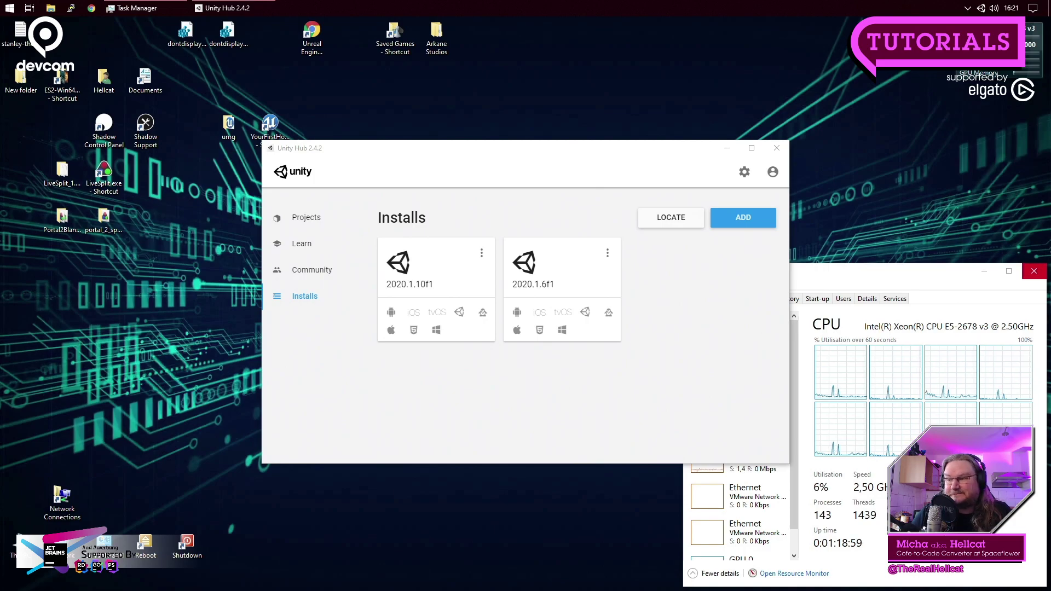
# Check the list of installed Unity versions and return to the projects list.
pyautogui.moveTo(1050, 150); pyautogui.dragTo(743, 102)
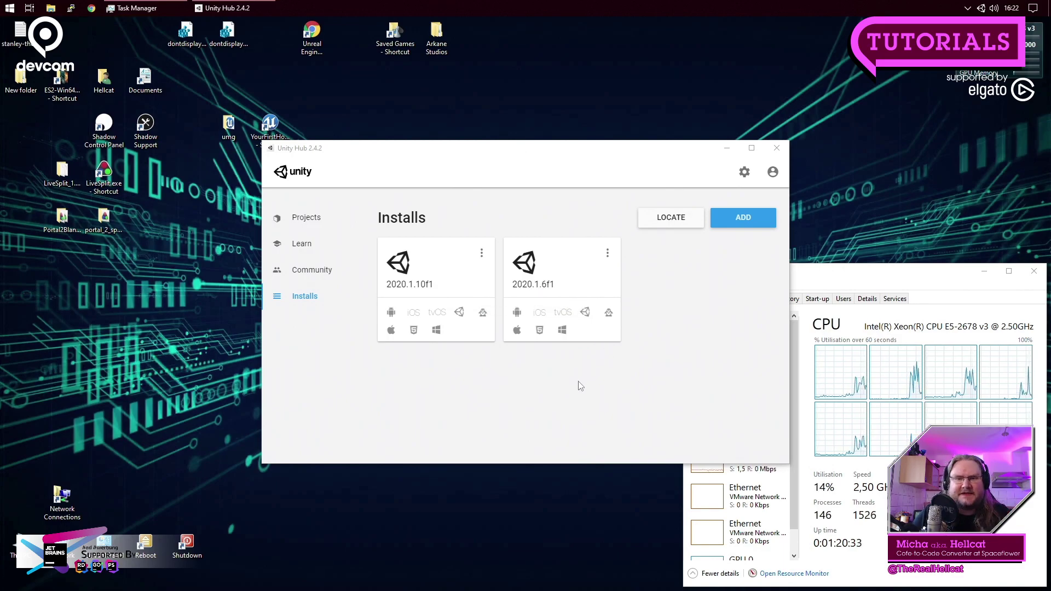
pyautogui.click(315, 222)
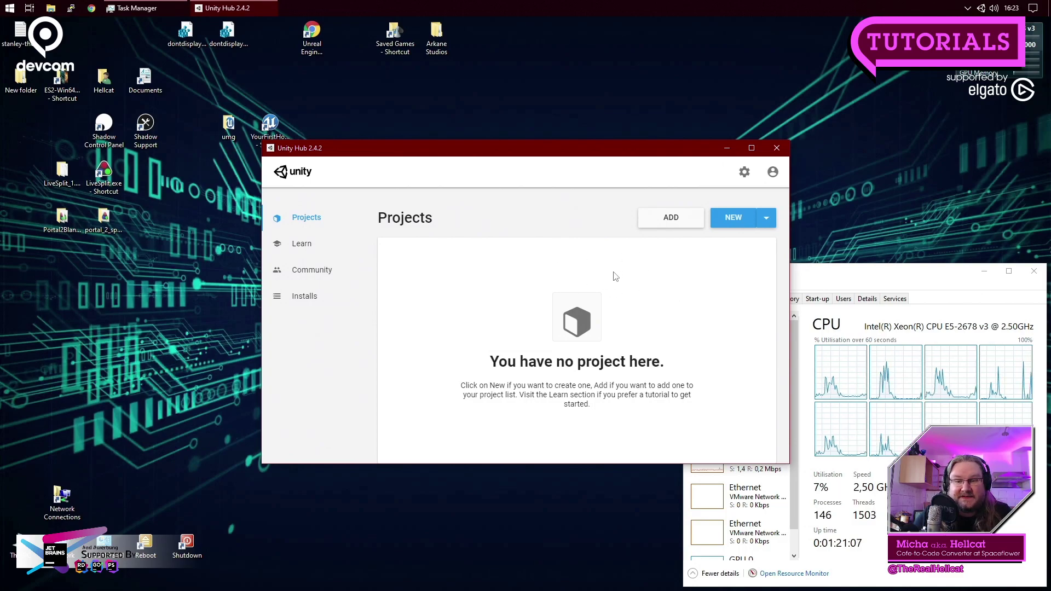
pyautogui.click(302, 296)
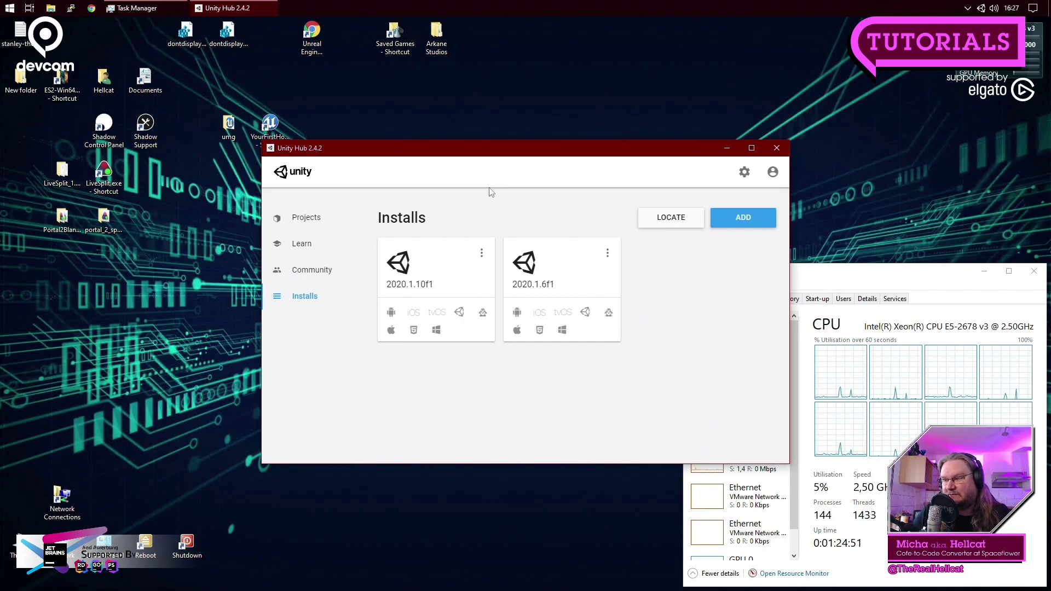
pyautogui.click(319, 224)
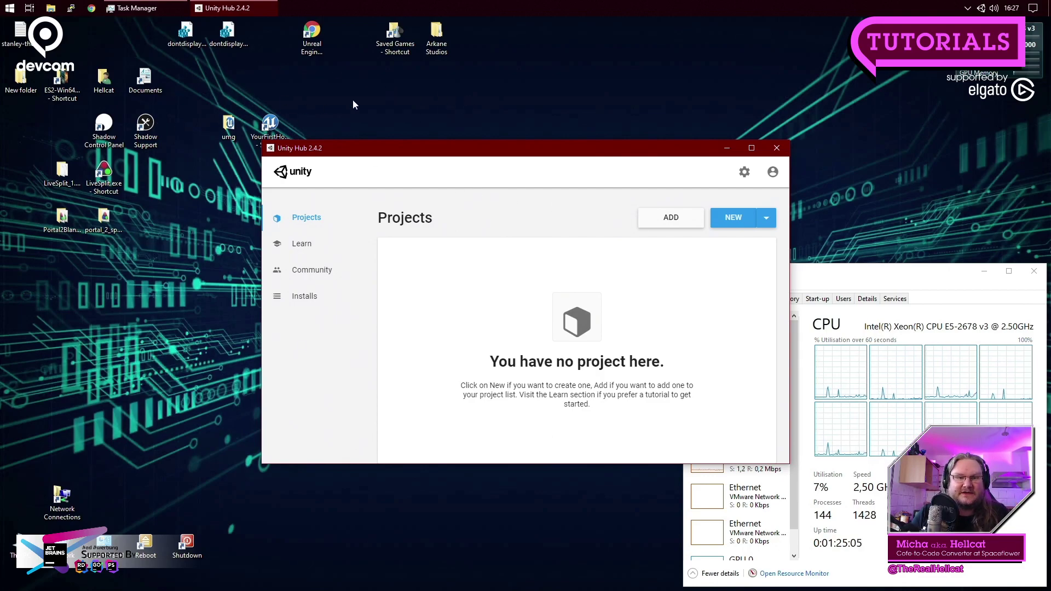
pyautogui.click(412, 105)
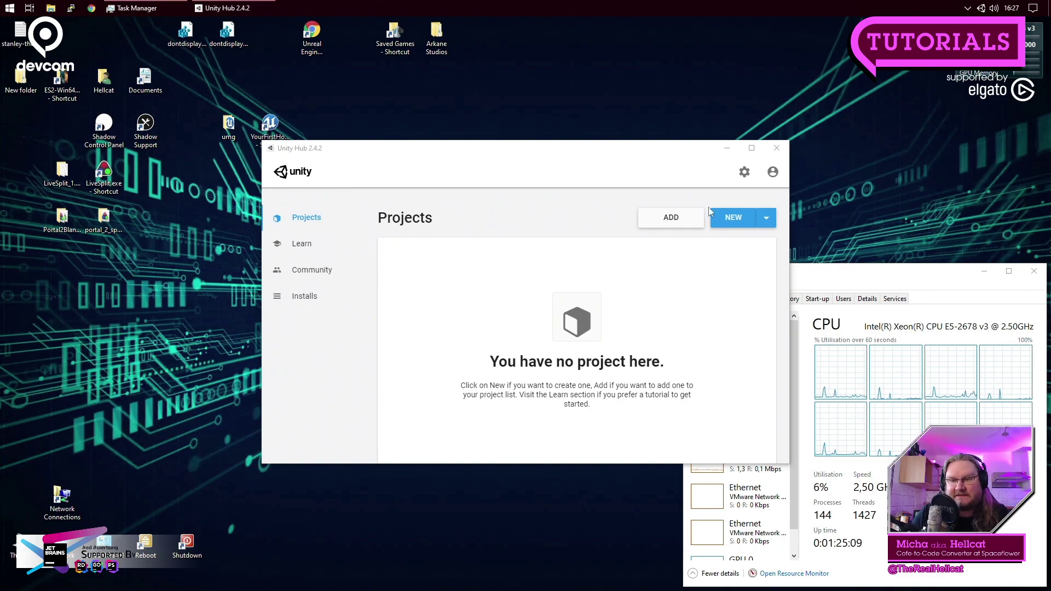
pyautogui.click(672, 218)
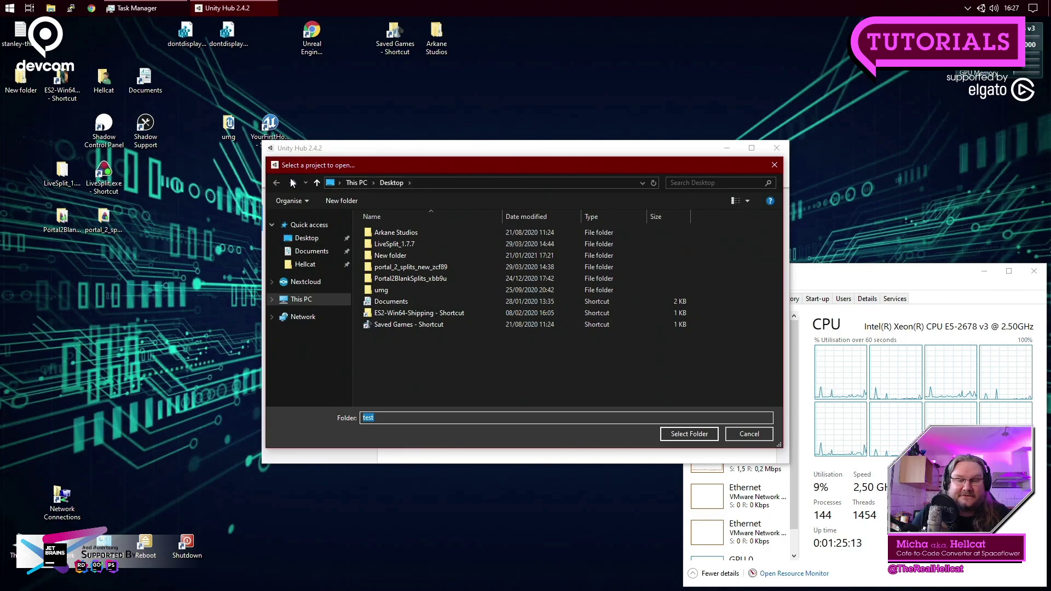
pyautogui.click(747, 433)
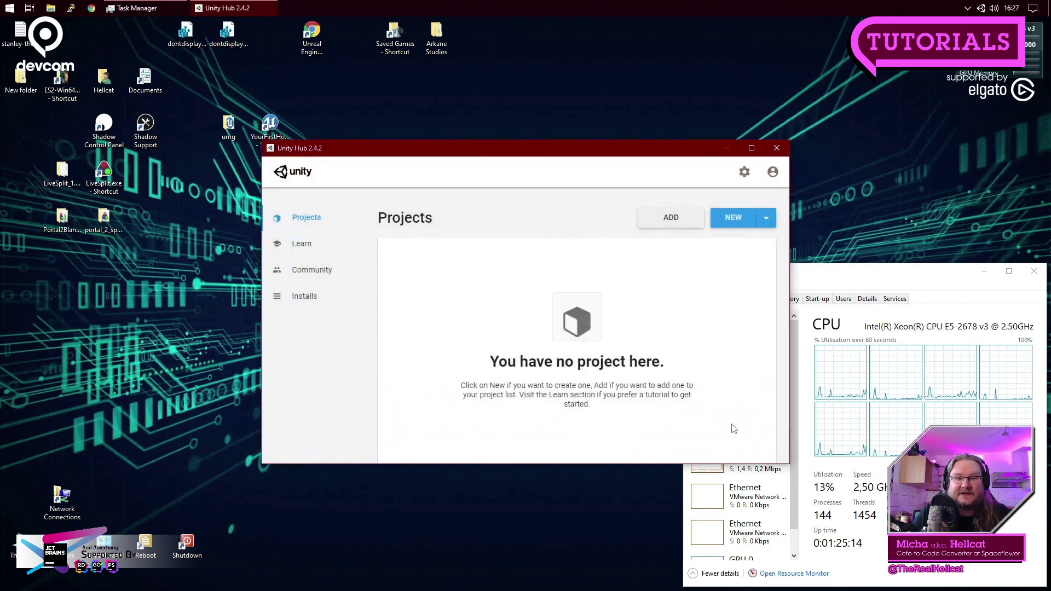
pyautogui.click(766, 222)
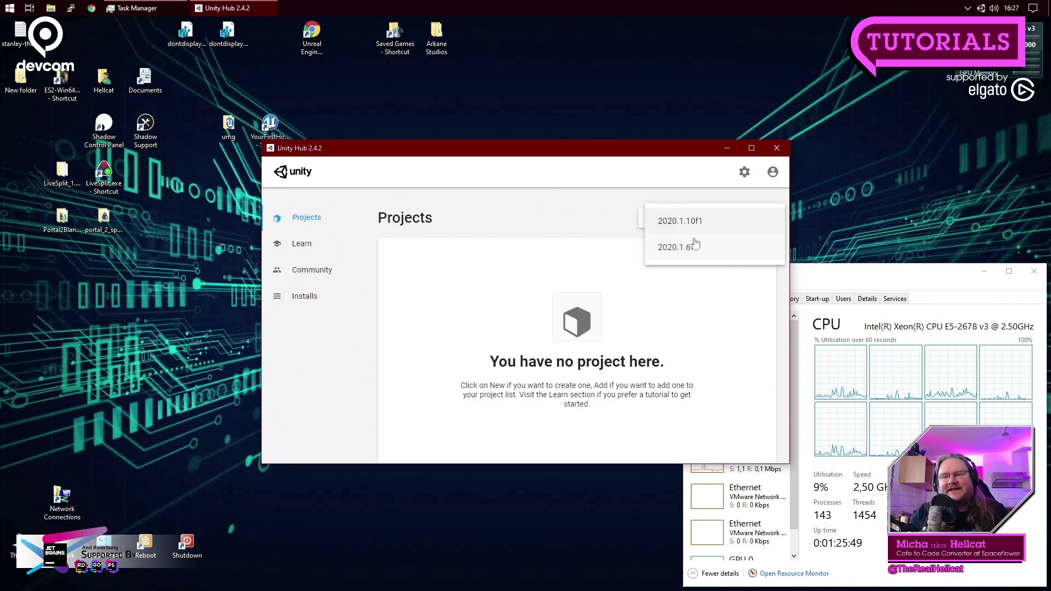
pyautogui.click(601, 229)
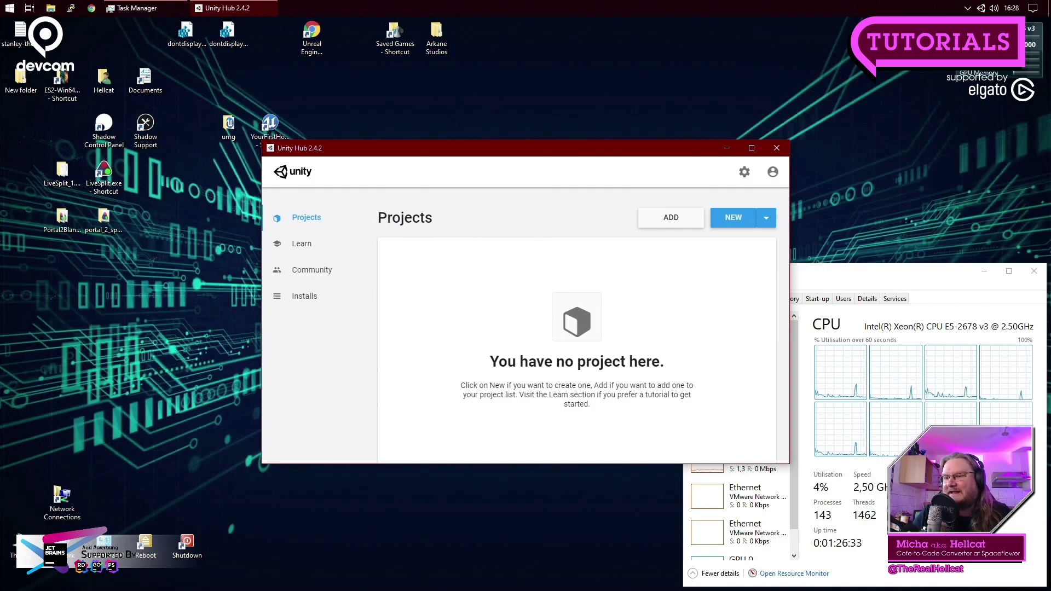
# Start a new project with Unity version 2020.1.10f1 and choose the 3D template.
pyautogui.click(767, 219)
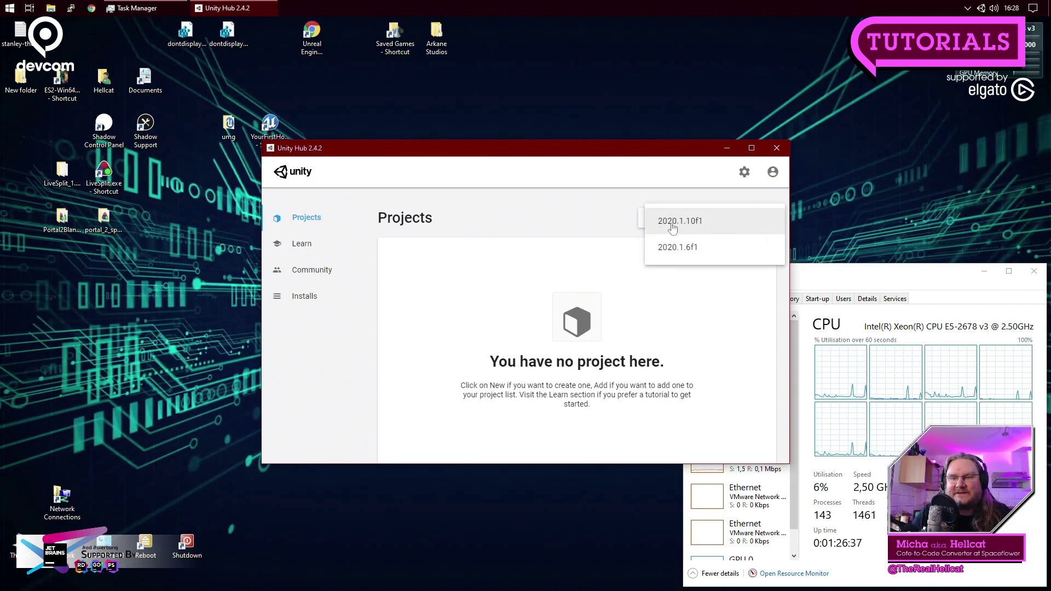
pyautogui.click(680, 221)
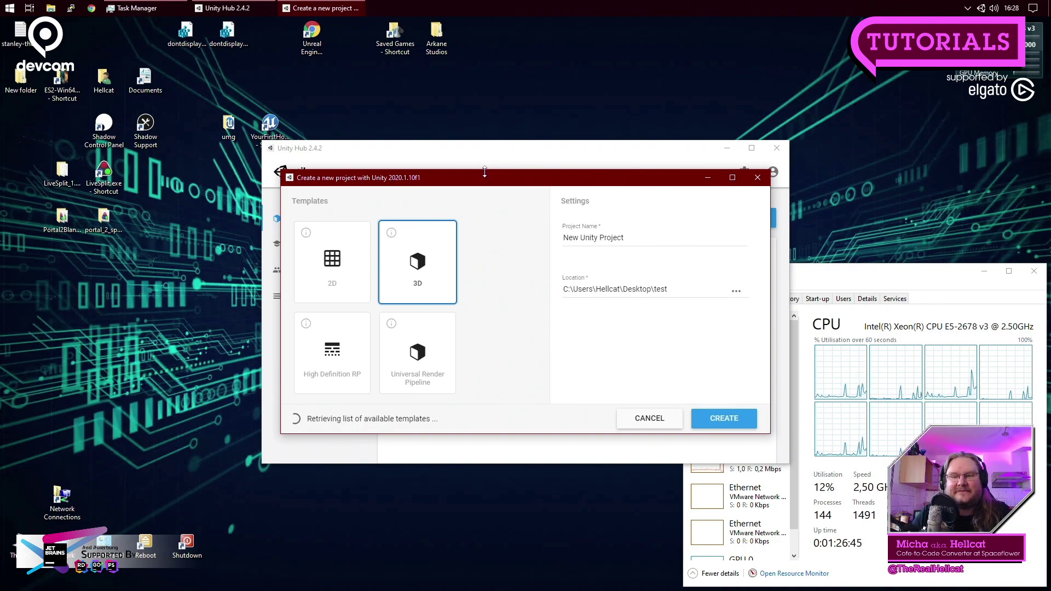
pyautogui.click(335, 271)
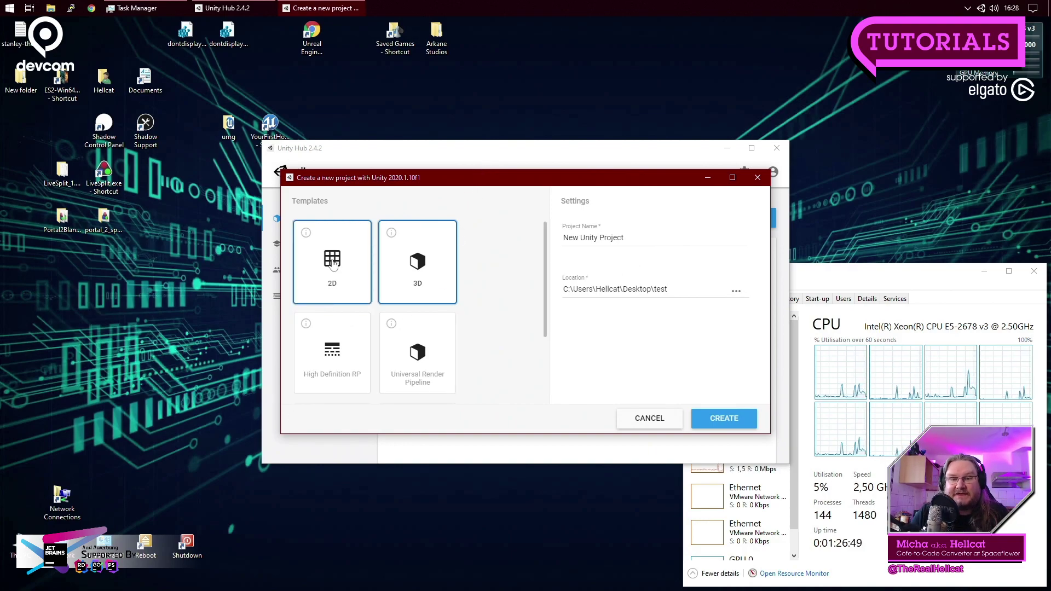
pyautogui.click(427, 268)
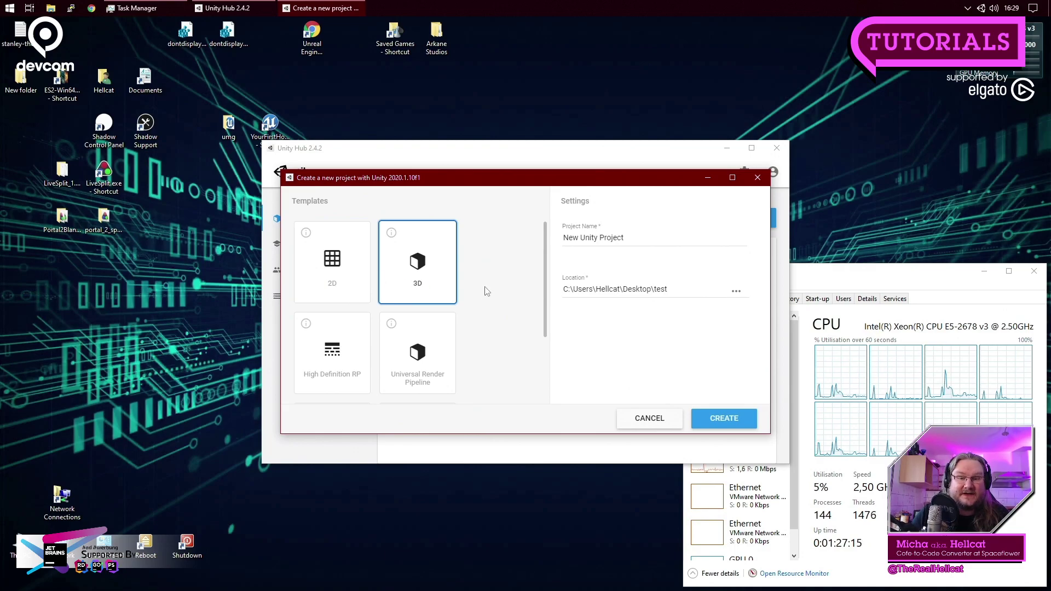
pyautogui.click(334, 267)
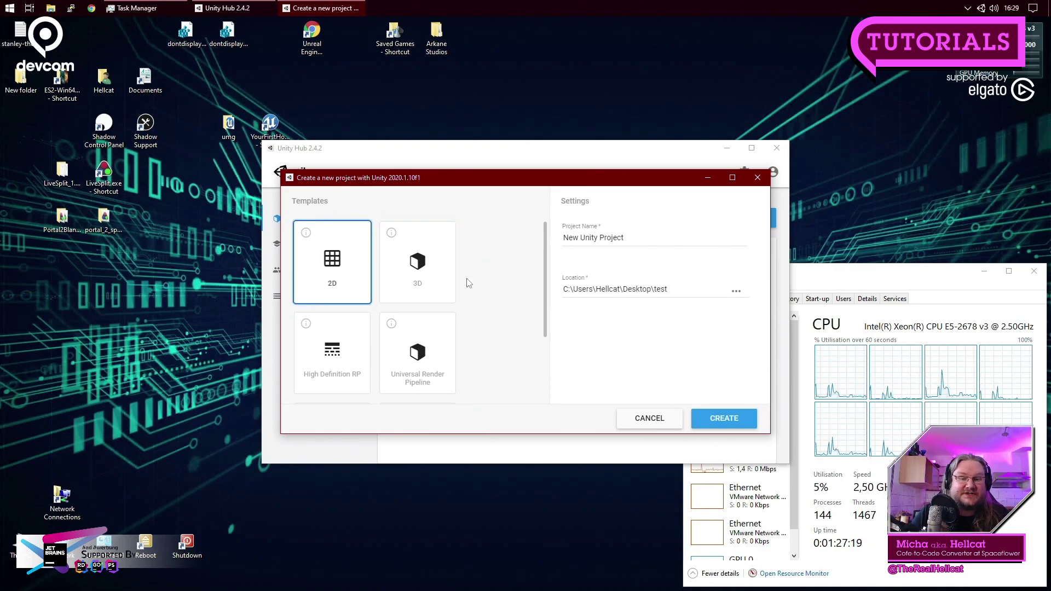
pyautogui.click(433, 269)
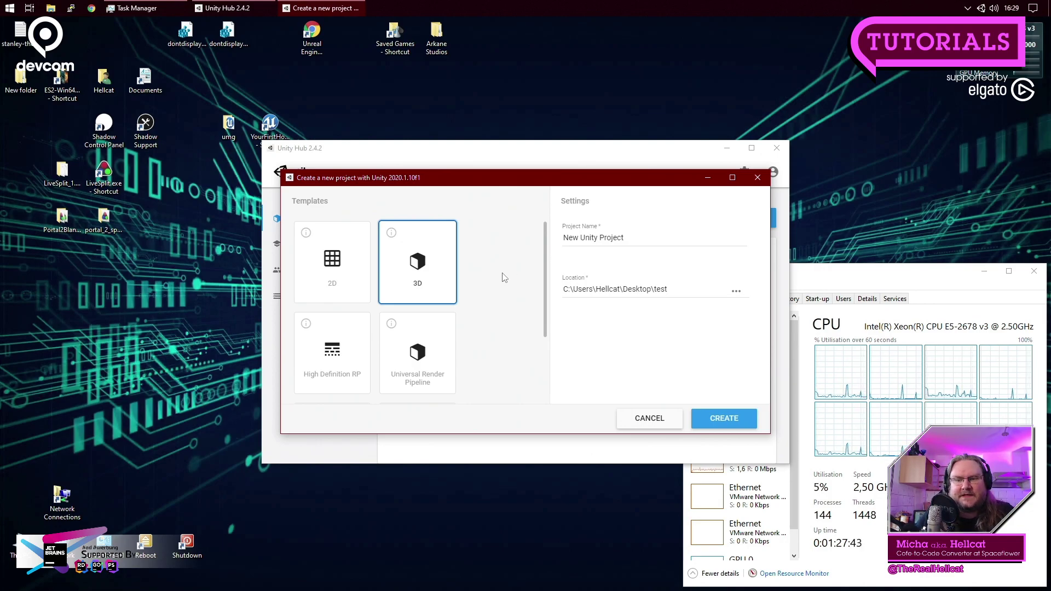
# Name the new project "Our Totally Super Dumper Test Project".
pyautogui.click(582, 238)
pyautogui.moveTo(640, 239); pyautogui.dragTo(474, 248)
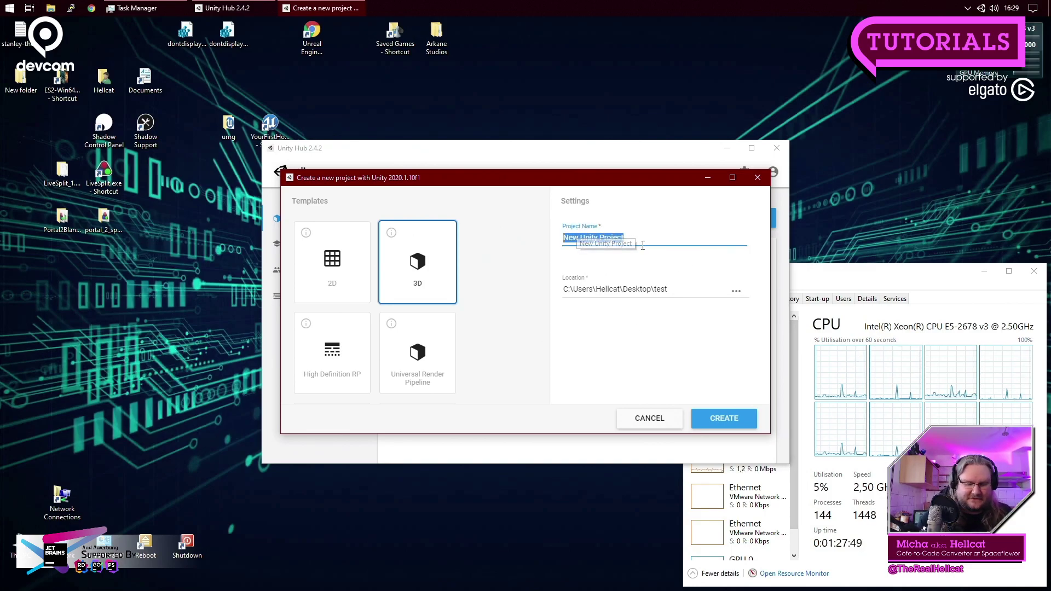
pyautogui.write('Our TOtally')
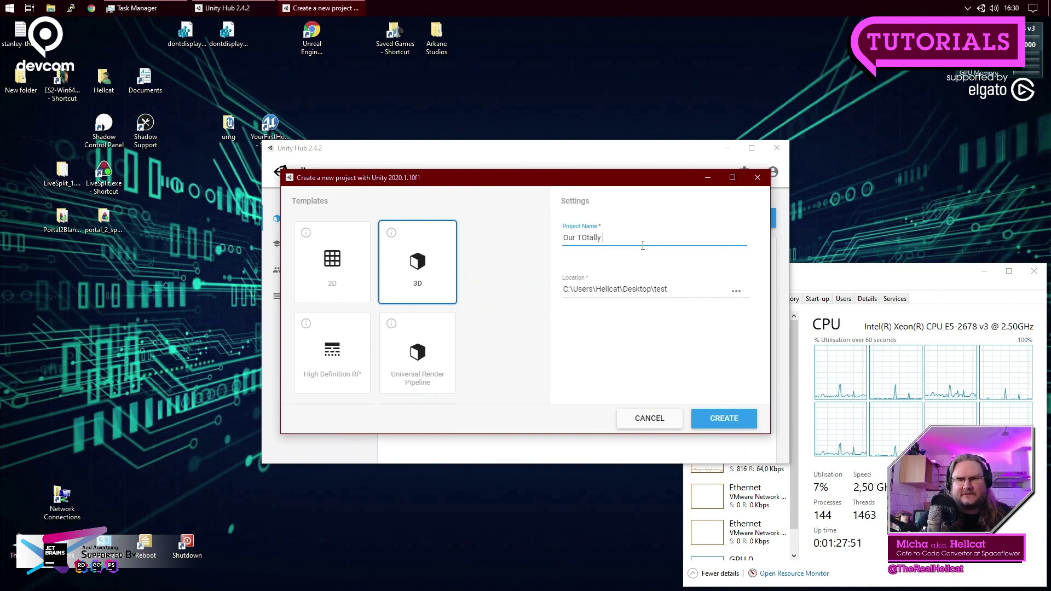
pyautogui.press('BackSpace')
pyautogui.press('BackSpace')
pyautogui.write('ota')
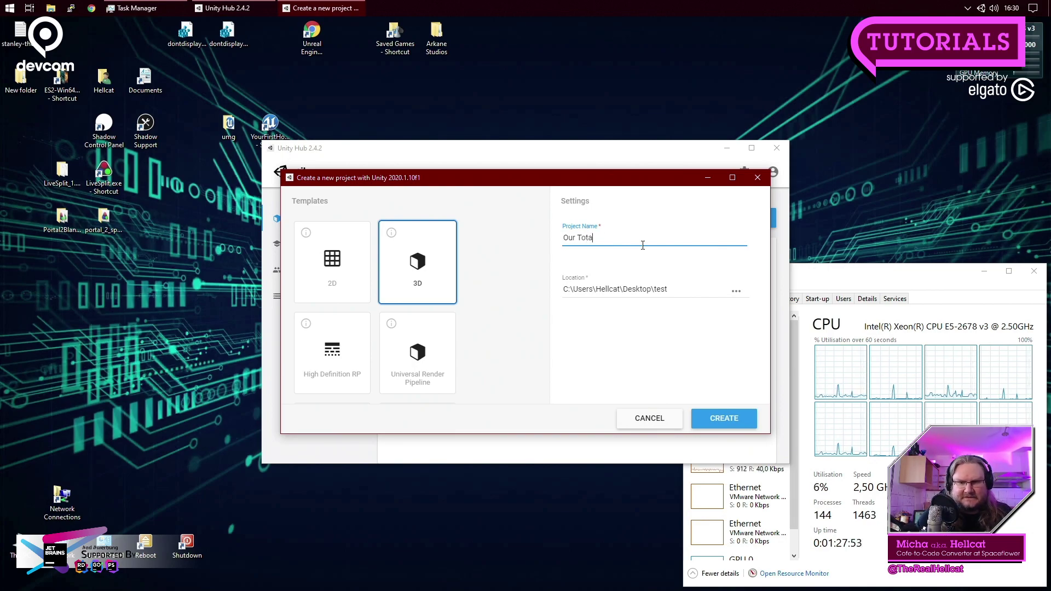
pyautogui.write('lly Su')
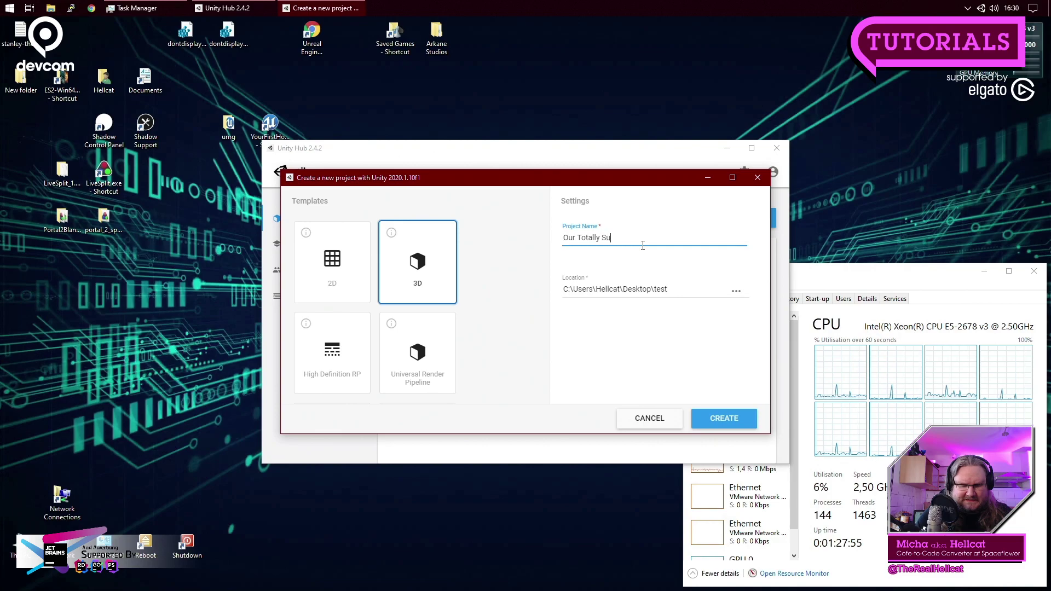
pyautogui.write('per Dum.p')
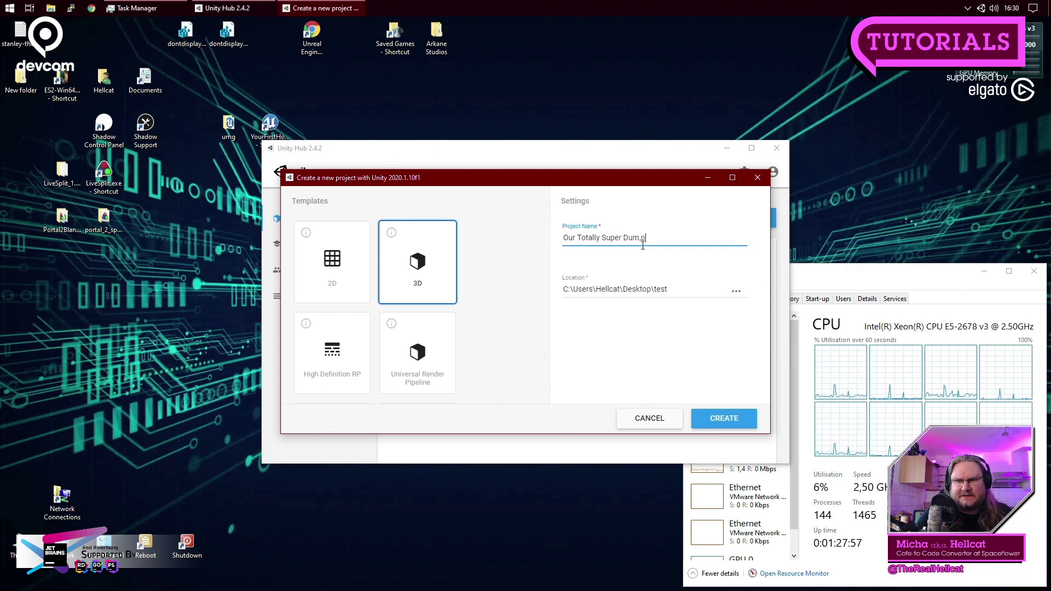
pyautogui.press('BackSpace')
pyautogui.press('BackSpace')
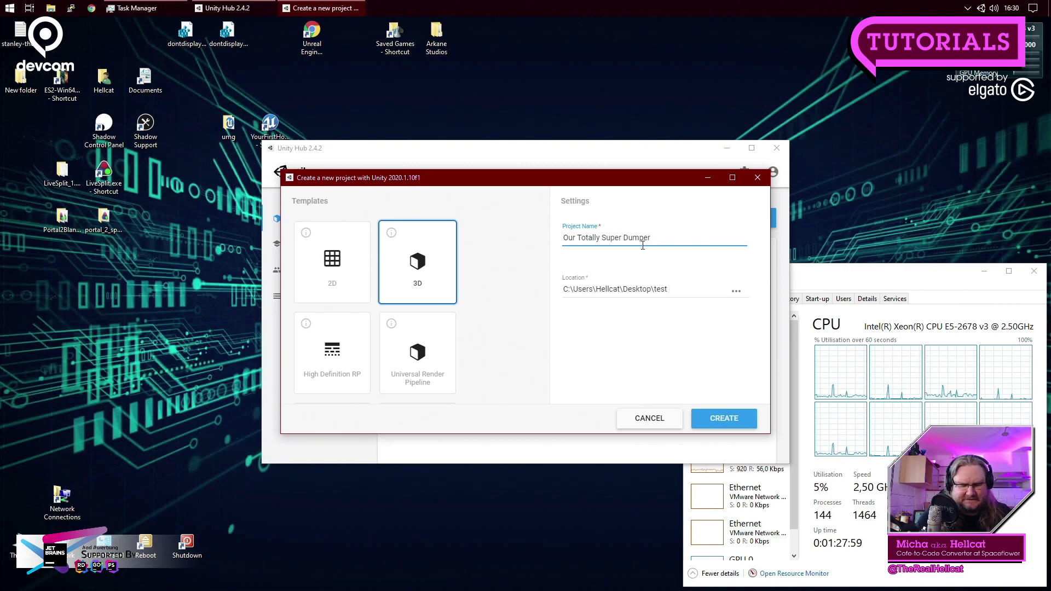
pyautogui.write('per Test Projec')
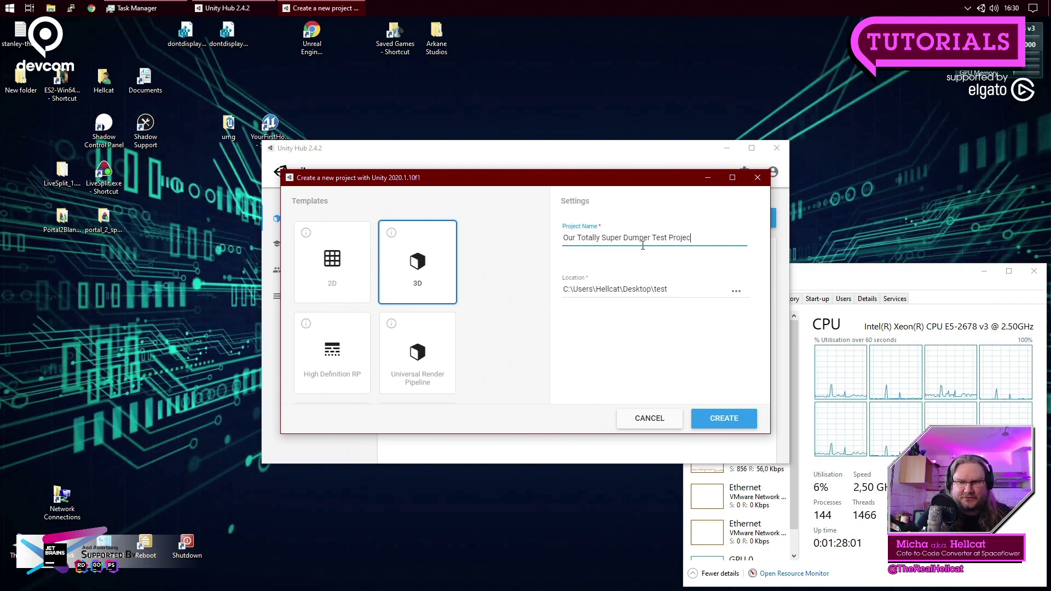
pyautogui.write('t')
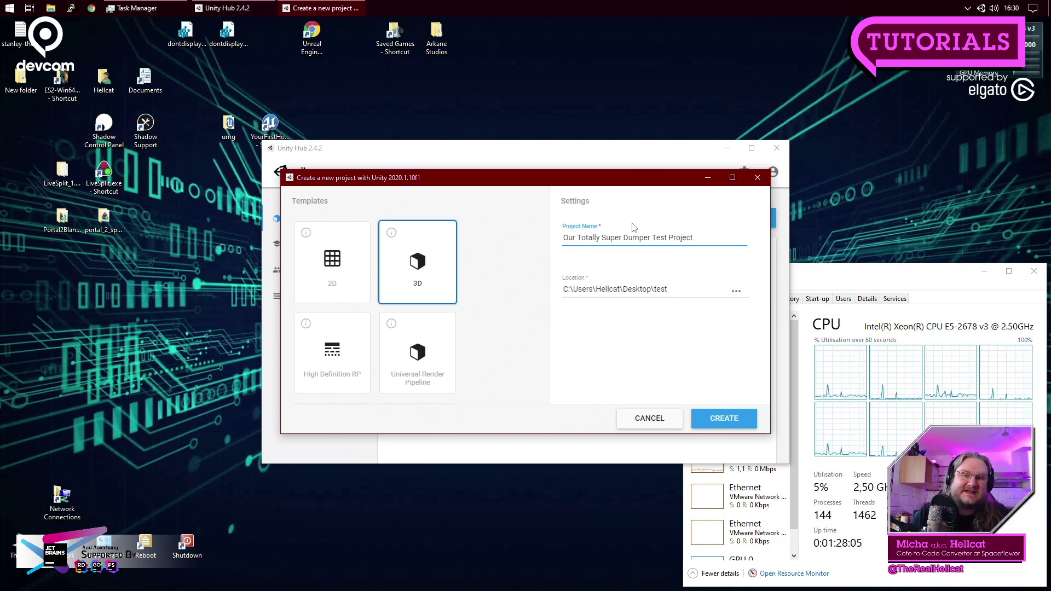
# Set the project location to the desktop's "New folder" directory and create the project.
pyautogui.click(736, 291)
pyautogui.click(325, 267)
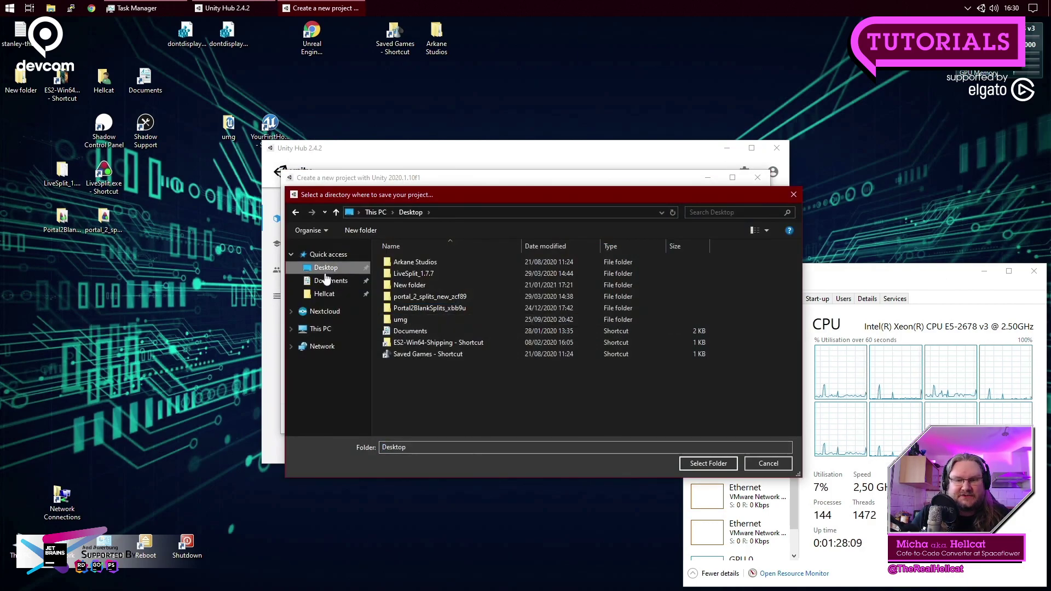
pyautogui.doubleClick(417, 286)
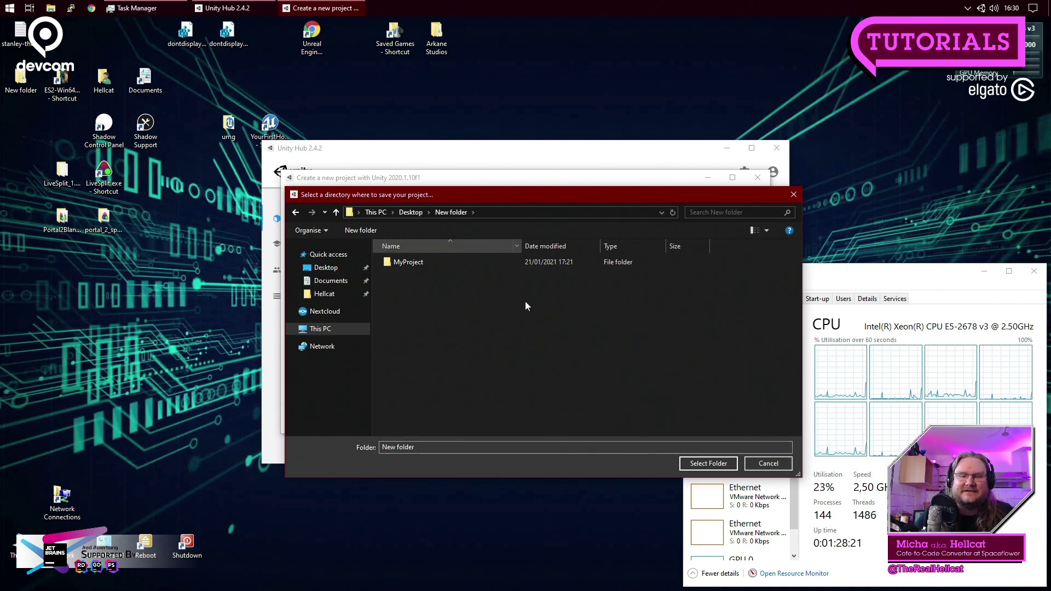
pyautogui.click(708, 463)
pyautogui.click(723, 419)
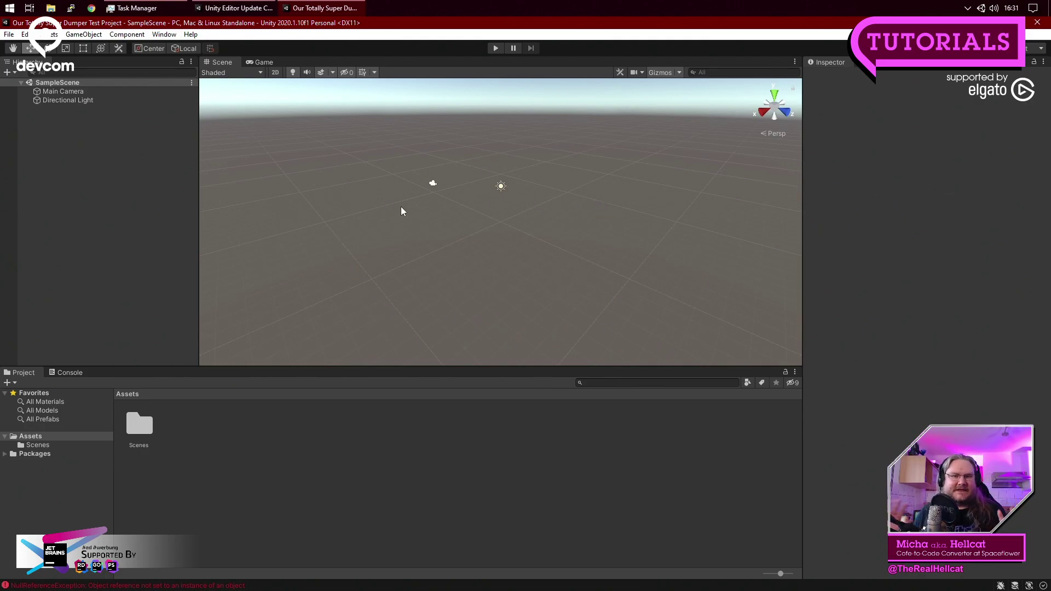
# Bring up the Unity Editor Update Check window and close it to get back to the project's editor.
pyautogui.click(232, 9)
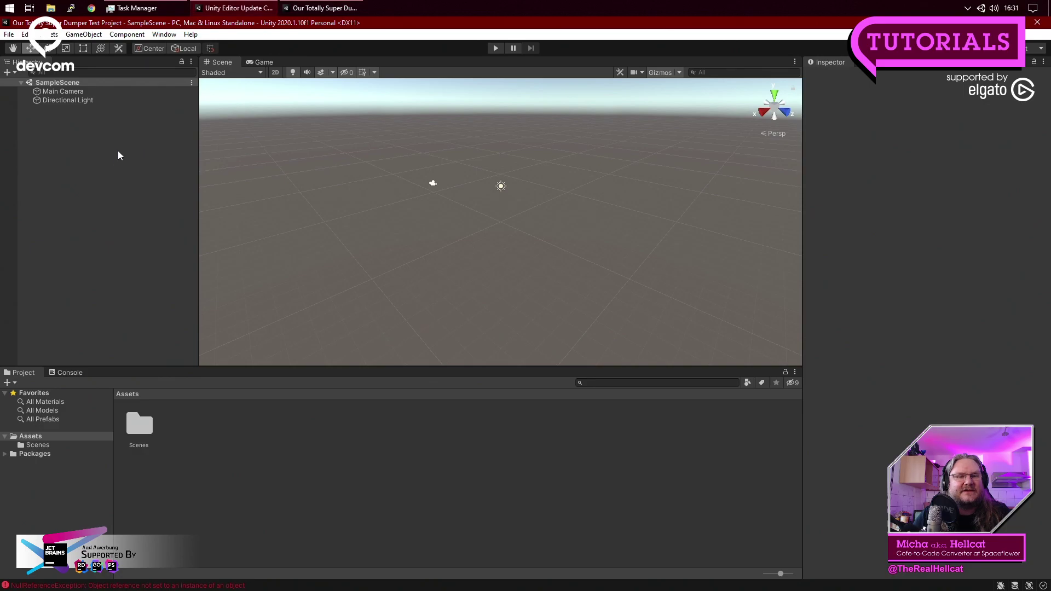
pyautogui.click(233, 9)
pyautogui.click(233, 9)
pyautogui.click(233, 8)
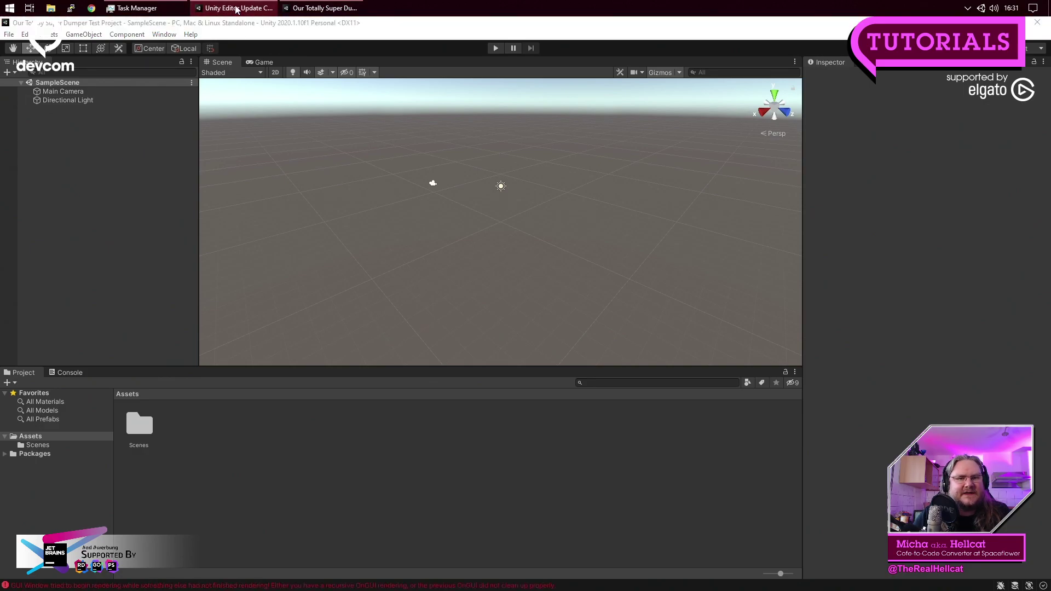
pyautogui.click(236, 6)
pyautogui.click(311, 11)
pyautogui.click(313, 10)
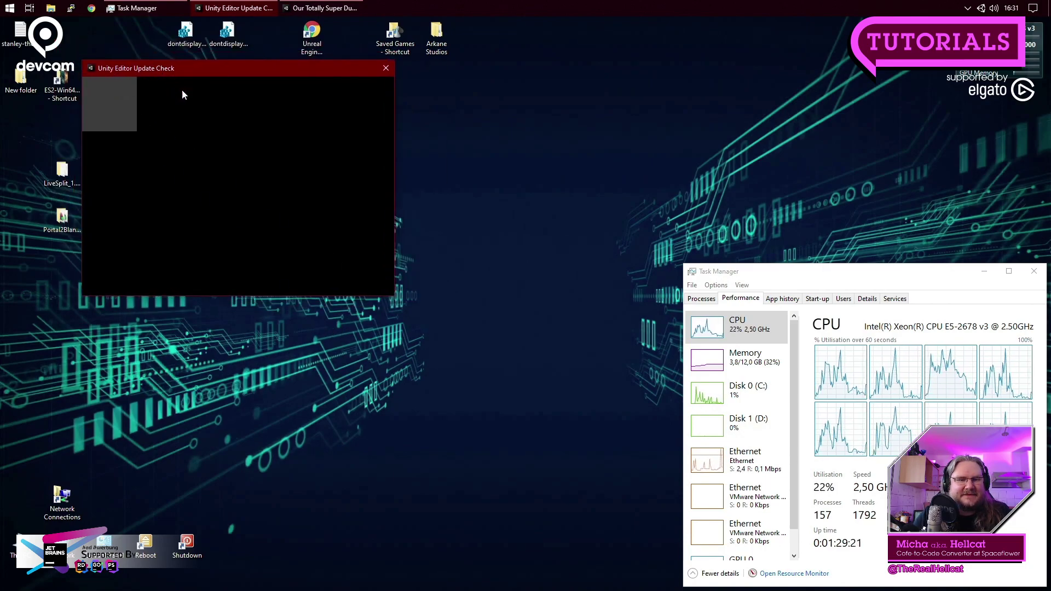
pyautogui.moveTo(179, 71); pyautogui.dragTo(200, 78)
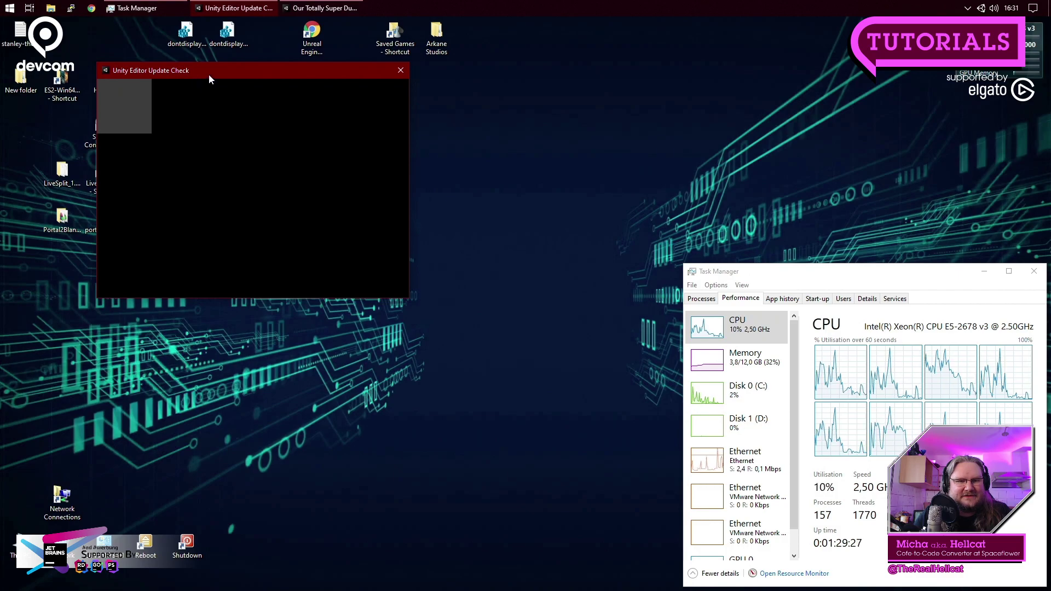
pyautogui.moveTo(369, 73)
pyautogui.mouseDown()
pyautogui.moveTo(403, 100)
pyautogui.moveTo(351, 80)
pyautogui.mouseUp()
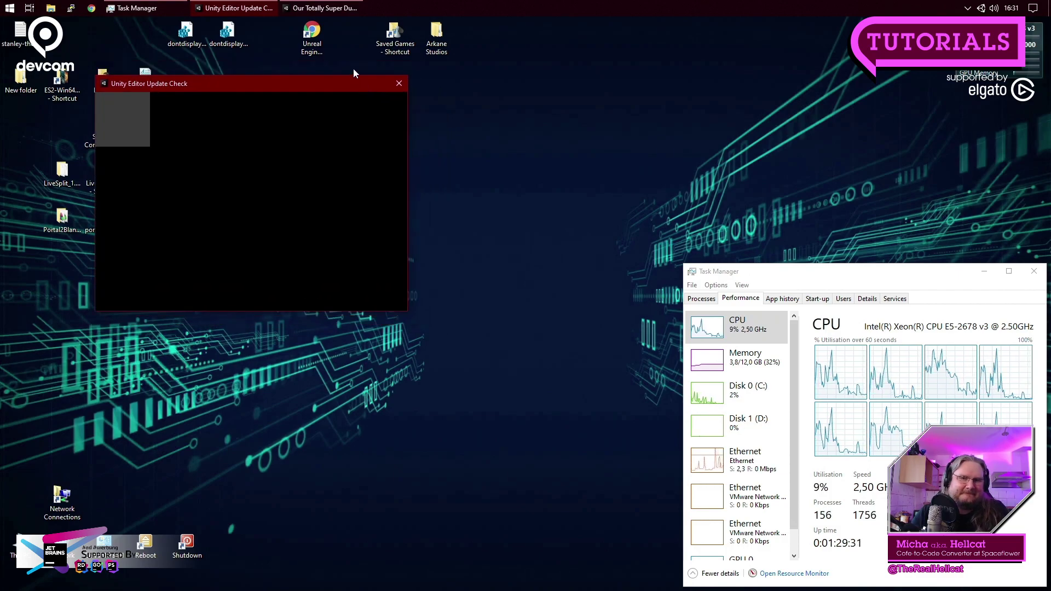
pyautogui.click(398, 83)
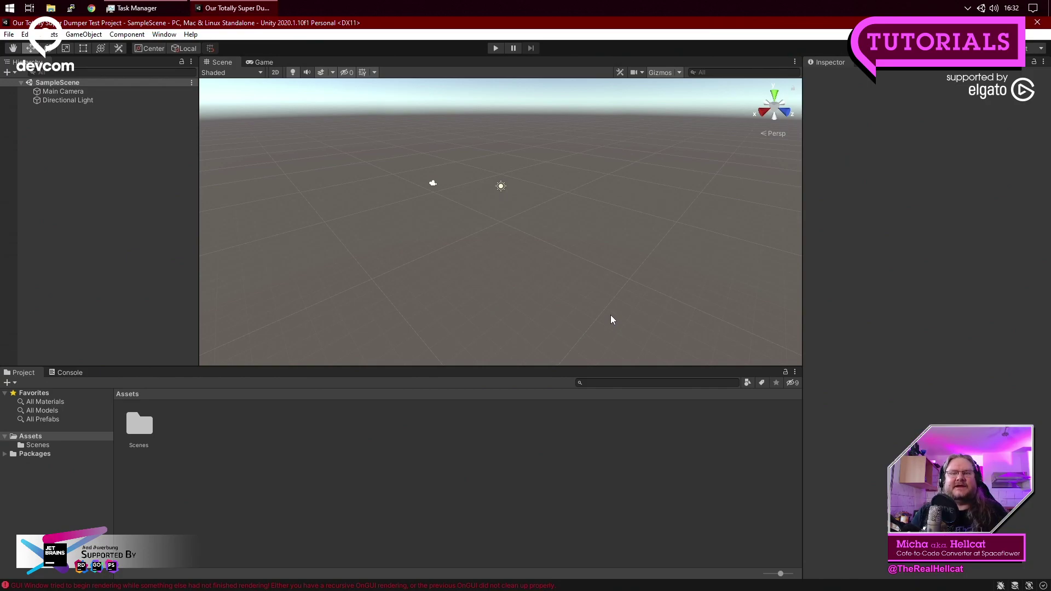
# Look around the sample scene, preview it in the Game view and return to the Scene view.
pyautogui.moveTo(590, 245); pyautogui.dragTo(524, 239, button='right')
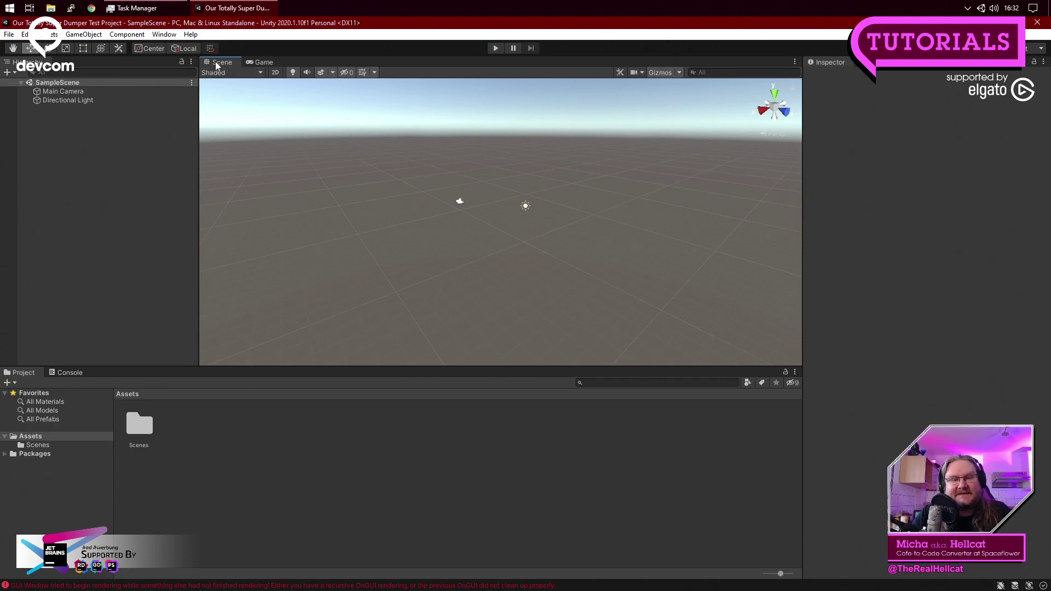
pyautogui.click(262, 62)
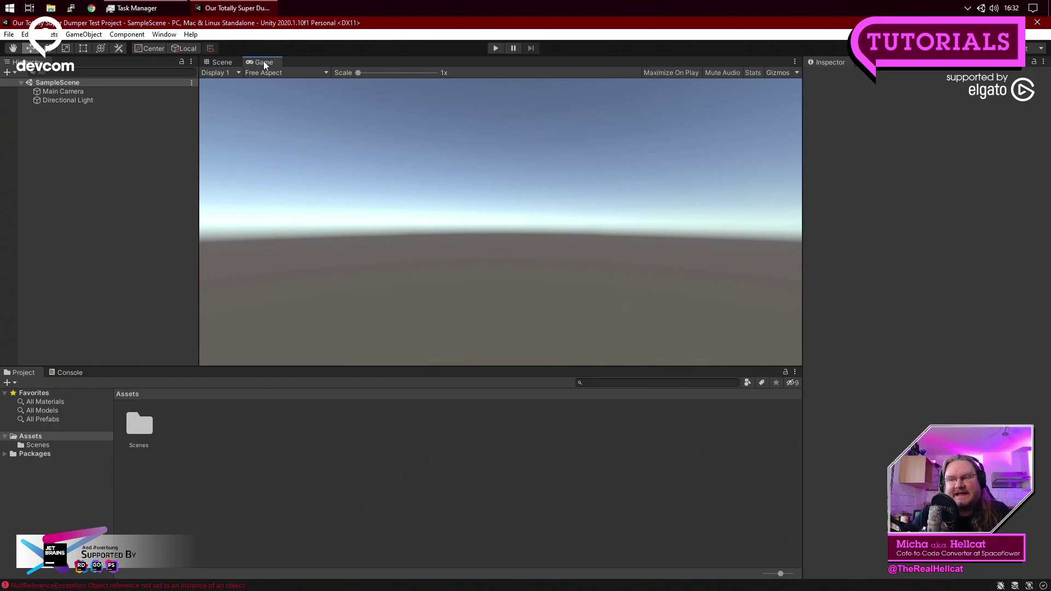
pyautogui.click(222, 63)
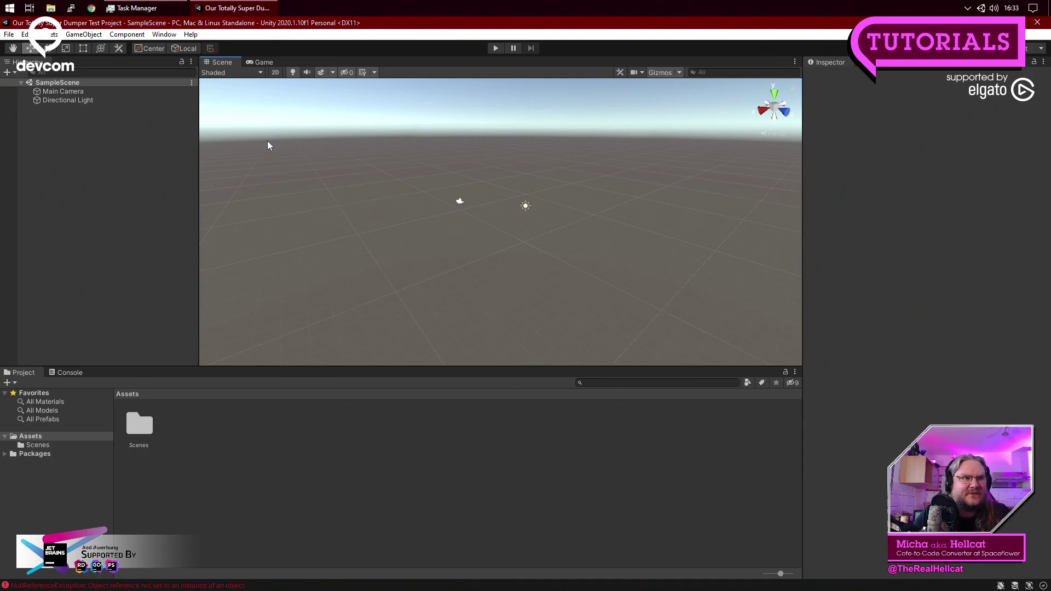
pyautogui.click(91, 8)
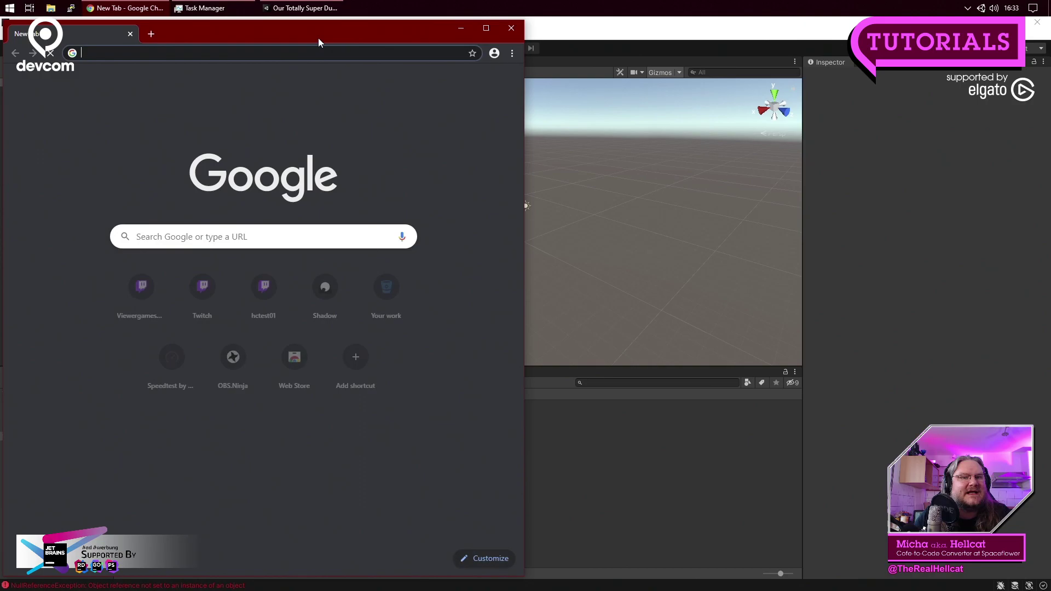
pyautogui.doubleClick(318, 39)
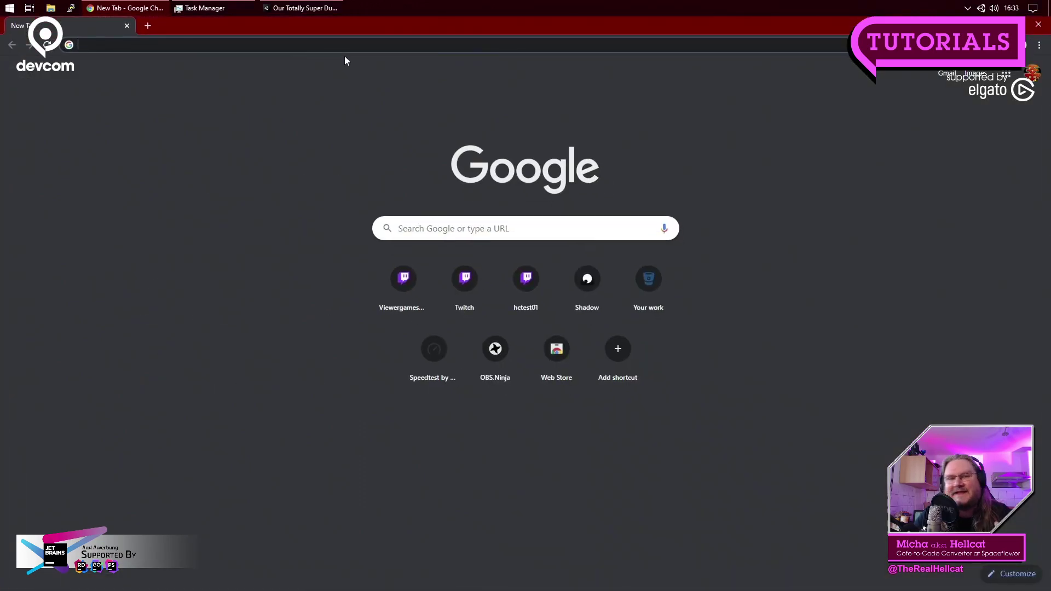
pyautogui.click(127, 26)
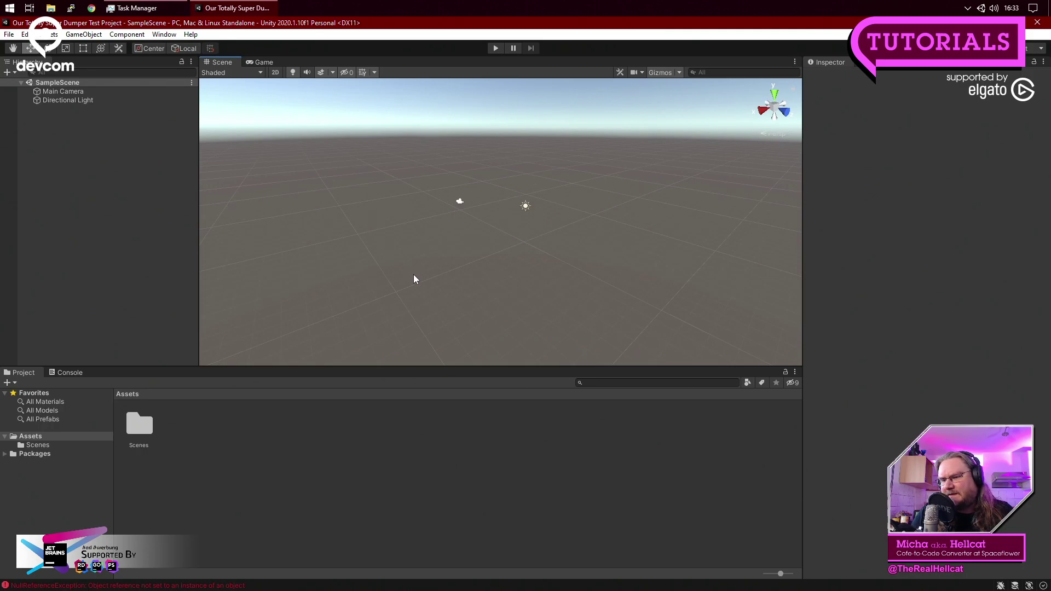
# Open the editor's Preferences at External Tools, move and slightly enlarge the window, and close it.
pyautogui.click(25, 34)
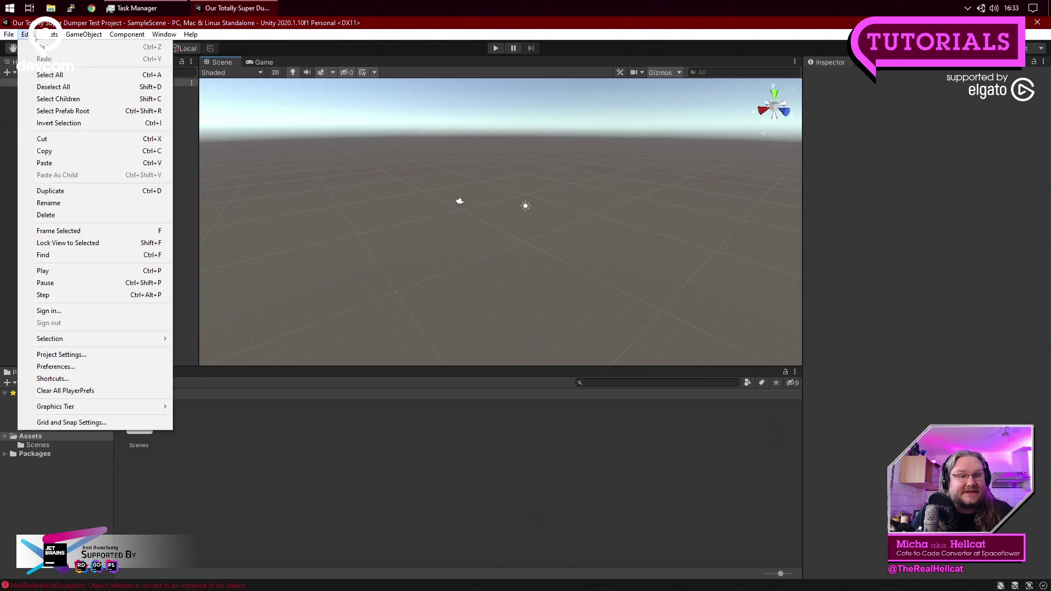
pyautogui.click(72, 368)
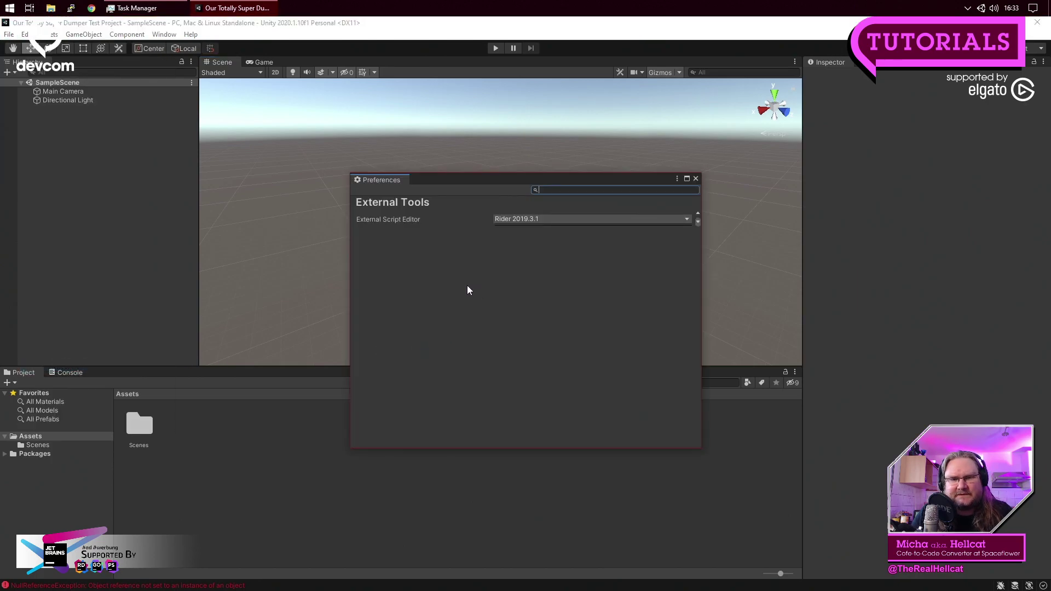
pyautogui.moveTo(432, 183); pyautogui.dragTo(224, 92)
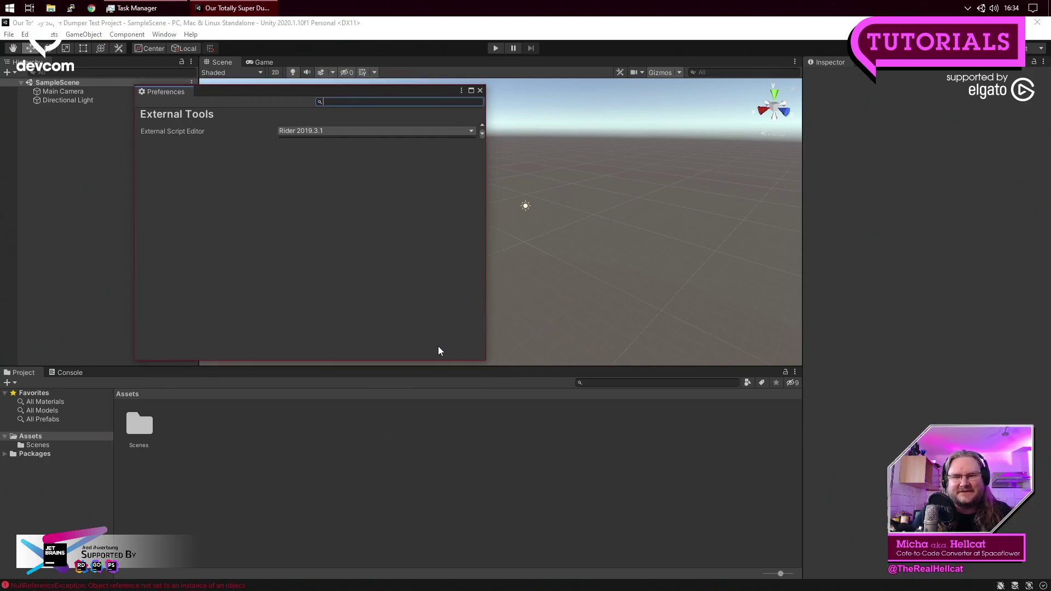
pyautogui.moveTo(439, 362)
pyautogui.mouseDown()
pyautogui.moveTo(438, 402)
pyautogui.moveTo(444, 375)
pyautogui.mouseUp()
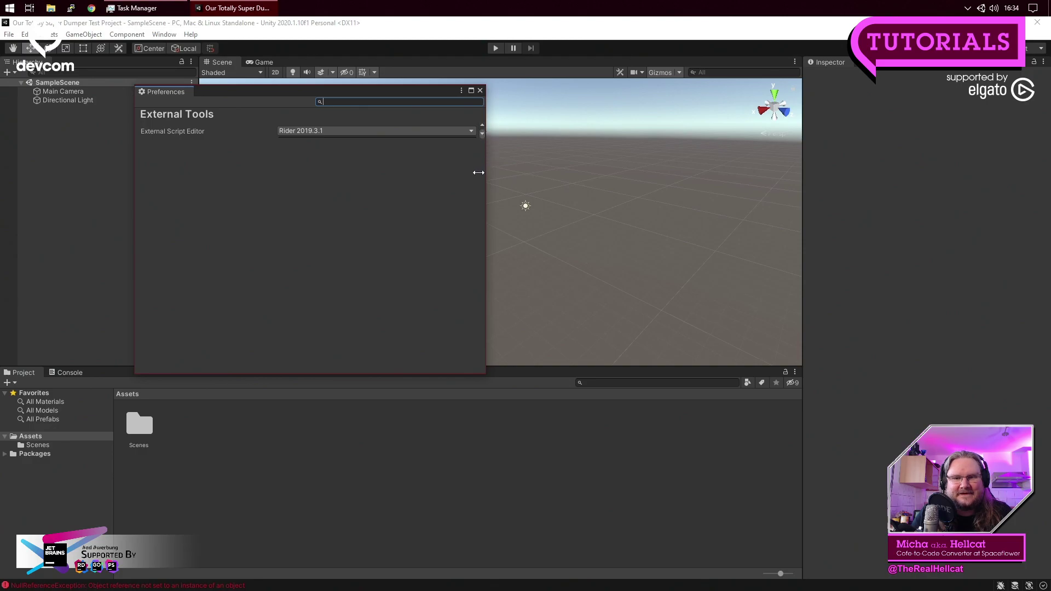
pyautogui.click(480, 90)
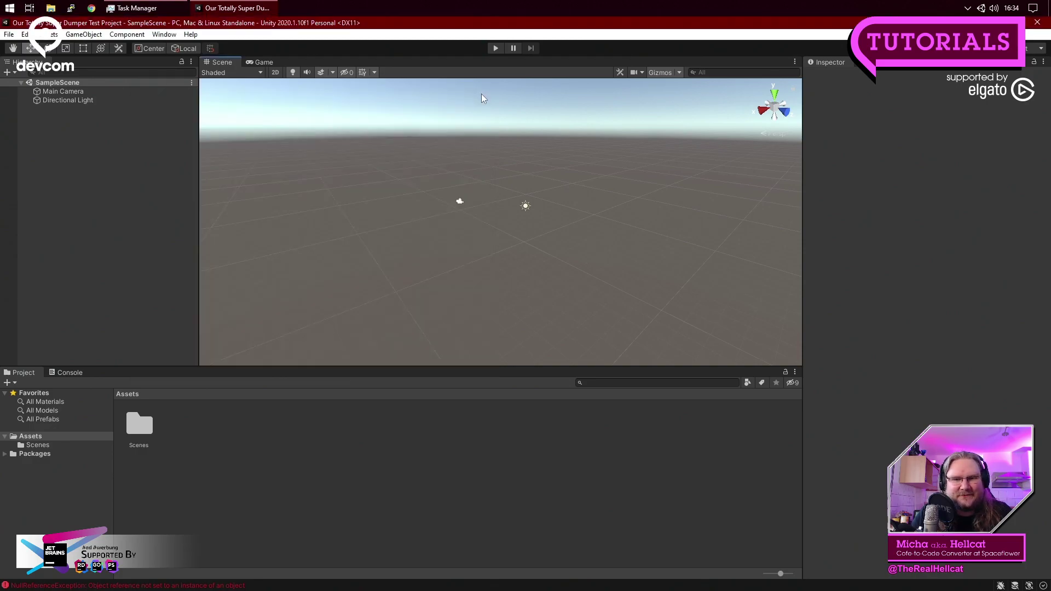
# Check the Project Settings window and the Preferences window, closing each one after viewing it.
pyautogui.click(24, 34)
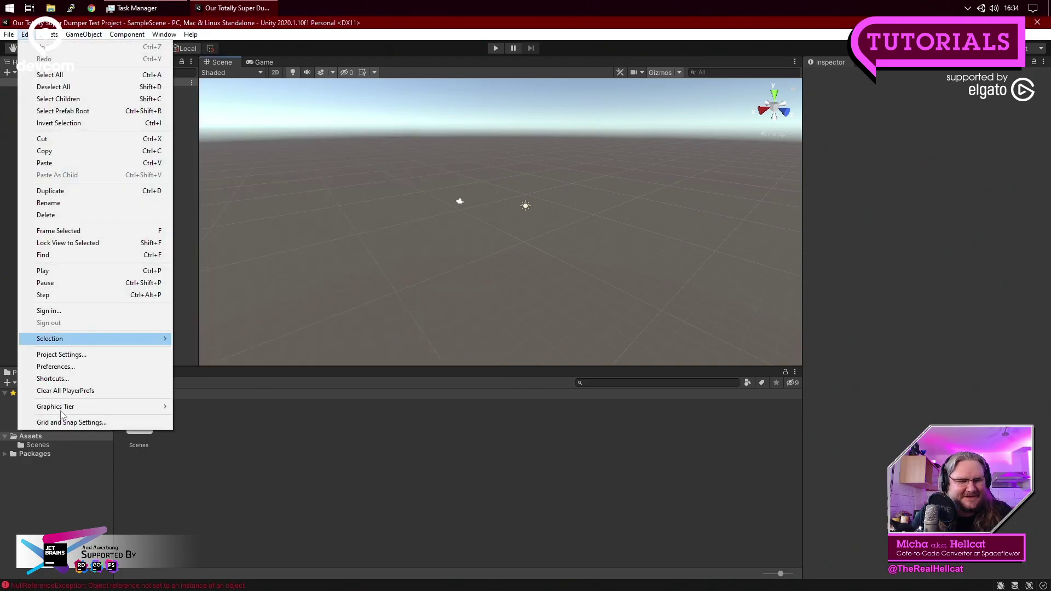
pyautogui.click(88, 357)
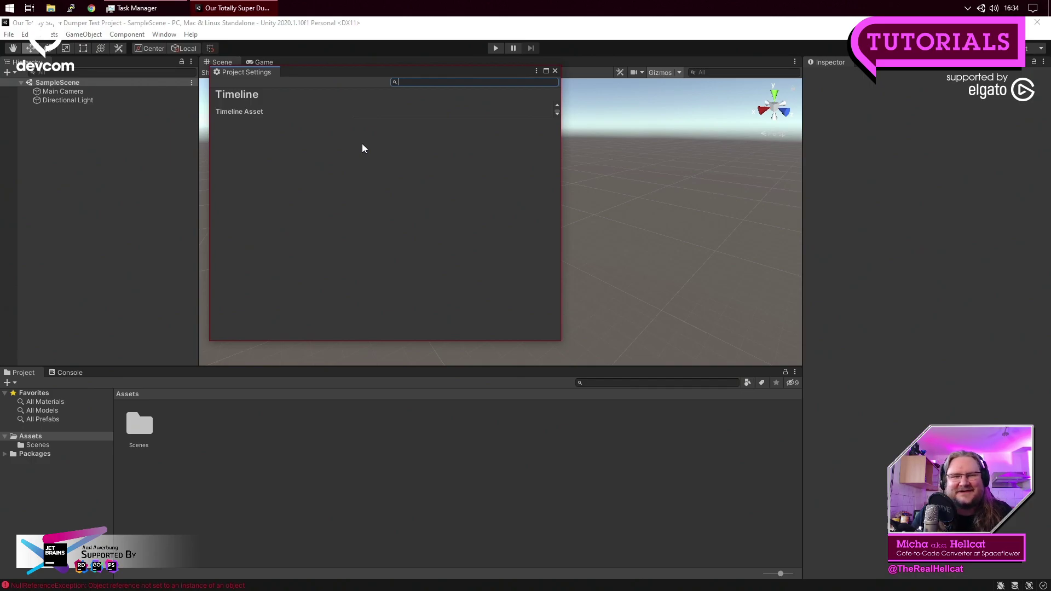
pyautogui.click(555, 71)
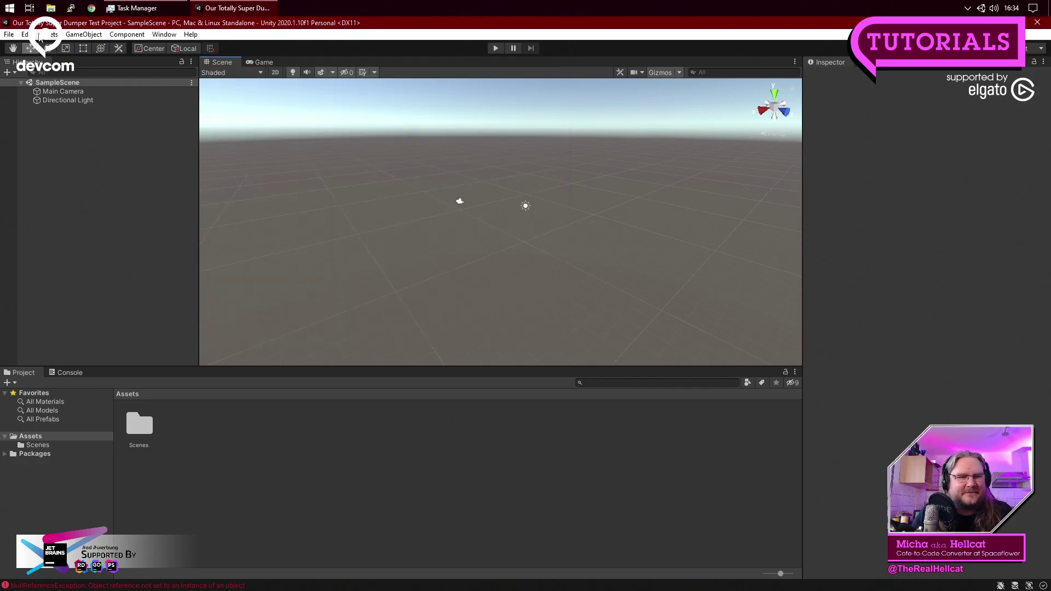
pyautogui.click(25, 34)
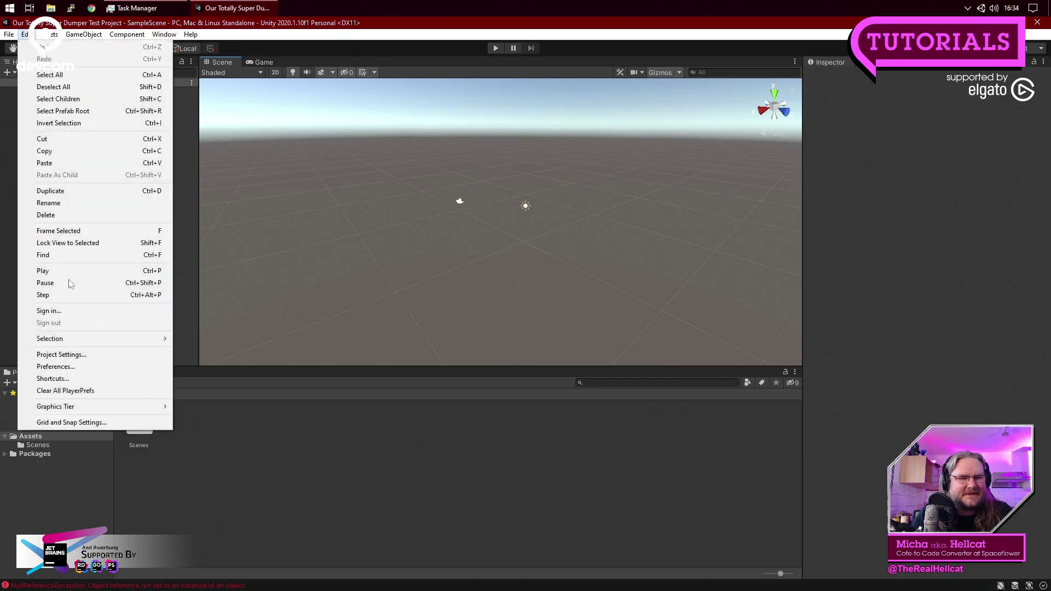
pyautogui.click(74, 367)
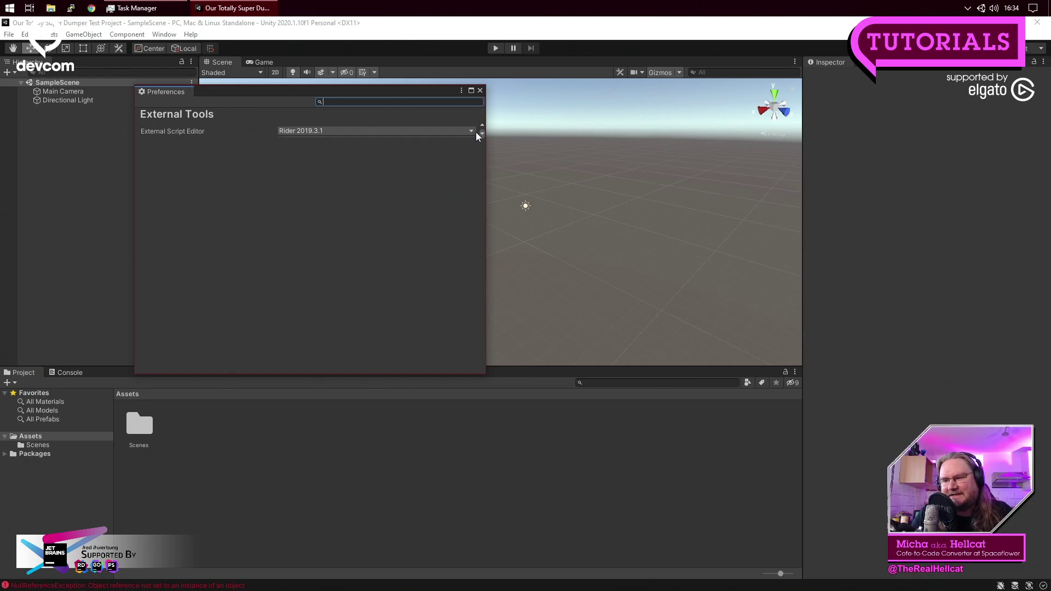
pyautogui.click(480, 91)
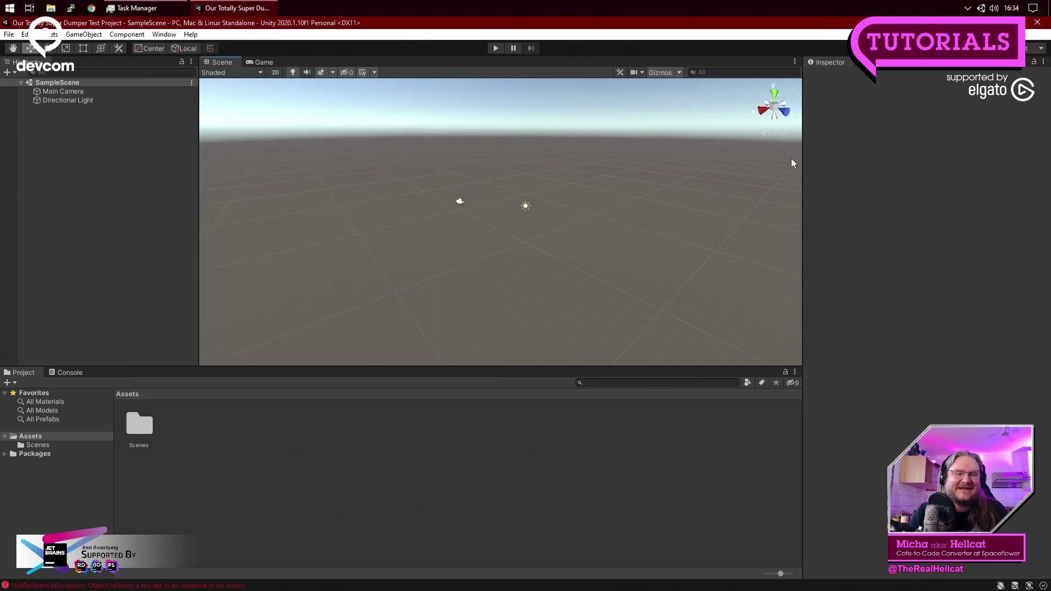
# Quit the Unity editor and reopen the "Our Totally Super Dumper Test Project" project from Unity Hub.
pyautogui.hotkey('alt', 'F4')
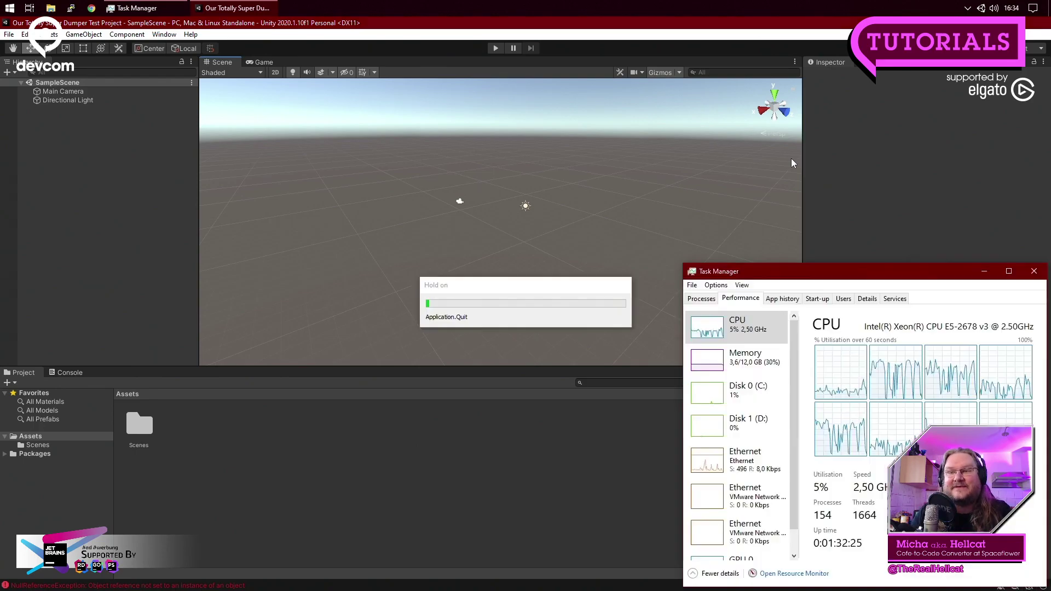
pyautogui.click(718, 123)
pyautogui.moveTo(576, 83); pyautogui.dragTo(527, 187)
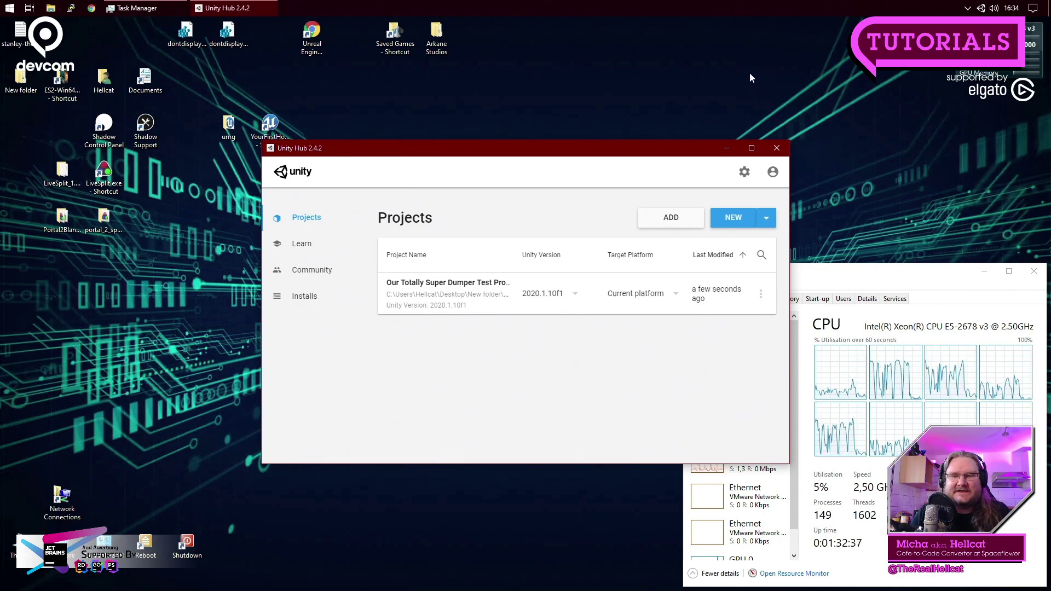
pyautogui.click(445, 294)
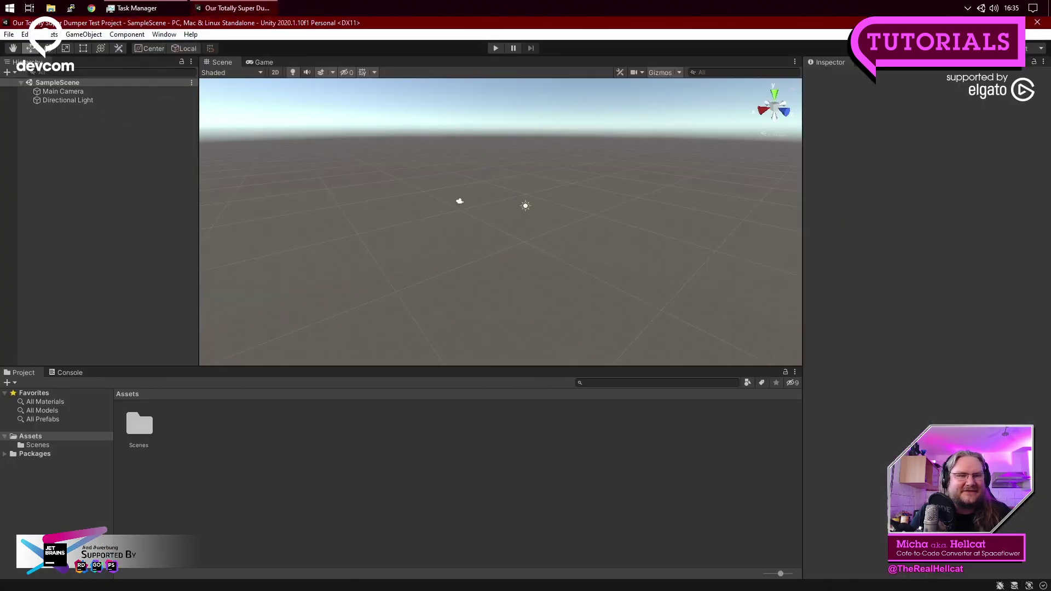
# Set the Editor Theme to Light in the General preferences.
pyautogui.click(24, 34)
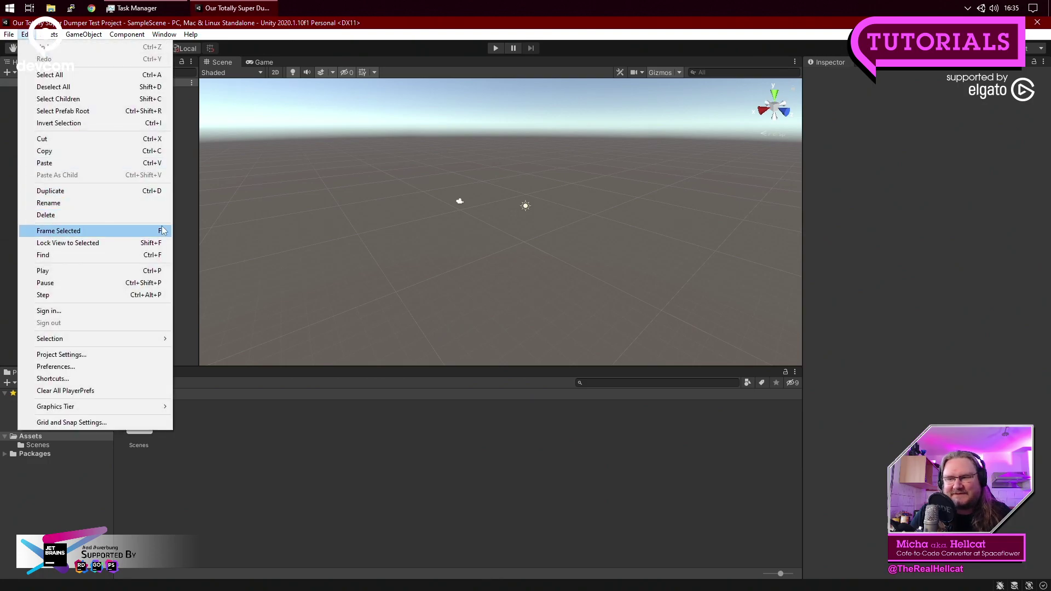
pyautogui.click(66, 366)
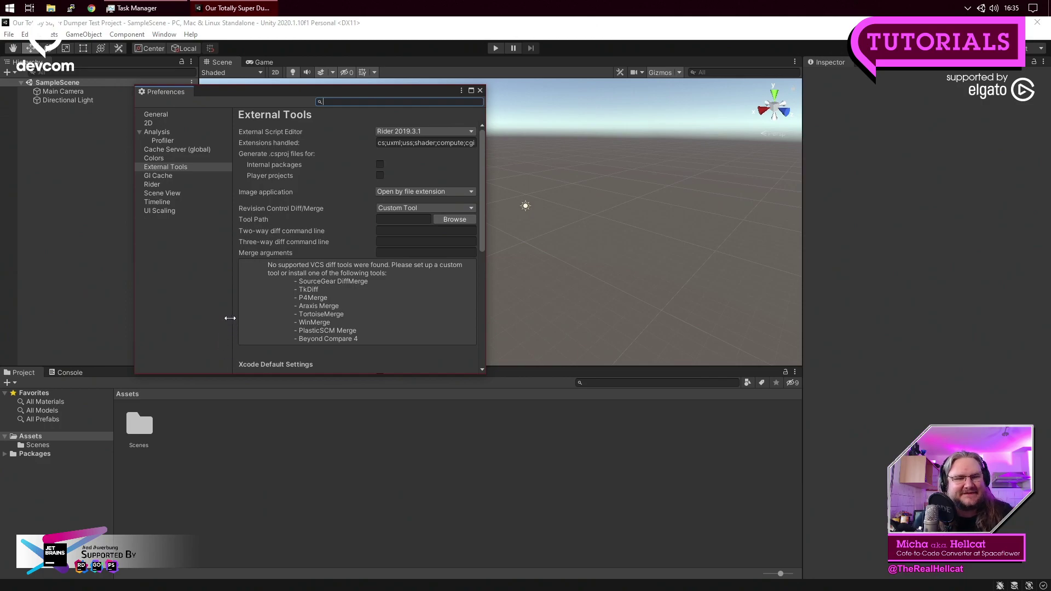
pyautogui.click(169, 116)
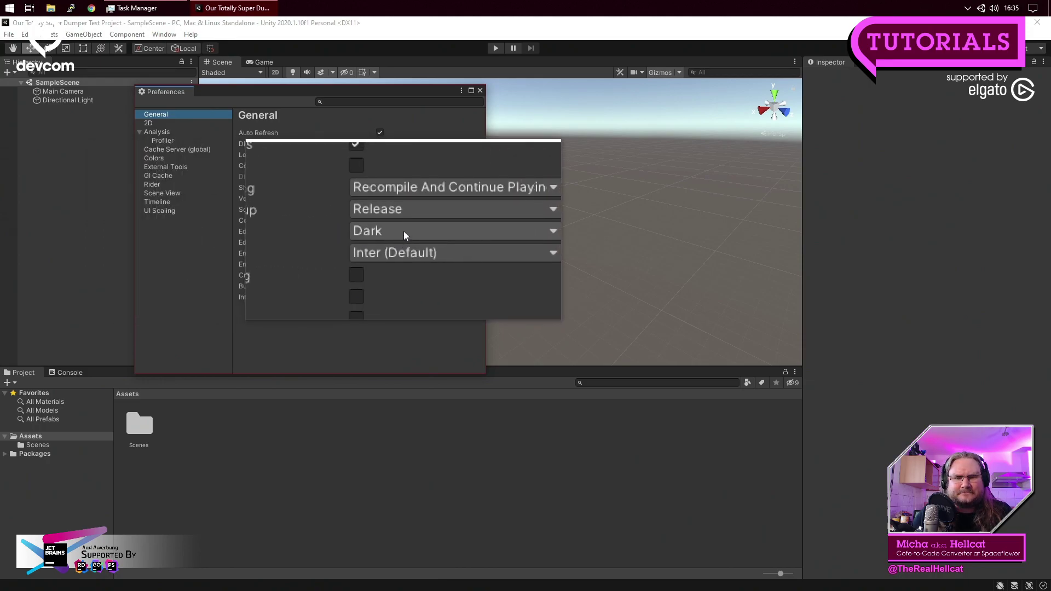
pyautogui.click(404, 232)
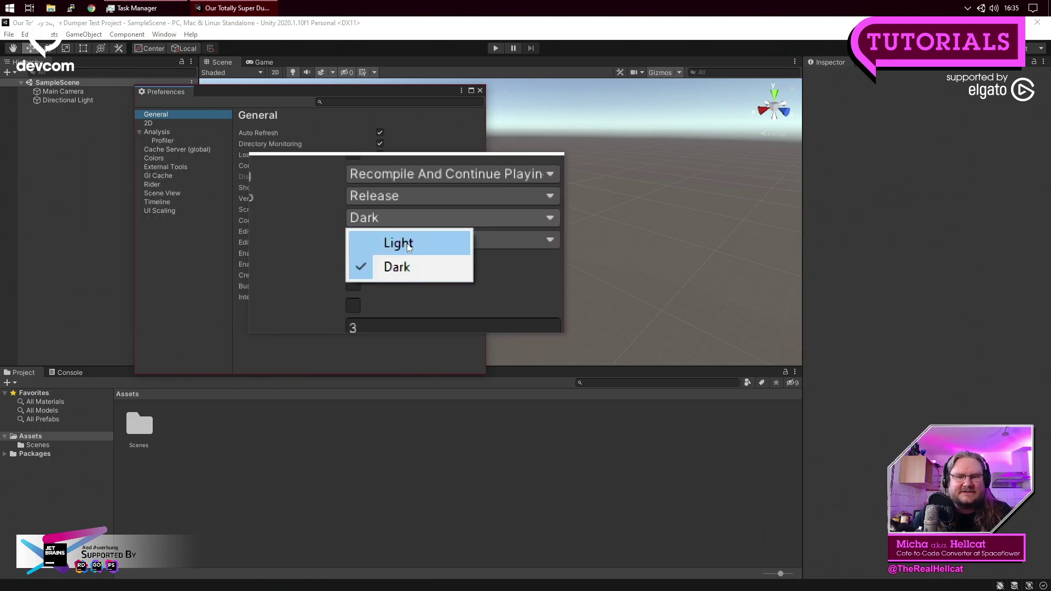
pyautogui.click(408, 245)
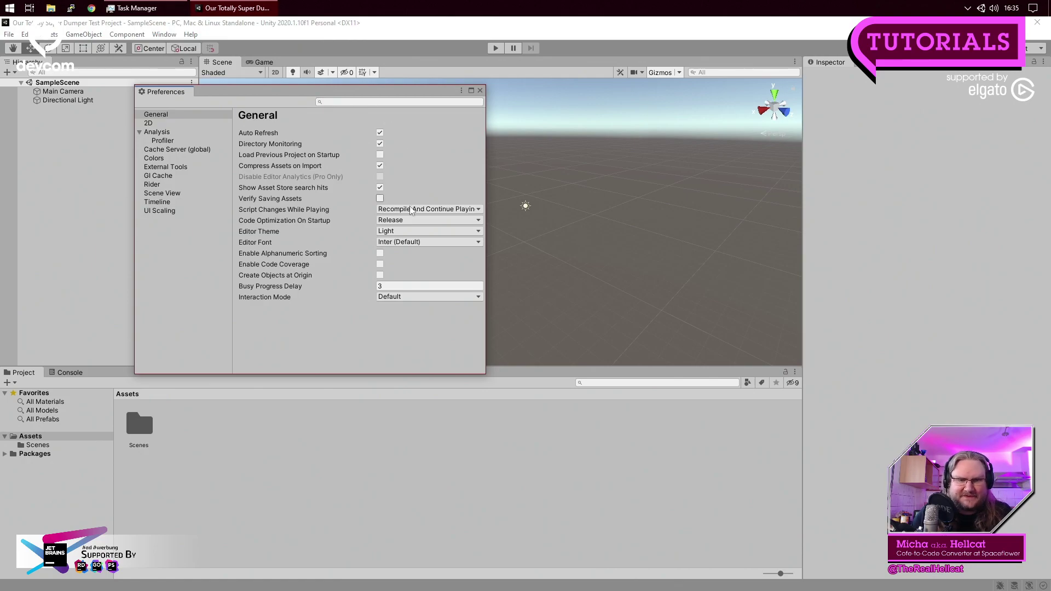
# Set the Editor Theme to Dark and close the Preferences.
pyautogui.click(399, 231)
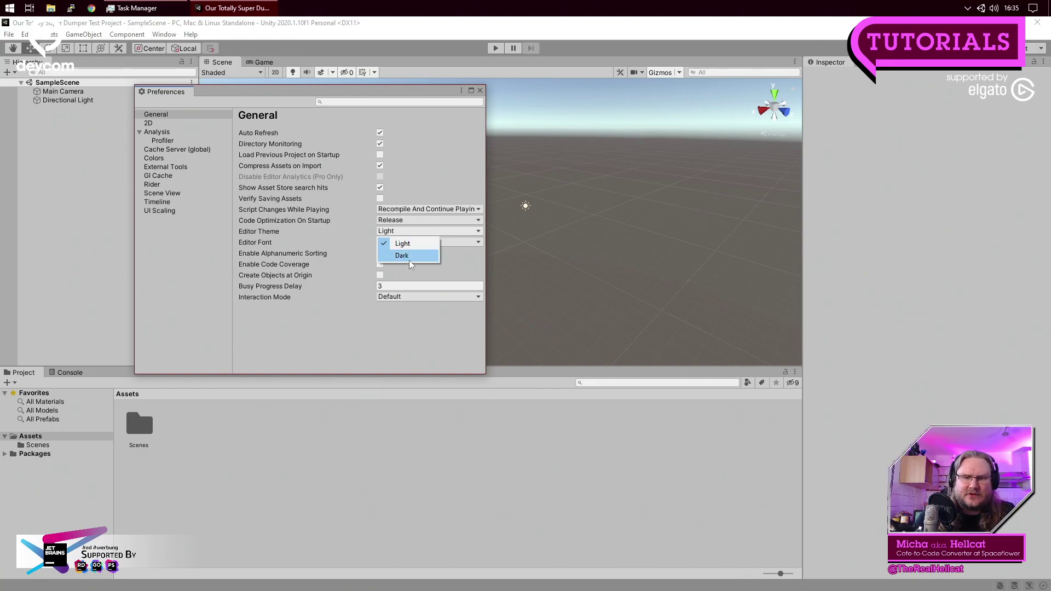
pyautogui.click(413, 258)
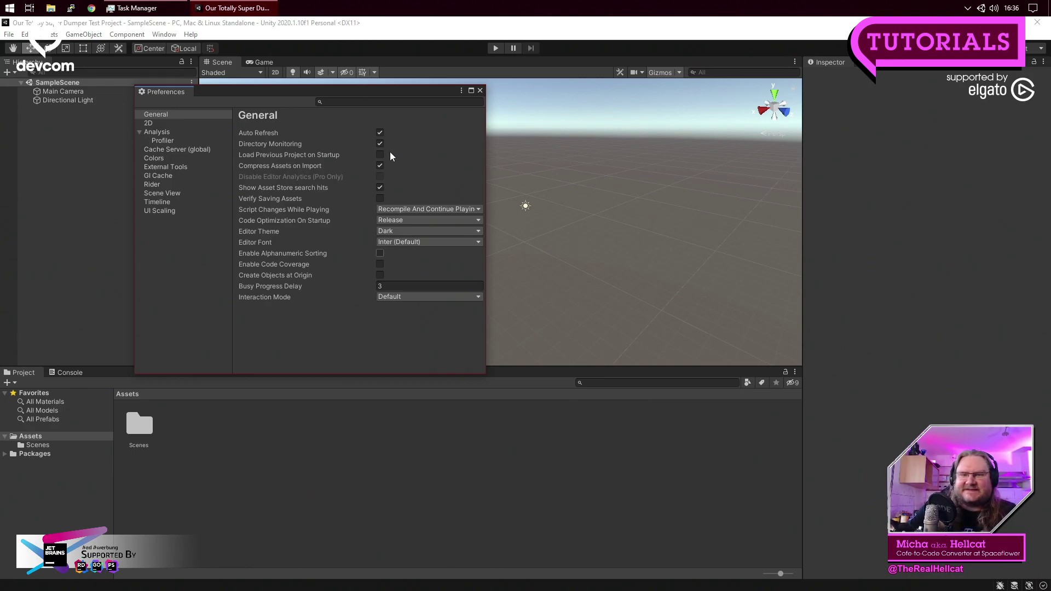
pyautogui.click(480, 90)
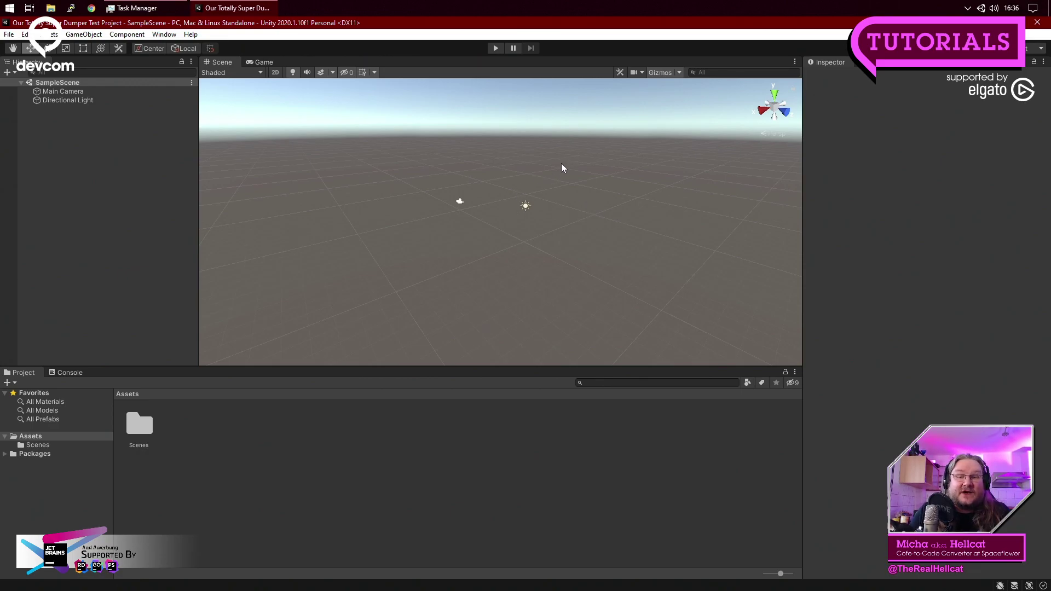
# Compare the freely rotatable Scene view with the Game view, ending in the Scene view.
pyautogui.moveTo(443, 200); pyautogui.dragTo(453, 171, button='right')
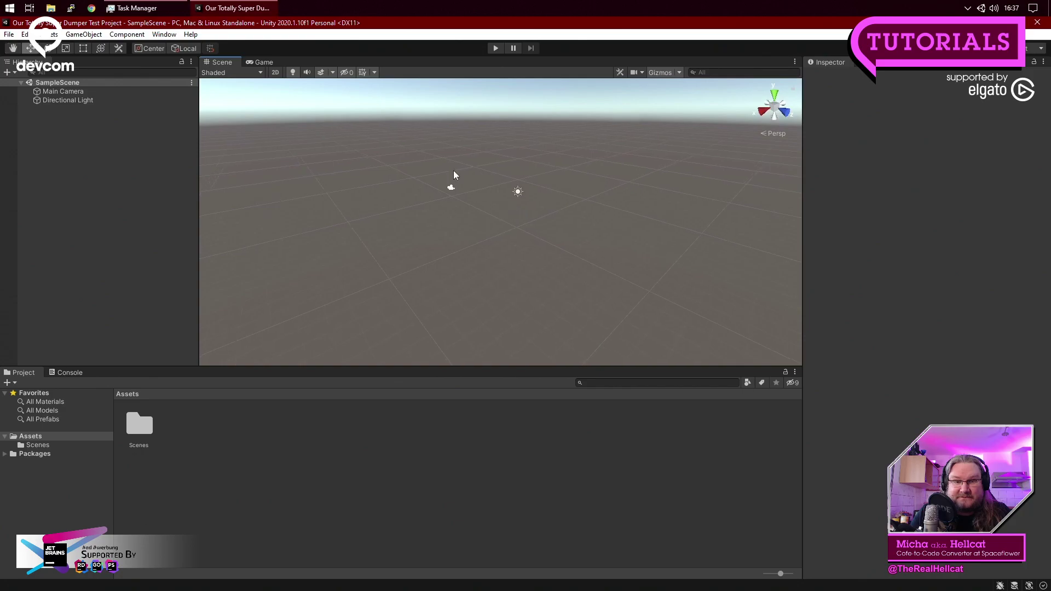
pyautogui.click(264, 63)
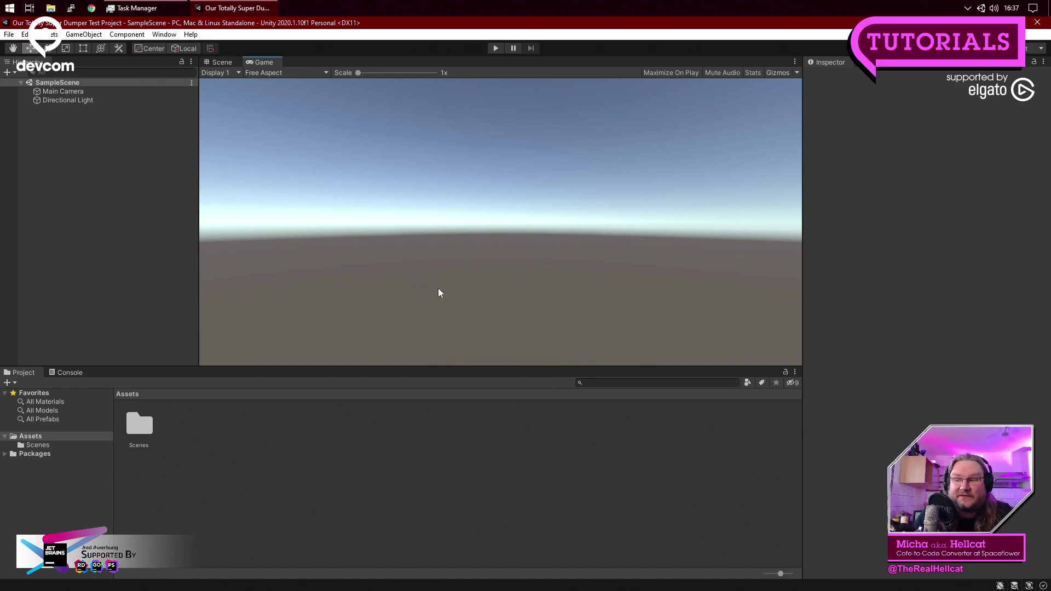
pyautogui.click(221, 62)
pyautogui.moveTo(498, 279); pyautogui.dragTo(434, 274, button='right')
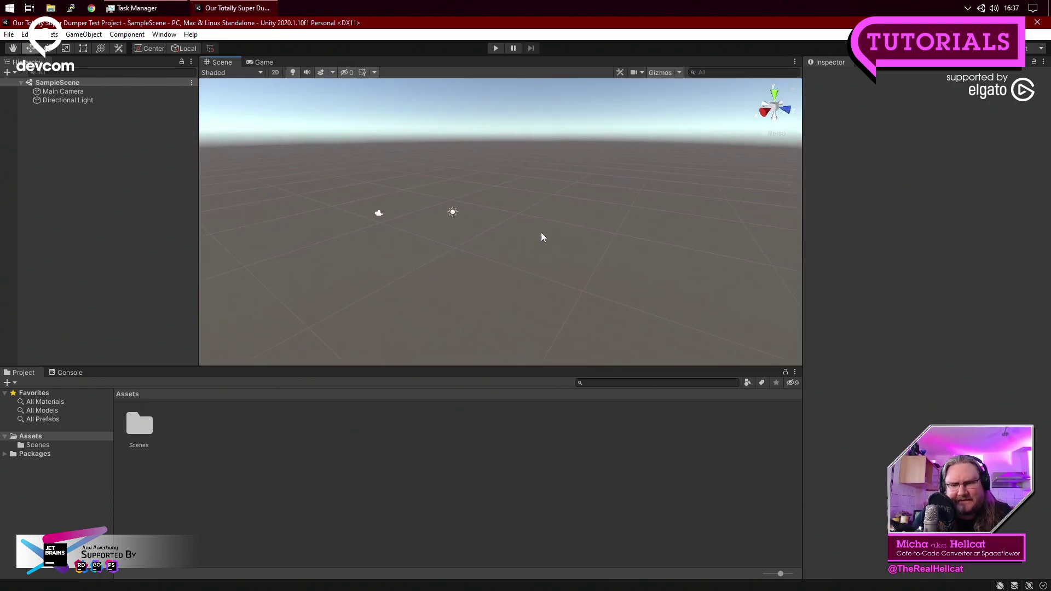
pyautogui.click(262, 62)
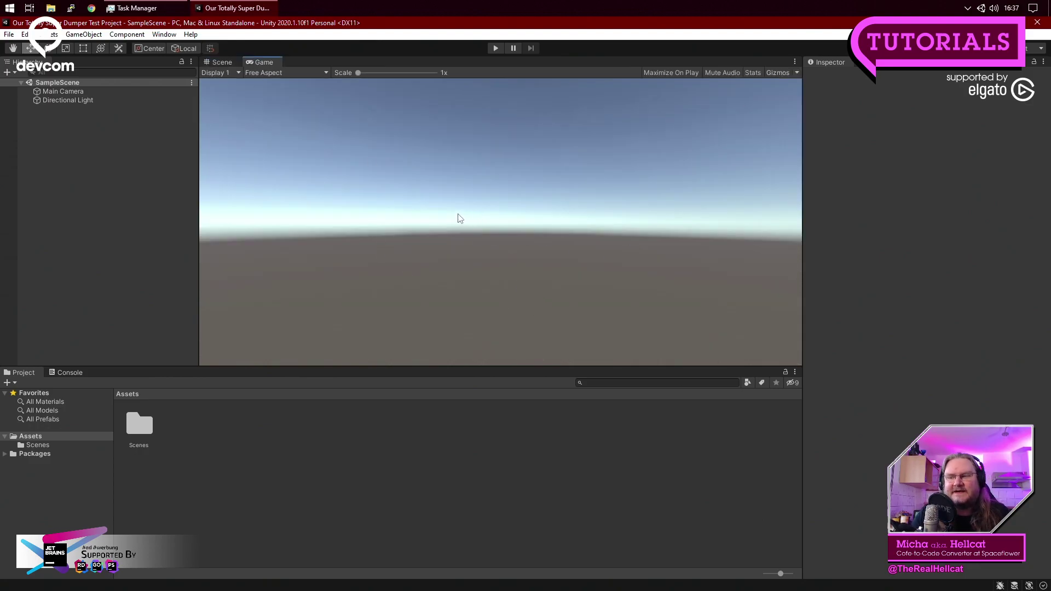
pyautogui.click(218, 63)
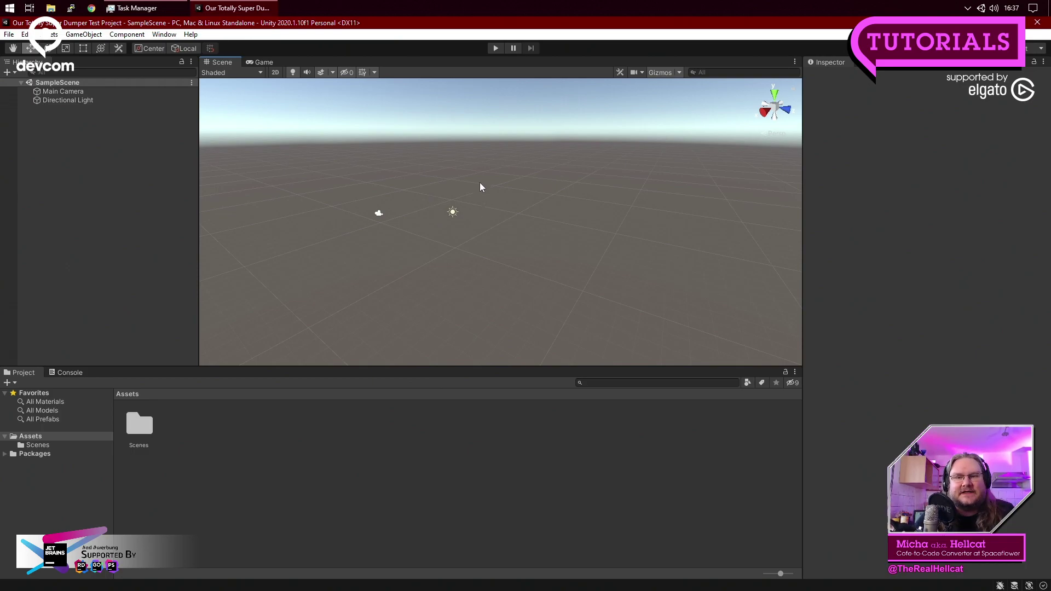
# Examine the sample scene around the Main Camera and Directional Light by rotating, zooming and panning the Scene view.
pyautogui.moveTo(480, 187); pyautogui.dragTo(449, 202, button='right')
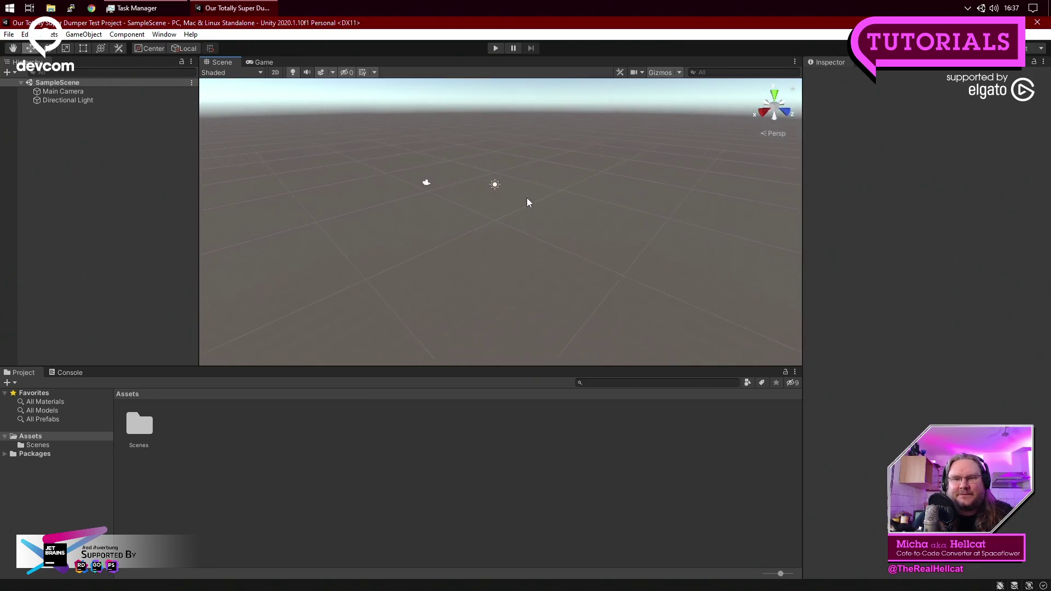
pyautogui.moveTo(528, 202); pyautogui.dragTo(432, 189, button='right')
pyautogui.scroll(5, 534, 190)
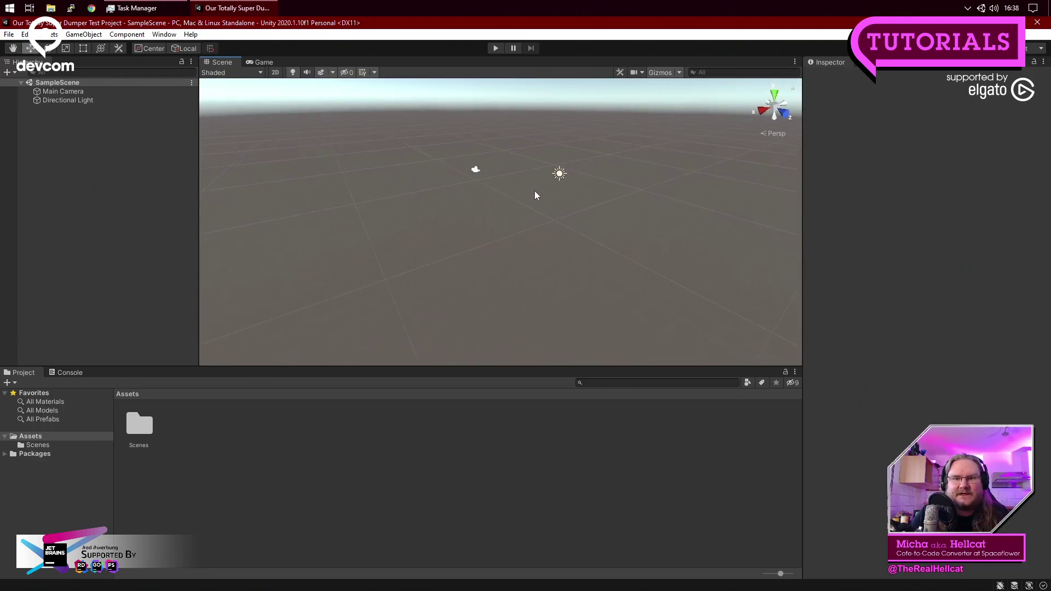
pyautogui.moveTo(534, 196)
pyautogui.mouseDown(button='right')
pyautogui.moveTo(542, 128)
pyautogui.moveTo(531, 192)
pyautogui.mouseUp(button='right')
pyautogui.moveTo(531, 191); pyautogui.dragTo(537, 292, button='middle')
pyautogui.moveTo(555, 267); pyautogui.dragTo(570, 278, button='right')
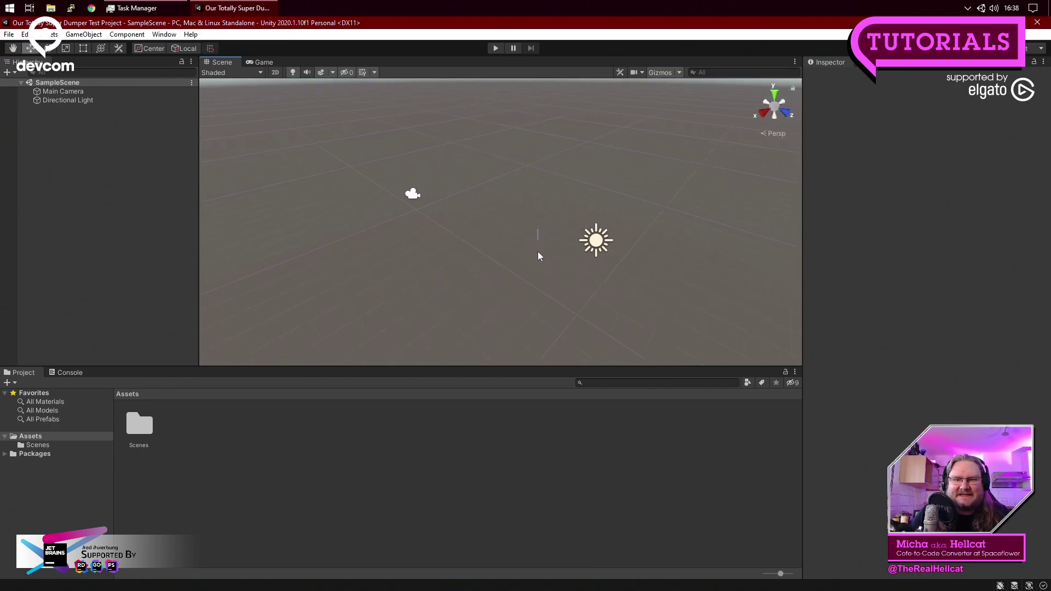
pyautogui.moveTo(537, 226); pyautogui.dragTo(510, 175, button='right')
pyautogui.moveTo(412, 216); pyautogui.dragTo(568, 167, button='right')
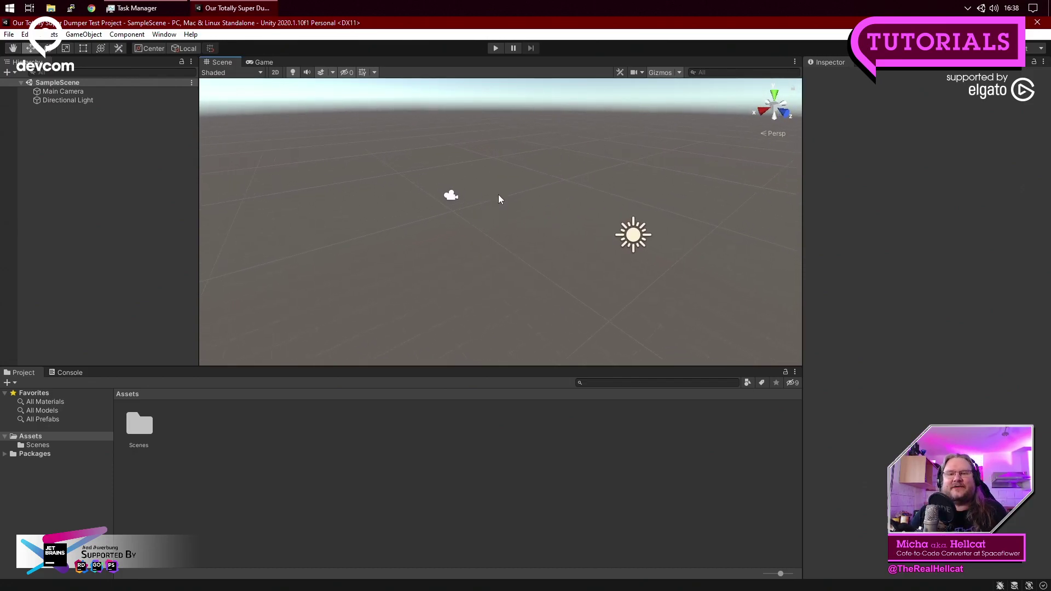
pyautogui.moveTo(525, 218)
pyautogui.mouseDown(button='right')
pyautogui.moveTo(589, 234)
pyautogui.moveTo(538, 235)
pyautogui.mouseUp(button='right')
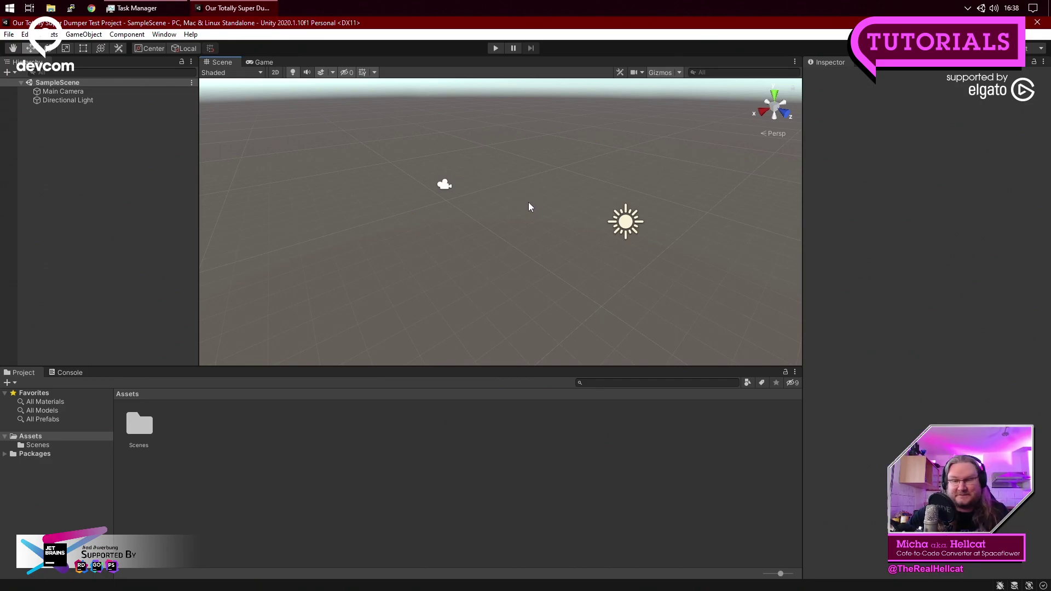
# Box-select the Main Camera and Directional Light together in the Scene view and clear the selection.
pyautogui.moveTo(528, 225); pyautogui.dragTo(546, 215, button='right')
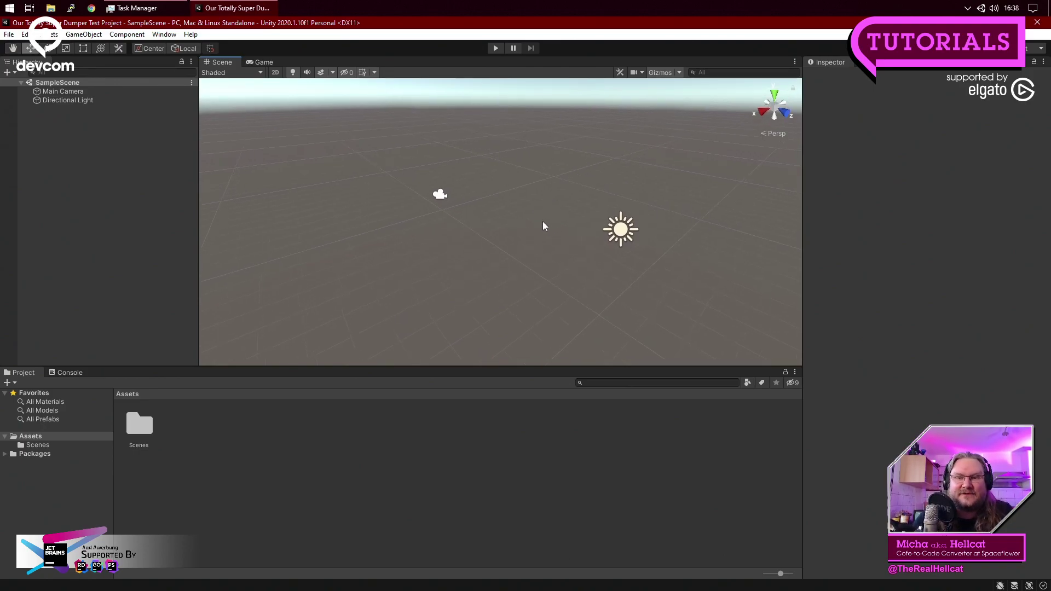
pyautogui.moveTo(538, 221)
pyautogui.mouseDown(button='right')
pyautogui.moveTo(537, 230)
pyautogui.moveTo(547, 204)
pyautogui.moveTo(605, 195)
pyautogui.moveTo(516, 206)
pyautogui.moveTo(537, 209)
pyautogui.mouseUp(button='right')
pyautogui.moveTo(537, 208); pyautogui.dragTo(534, 249, button='middle')
pyautogui.moveTo(518, 236); pyautogui.dragTo(489, 270)
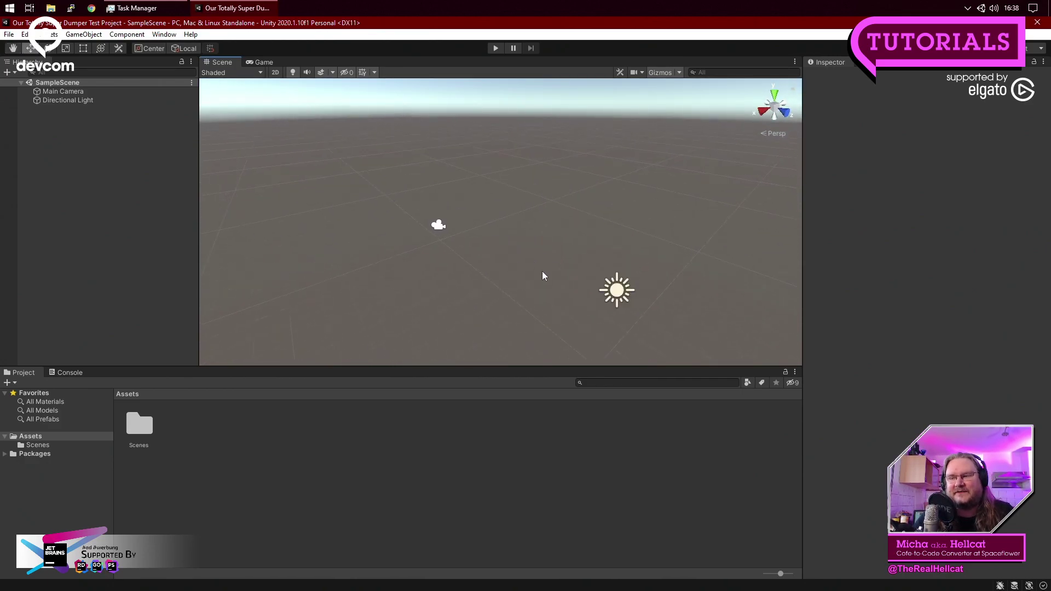
pyautogui.moveTo(376, 166); pyautogui.dragTo(711, 347)
pyautogui.click(503, 301)
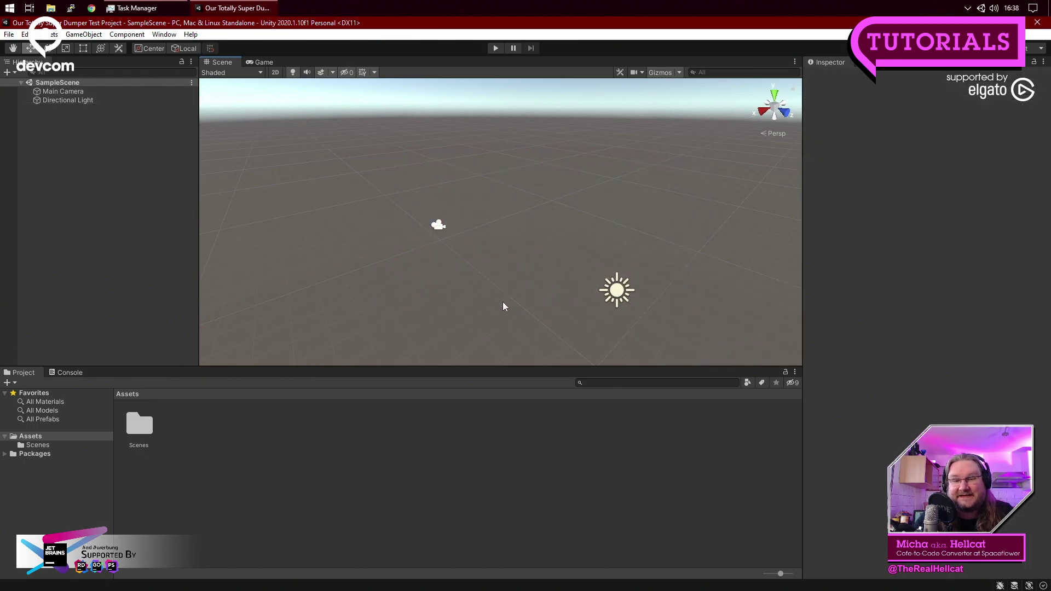
# Examine the sample scene from different angles and distances by rotating, panning and zooming in and out repeatedly.
pyautogui.moveTo(509, 292); pyautogui.dragTo(531, 287, button='right')
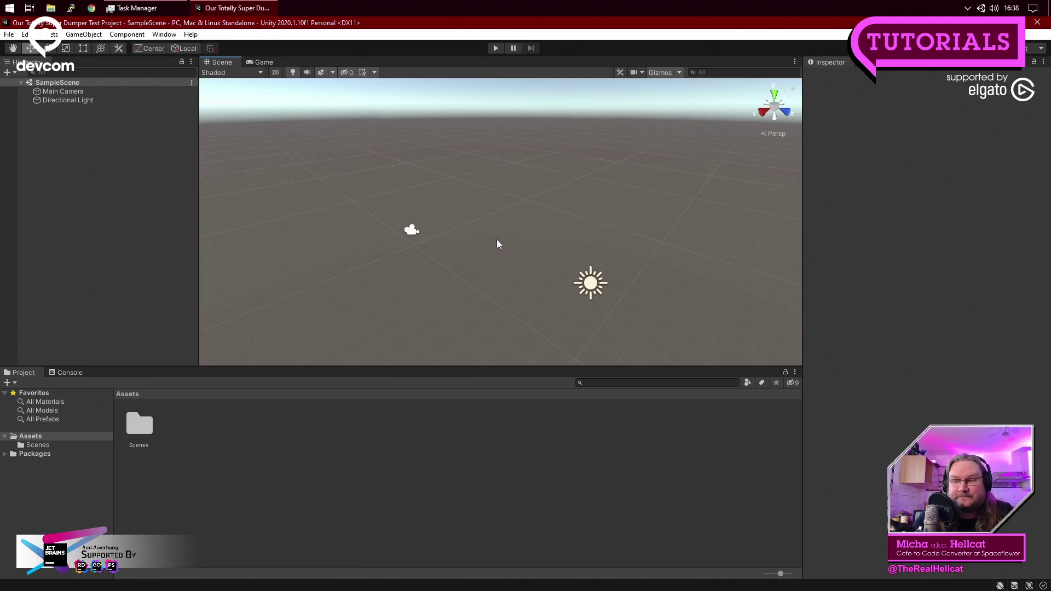
pyautogui.moveTo(500, 239)
pyautogui.mouseDown(button='right')
pyautogui.moveTo(646, 237)
pyautogui.moveTo(364, 228)
pyautogui.moveTo(575, 239)
pyautogui.moveTo(526, 195)
pyautogui.moveTo(513, 250)
pyautogui.mouseUp(button='right')
pyautogui.moveTo(516, 245)
pyautogui.mouseDown(button='middle')
pyautogui.moveTo(524, 152)
pyautogui.moveTo(531, 252)
pyautogui.moveTo(366, 230)
pyautogui.moveTo(591, 239)
pyautogui.moveTo(526, 248)
pyautogui.mouseUp(button='middle')
pyautogui.scroll(3, 489, 258)
pyautogui.scroll(-4, 488, 256)
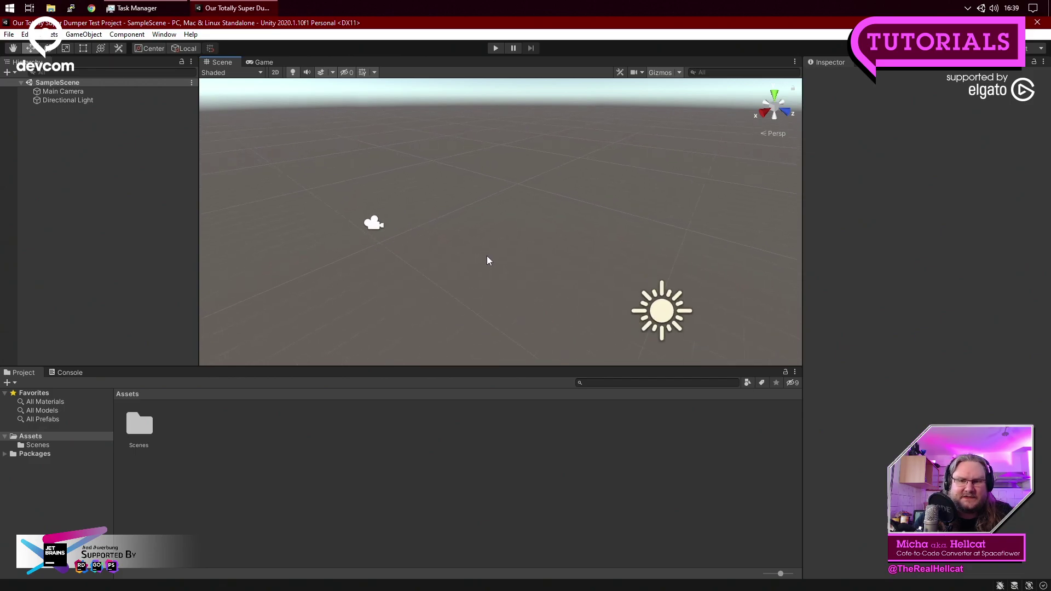
pyautogui.scroll(4, 487, 263)
pyautogui.scroll(-5, 487, 263)
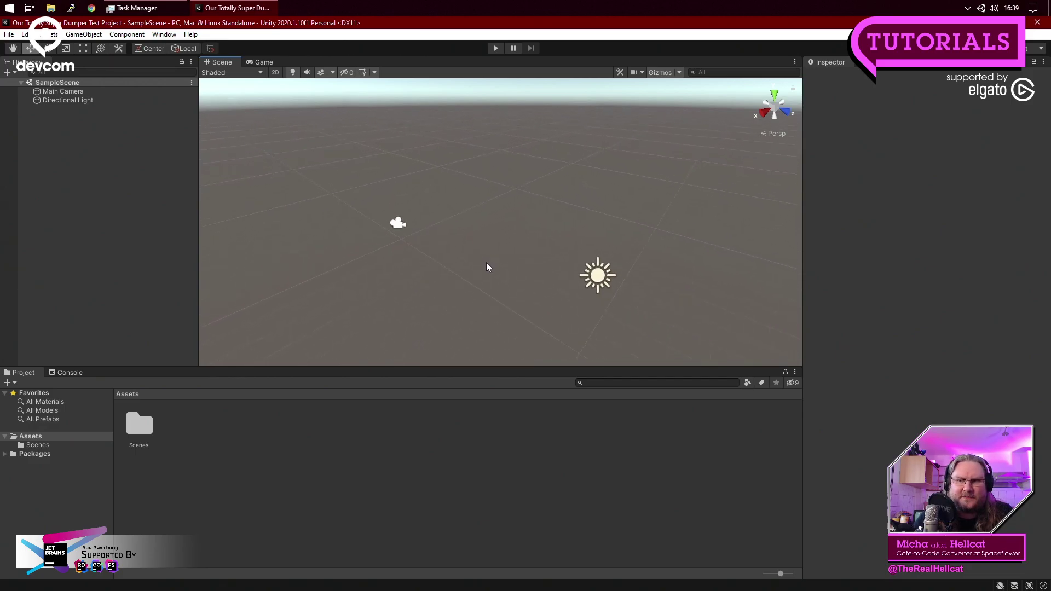
pyautogui.scroll(1, 486, 263)
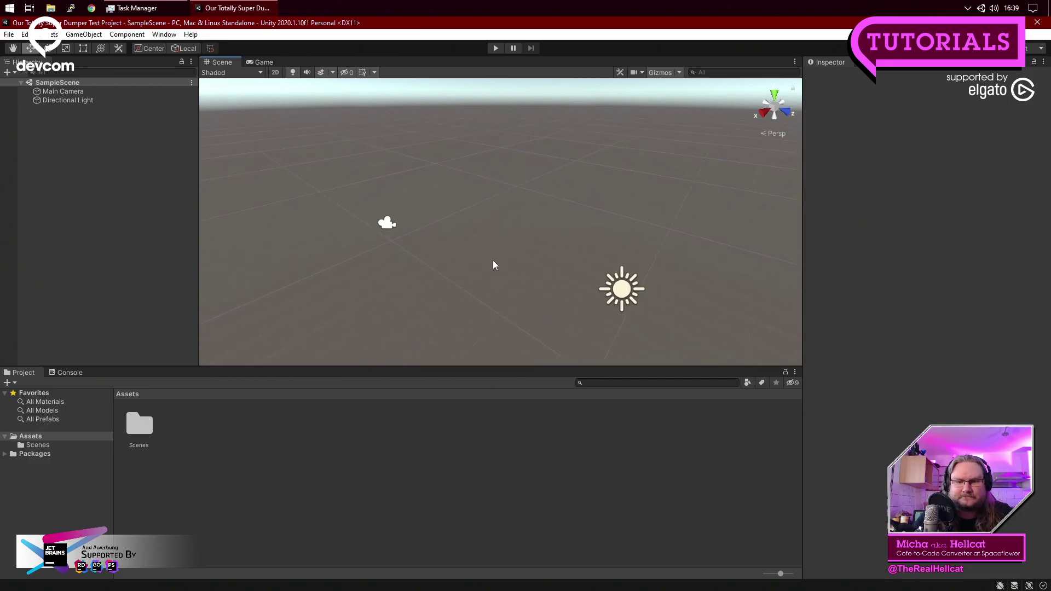
# Try selecting the Main Camera, the Directional Light and both together in the Scene view, clearing the selection each time.
pyautogui.moveTo(330, 128); pyautogui.dragTo(495, 262)
pyautogui.click(624, 236)
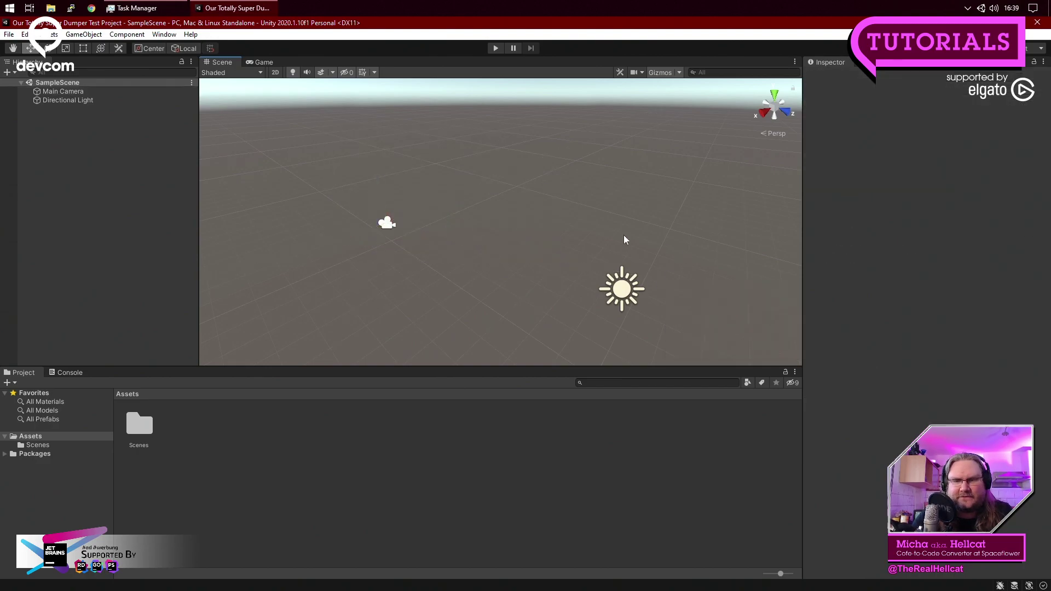
pyautogui.click(621, 288)
pyautogui.click(519, 190)
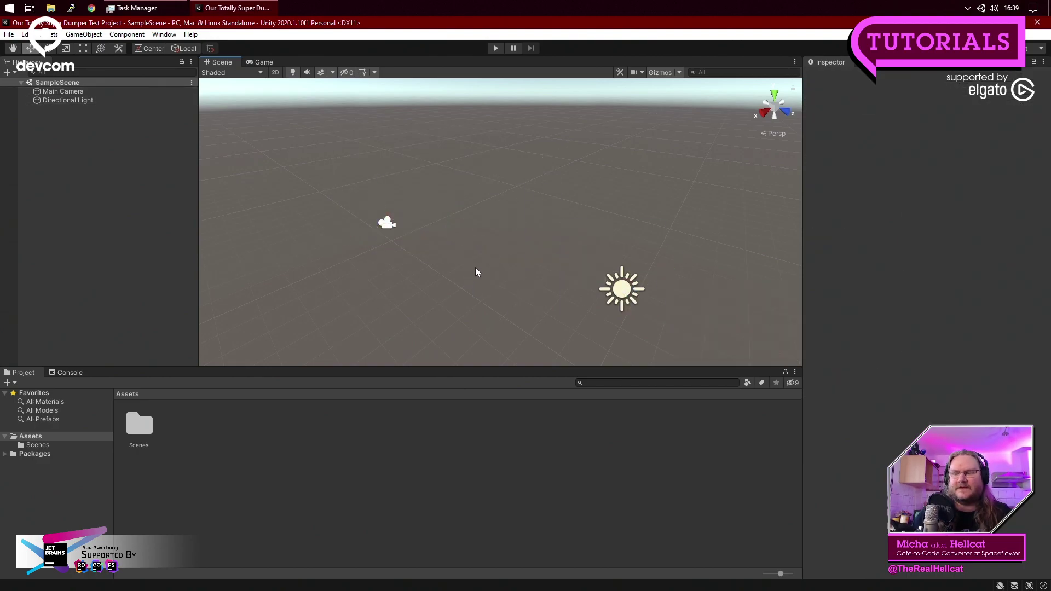
pyautogui.moveTo(293, 163); pyautogui.dragTo(677, 331)
pyautogui.click(450, 272)
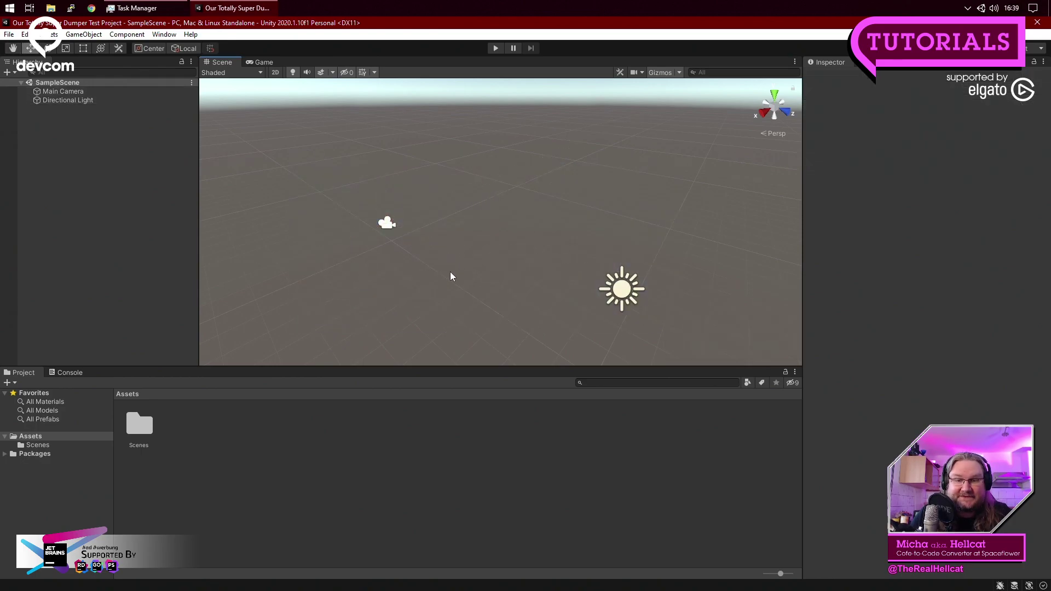
# Select the Main Camera in the Scene view and compare its preview with the Game view.
pyautogui.moveTo(455, 226); pyautogui.dragTo(482, 234, button='right')
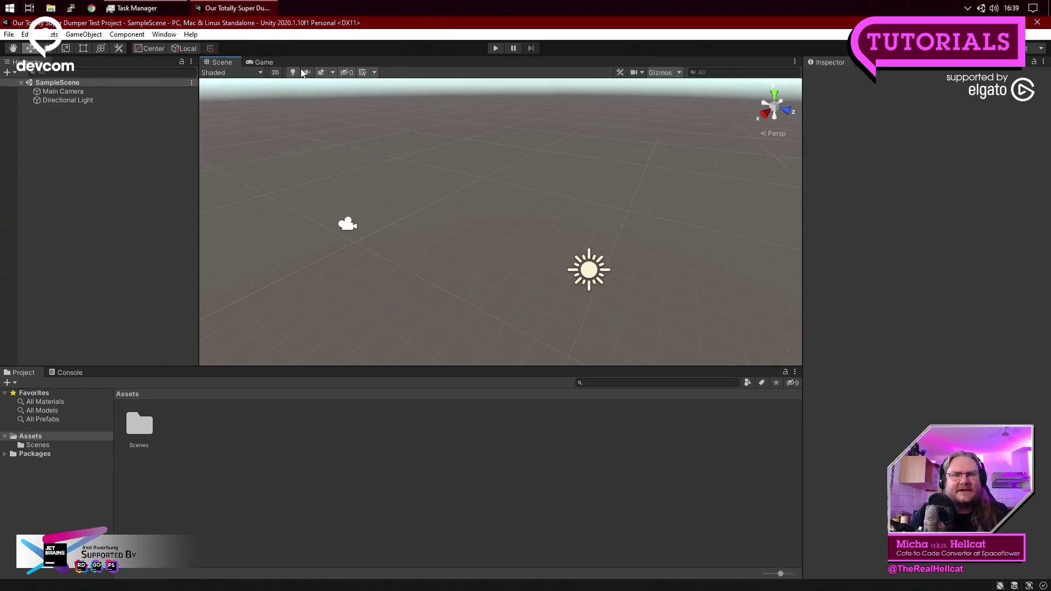
pyautogui.click(260, 62)
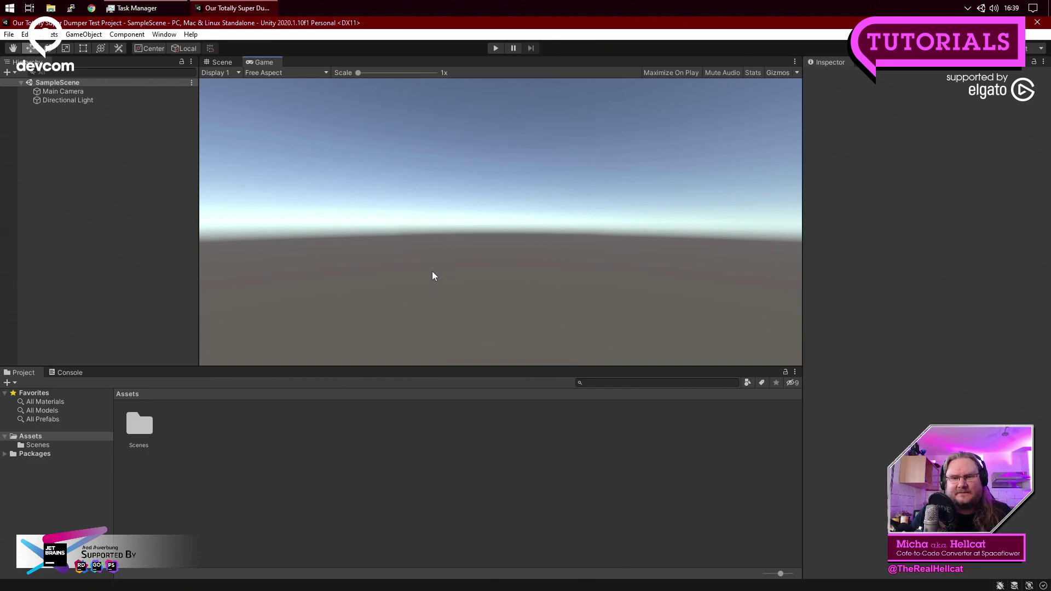
pyautogui.click(217, 62)
pyautogui.click(346, 226)
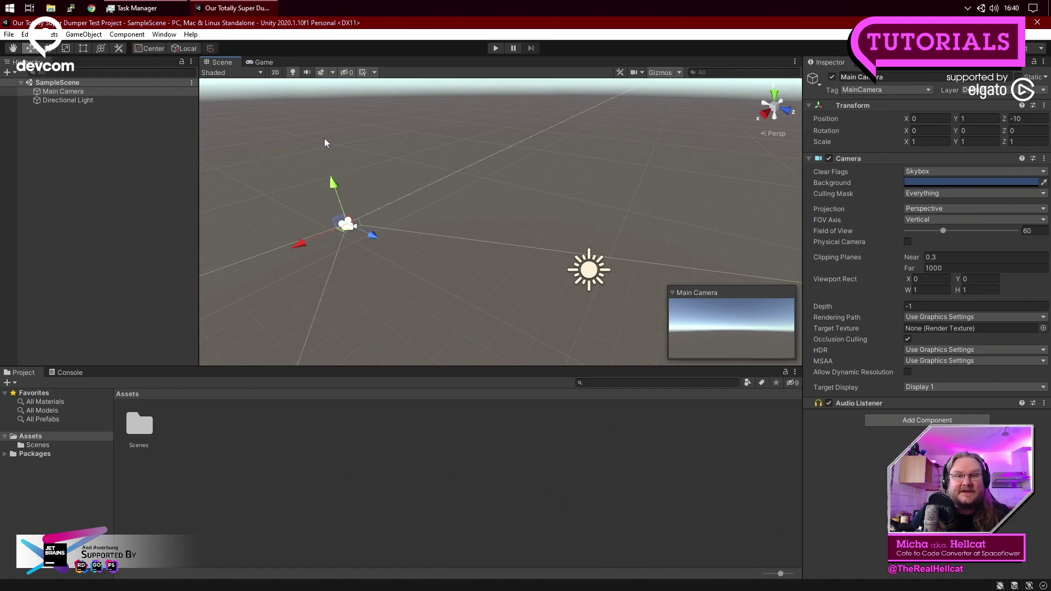
pyautogui.click(262, 62)
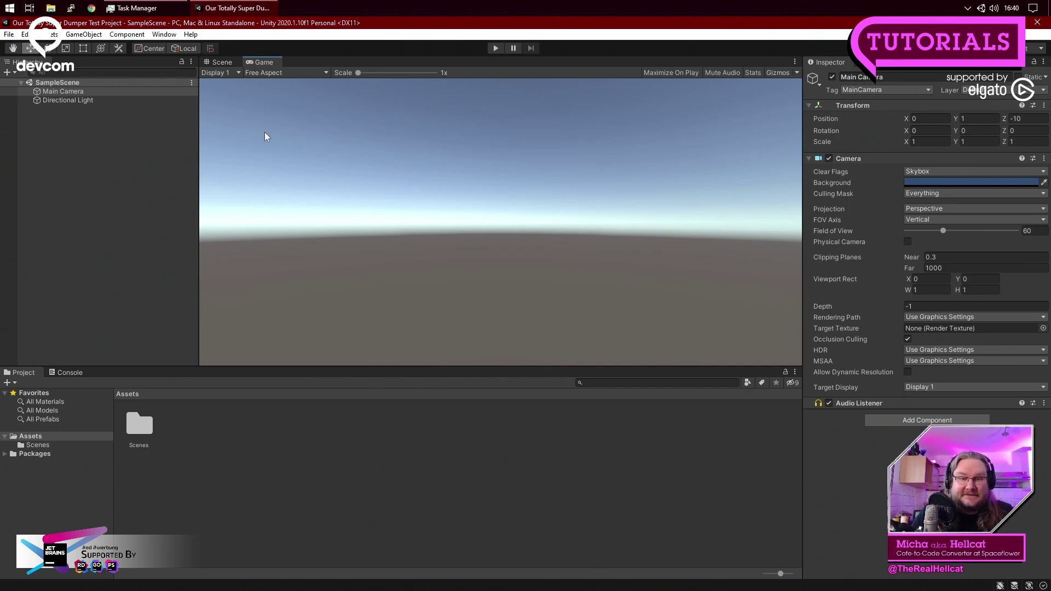
pyautogui.click(221, 63)
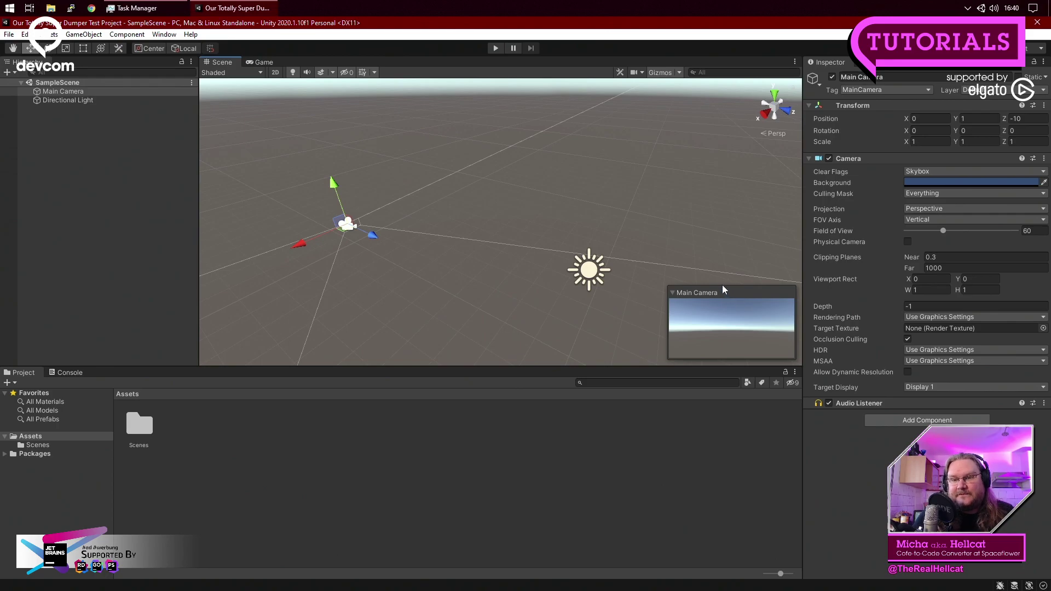
# Deselect and reselect the Main Camera in the Scene view to check when its preview and properties are shown.
pyautogui.click(365, 244)
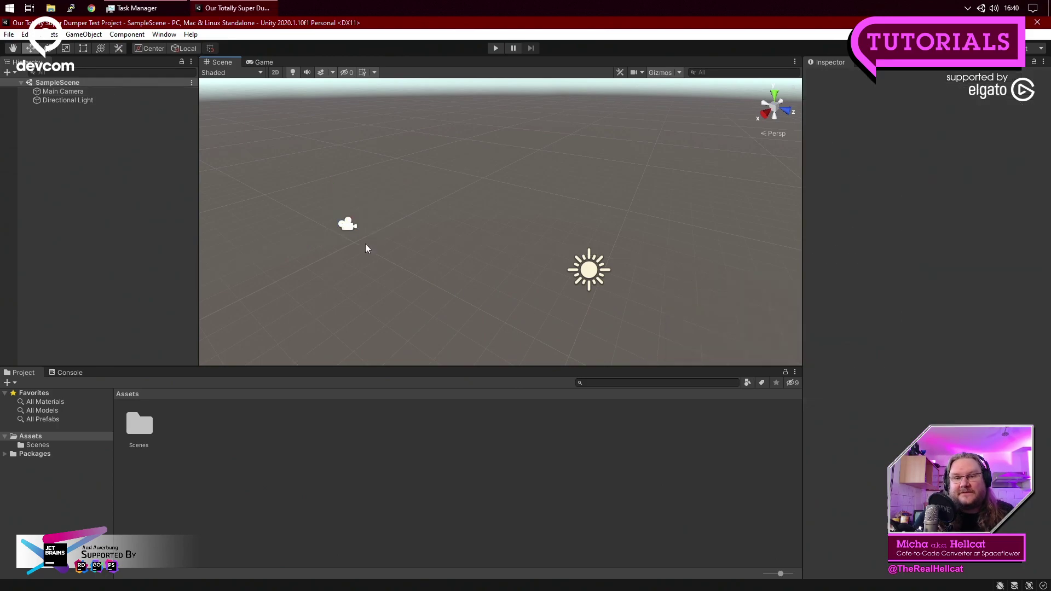
pyautogui.click(336, 225)
pyautogui.click(291, 125)
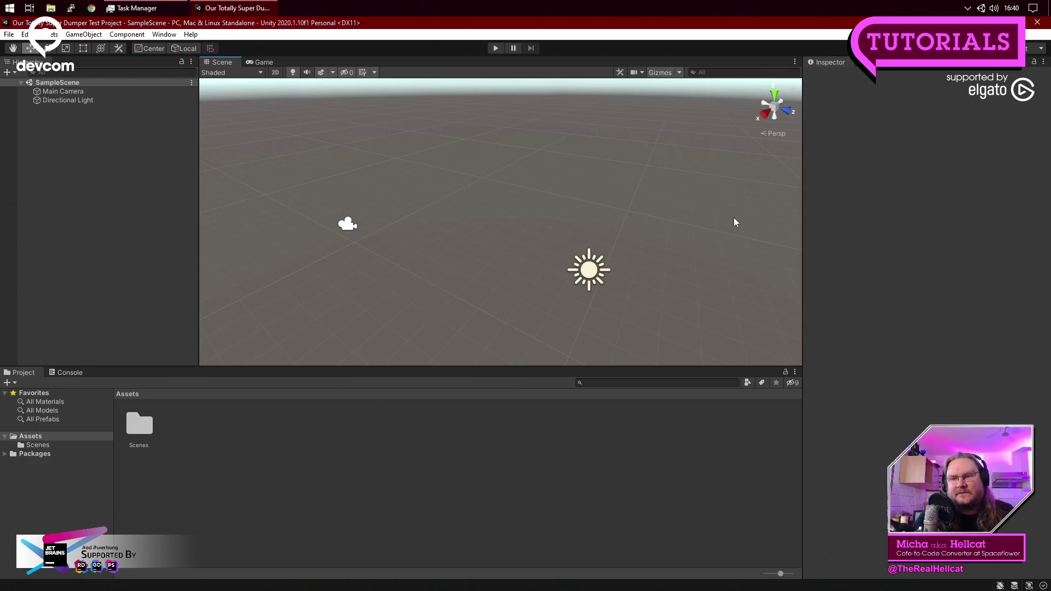
pyautogui.click(345, 227)
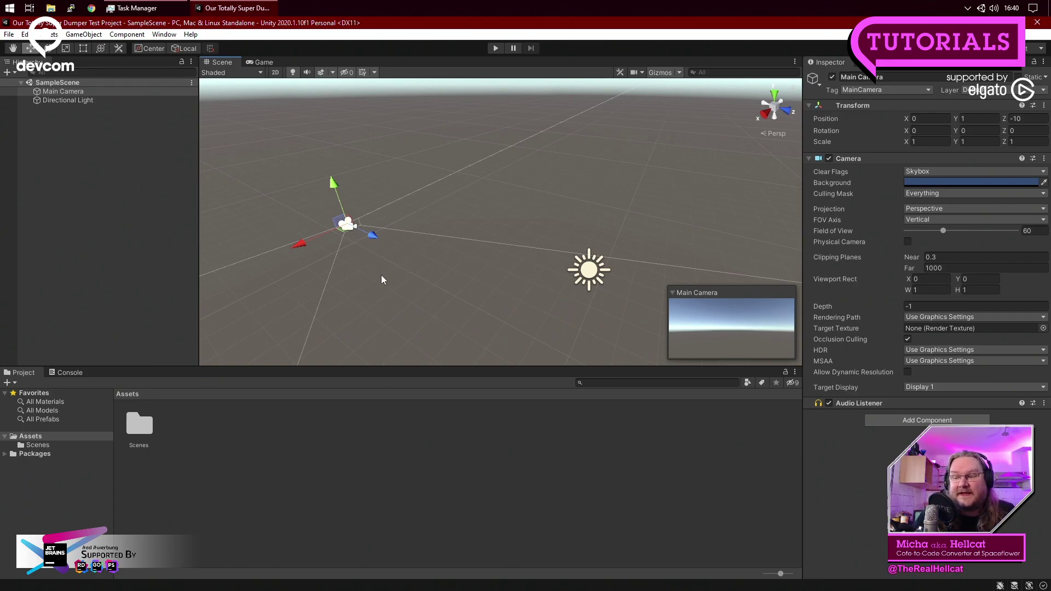
# Show the Game view and enlarge it by narrowing the Hierarchy and slightly reducing the Project panel's height.
pyautogui.click(263, 63)
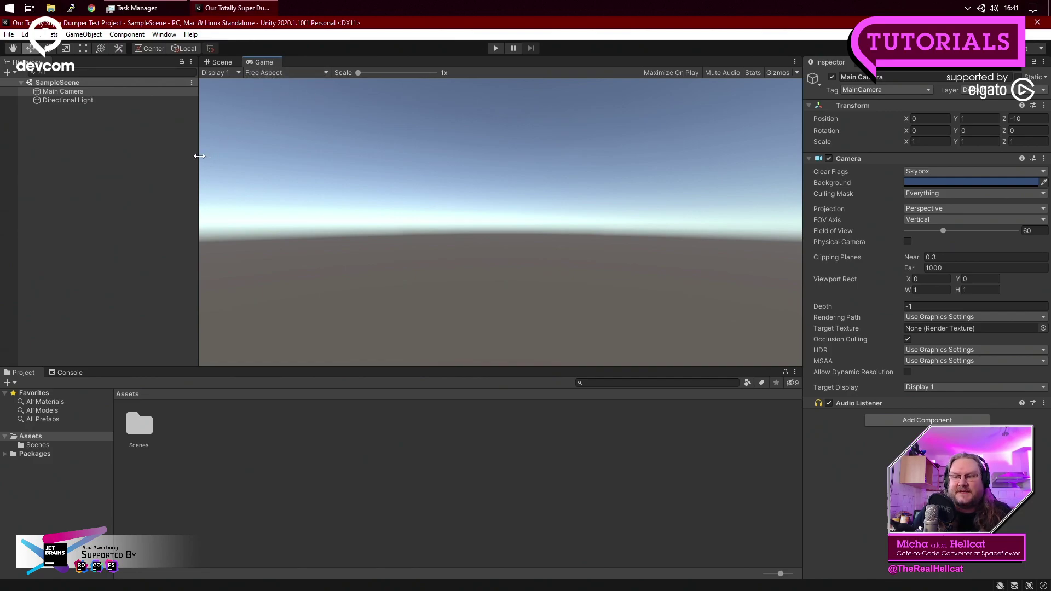
pyautogui.moveTo(199, 156); pyautogui.dragTo(157, 189)
pyautogui.moveTo(394, 366)
pyautogui.mouseDown()
pyautogui.moveTo(394, 503)
pyautogui.moveTo(401, 359)
pyautogui.moveTo(401, 375)
pyautogui.mouseUp()
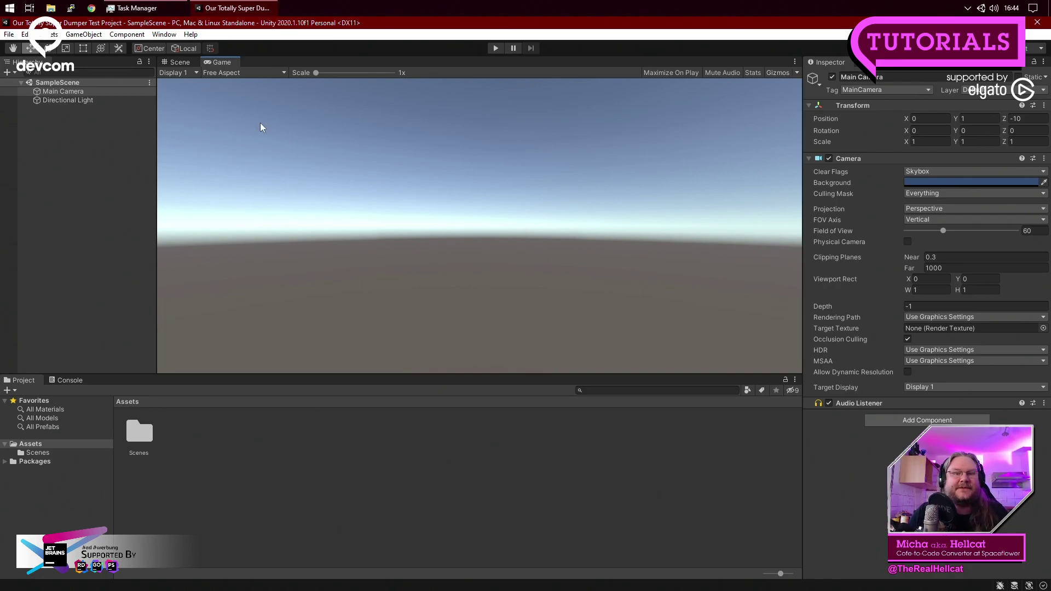
# Return to the Scene view, compare the Main Camera's preview with the Game view again, and clear the selection.
pyautogui.click(175, 64)
pyautogui.click(364, 271)
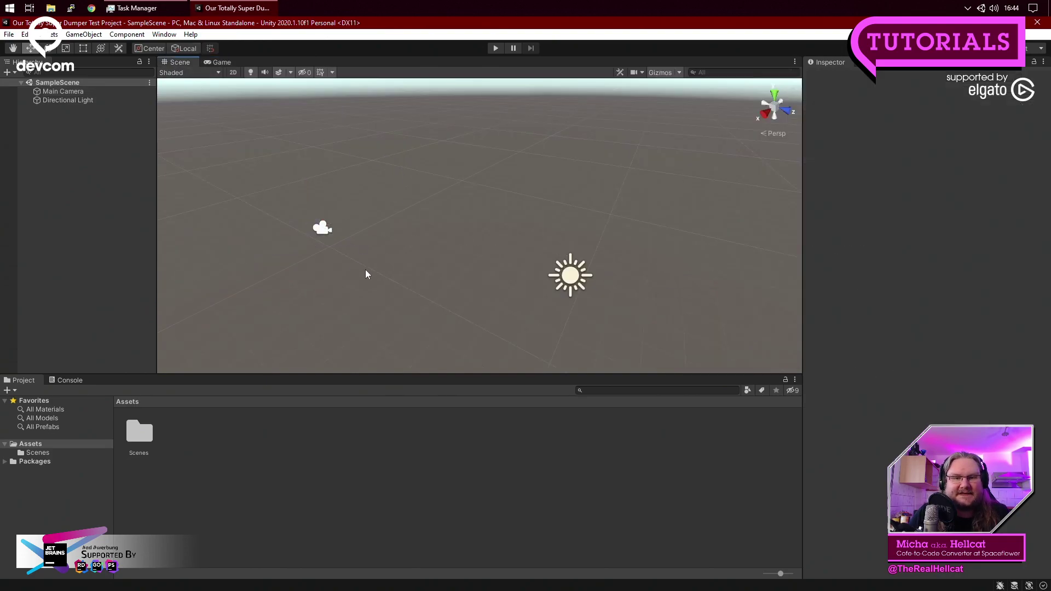
pyautogui.click(324, 229)
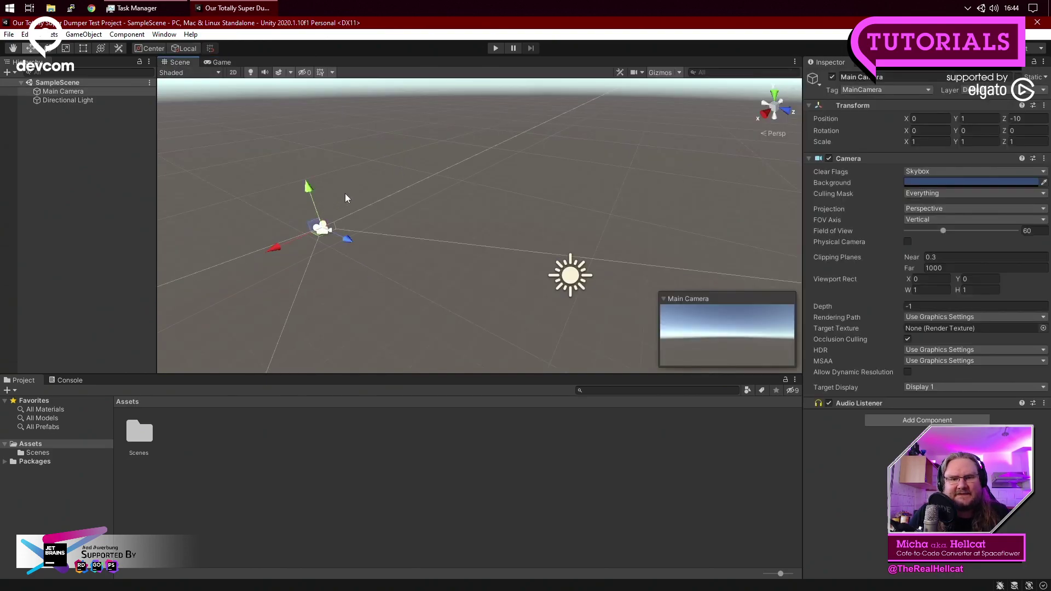
pyautogui.click(221, 62)
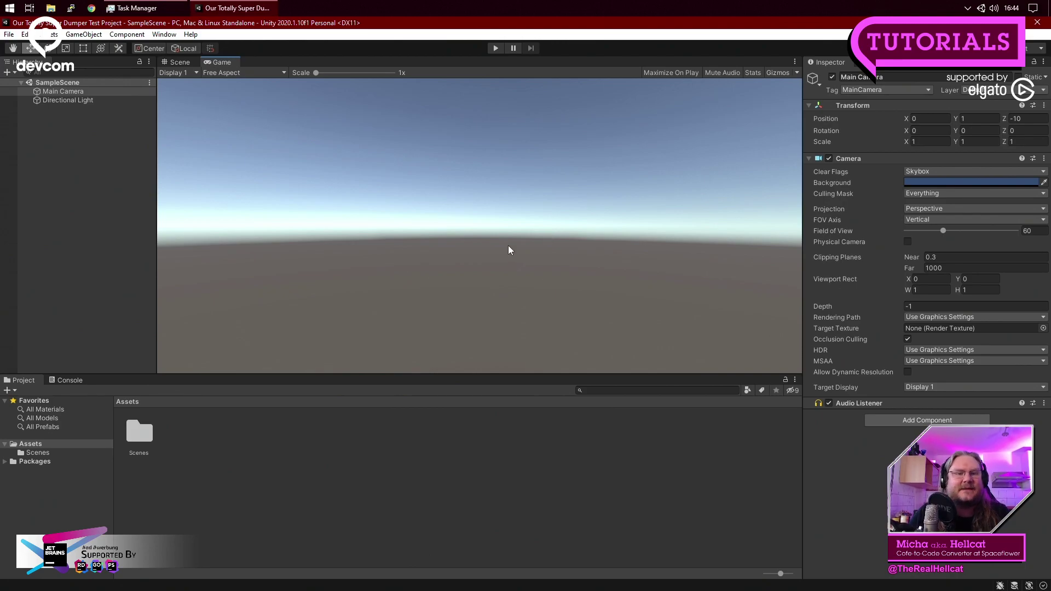
pyautogui.click(180, 63)
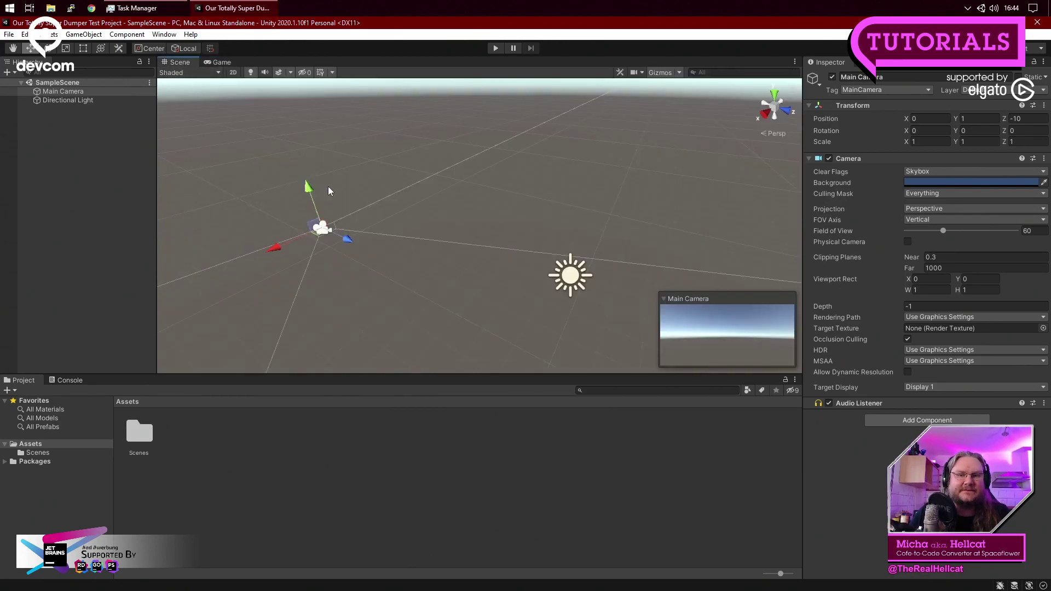
pyautogui.click(445, 304)
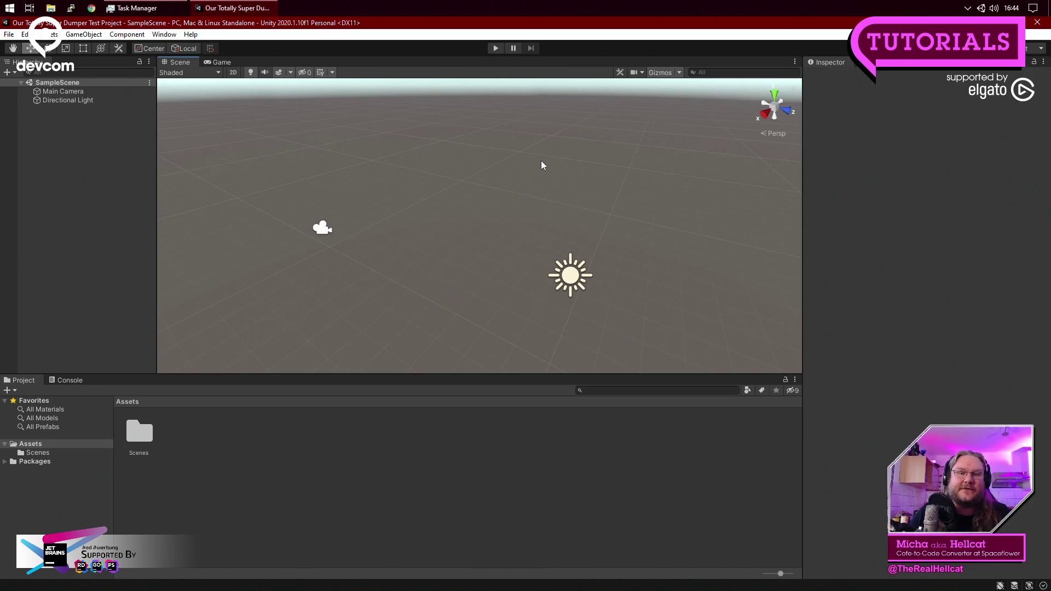
pyautogui.scroll(-1, 439, 229)
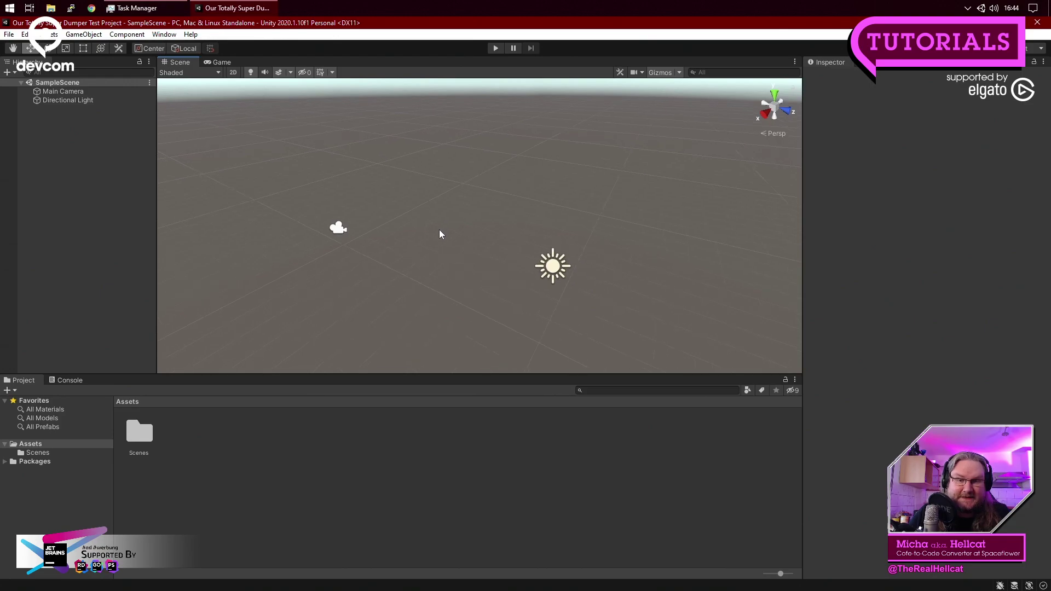
pyautogui.scroll(2, 439, 229)
pyautogui.scroll(-1, 440, 228)
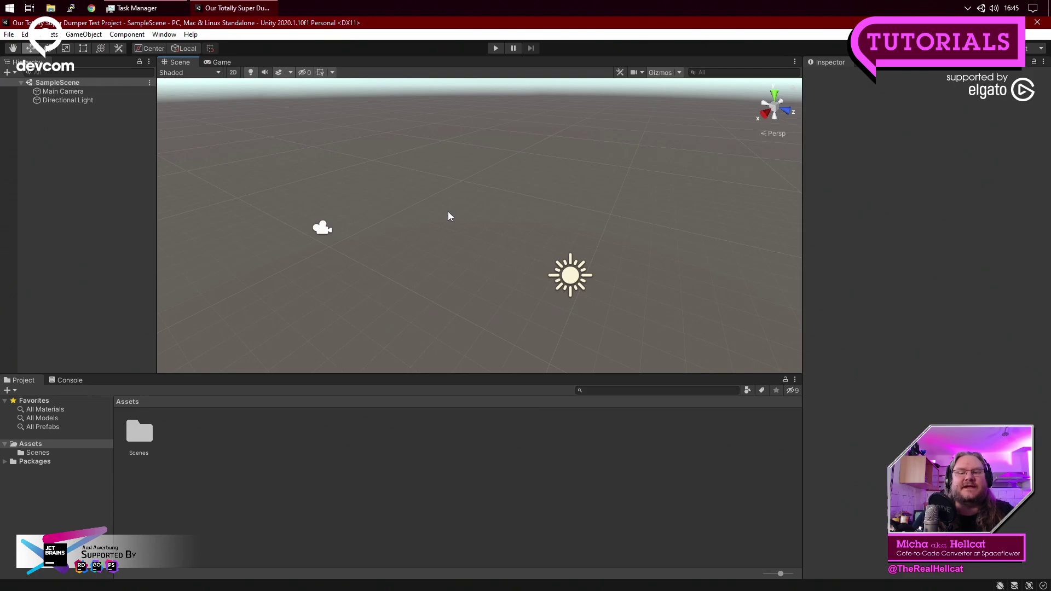
pyautogui.moveTo(448, 212); pyautogui.dragTo(446, 211, button='right')
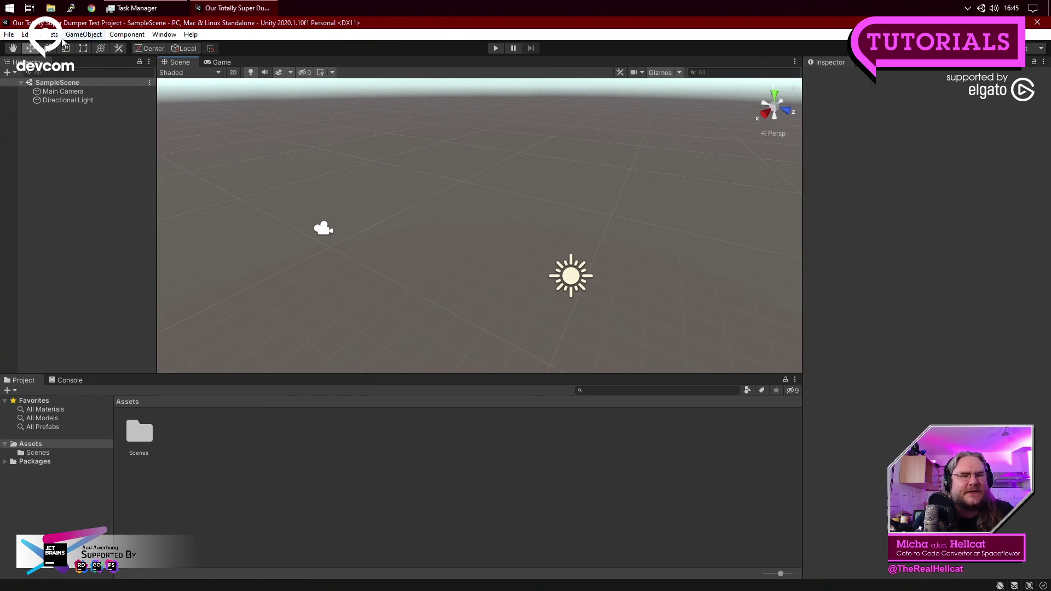
pyautogui.rightClick(76, 155)
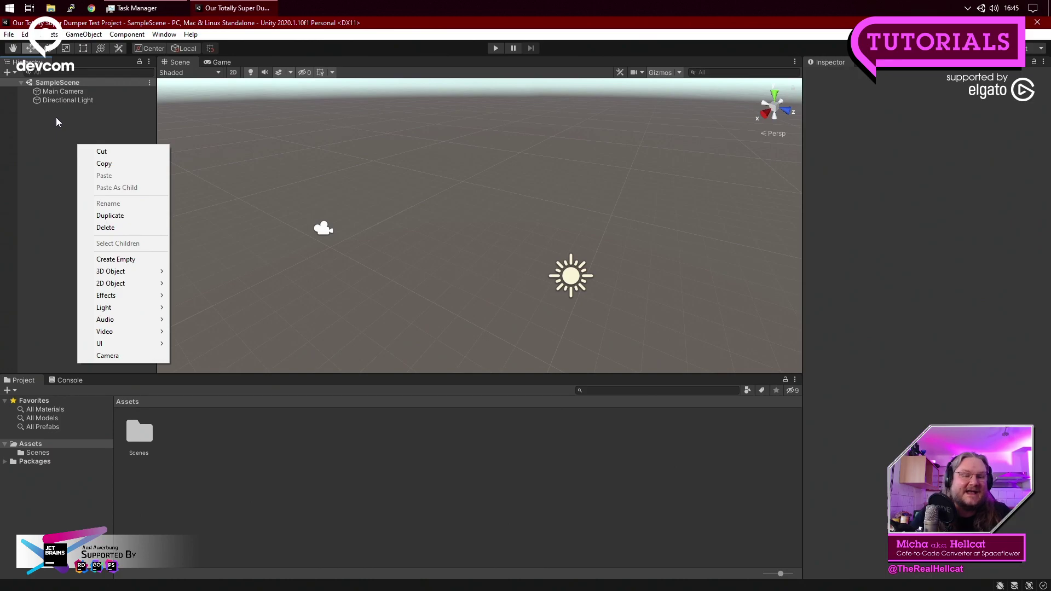
pyautogui.click(63, 133)
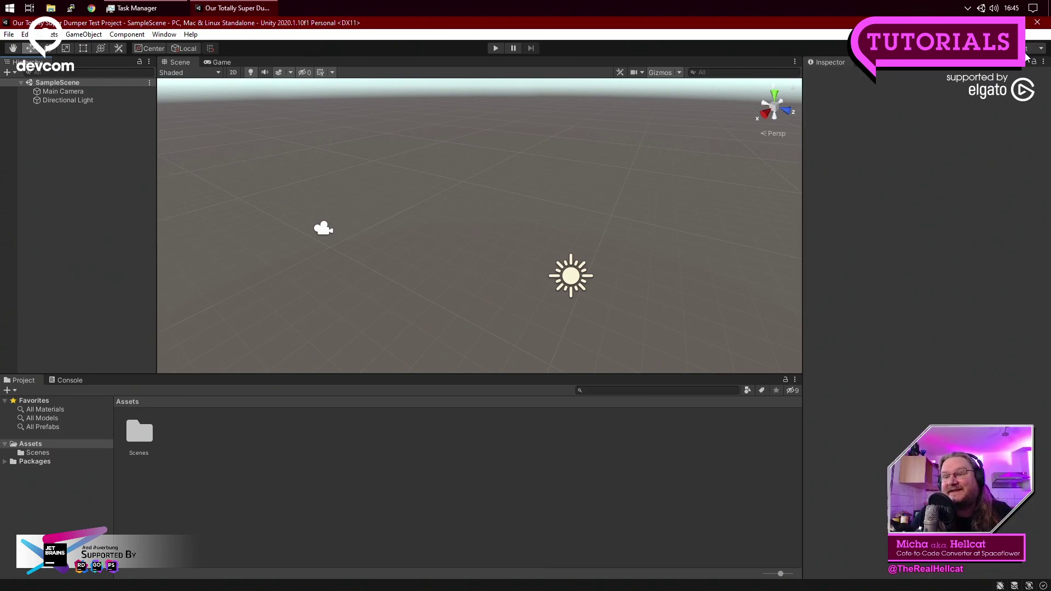
pyautogui.click(1028, 50)
pyautogui.click(884, 136)
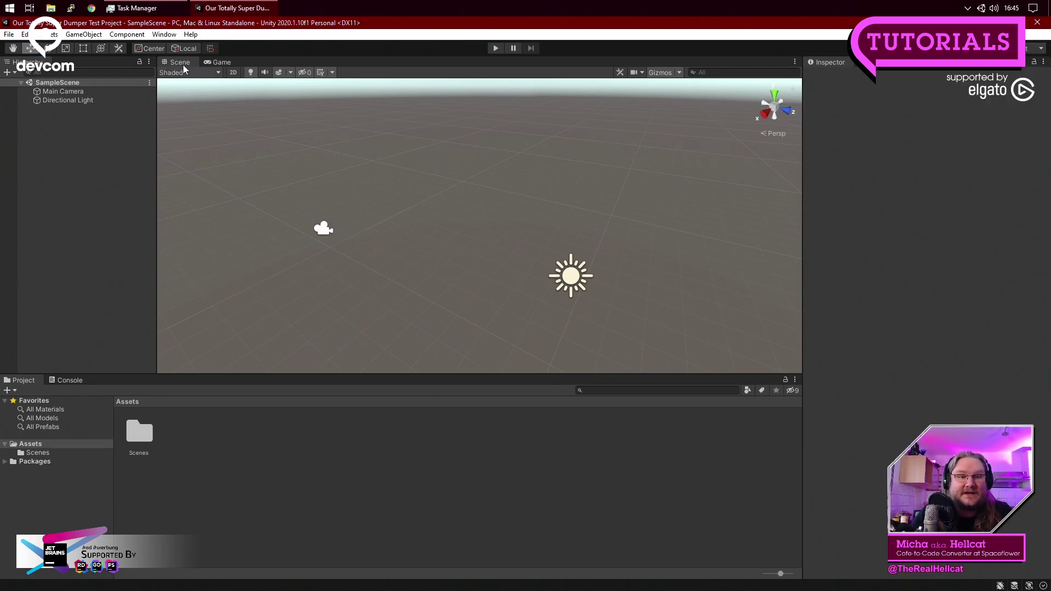
# Undock the Scene view into a floating window and dock it below the Hierarchy.
pyautogui.moveTo(179, 62); pyautogui.dragTo(407, 304)
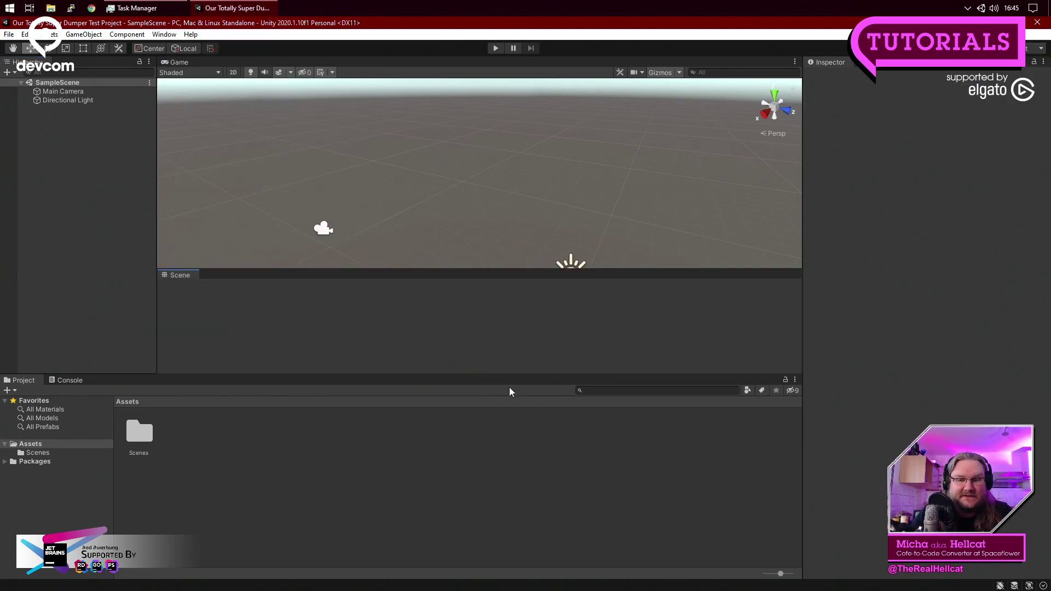
pyautogui.moveTo(510, 391); pyautogui.dragTo(793, 472)
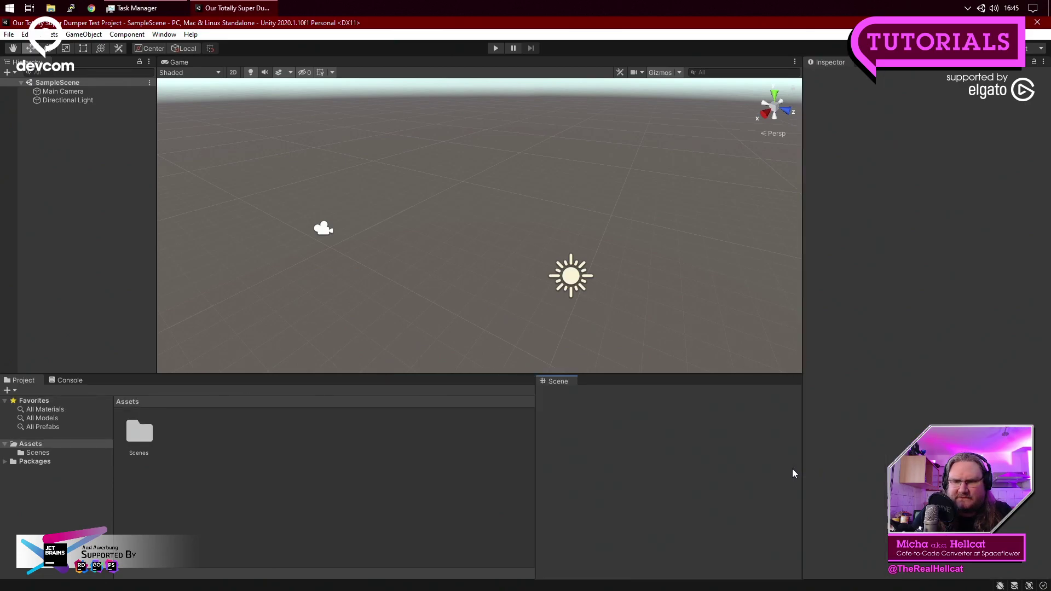
pyautogui.moveTo(557, 381); pyautogui.dragTo(83, 253)
pyautogui.moveTo(216, 115); pyautogui.dragTo(415, 226)
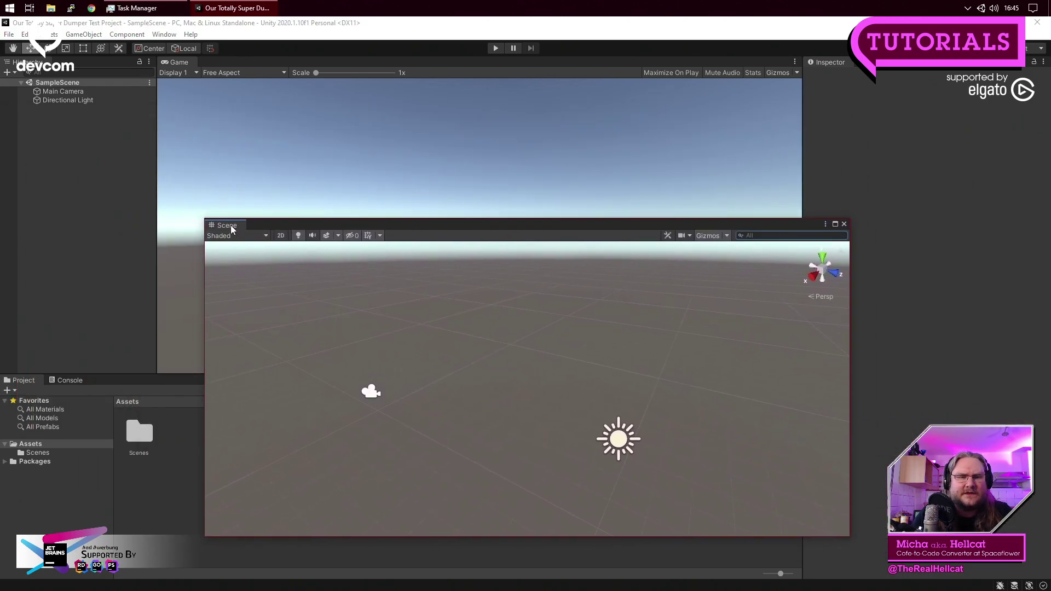
pyautogui.moveTo(228, 225); pyautogui.dragTo(104, 309)
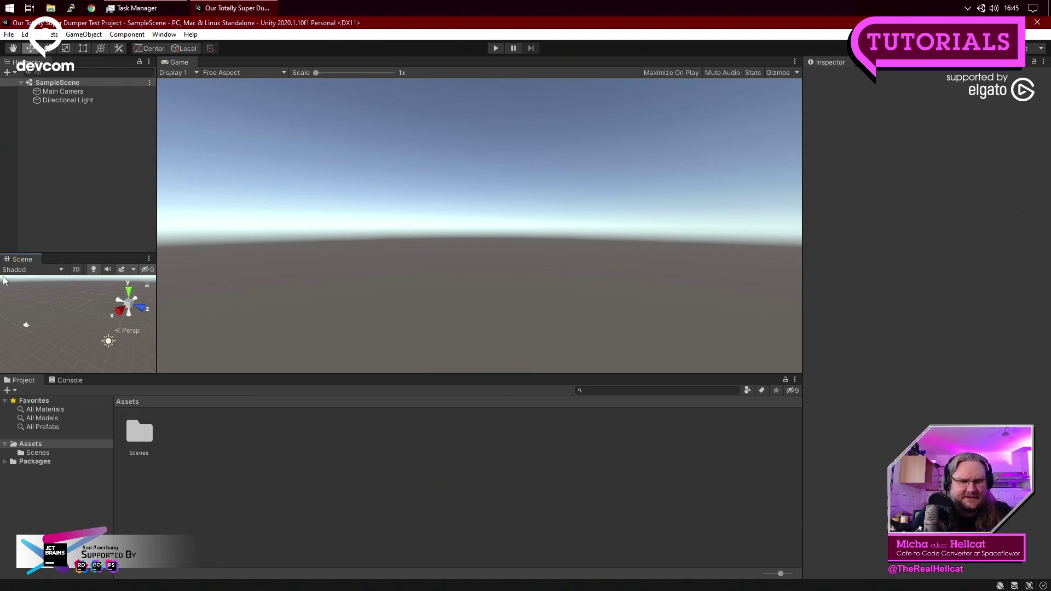
# Redock the Scene view as a wide strip between the Game view and the Project panel.
pyautogui.moveTo(12, 260); pyautogui.dragTo(421, 453)
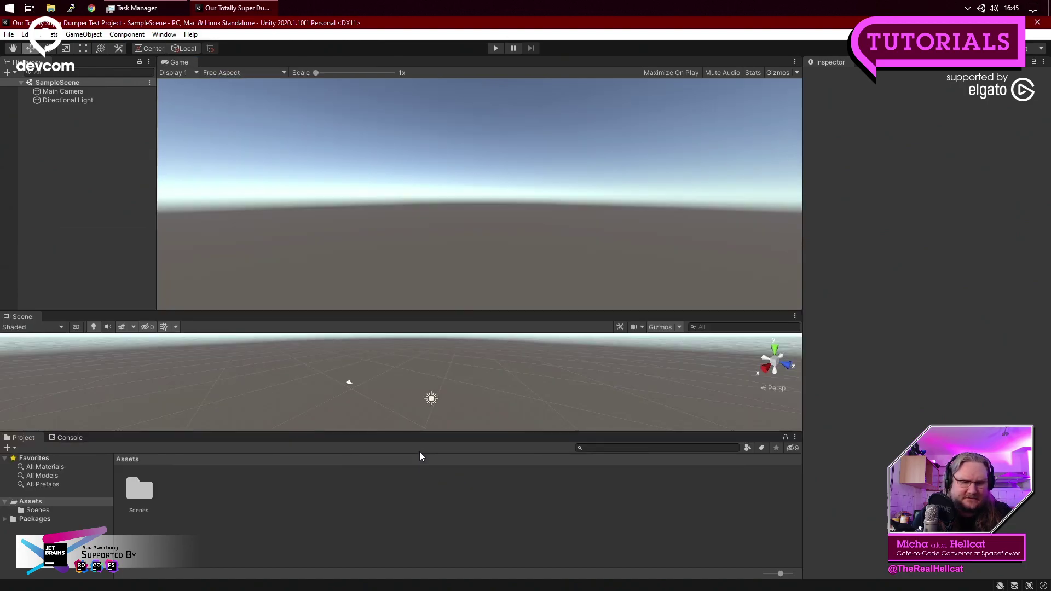
# Switch the editor to the Tall layout and maximize its window again.
pyautogui.click(1037, 53)
pyautogui.click(1019, 101)
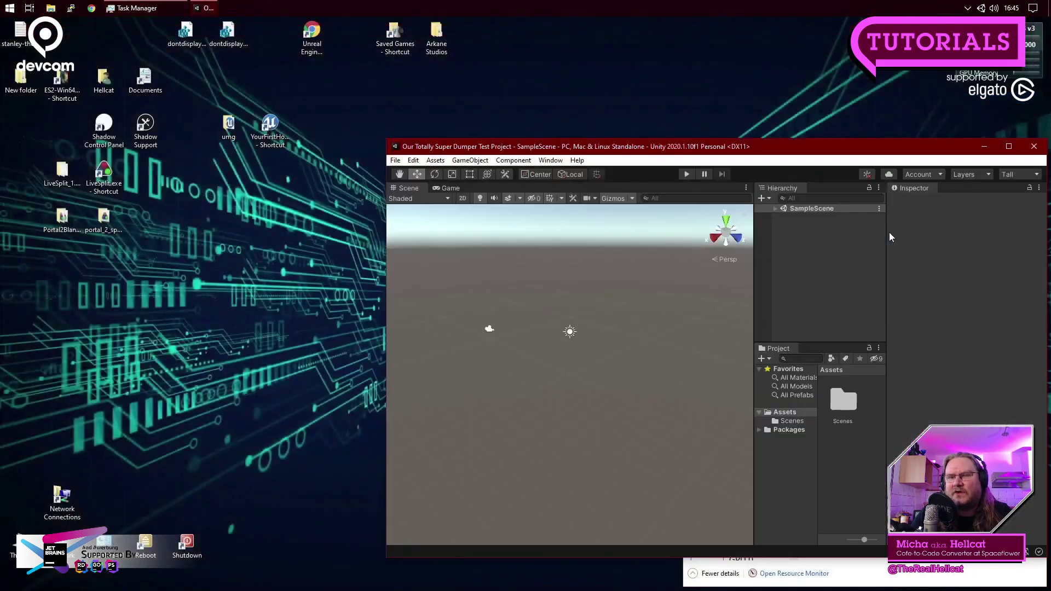
pyautogui.moveTo(754, 146); pyautogui.dragTo(610, 123)
pyautogui.doubleClick(610, 124)
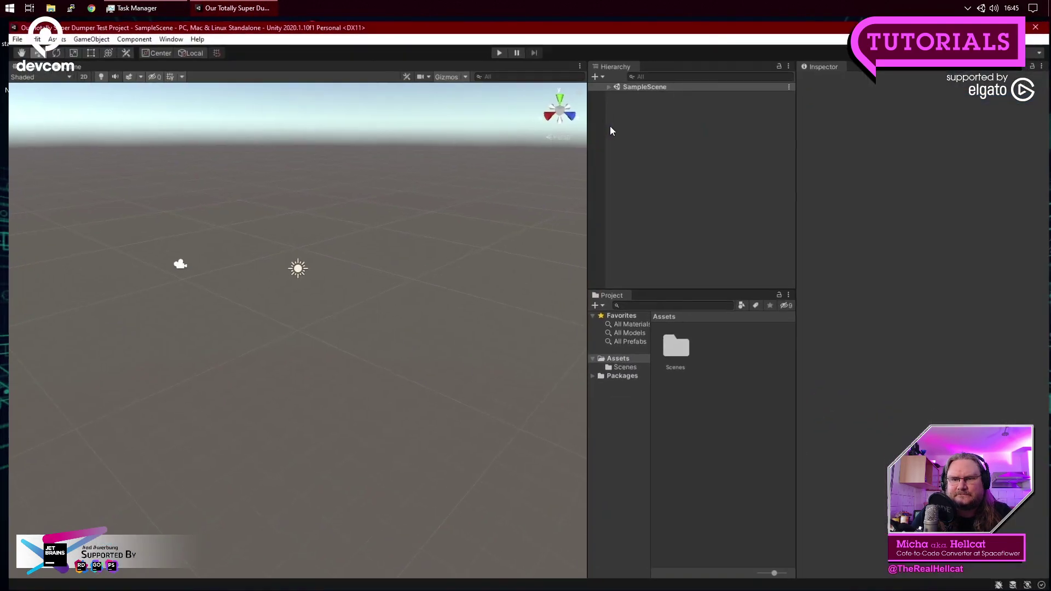
pyautogui.click(1039, 49)
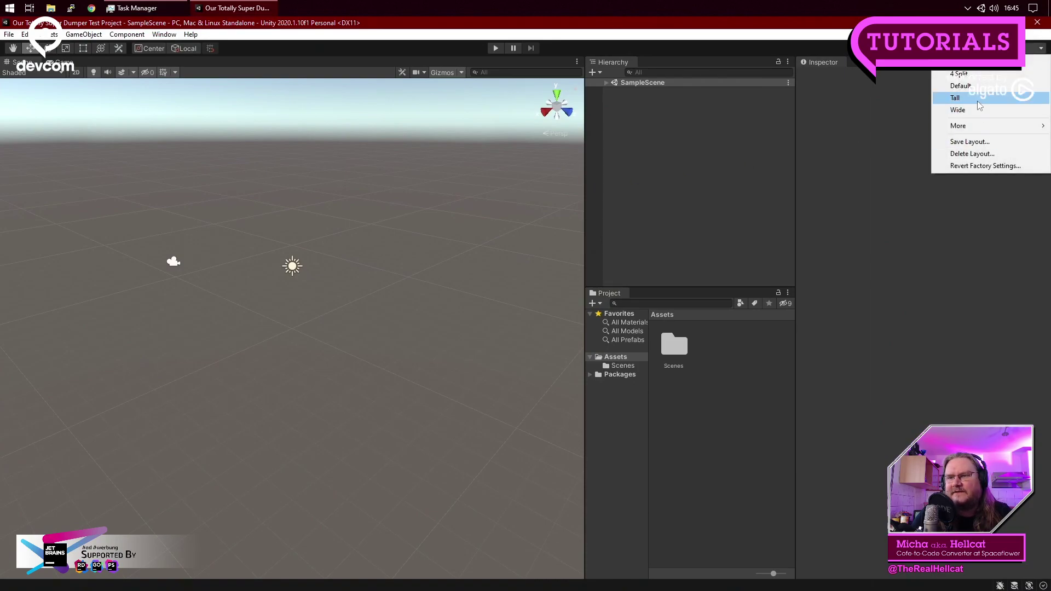
pyautogui.click(840, 222)
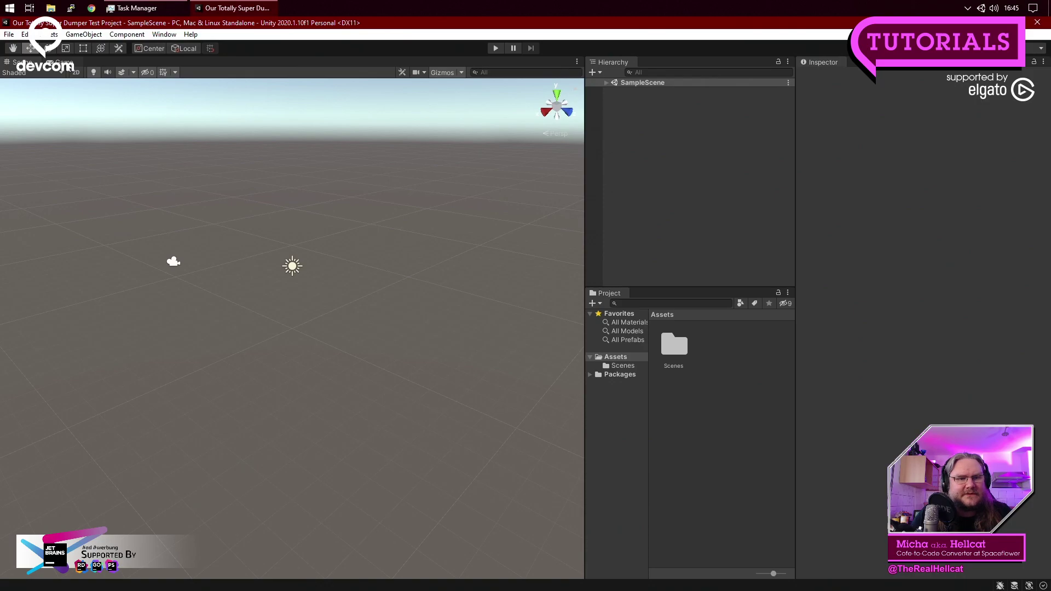
# Dock the Game view below the Scene view, widen the Hierarchy and Project panels, and give the Scene view slightly more height.
pyautogui.moveTo(64, 62); pyautogui.dragTo(224, 473)
pyautogui.moveTo(251, 406); pyautogui.dragTo(244, 291)
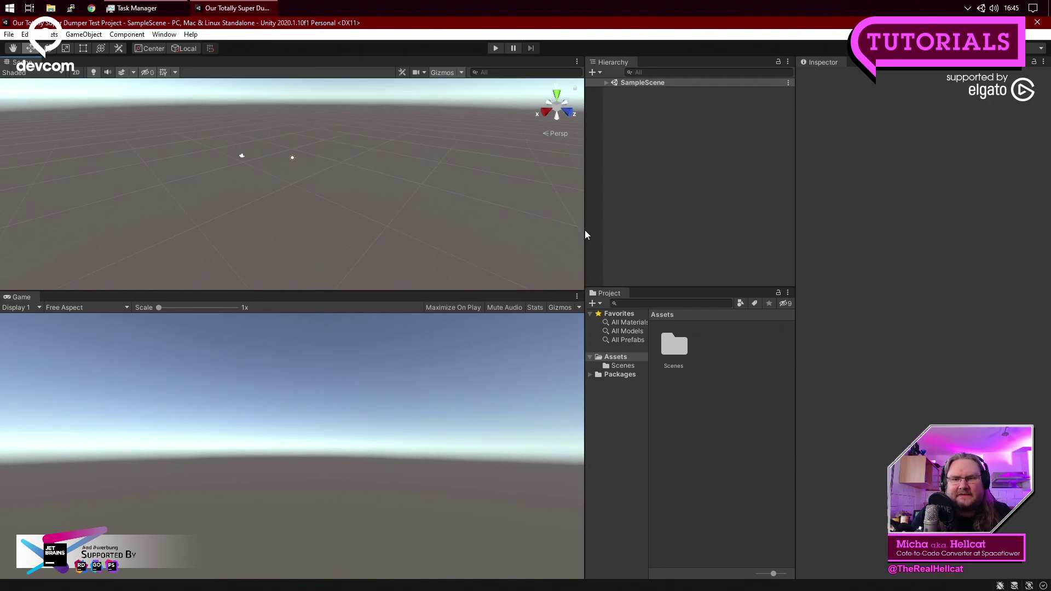
pyautogui.moveTo(584, 230); pyautogui.dragTo(480, 255)
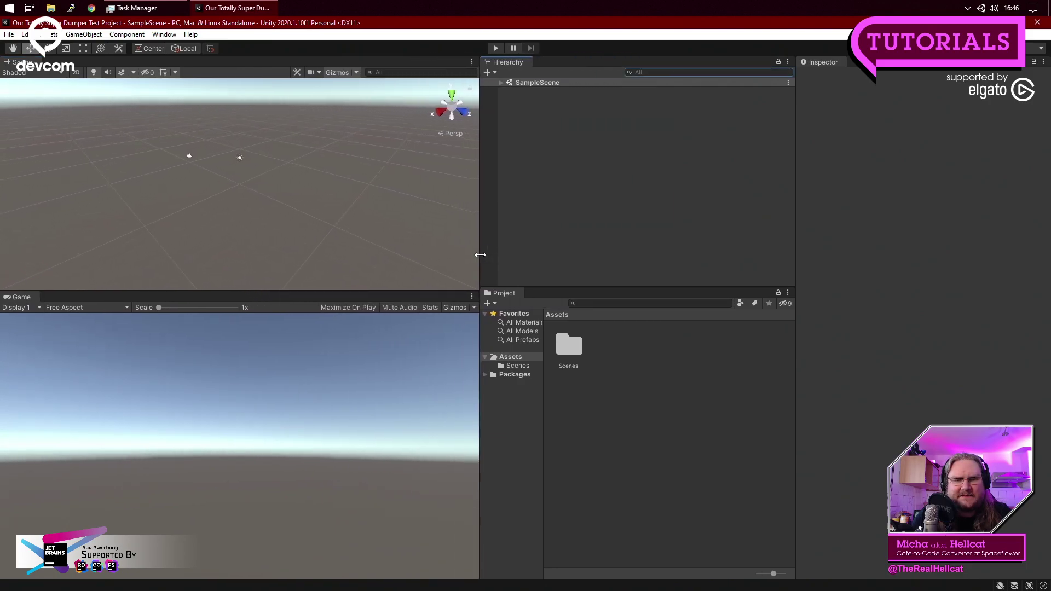
pyautogui.moveTo(335, 292); pyautogui.dragTo(333, 328)
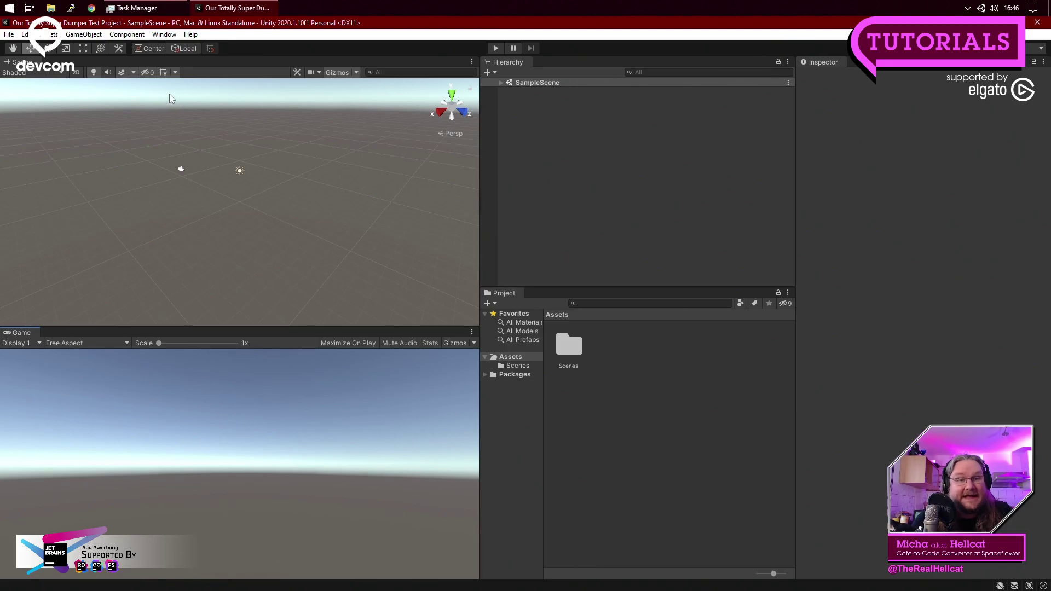
# Open the Console panel and dock it below the Inspector.
pyautogui.click(166, 35)
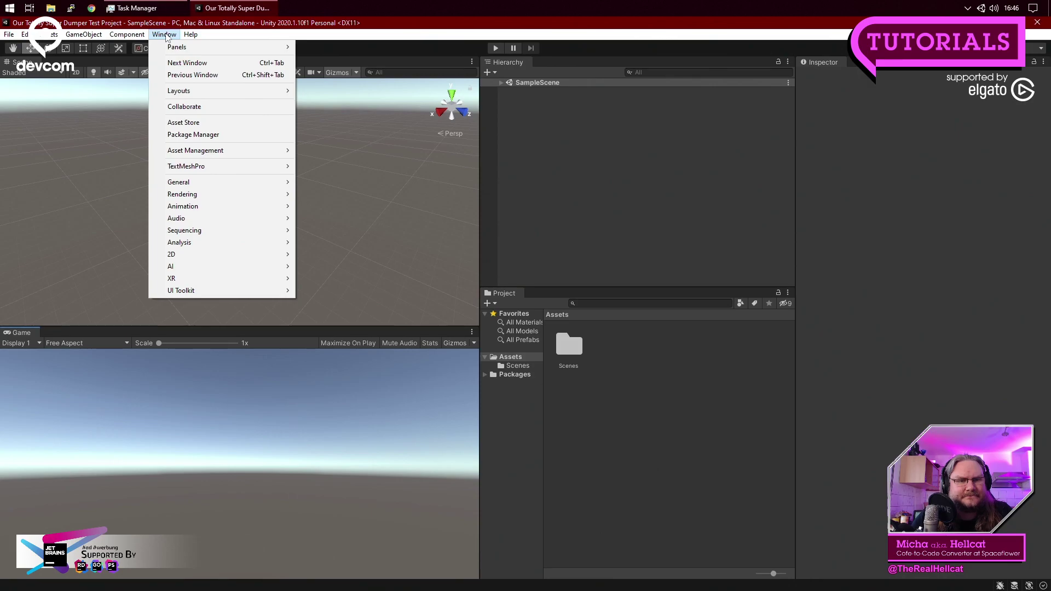
pyautogui.moveTo(241, 50)
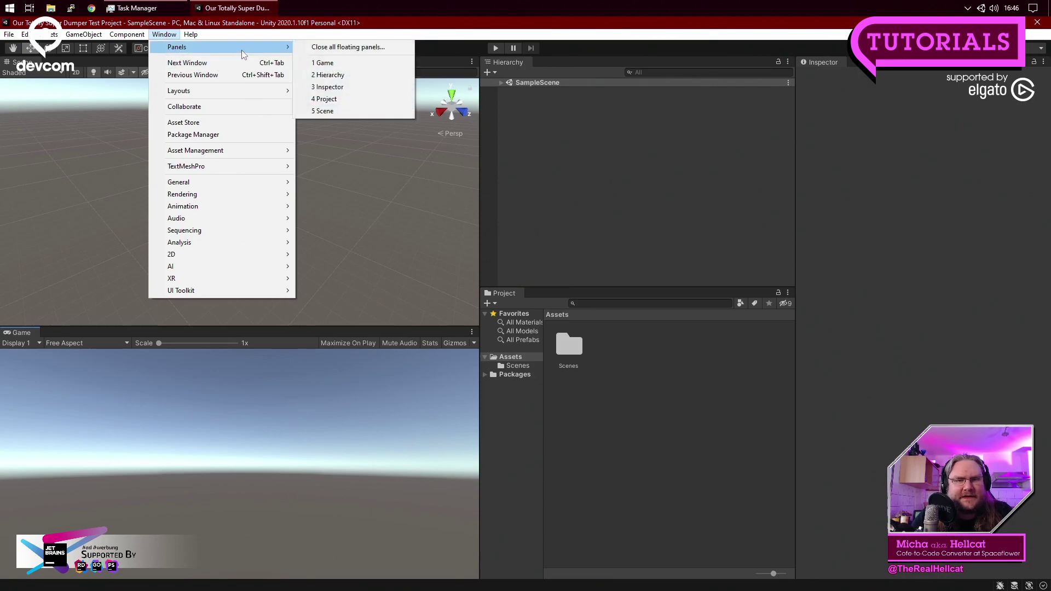
pyautogui.moveTo(272, 186)
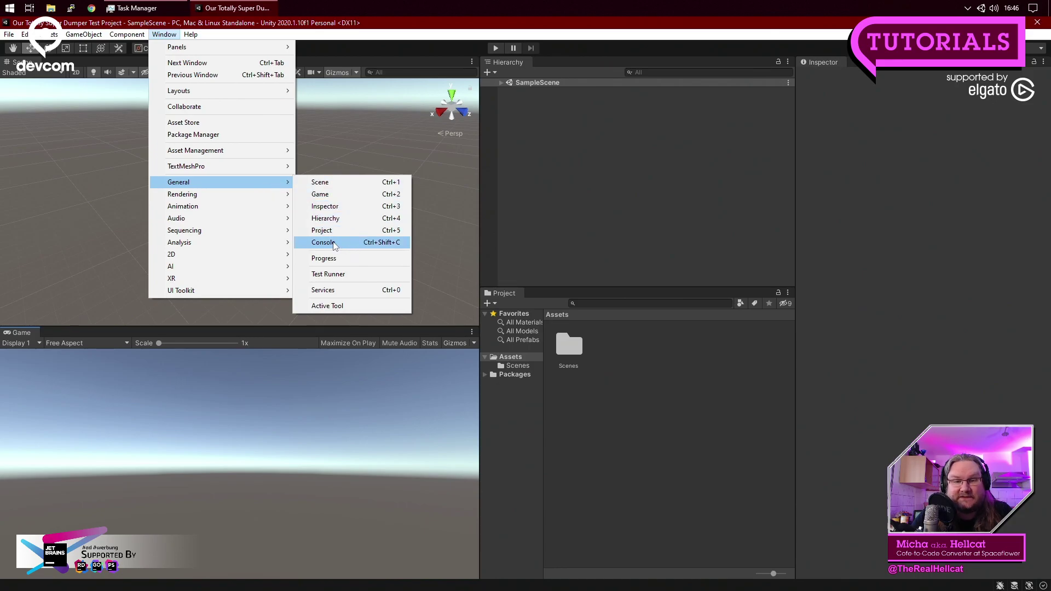
pyautogui.click(323, 242)
pyautogui.moveTo(263, 113); pyautogui.dragTo(509, 136)
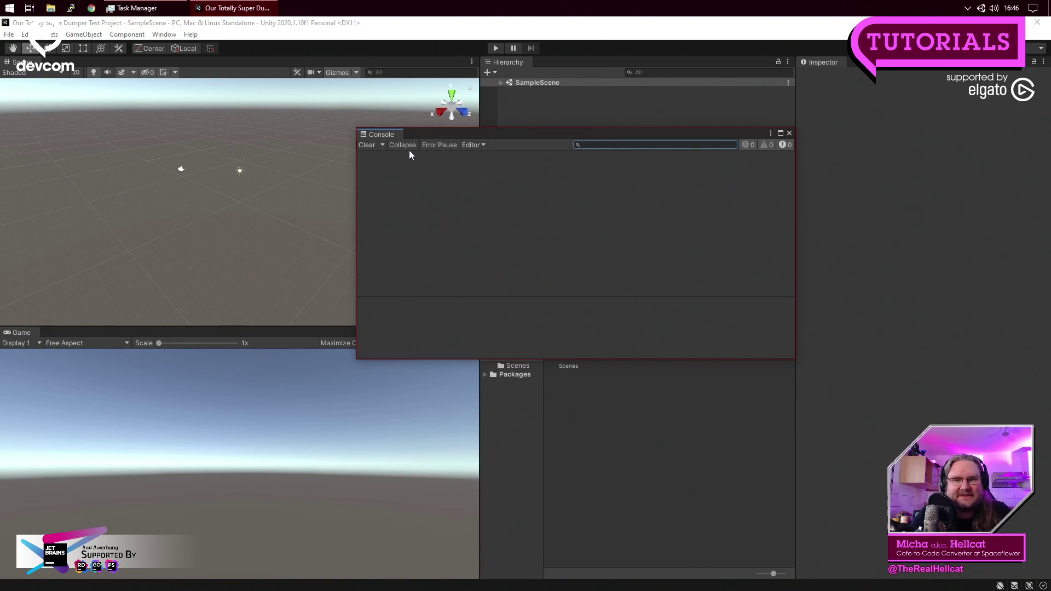
pyautogui.moveTo(377, 134); pyautogui.dragTo(861, 339)
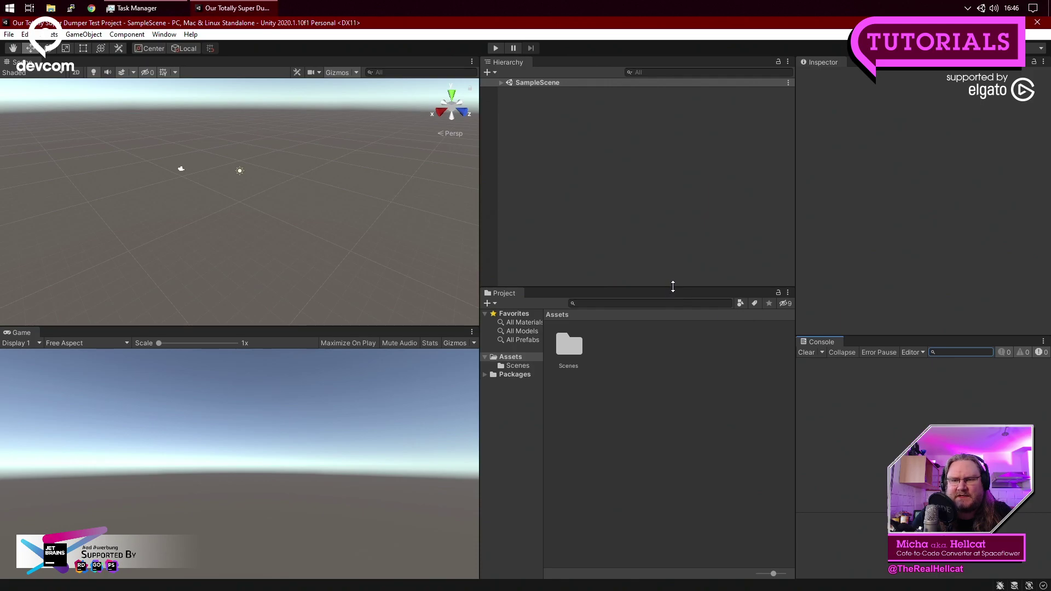
# Reduce the Project panel's height to align it with the Console and set it to One Column Layout.
pyautogui.moveTo(673, 287); pyautogui.dragTo(673, 335)
pyautogui.click(788, 342)
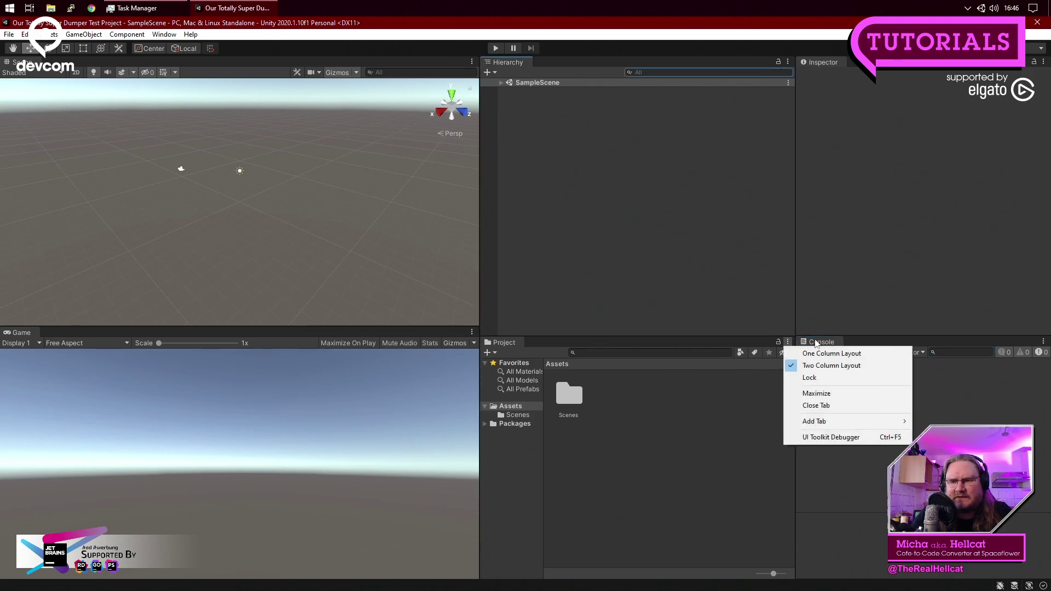
pyautogui.click(848, 354)
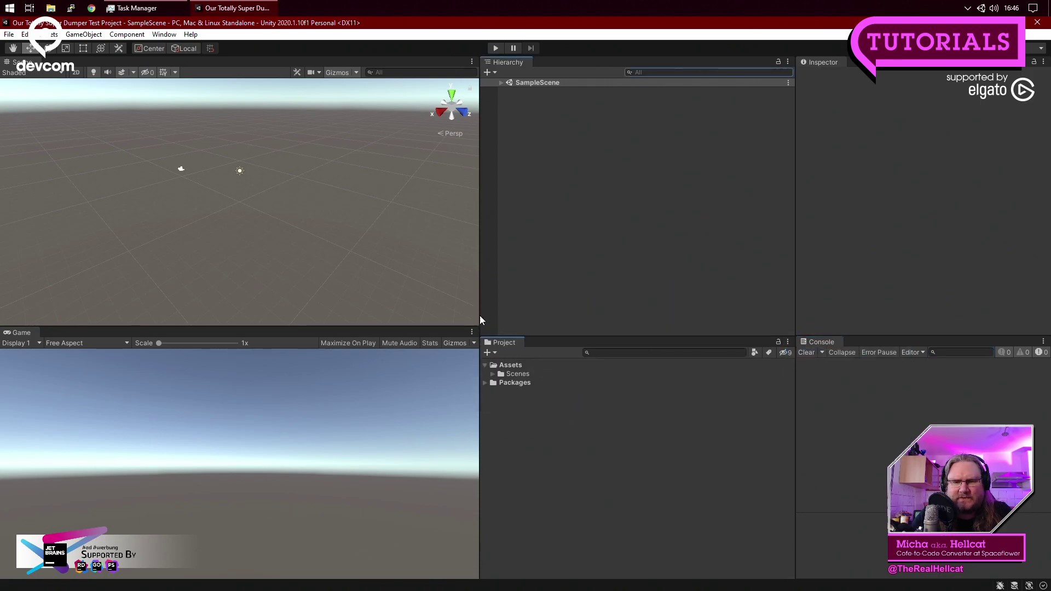
# Fine-tune the sizes of the Scene, Game, Hierarchy and Project panels and expand SampleScene in the Hierarchy.
pyautogui.moveTo(480, 315); pyautogui.dragTo(524, 314)
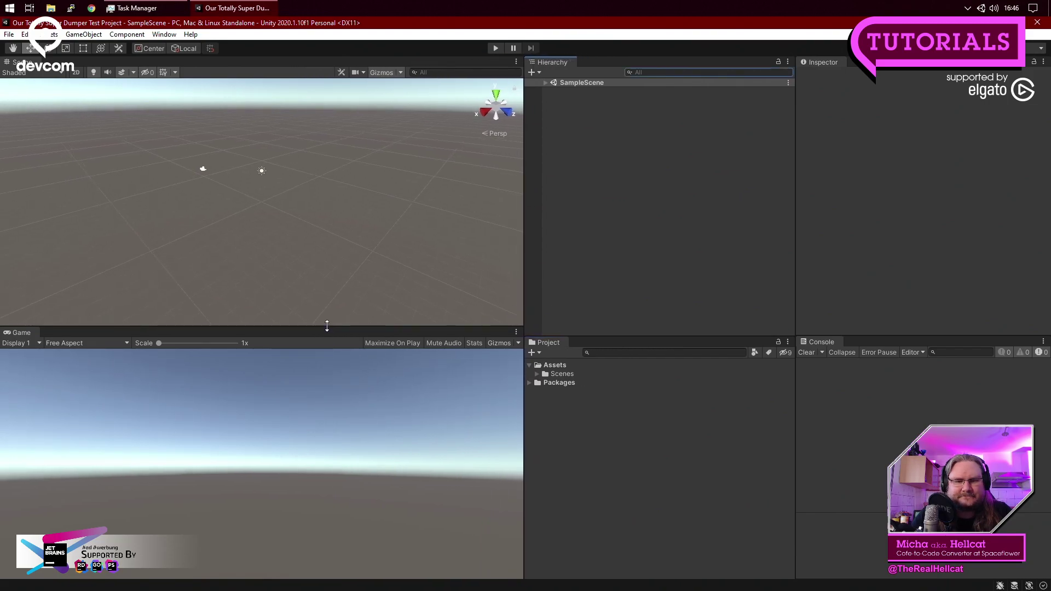
pyautogui.moveTo(326, 328); pyautogui.dragTo(337, 304)
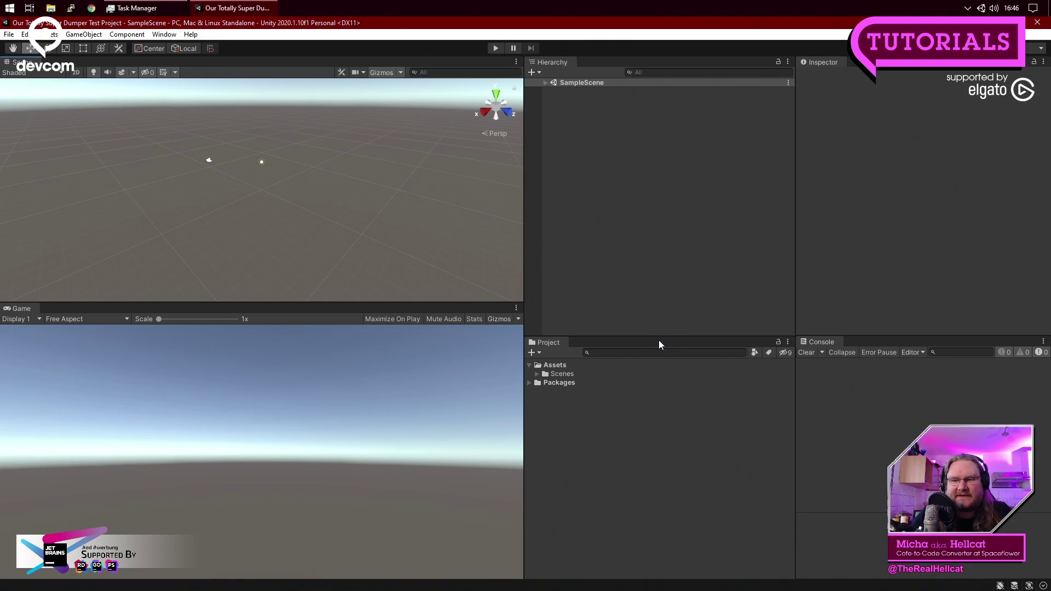
pyautogui.moveTo(659, 343); pyautogui.dragTo(661, 331)
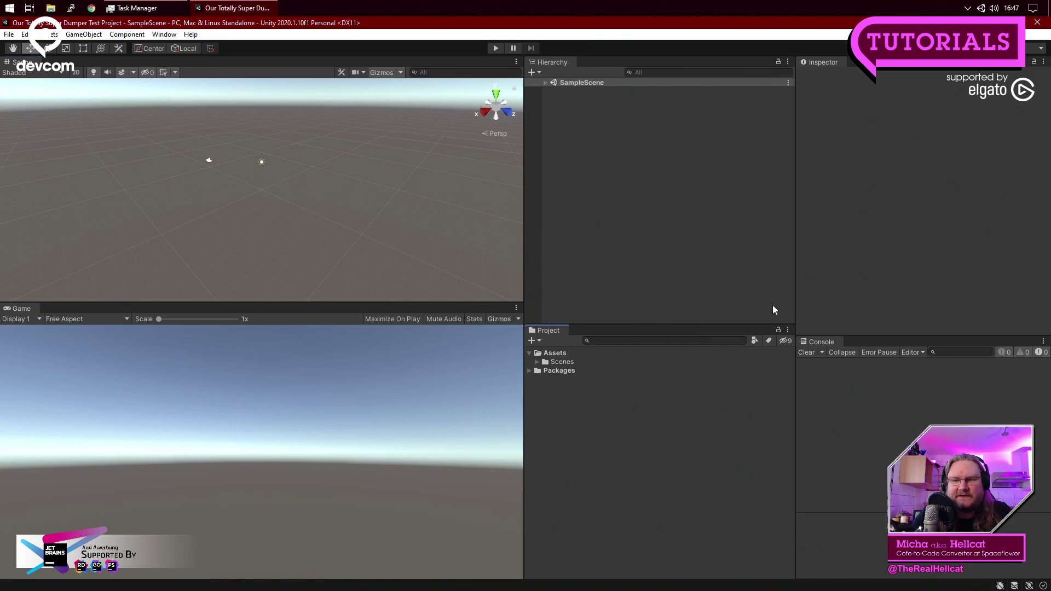
pyautogui.click(545, 83)
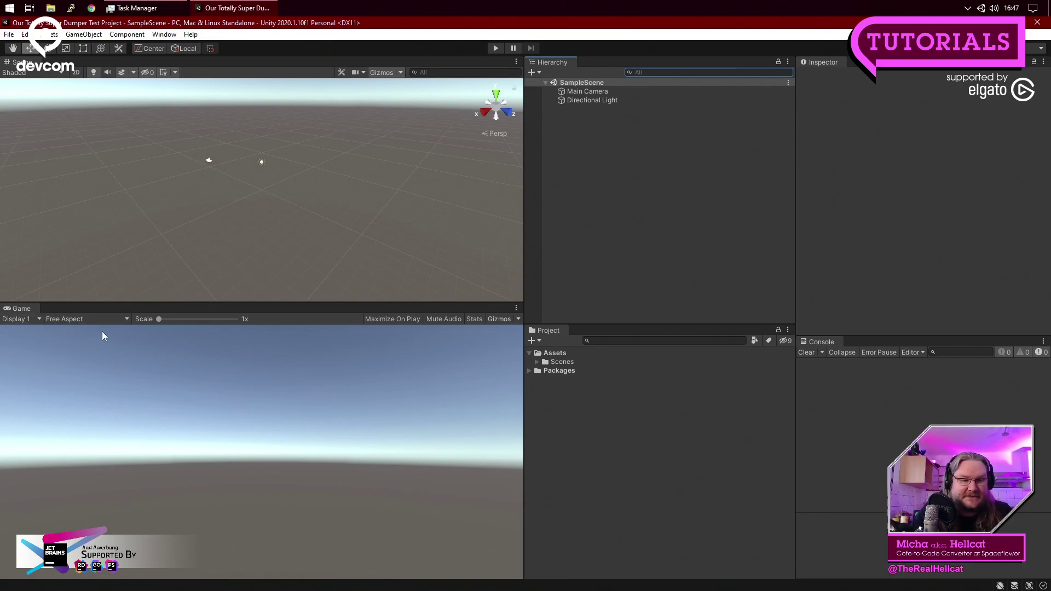
# Try different Scene and Game view sizes, ending with a taller Game view and wider Hierarchy and Project panels.
pyautogui.moveTo(523, 425); pyautogui.dragTo(605, 495)
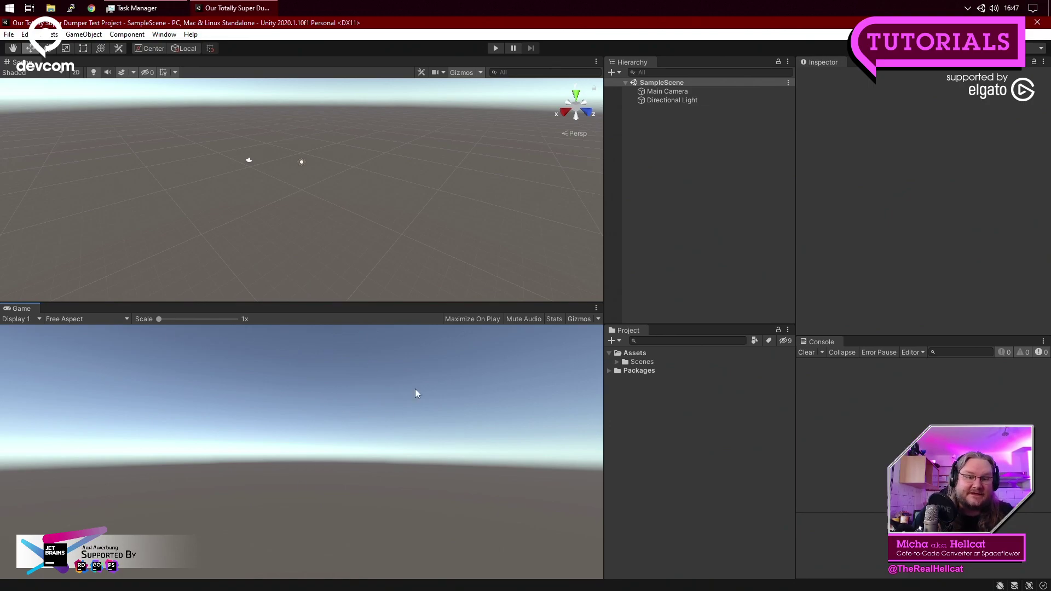
pyautogui.moveTo(603, 398); pyautogui.dragTo(511, 397)
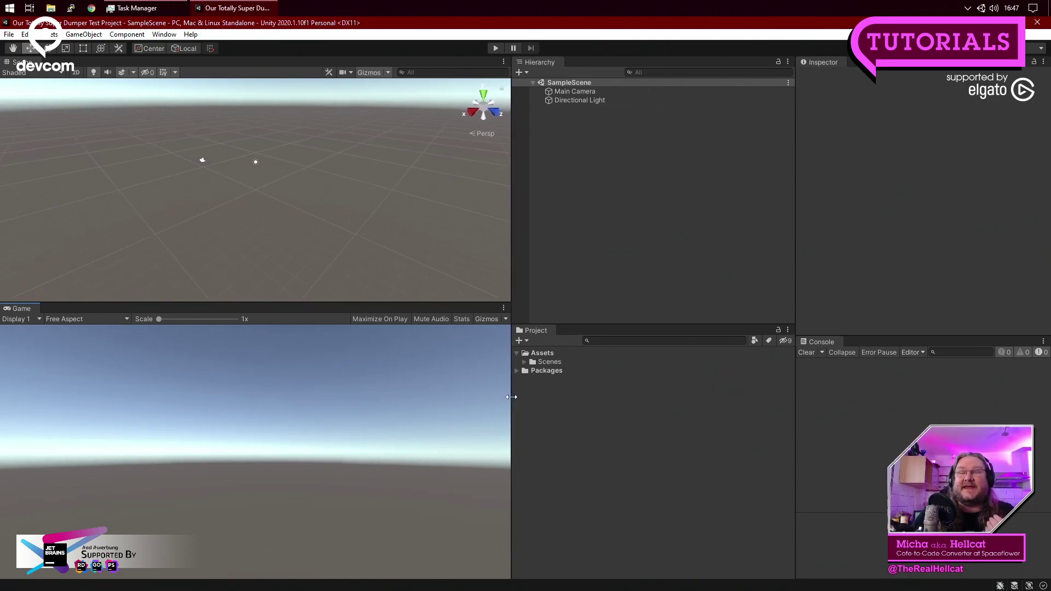
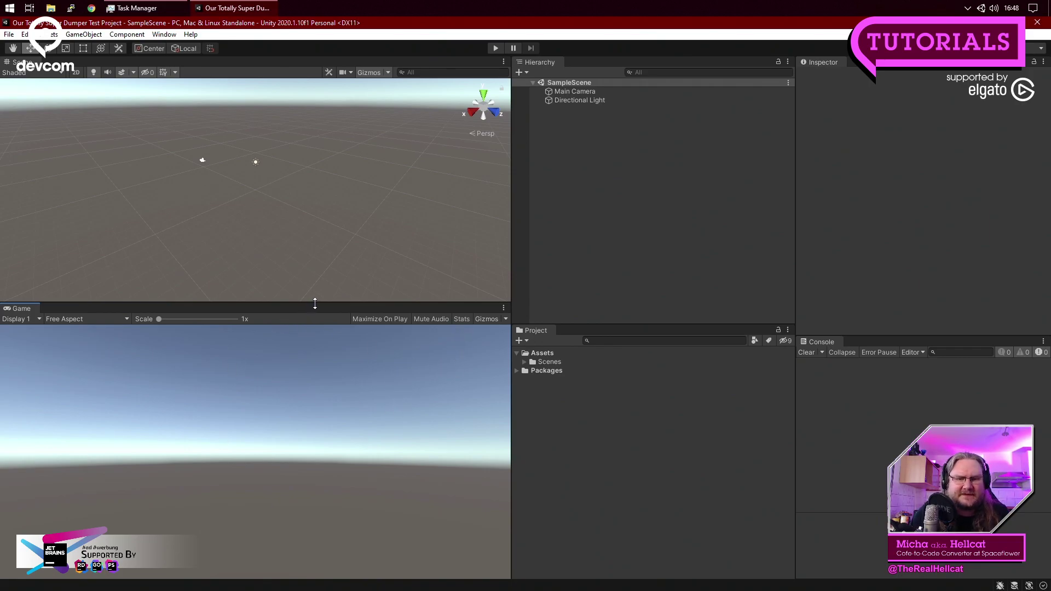
pyautogui.moveTo(315, 304); pyautogui.dragTo(315, 422)
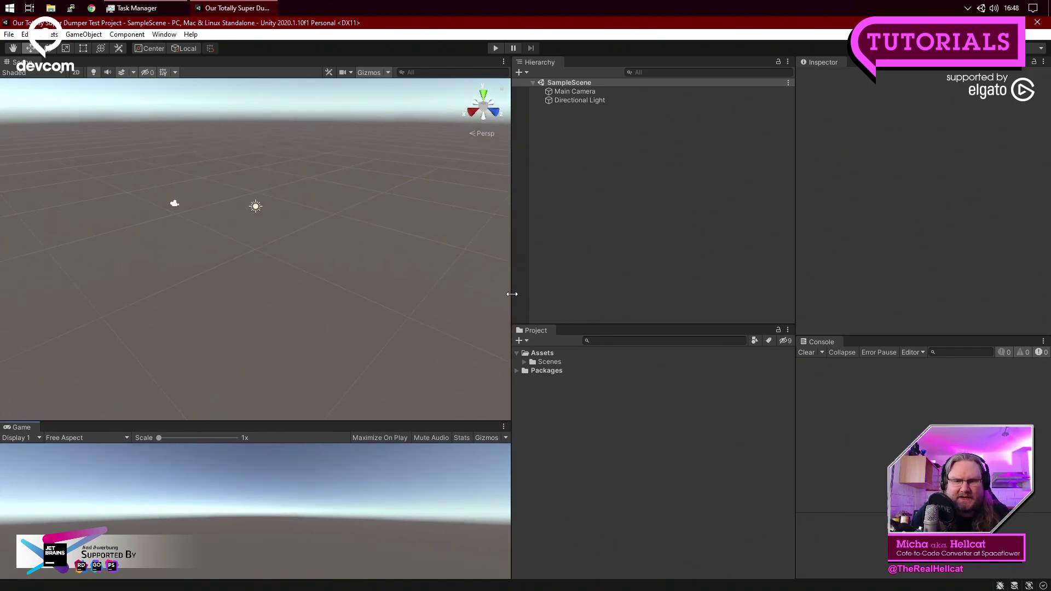
pyautogui.moveTo(512, 301); pyautogui.dragTo(578, 301)
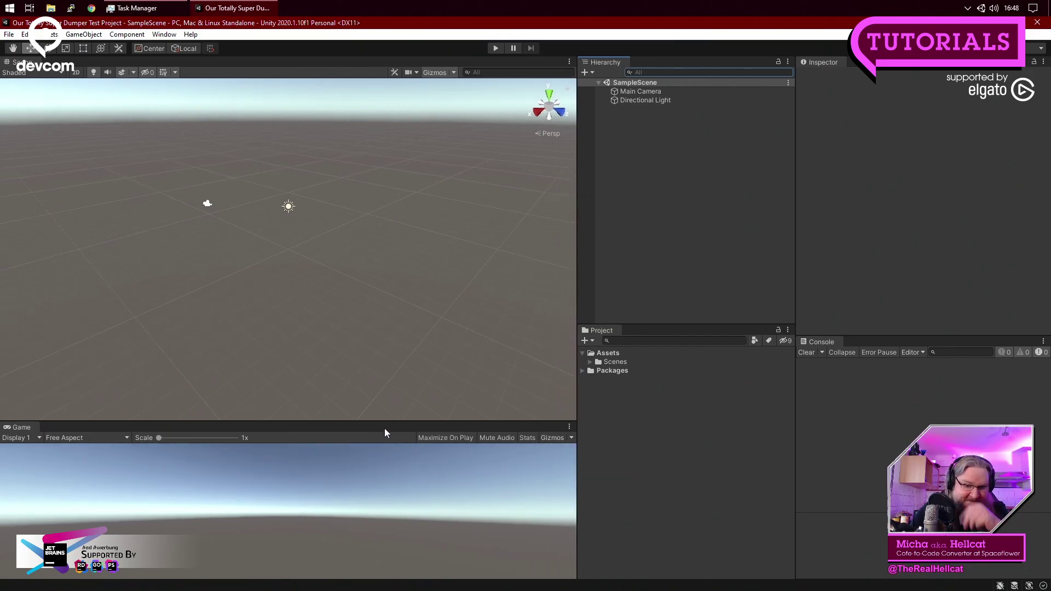
pyautogui.moveTo(387, 422); pyautogui.dragTo(351, 333)
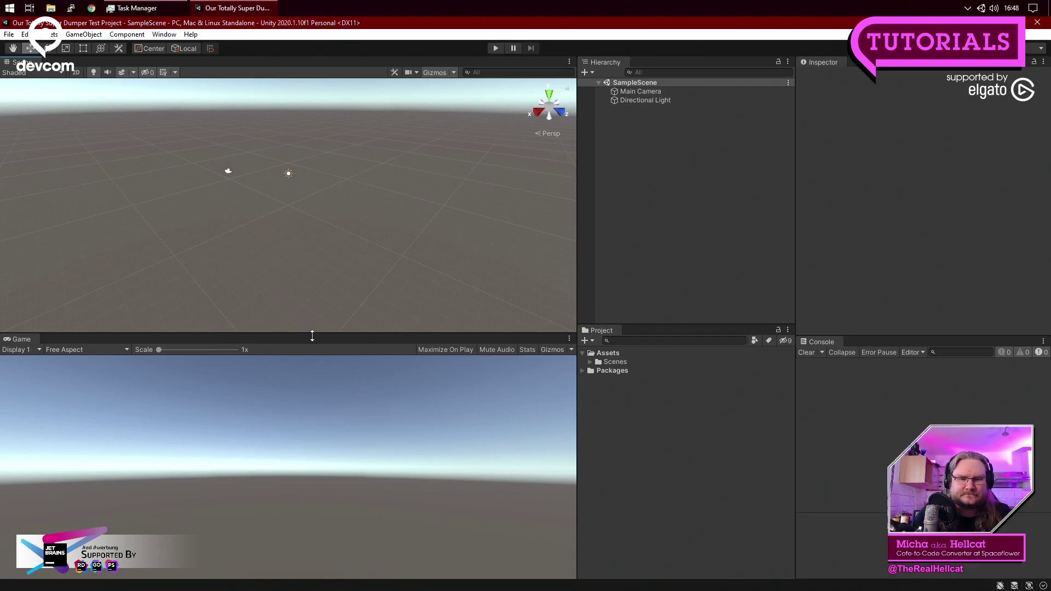
pyautogui.moveTo(312, 335); pyautogui.dragTo(318, 256)
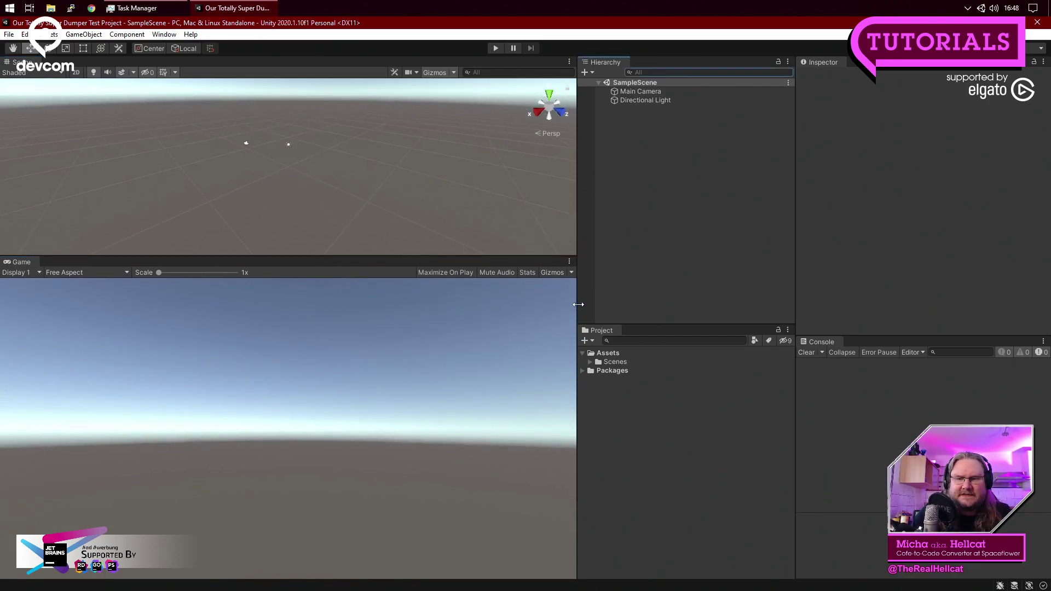
pyautogui.moveTo(579, 305); pyautogui.dragTo(481, 304)
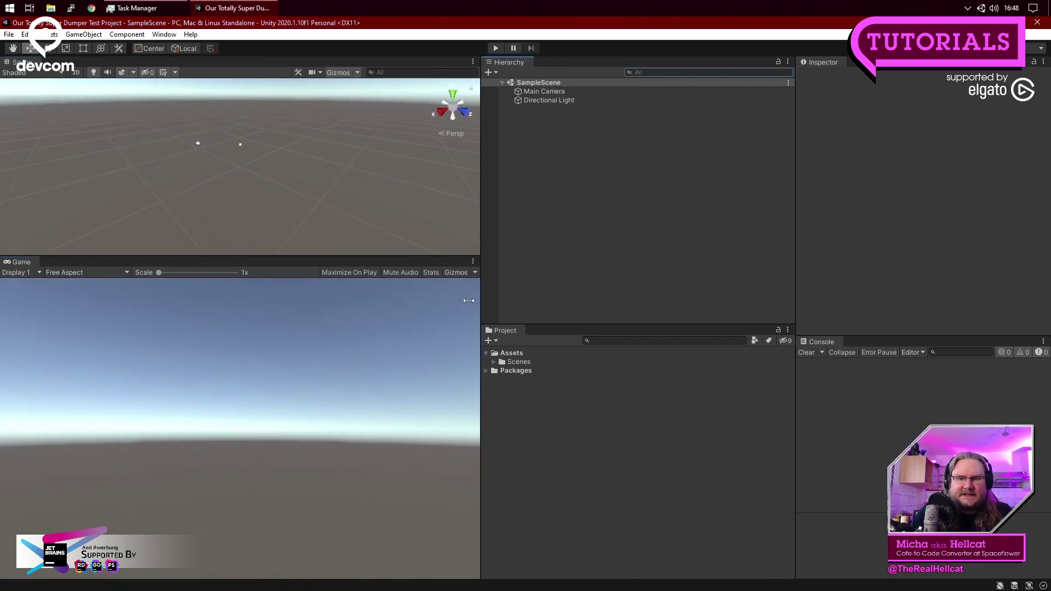
# Try the 4:3 and 5:4 aspect ratios in the Game view, switching between them to compare.
pyautogui.click(88, 272)
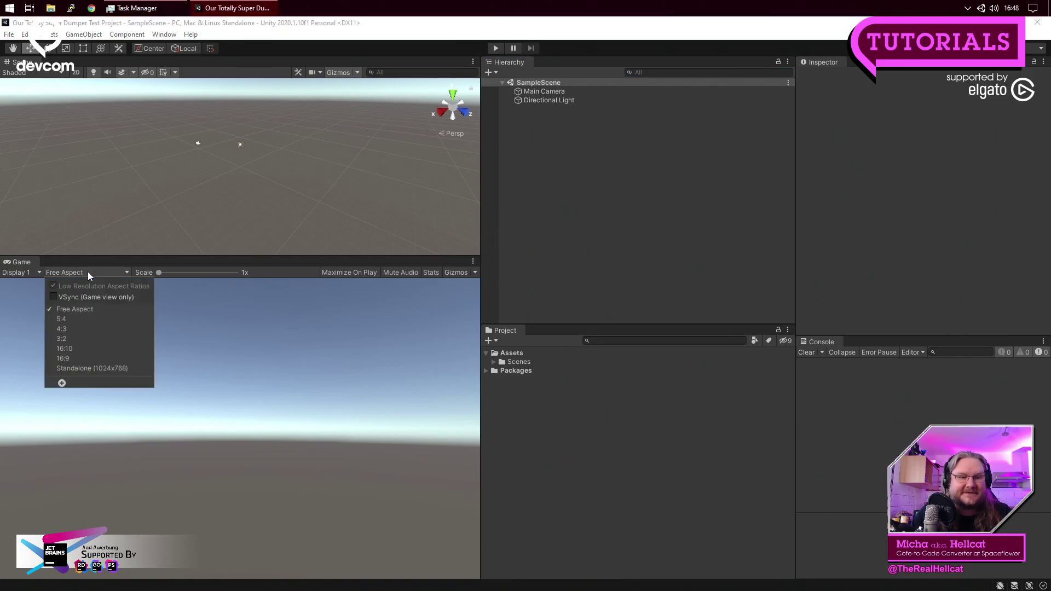
pyautogui.click(72, 330)
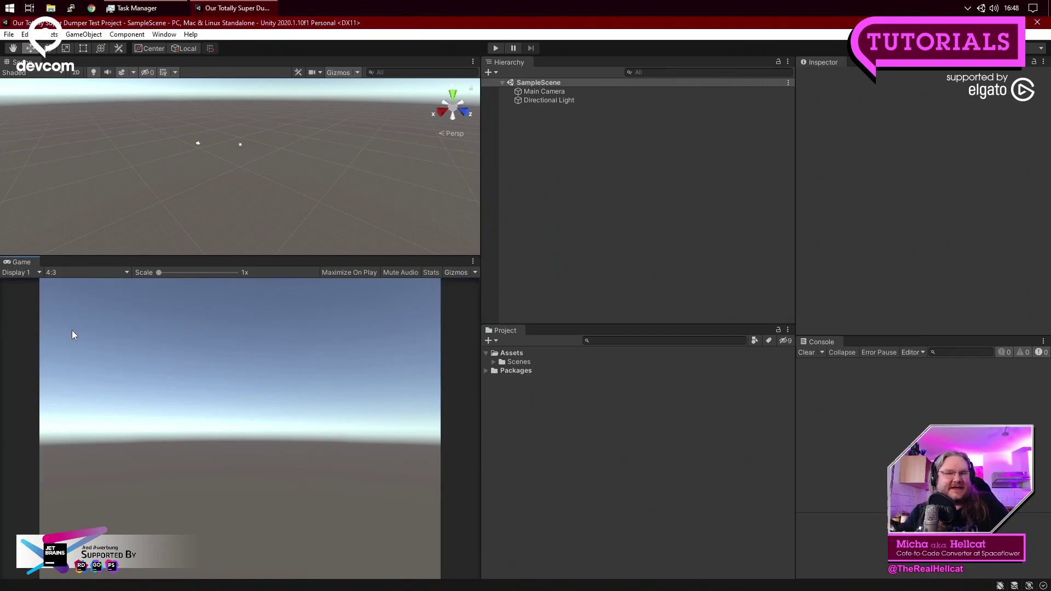
pyautogui.click(72, 272)
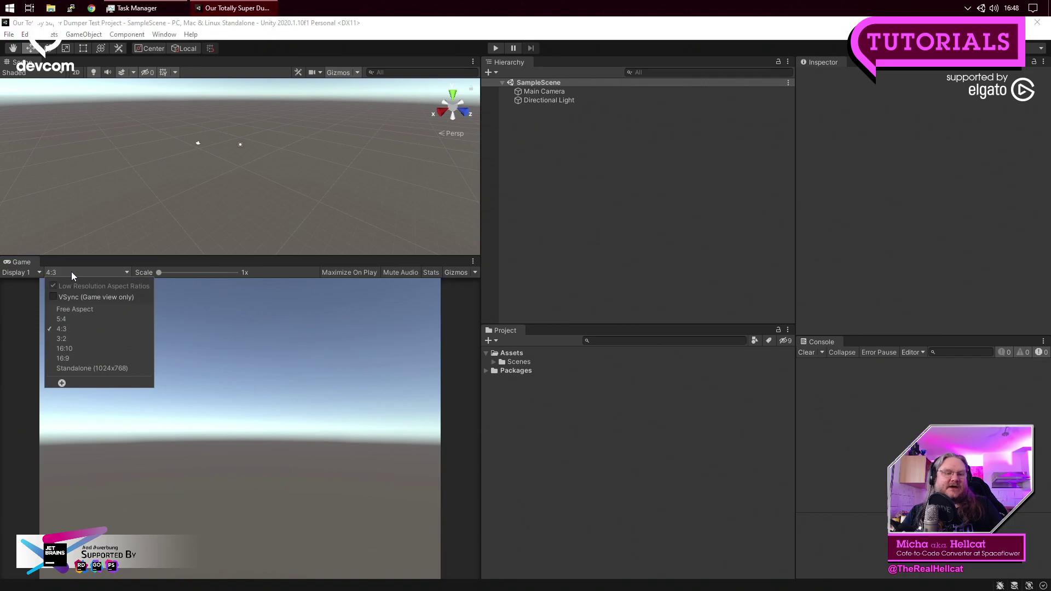
pyautogui.click(74, 319)
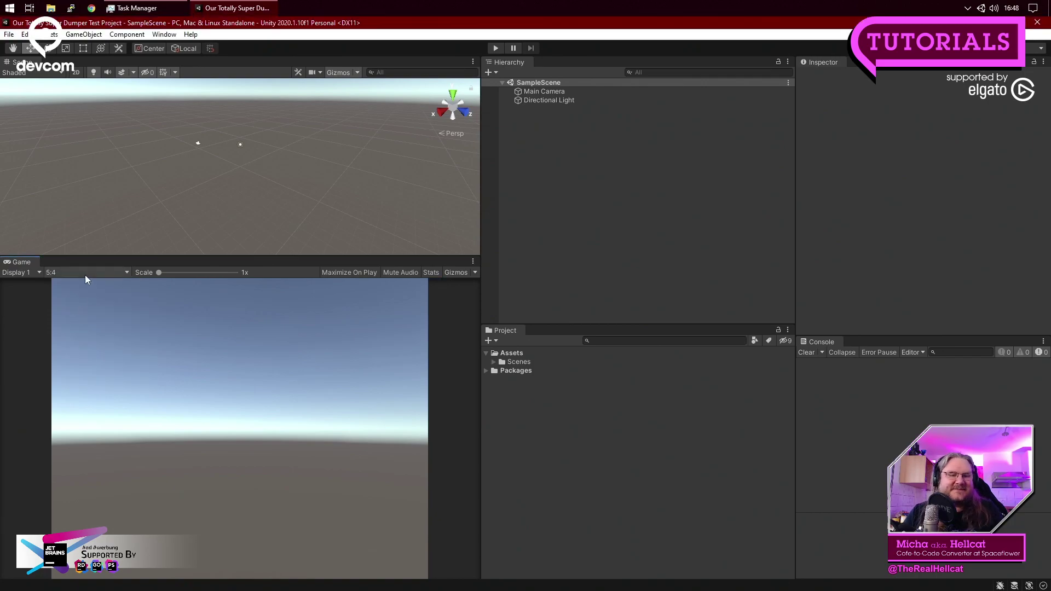
pyautogui.click(84, 272)
pyautogui.click(87, 330)
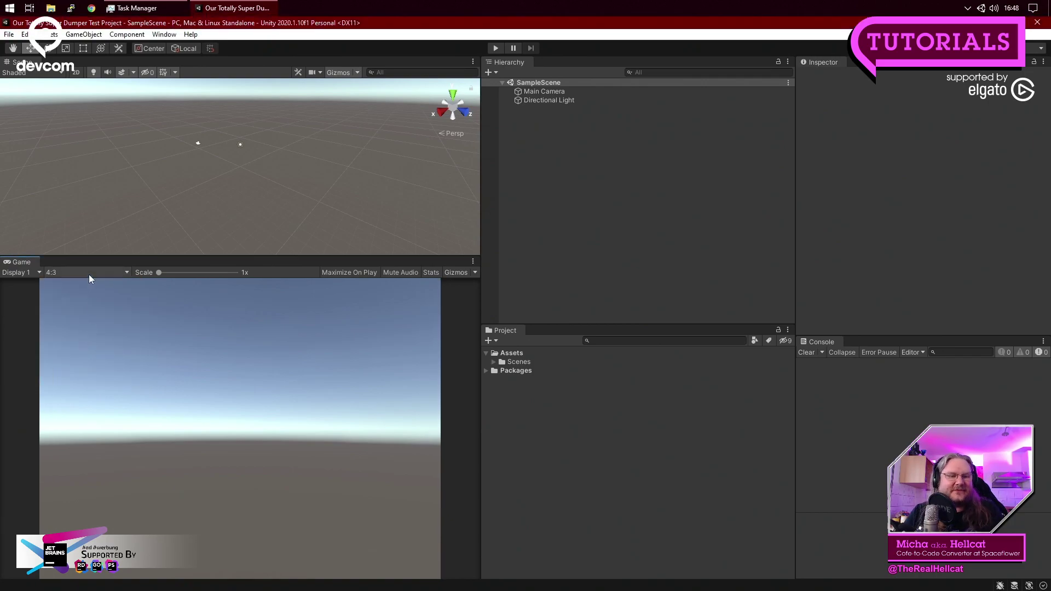
pyautogui.click(89, 274)
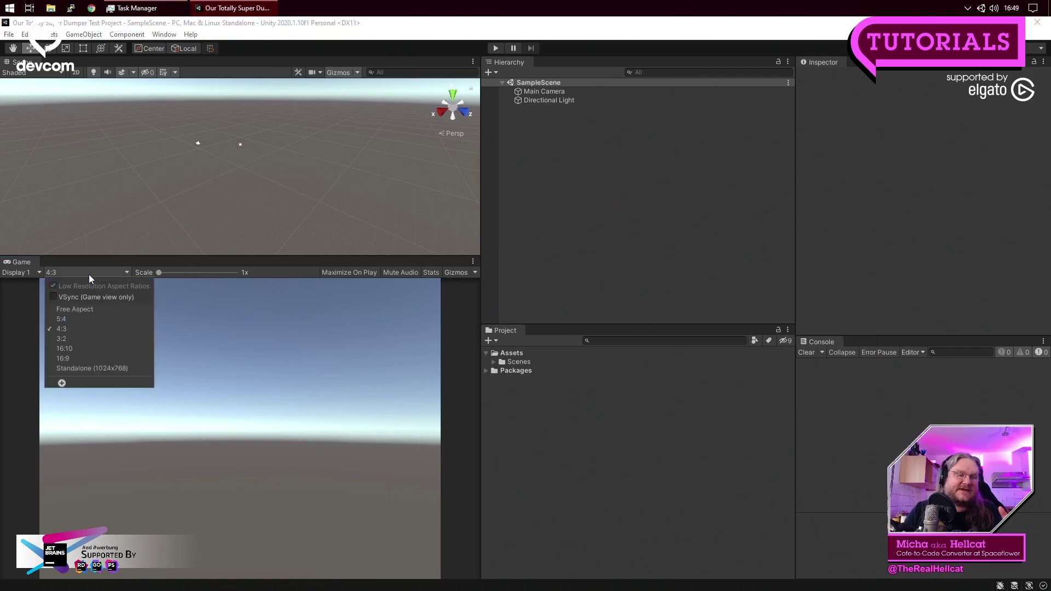
pyautogui.click(67, 320)
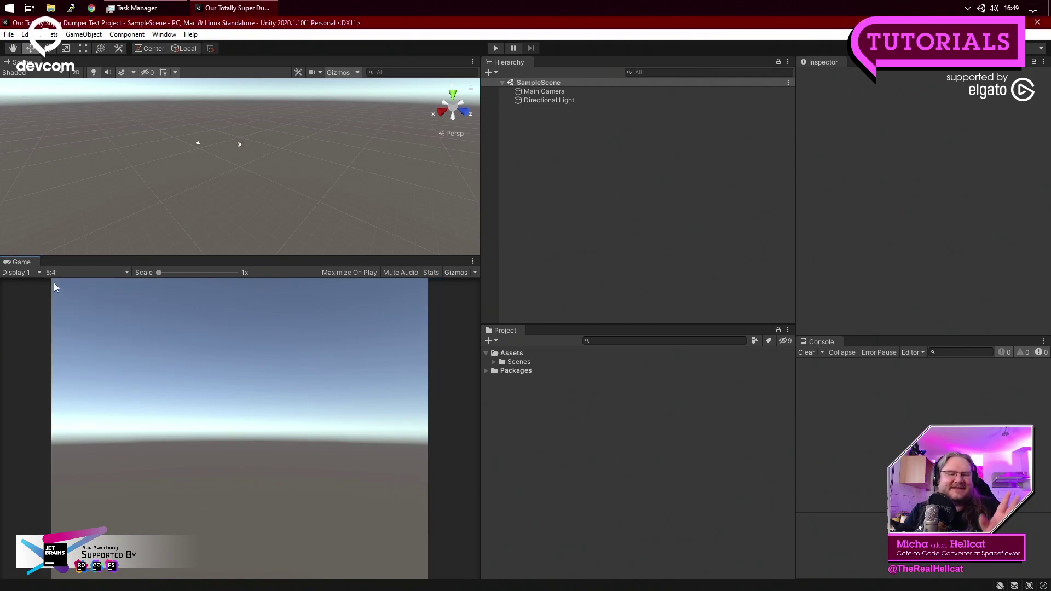
pyautogui.click(66, 272)
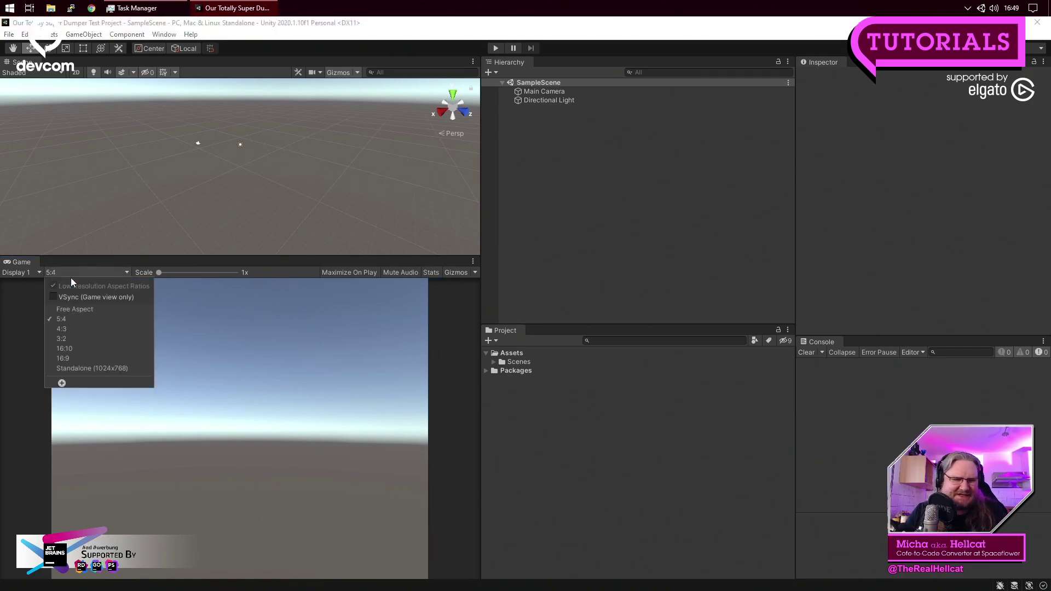
pyautogui.click(79, 331)
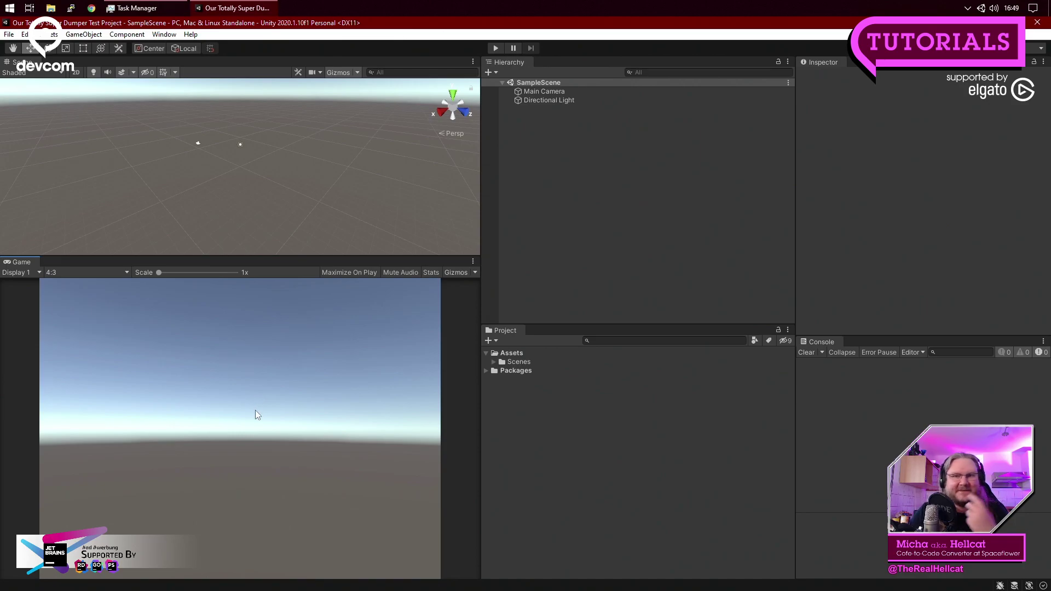
# Set the Game view's aspect ratio to 16:9 and enlarge the Game view in height and width.
pyautogui.click(99, 271)
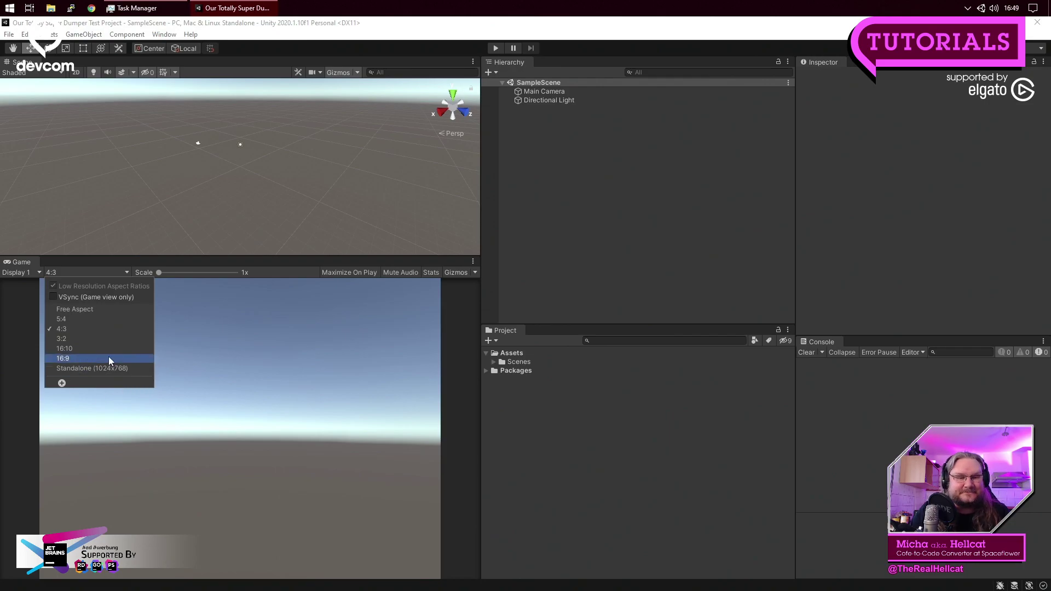
pyautogui.click(63, 359)
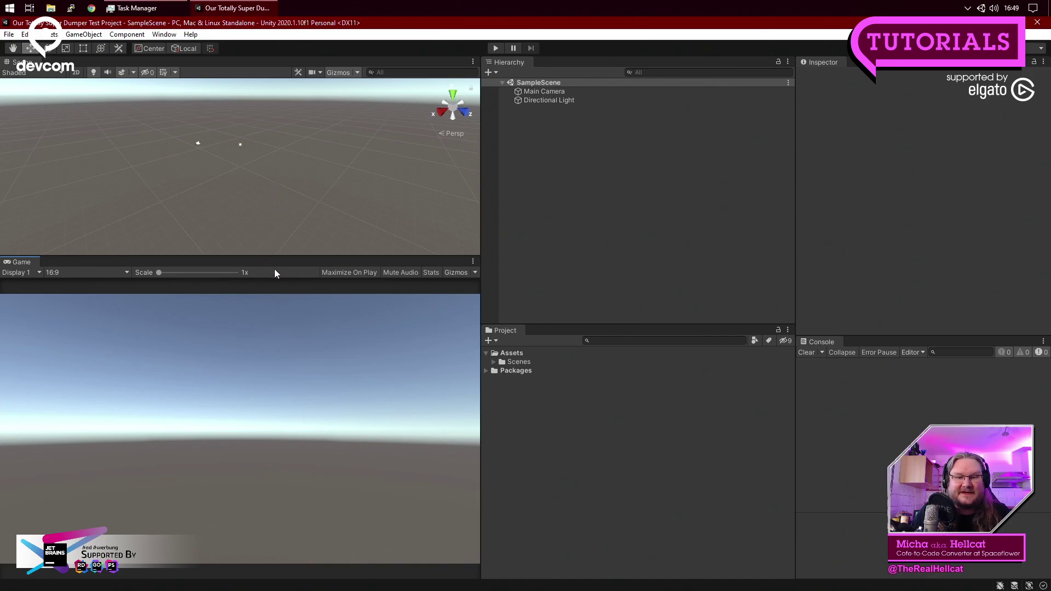
pyautogui.moveTo(281, 255); pyautogui.dragTo(281, 163)
pyautogui.moveTo(481, 231); pyautogui.dragTo(538, 233)
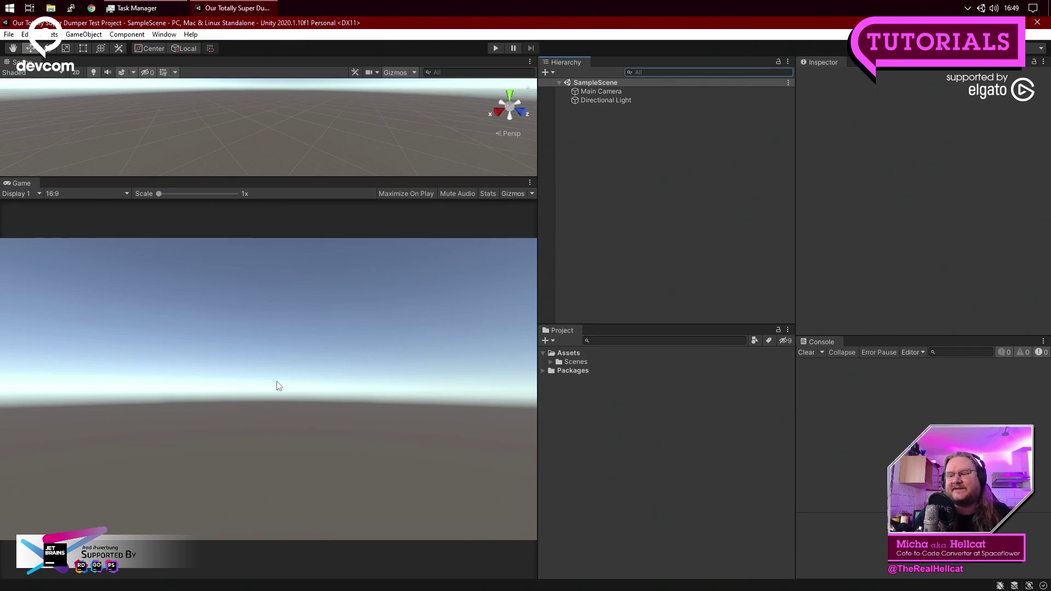
pyautogui.click(76, 195)
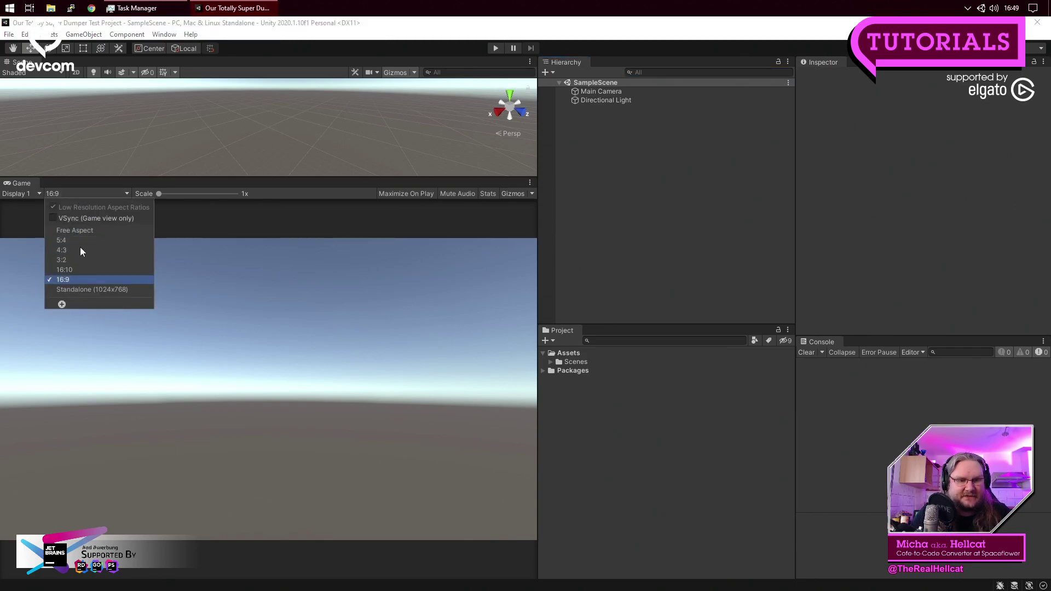
pyautogui.click(547, 222)
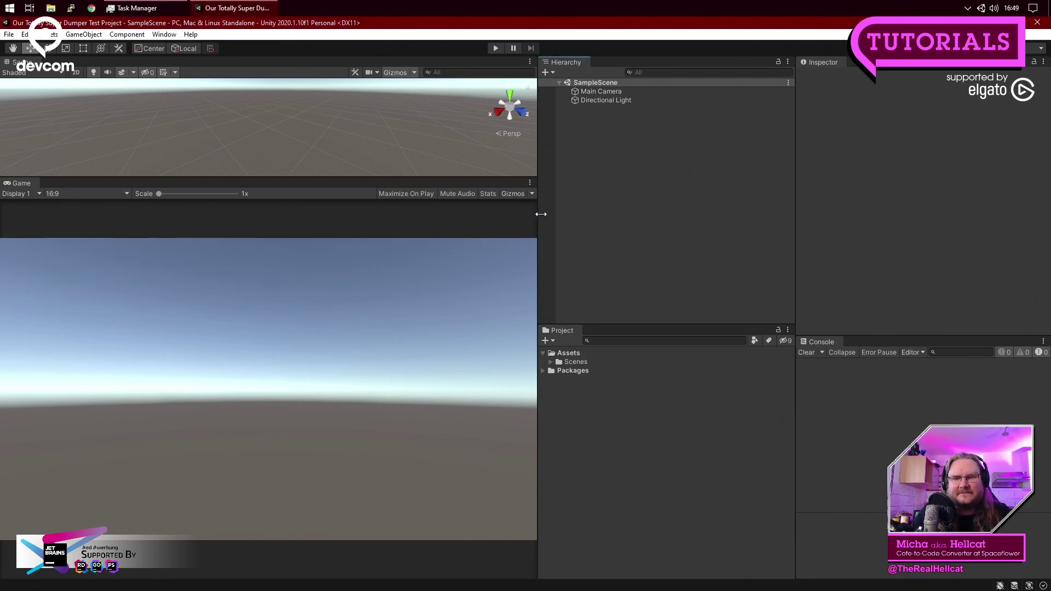
# Rebalance the layout with Scene and Game views of similar height and a wider Inspector and Console column.
pyautogui.moveTo(541, 214); pyautogui.dragTo(477, 224)
pyautogui.moveTo(420, 178); pyautogui.dragTo(417, 291)
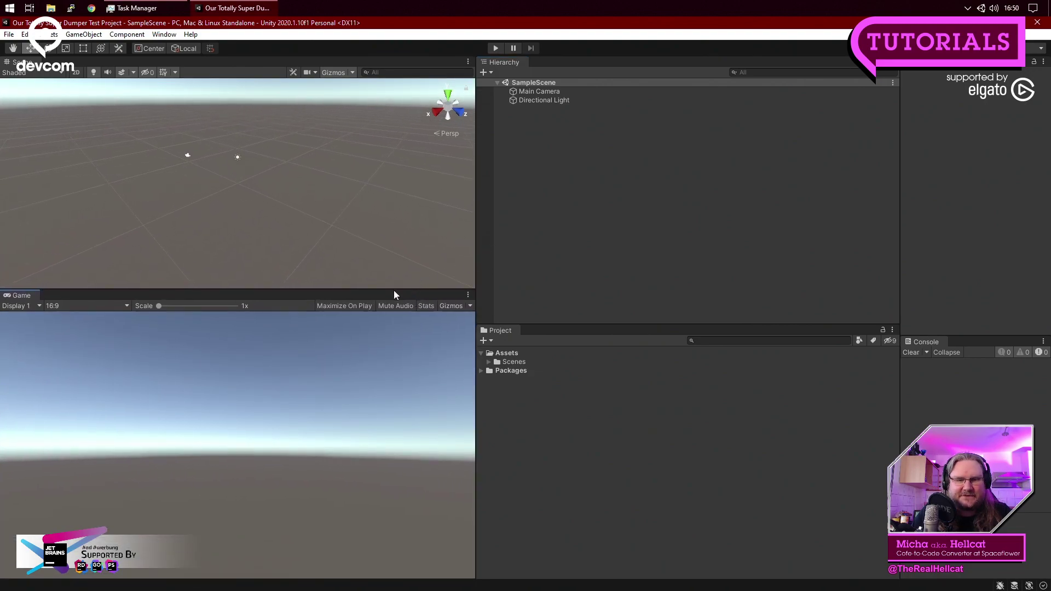
pyautogui.moveTo(340, 291); pyautogui.dragTo(340, 310)
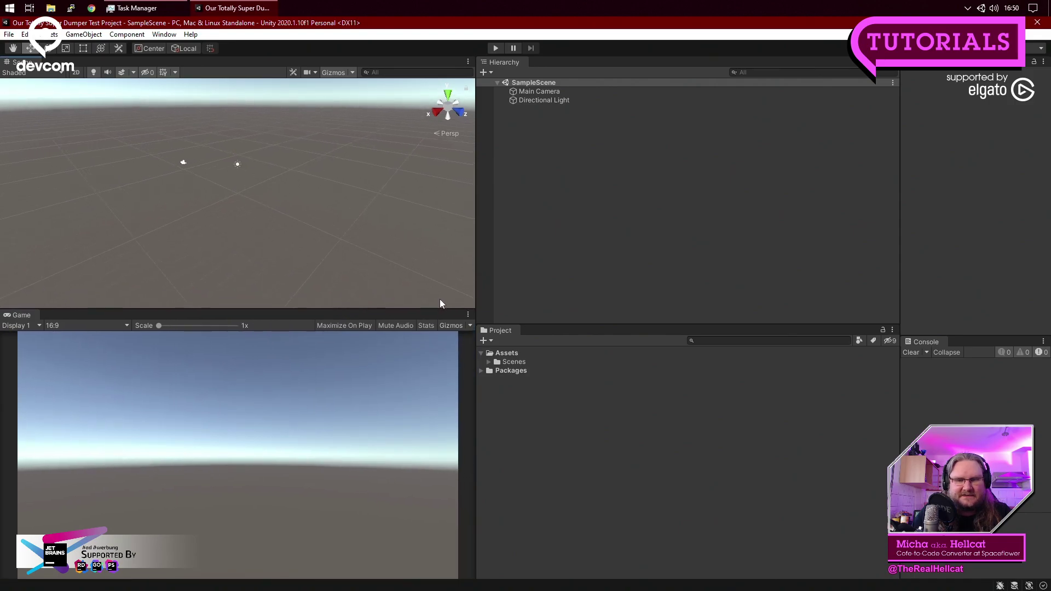
pyautogui.moveTo(476, 280); pyautogui.dragTo(442, 284)
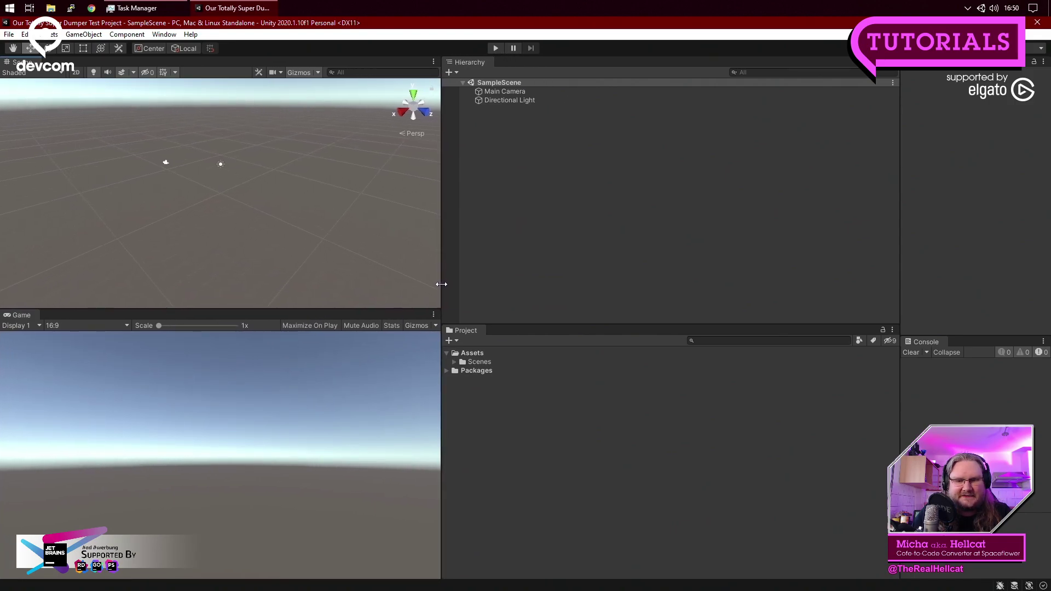
pyautogui.moveTo(900, 265); pyautogui.dragTo(765, 265)
pyautogui.moveTo(440, 202); pyautogui.dragTo(495, 213)
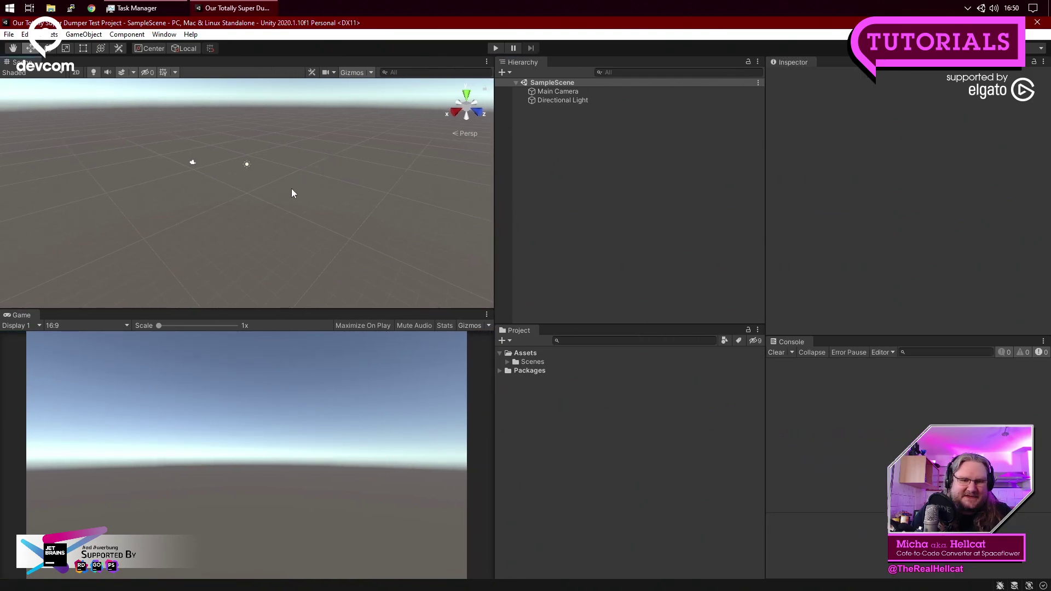
# Fit the Game view's size to its 16:9 image, and slightly widen the Inspector while reducing the Console's height.
pyautogui.moveTo(296, 308); pyautogui.dragTo(301, 295)
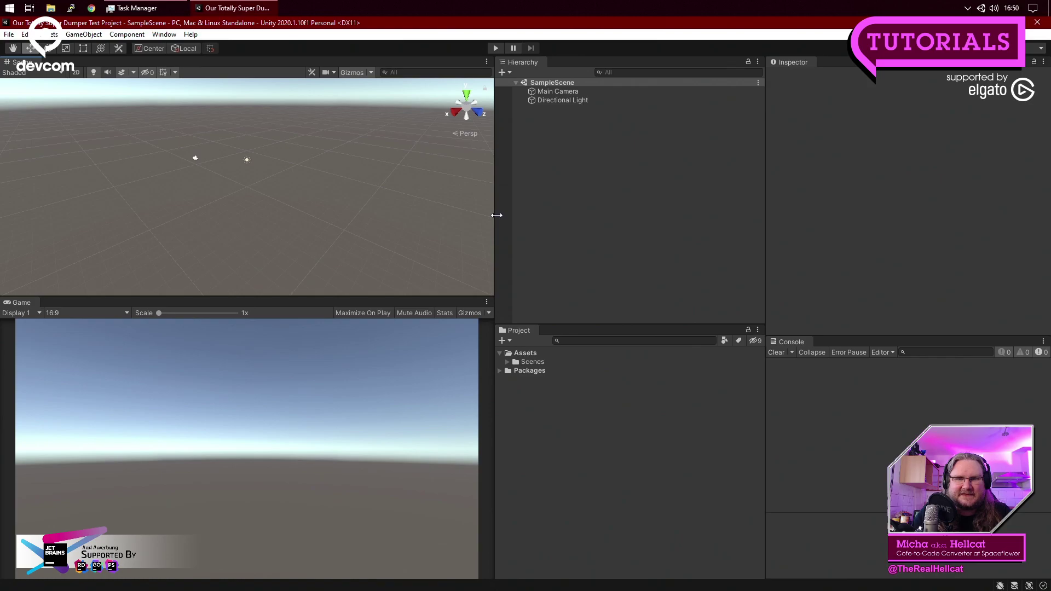
pyautogui.moveTo(497, 215); pyautogui.dragTo(467, 218)
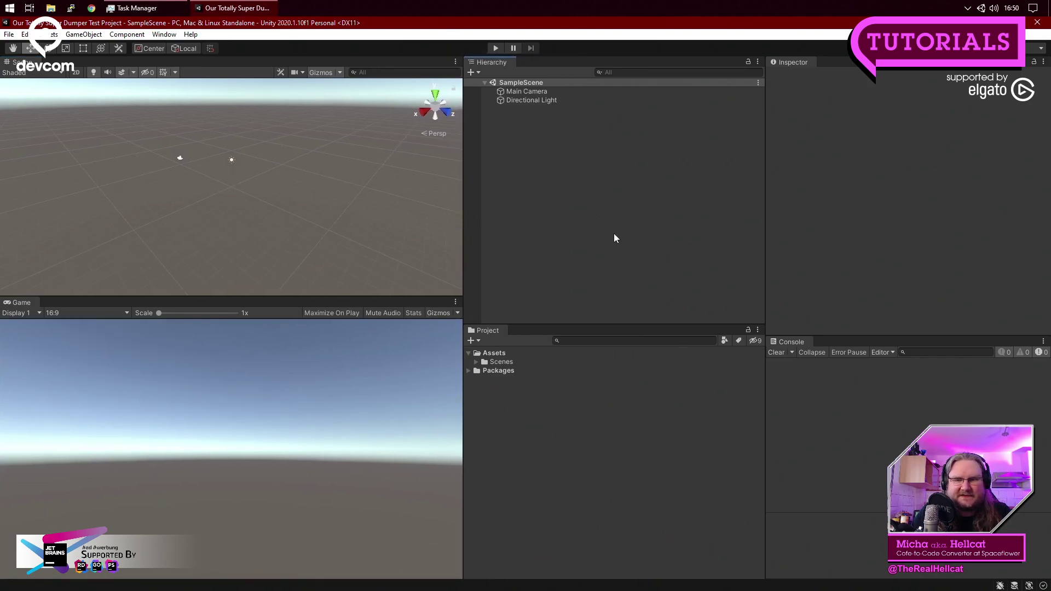
pyautogui.moveTo(767, 256)
pyautogui.mouseDown()
pyautogui.moveTo(741, 258)
pyautogui.moveTo(753, 258)
pyautogui.mouseUp()
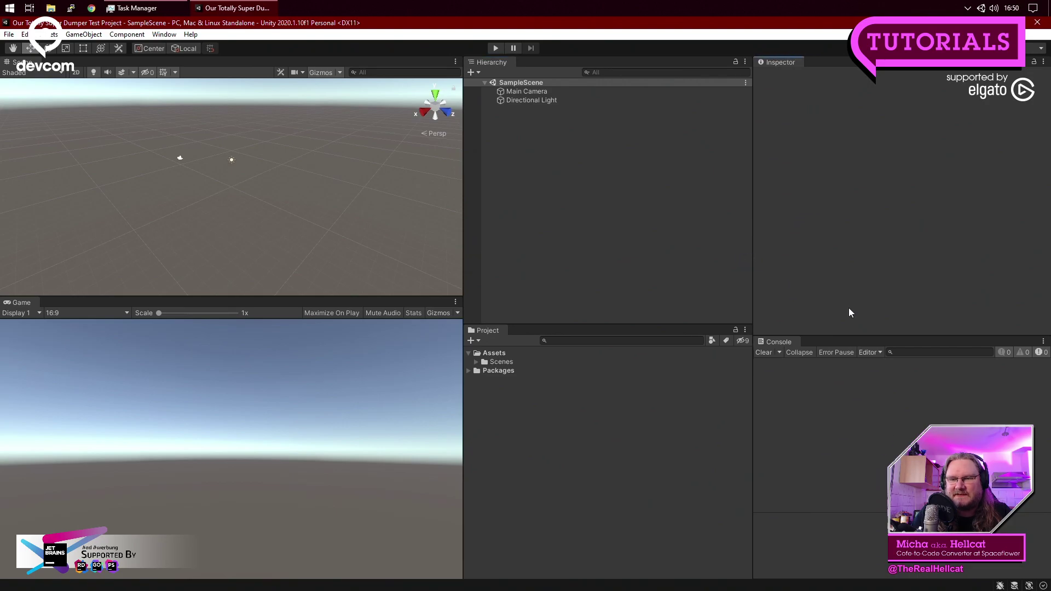
pyautogui.moveTo(854, 335); pyautogui.dragTo(857, 423)
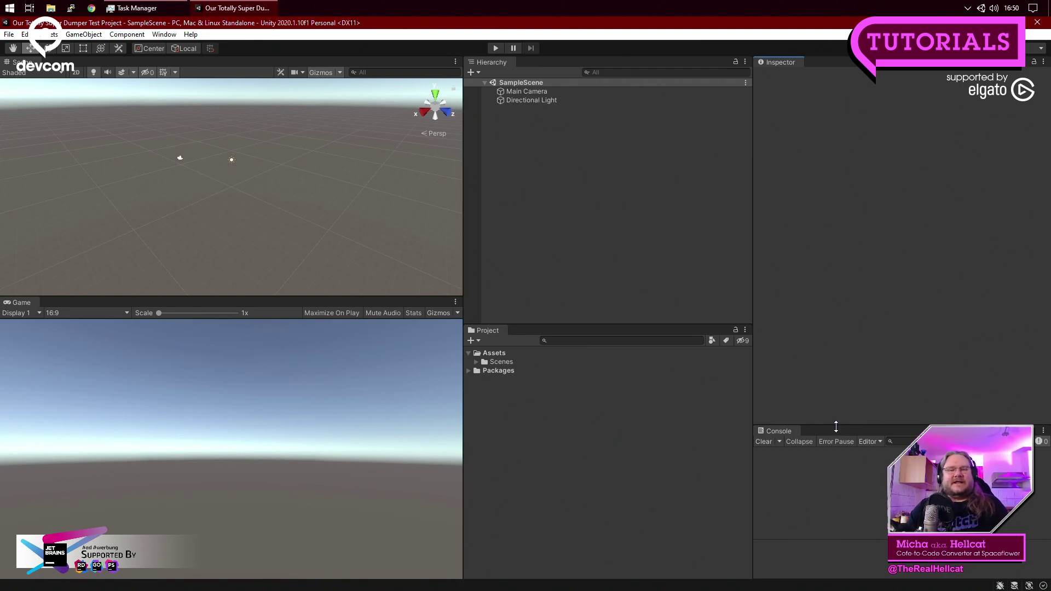
# Move the Scene view closer to the camera and light, and inspect the Main Camera and Directional Light components.
pyautogui.moveTo(282, 224); pyautogui.dragTo(231, 163, button='right')
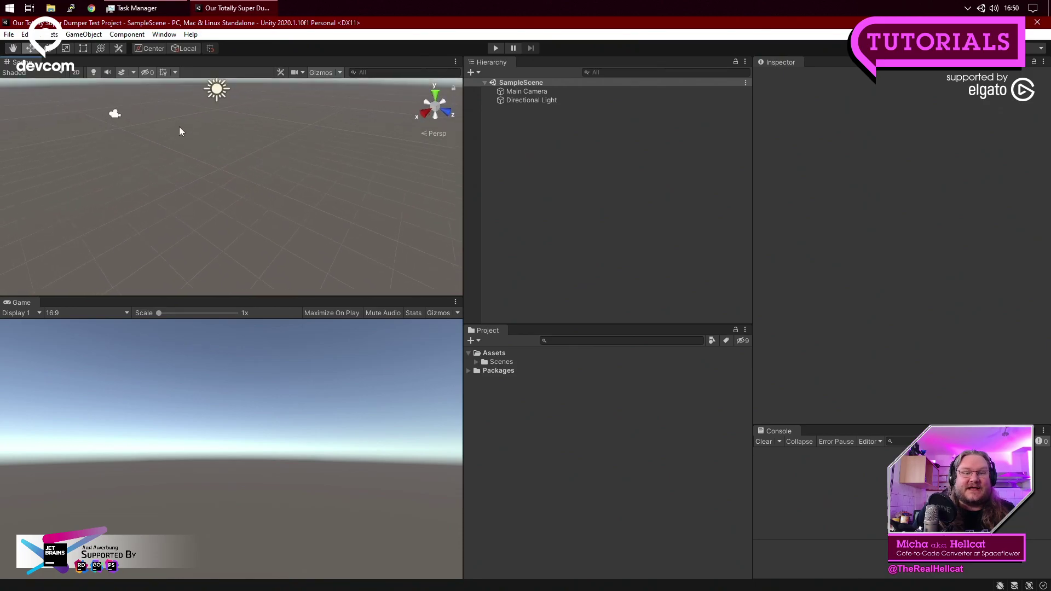
pyautogui.moveTo(181, 131); pyautogui.dragTo(299, 216, button='middle')
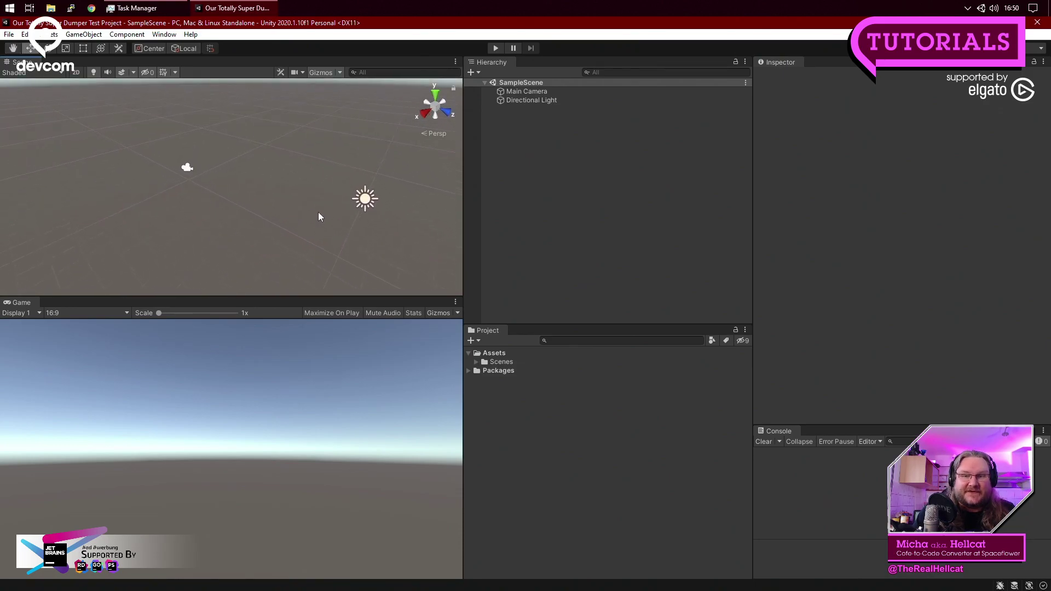
pyautogui.click(576, 172)
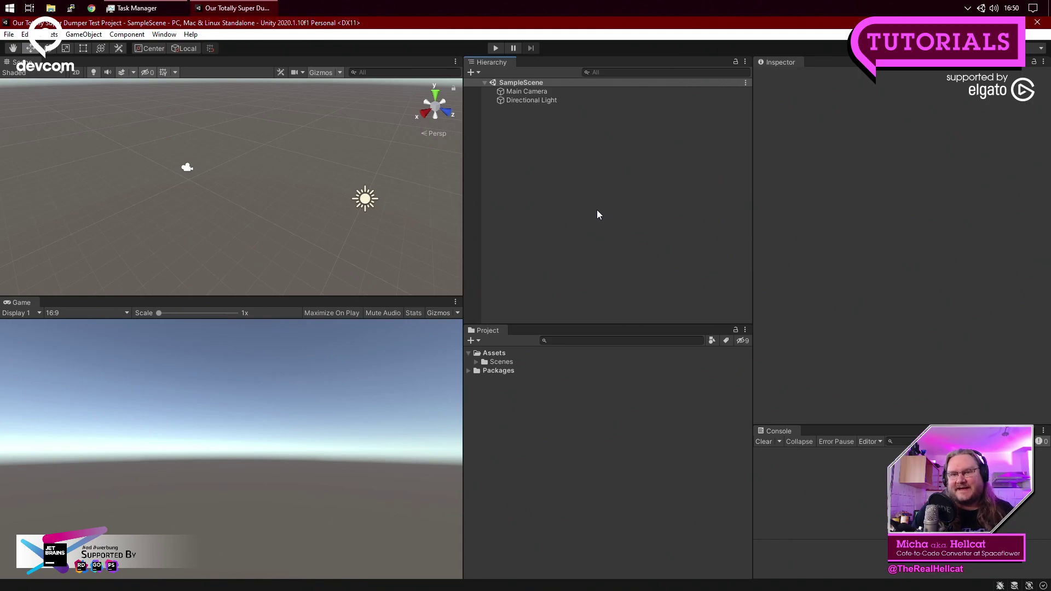
pyautogui.click(530, 92)
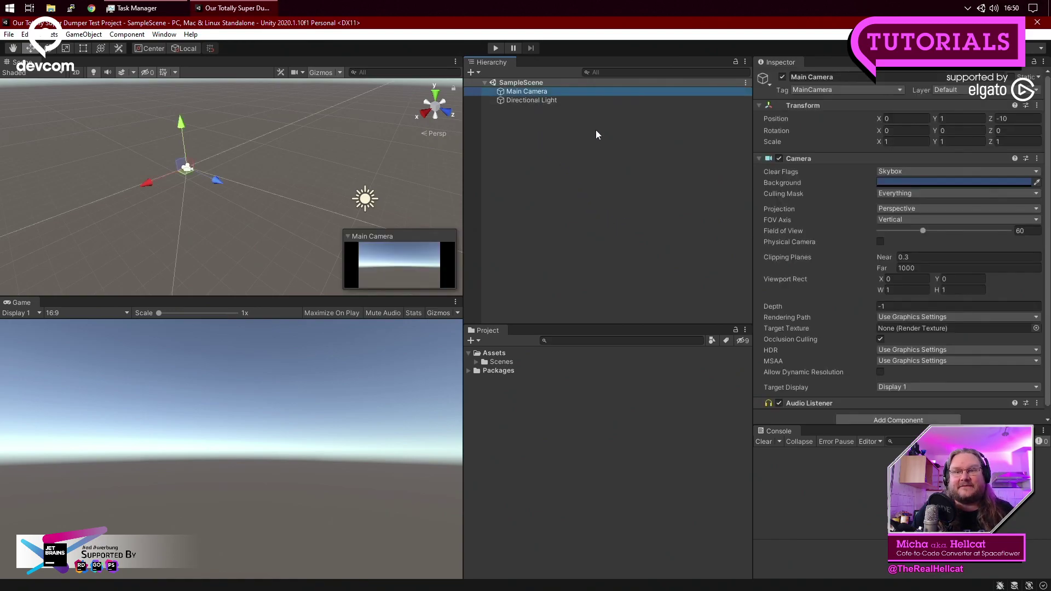
pyautogui.click(545, 99)
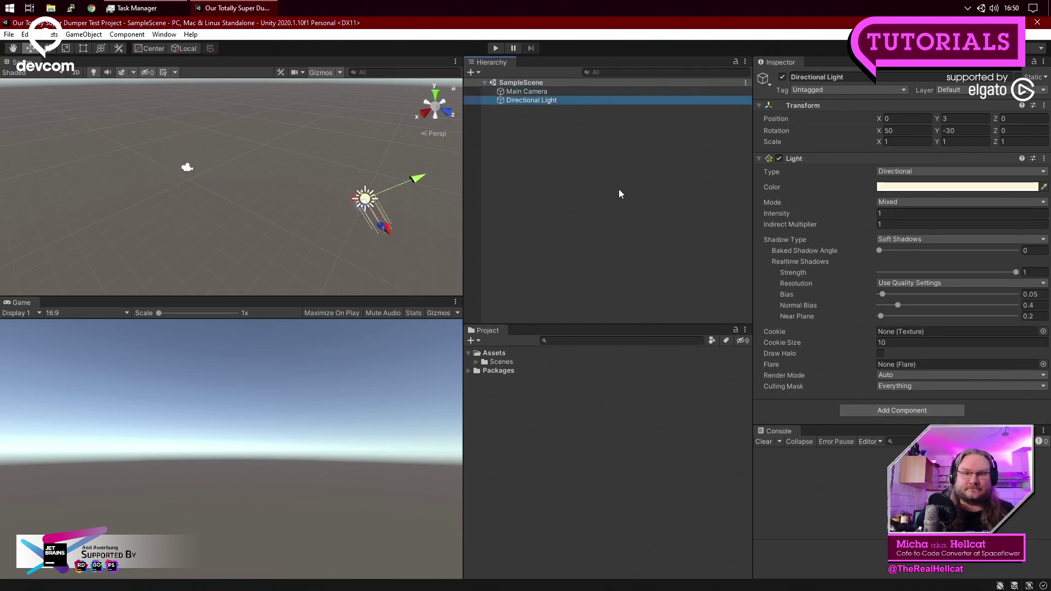
pyautogui.click(594, 172)
# Disable the Directional Light's Light component and enable it again.
pyautogui.click(550, 103)
pyautogui.click(779, 159)
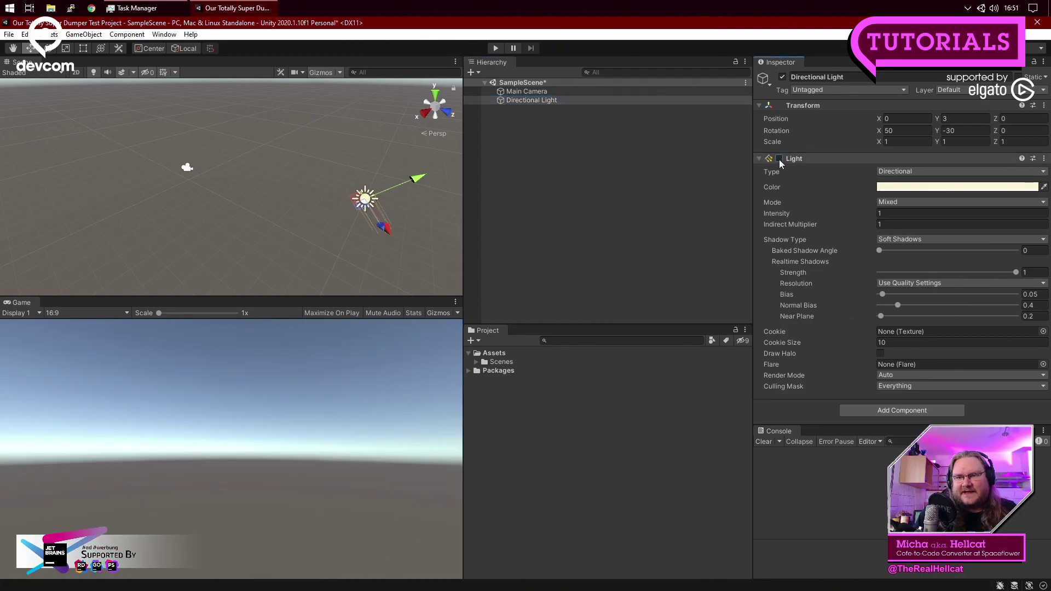
pyautogui.click(780, 158)
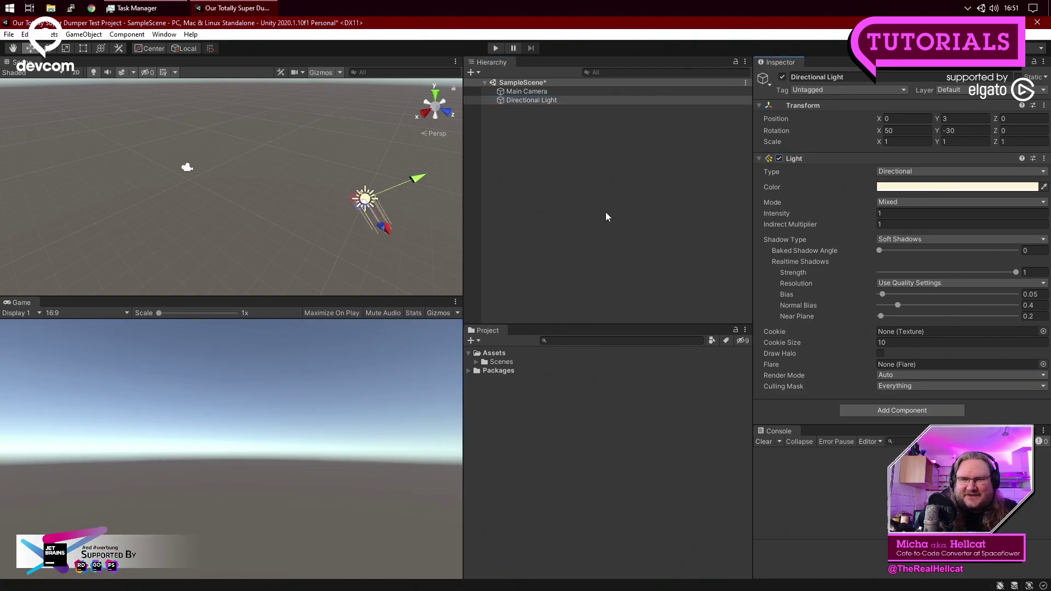
# Set the Directional Light's Y and X rotation to 0.
pyautogui.click(534, 102)
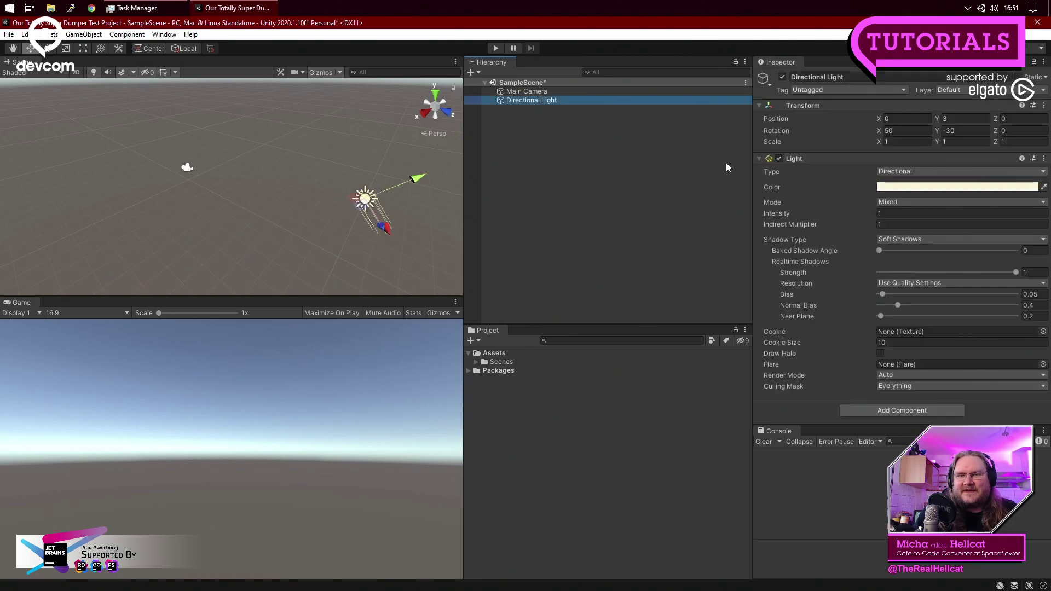
pyautogui.click(958, 132)
pyautogui.write('0')
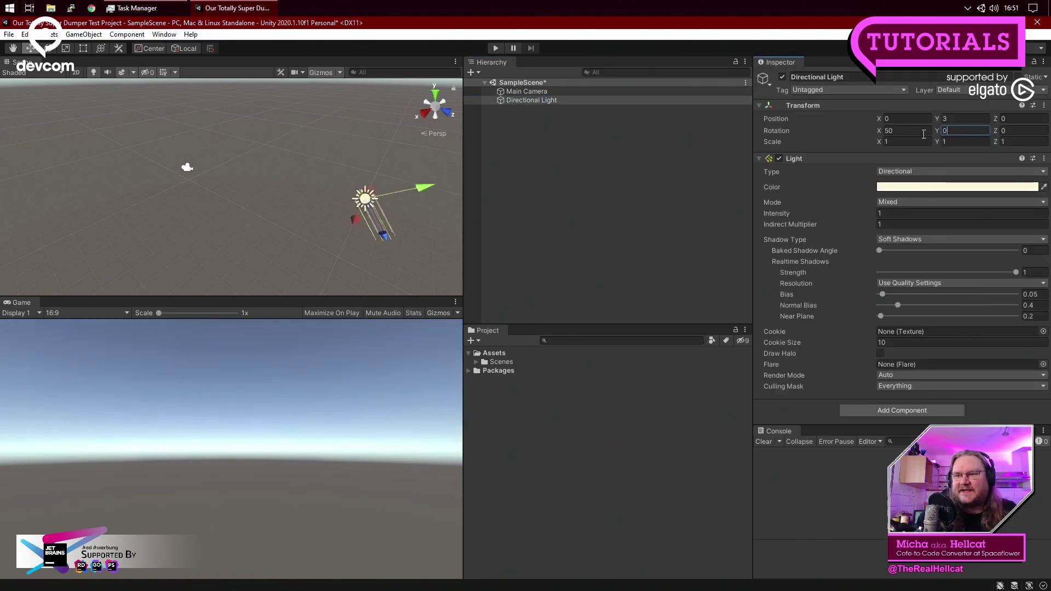
pyautogui.click(899, 131)
pyautogui.write('0')
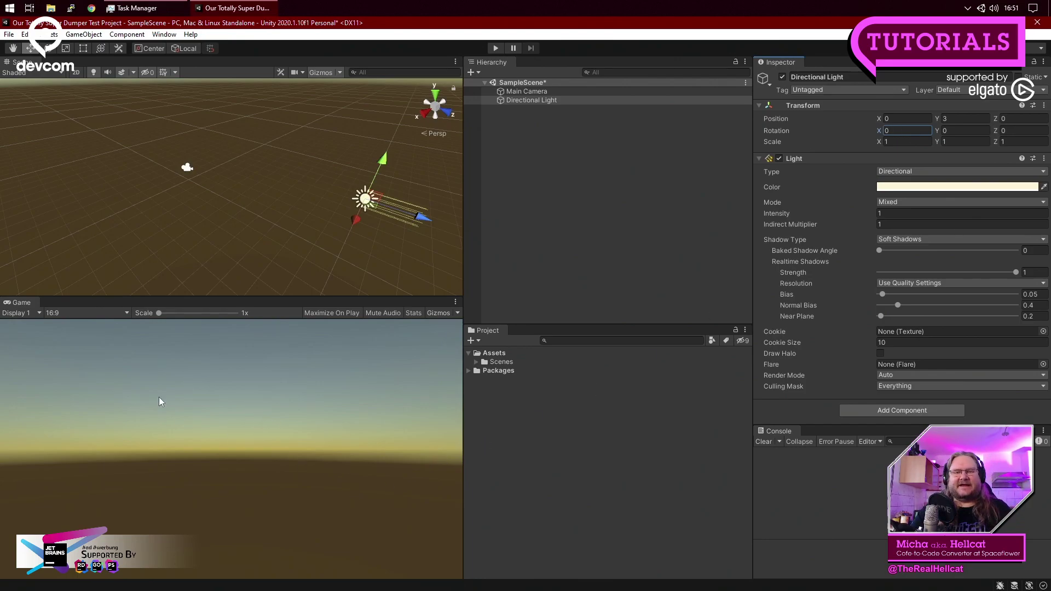
# Select the Main Camera and examine its Camera component settings, including the description of Viewport Rect.
pyautogui.click(541, 90)
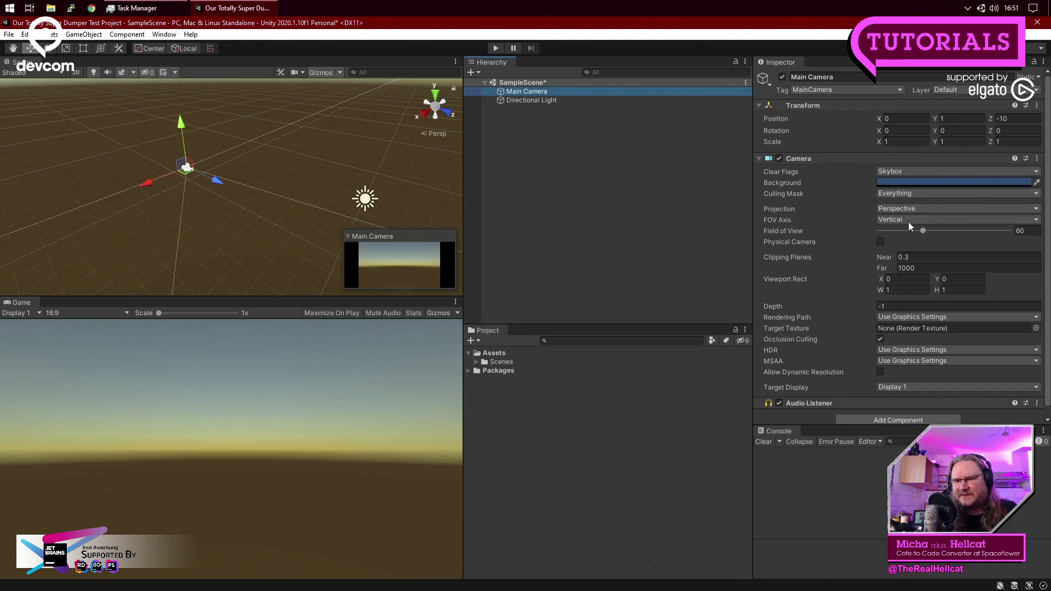
pyautogui.scroll(-1, 898, 370)
pyautogui.scroll(1, 876, 364)
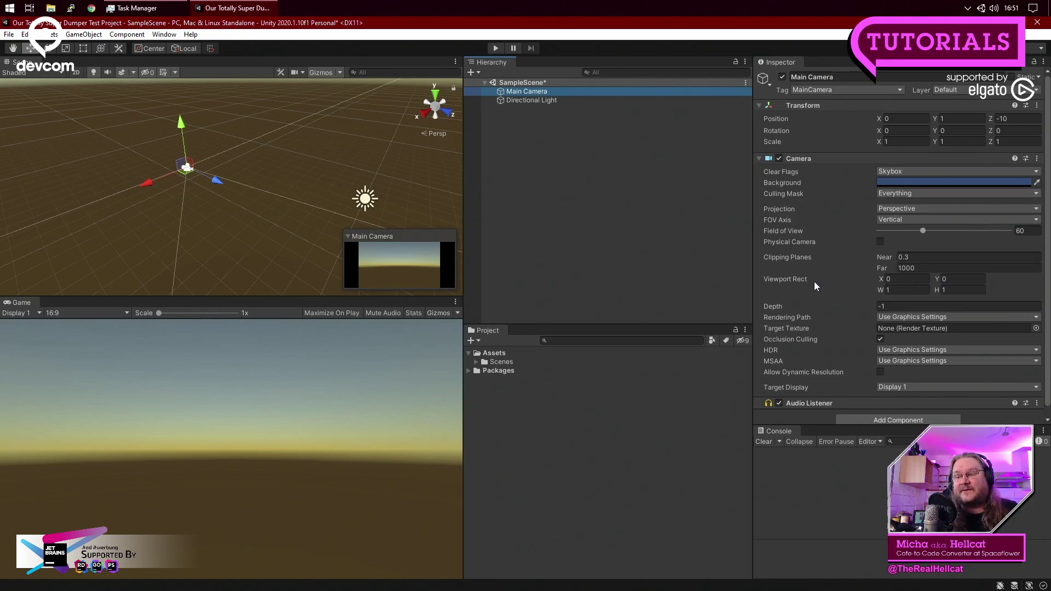
pyautogui.moveTo(814, 286)
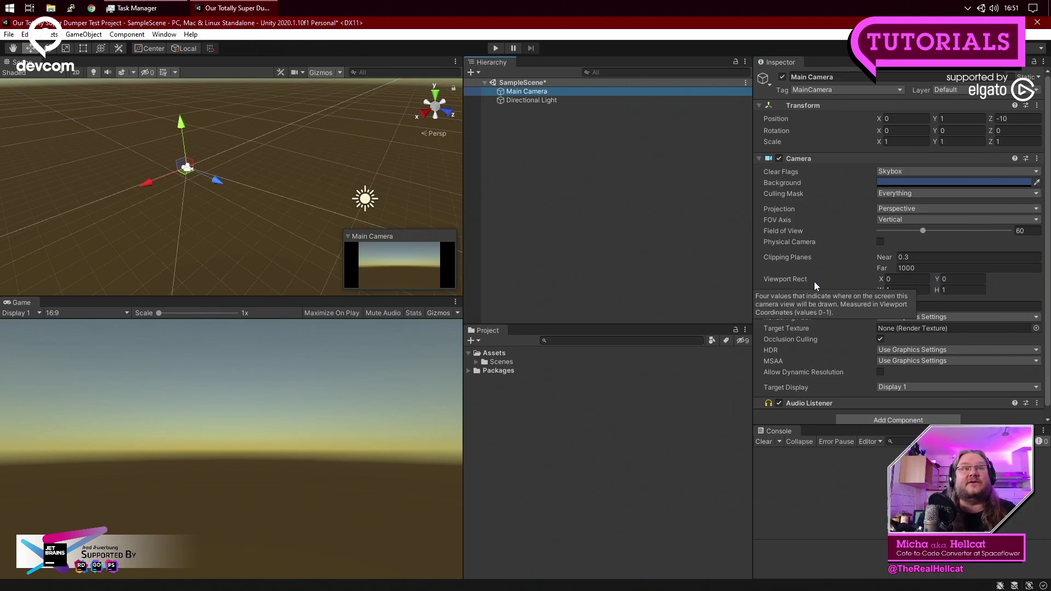
# Add a 3D Cube object to the sample scene.
pyautogui.click(653, 239)
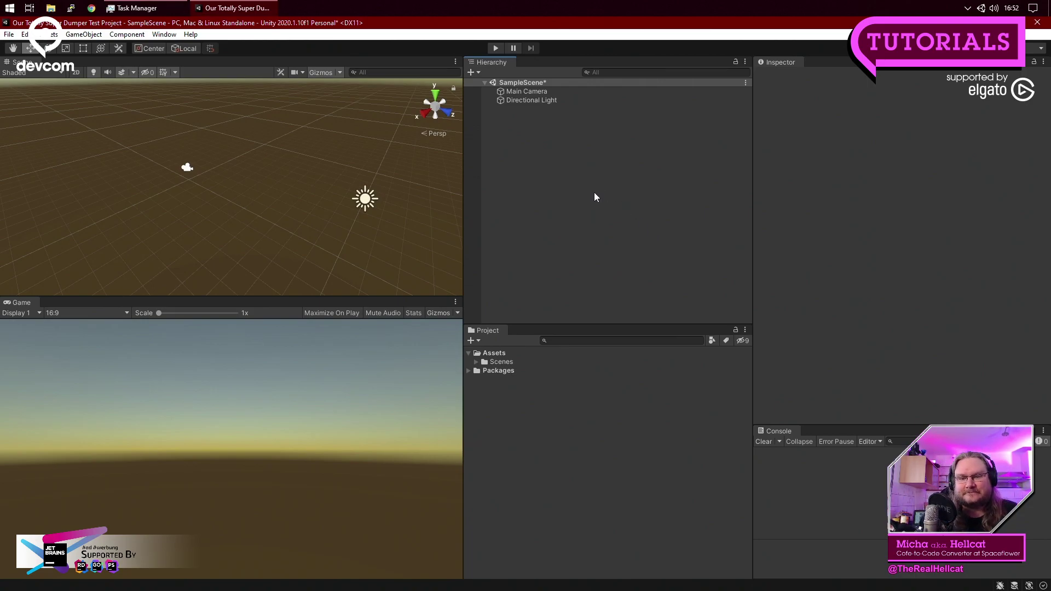
pyautogui.moveTo(311, 193); pyautogui.dragTo(301, 187, button='right')
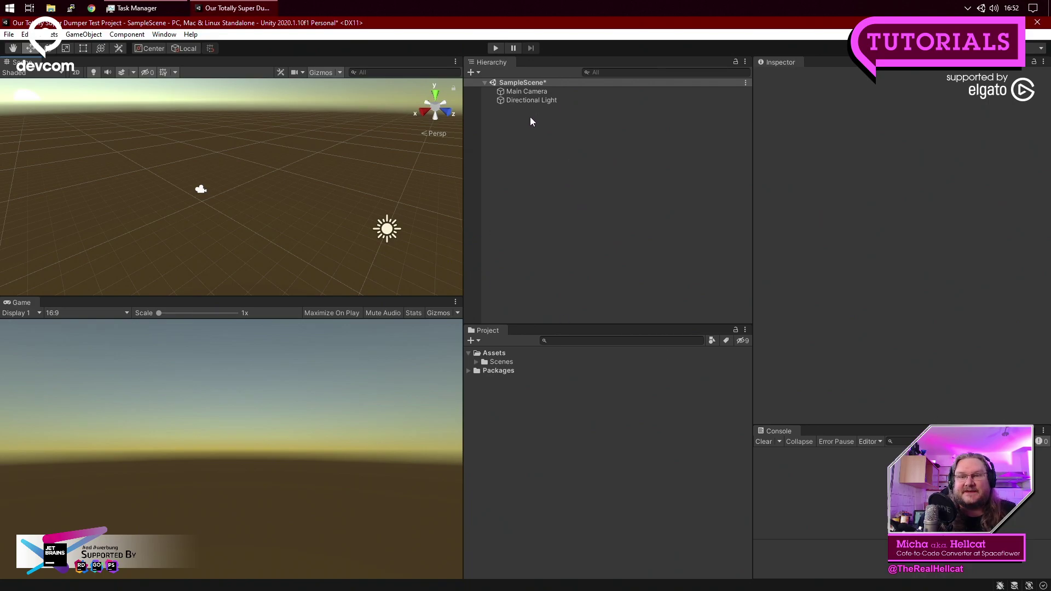
pyautogui.rightClick(541, 143)
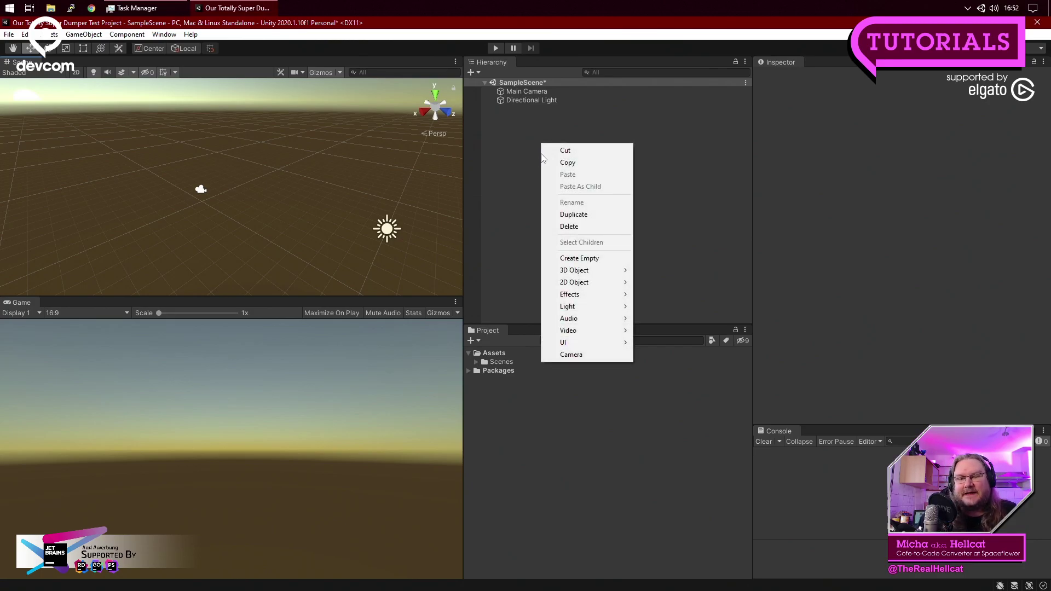
pyautogui.moveTo(556, 273)
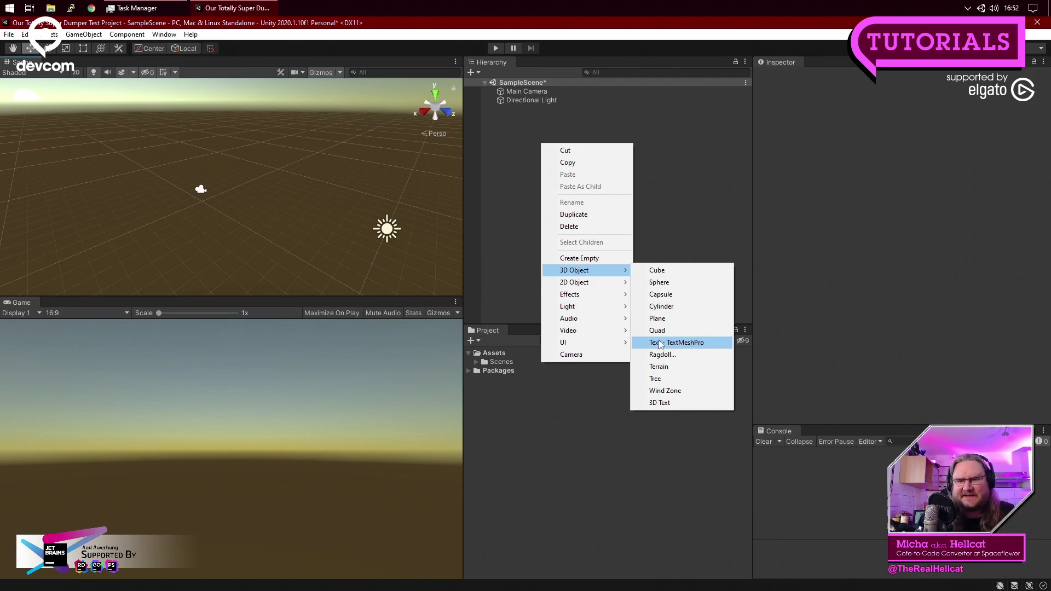
pyautogui.moveTo(582, 345)
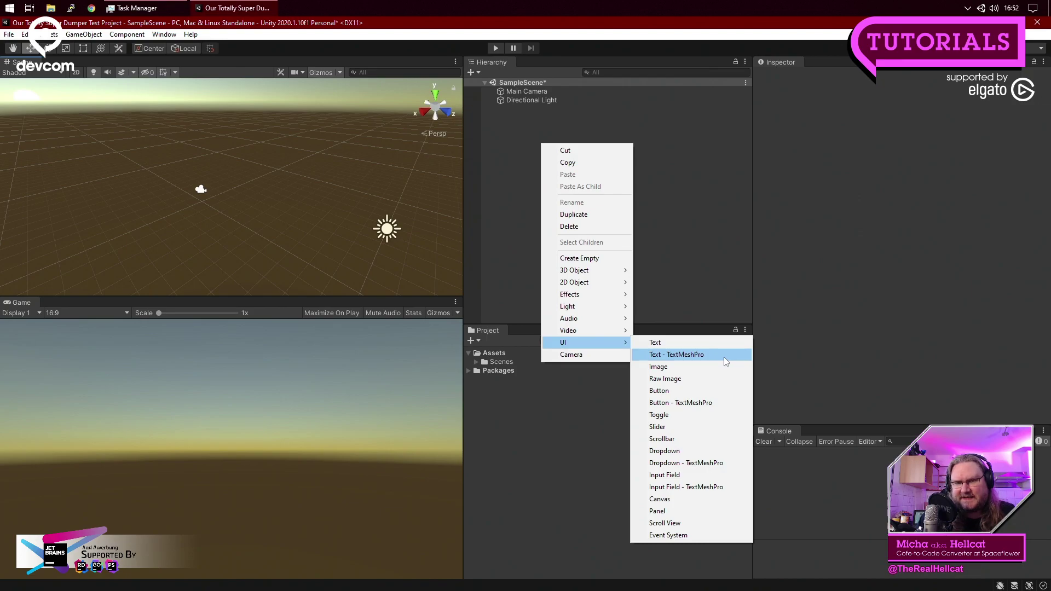
pyautogui.moveTo(597, 270)
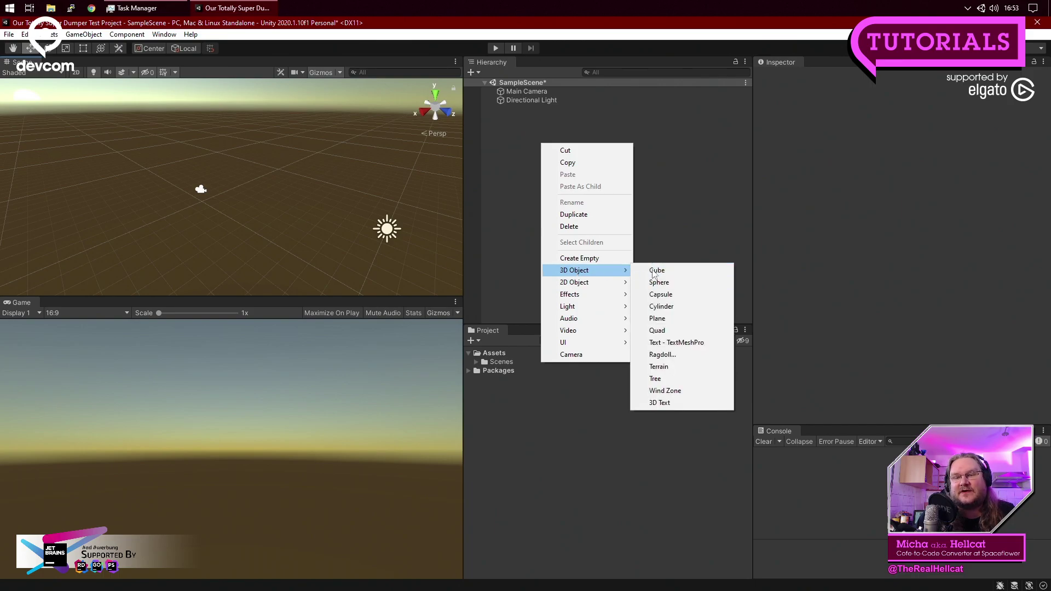
pyautogui.click(670, 273)
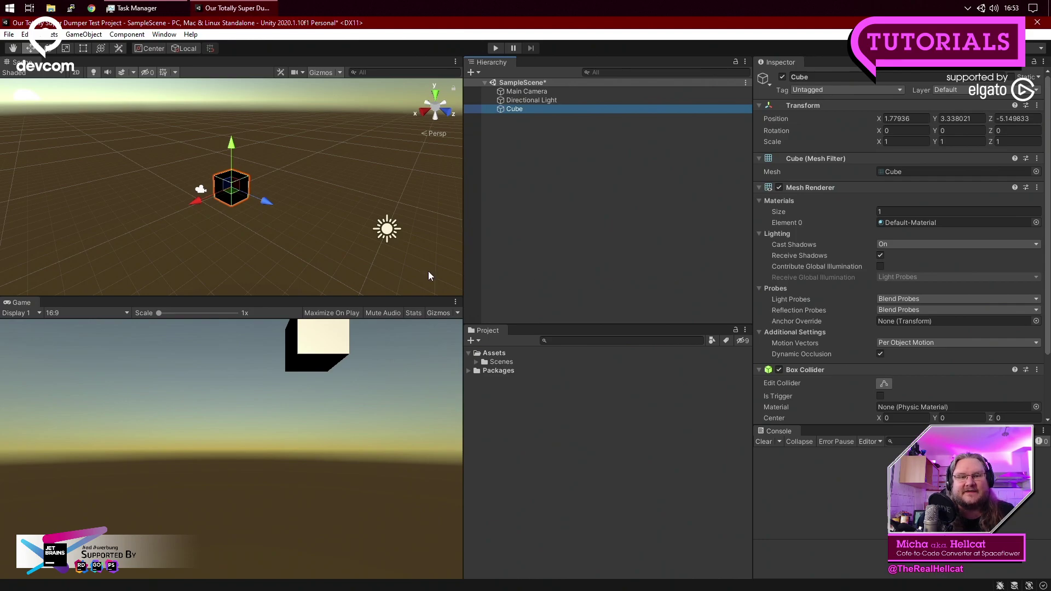
# Set the Cube's position to 0 on the X, Y and Z axes.
pyautogui.click(911, 118)
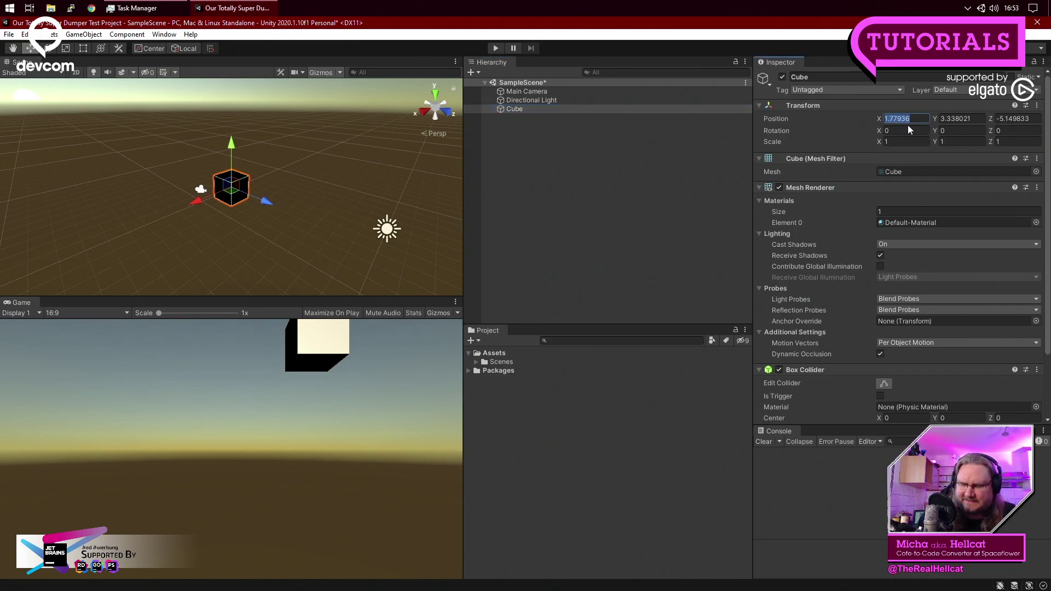
pyautogui.write('0')
pyautogui.click(962, 117)
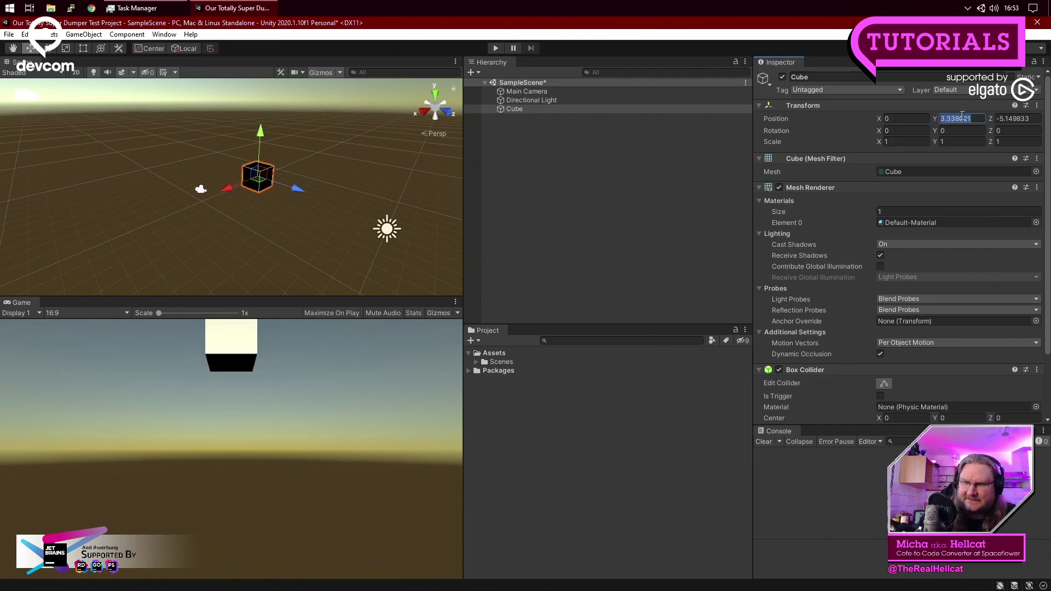
pyautogui.write('0')
pyautogui.click(1006, 119)
pyautogui.write('0')
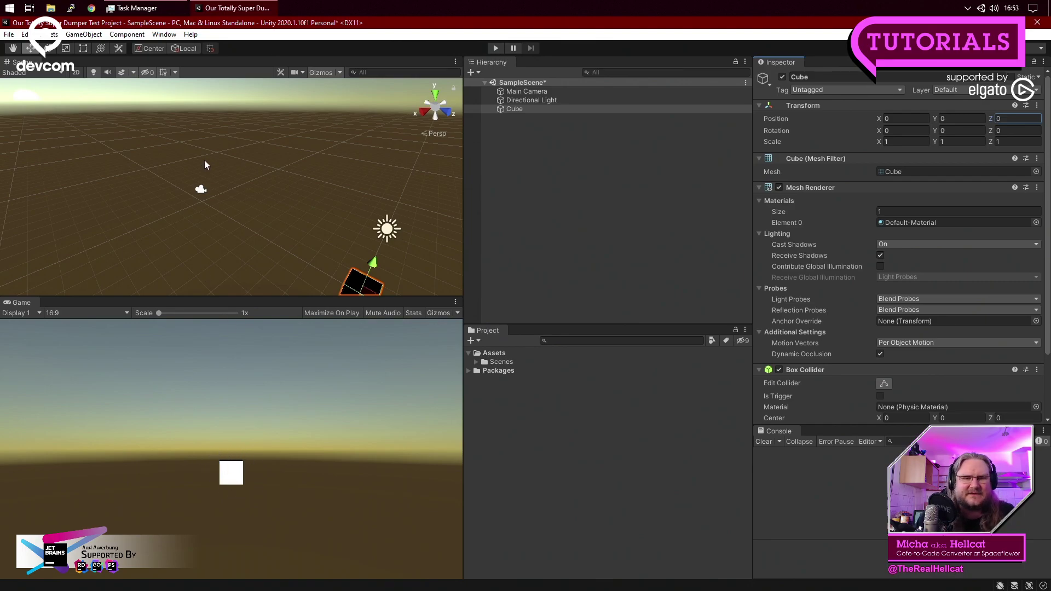
# Examine the Main Camera's placement relative to the Cube and light from several angles in the Scene view.
pyautogui.click(200, 189)
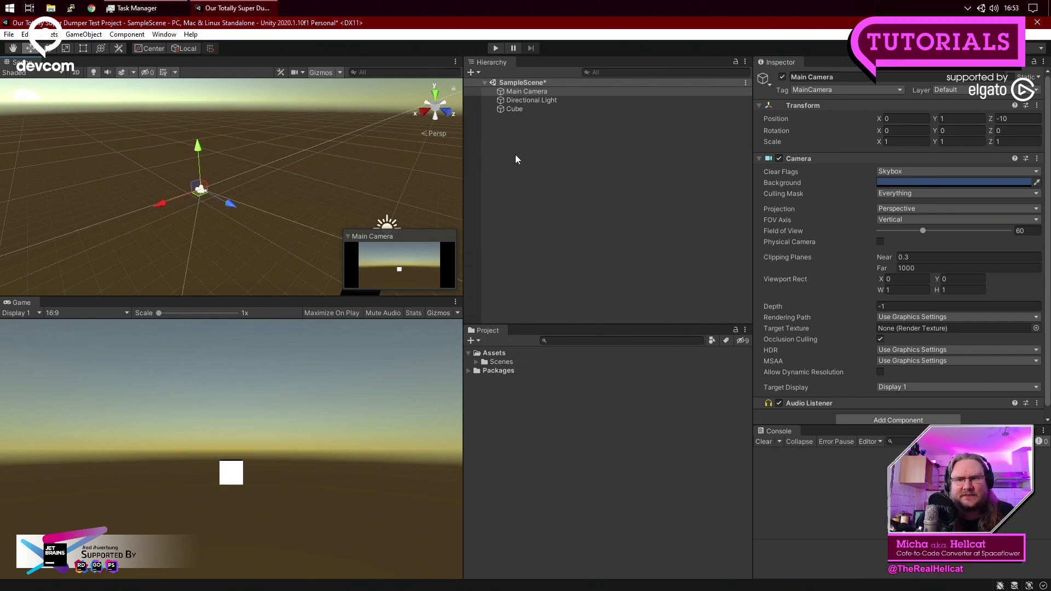
pyautogui.keyDown('alt'); pyautogui.moveTo(383, 208); pyautogui.dragTo(326, 218); pyautogui.keyUp('alt')
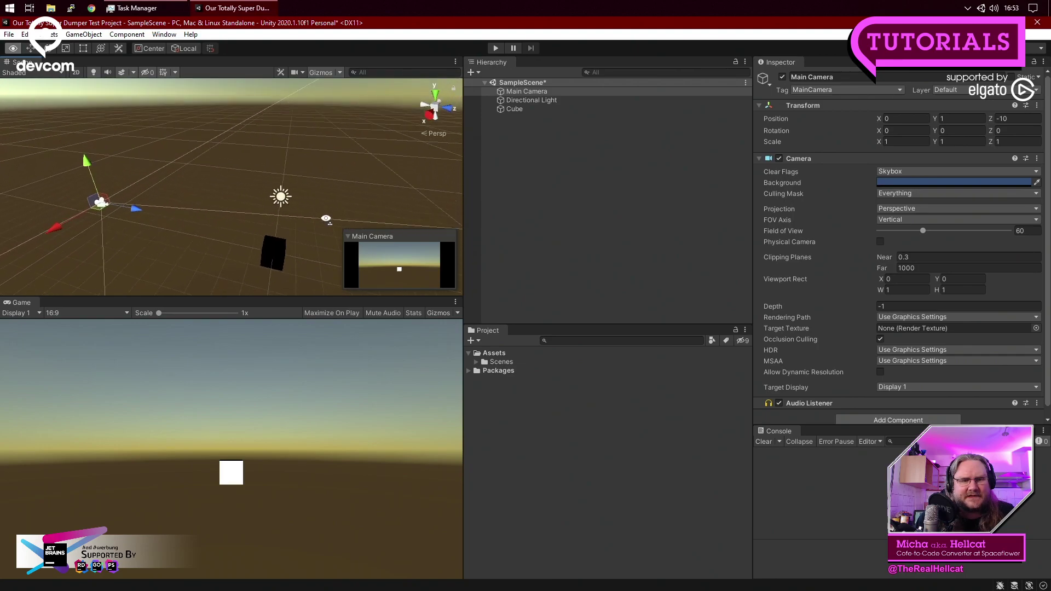
pyautogui.click(192, 214)
pyautogui.keyDown('alt'); pyautogui.moveTo(140, 209); pyautogui.dragTo(247, 155); pyautogui.keyUp('alt')
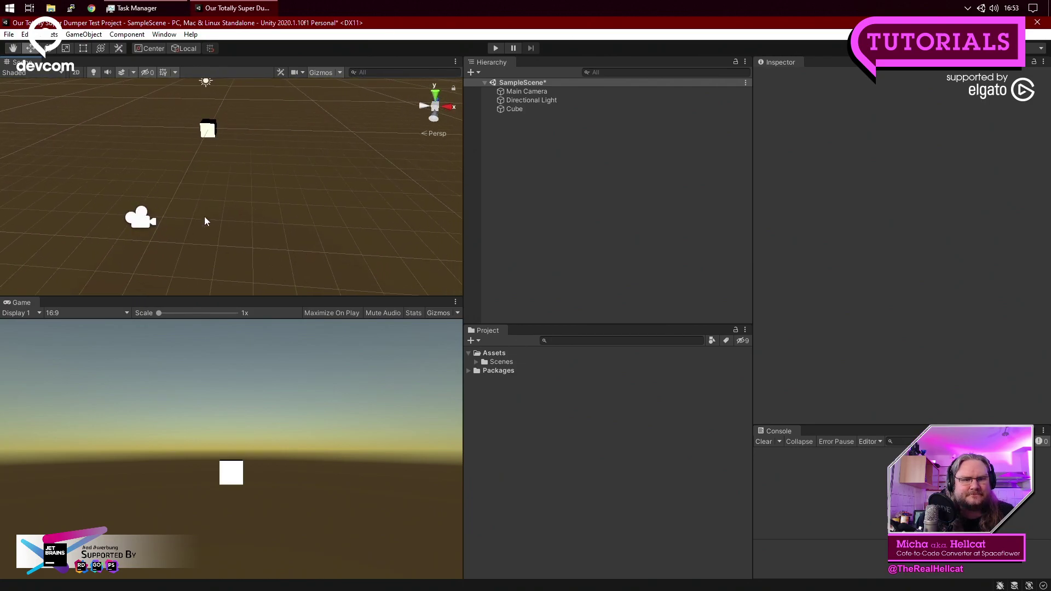
pyautogui.keyDown('alt'); pyautogui.moveTo(206, 220); pyautogui.dragTo(219, 158); pyautogui.keyUp('alt')
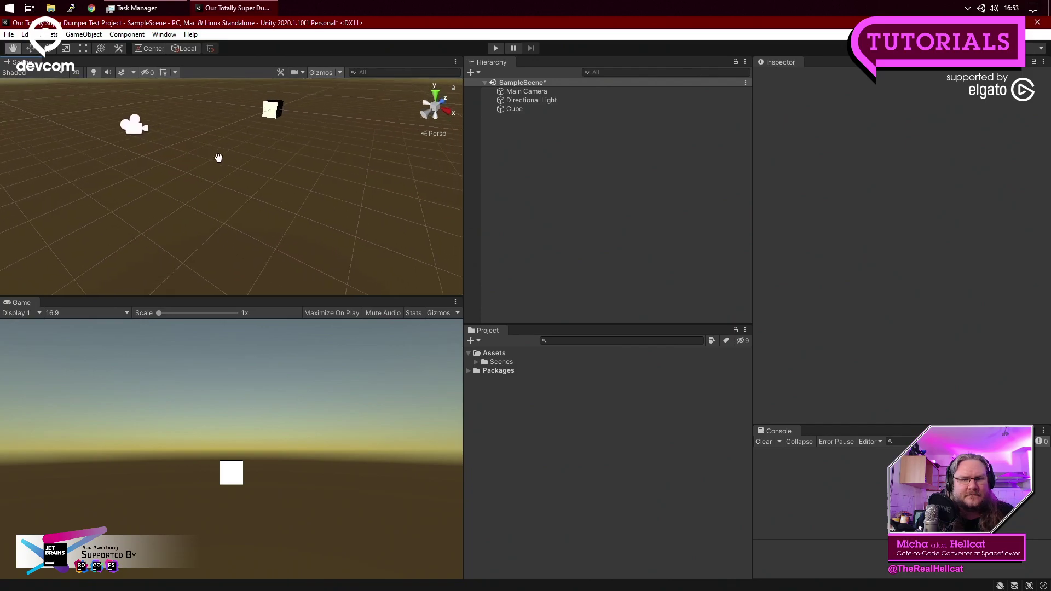
pyautogui.moveTo(218, 158); pyautogui.dragTo(252, 208, button='middle')
pyautogui.scroll(-3, 333, 215)
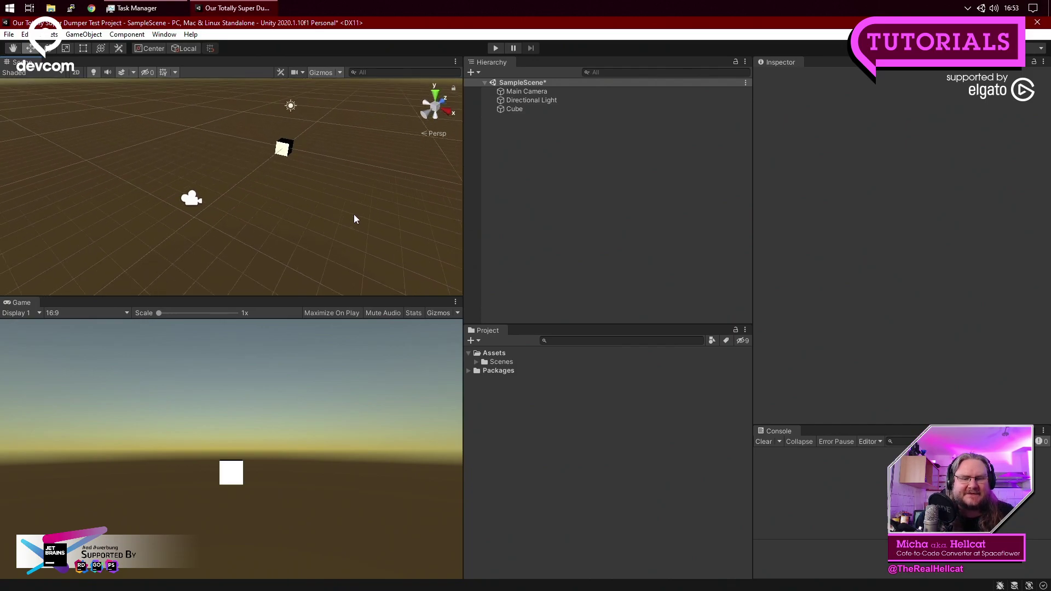
pyautogui.keyDown('alt'); pyautogui.moveTo(354, 219); pyautogui.dragTo(300, 215); pyautogui.keyUp('alt')
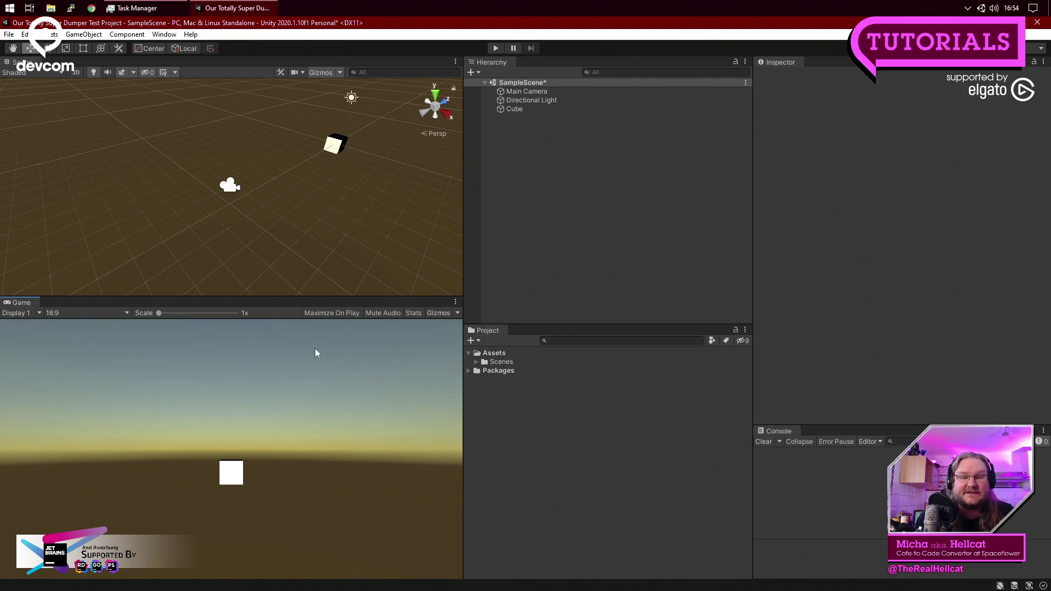
# Move the Main Camera freehand to a position of about X -1.82 and Y 0.51.
pyautogui.click(231, 188)
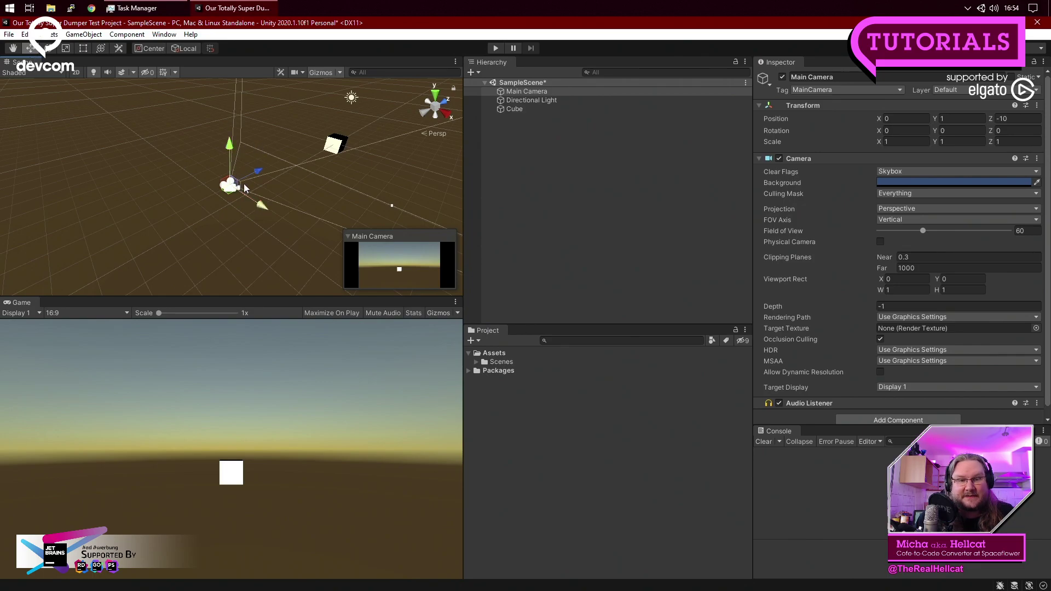
pyautogui.moveTo(230, 159)
pyautogui.mouseDown()
pyautogui.moveTo(231, 97)
pyautogui.moveTo(229, 179)
pyautogui.moveTo(228, 158)
pyautogui.mouseUp()
pyautogui.moveTo(261, 218); pyautogui.dragTo(232, 226)
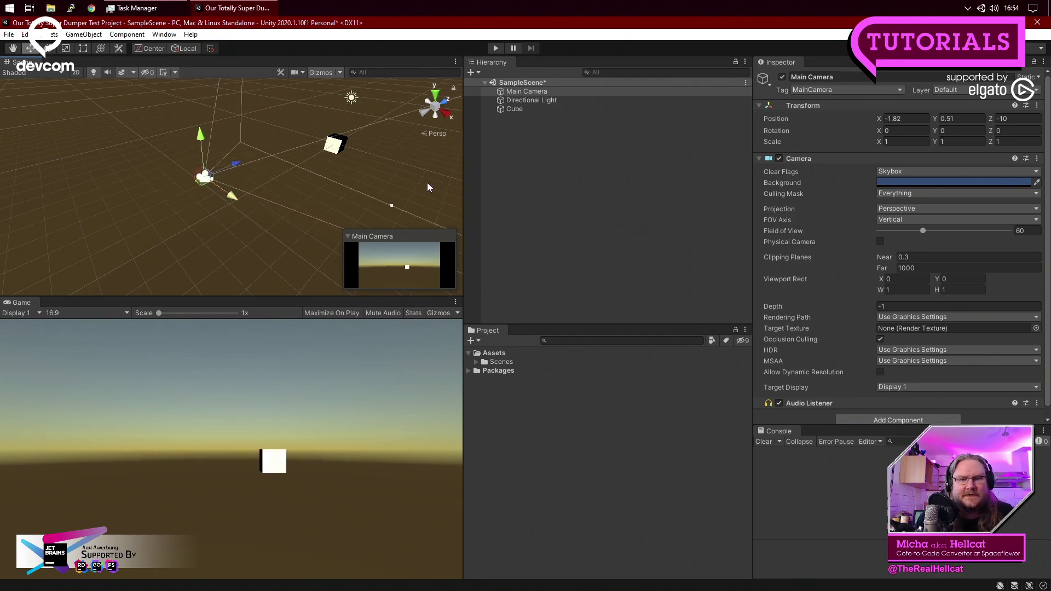
# Set the Main Camera's X and Y position to 0.
pyautogui.moveTo(910, 118); pyautogui.dragTo(800, 112)
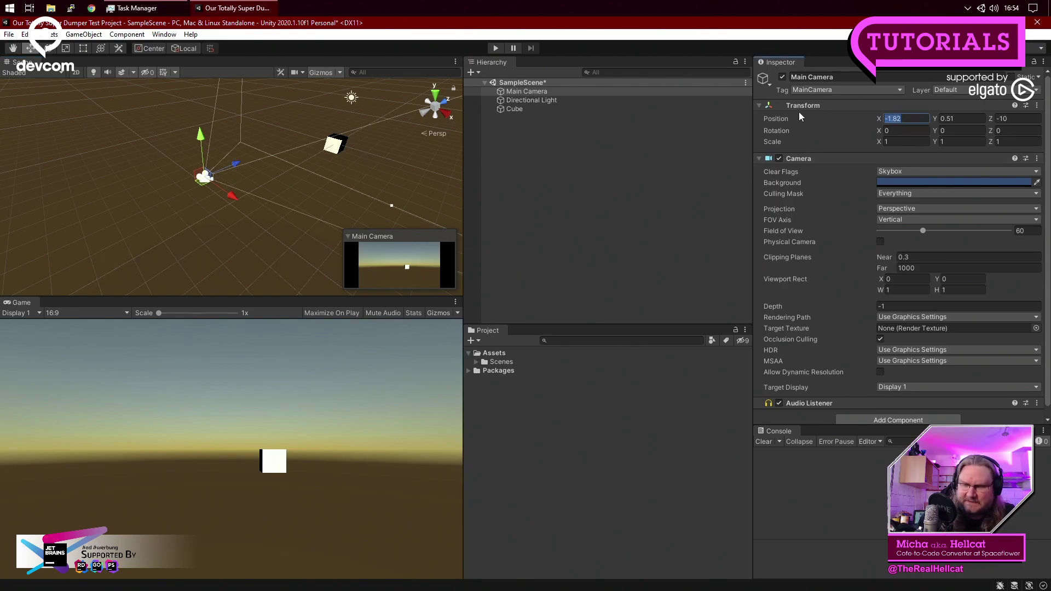
pyautogui.write('0')
pyautogui.press('Tab')
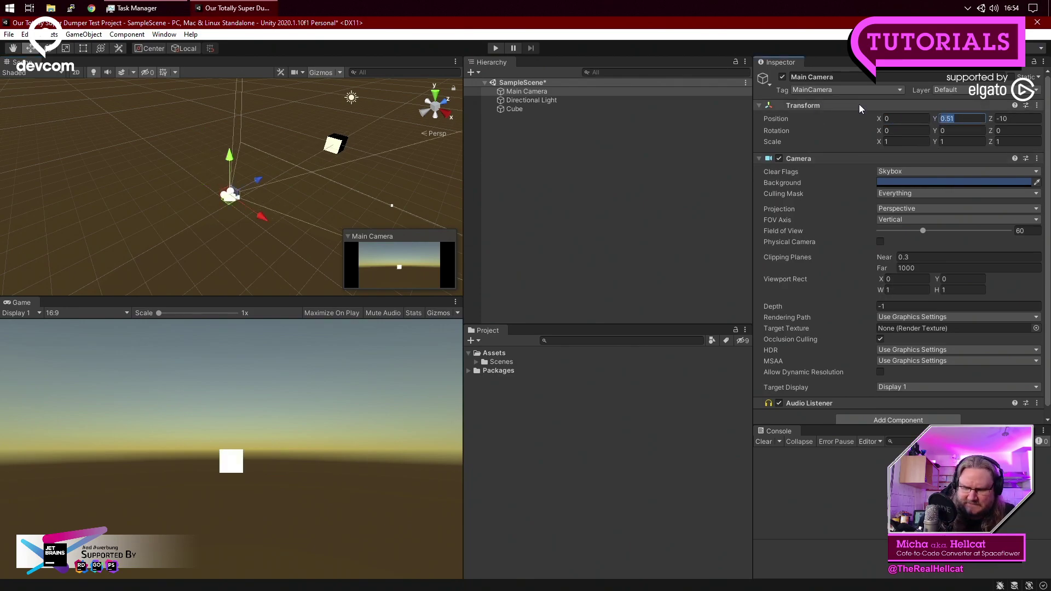
pyautogui.write('0')
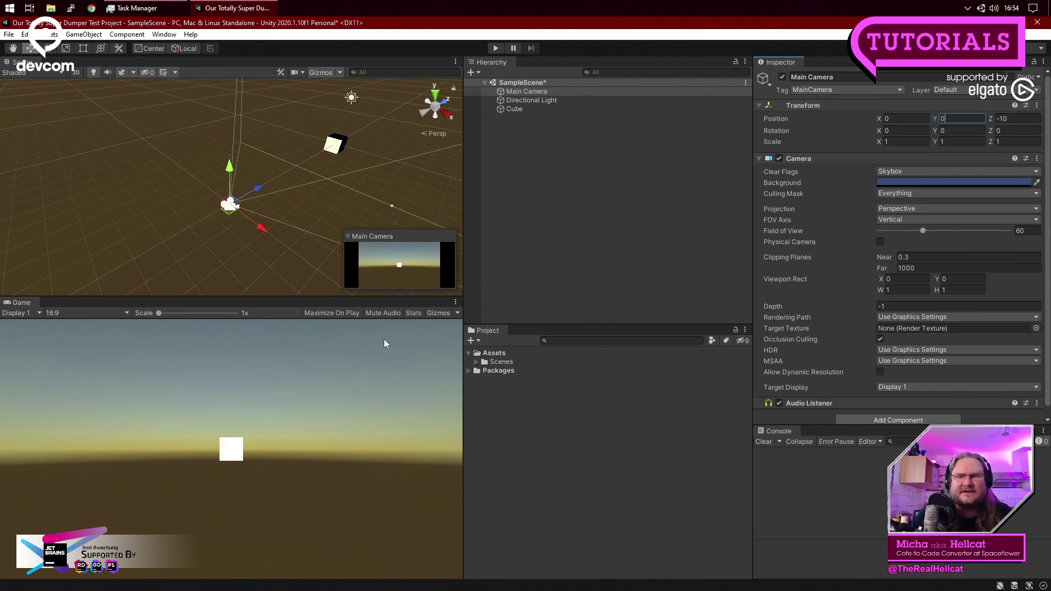
# Raise the Main Camera above the Cube's level by setting its Y position to 5.
pyautogui.moveTo(234, 187); pyautogui.dragTo(231, 133)
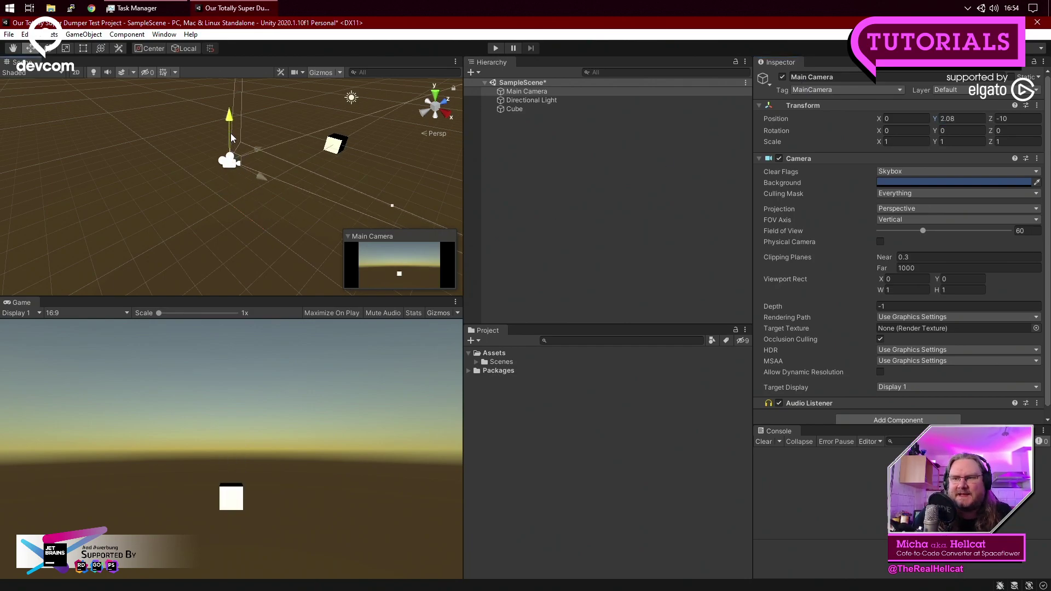
pyautogui.click(963, 118)
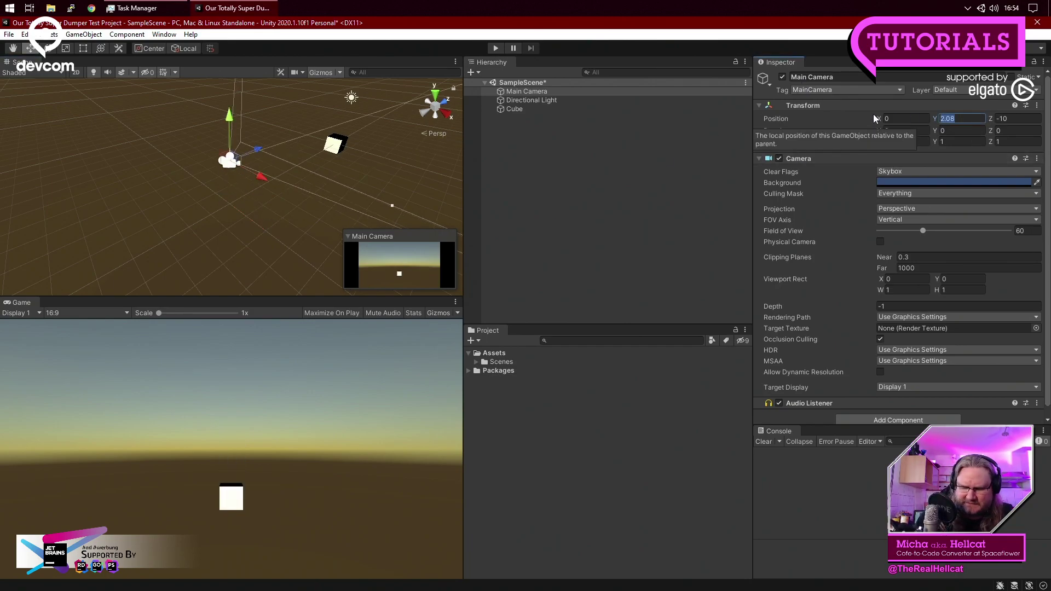
pyautogui.write('5')
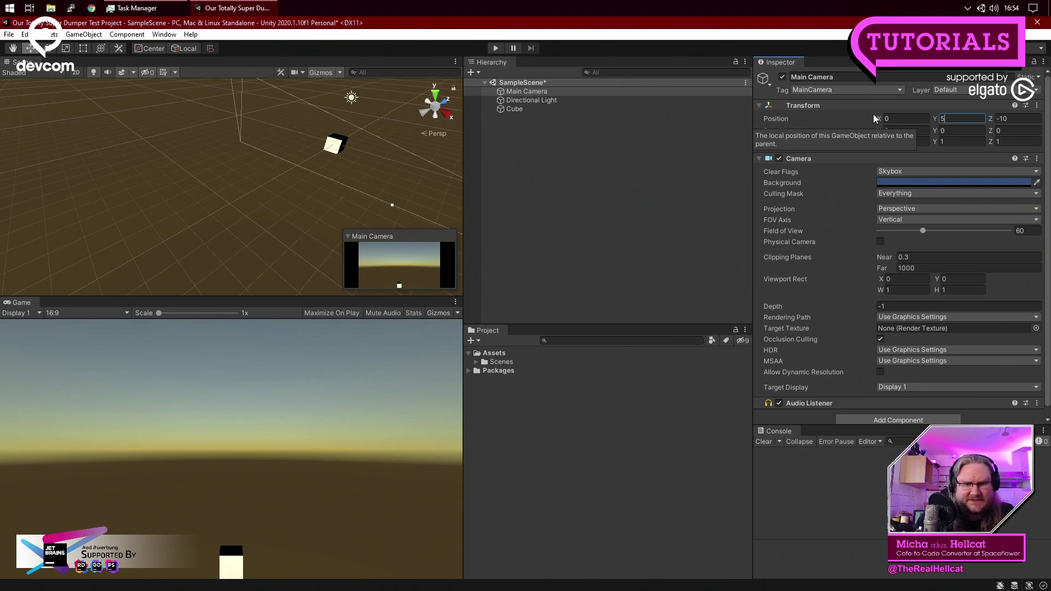
# Try rotating the Main Camera slightly freehand with the Rotate tool, to about X -0.63, Y -0.47 and Z 0.47.
pyautogui.scroll(-3, 325, 177)
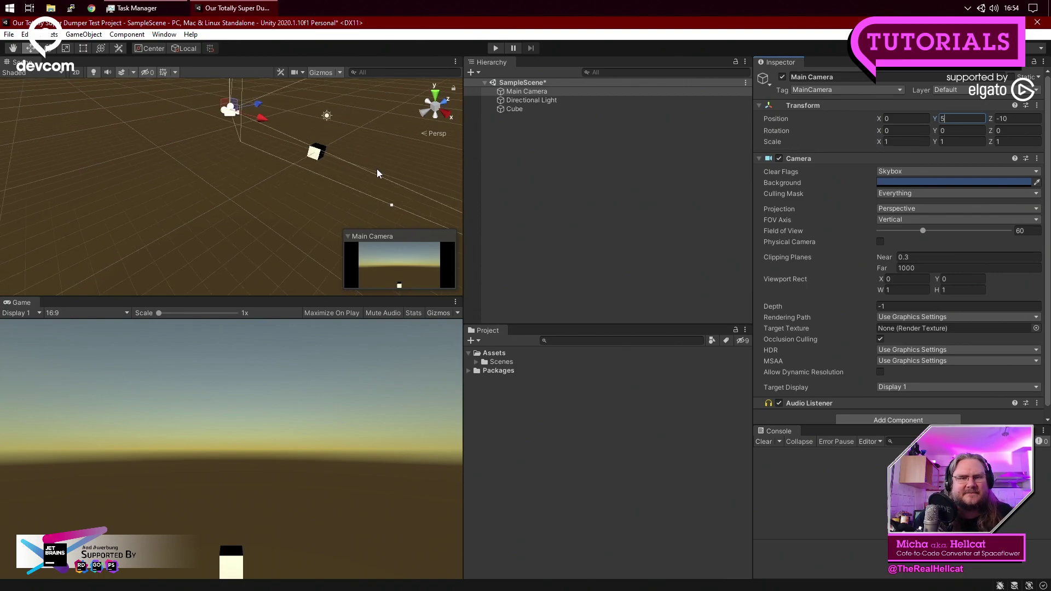
pyautogui.moveTo(377, 171); pyautogui.dragTo(314, 157, button='right')
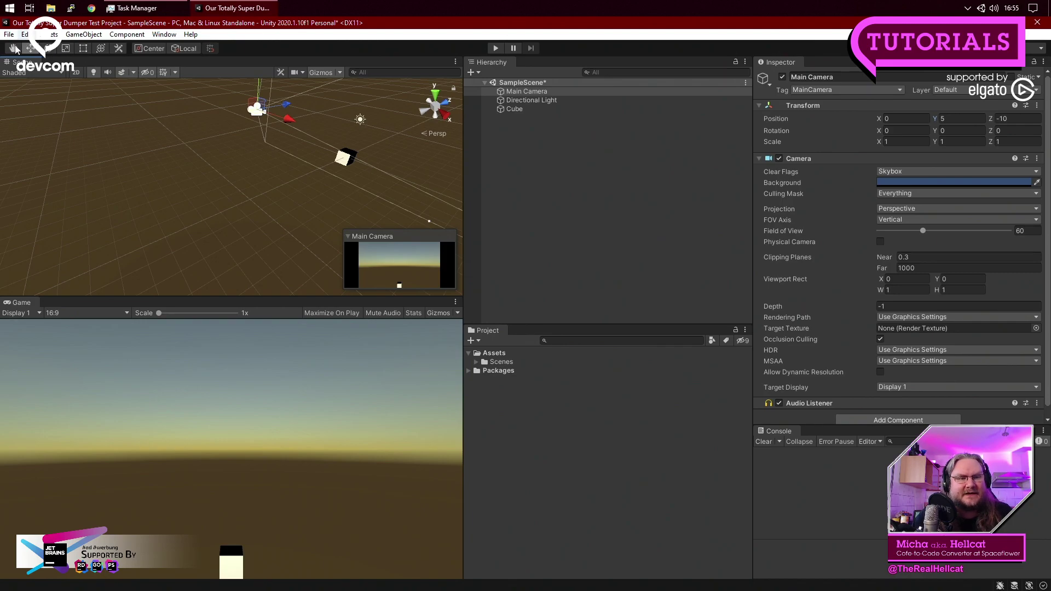
pyautogui.click(48, 50)
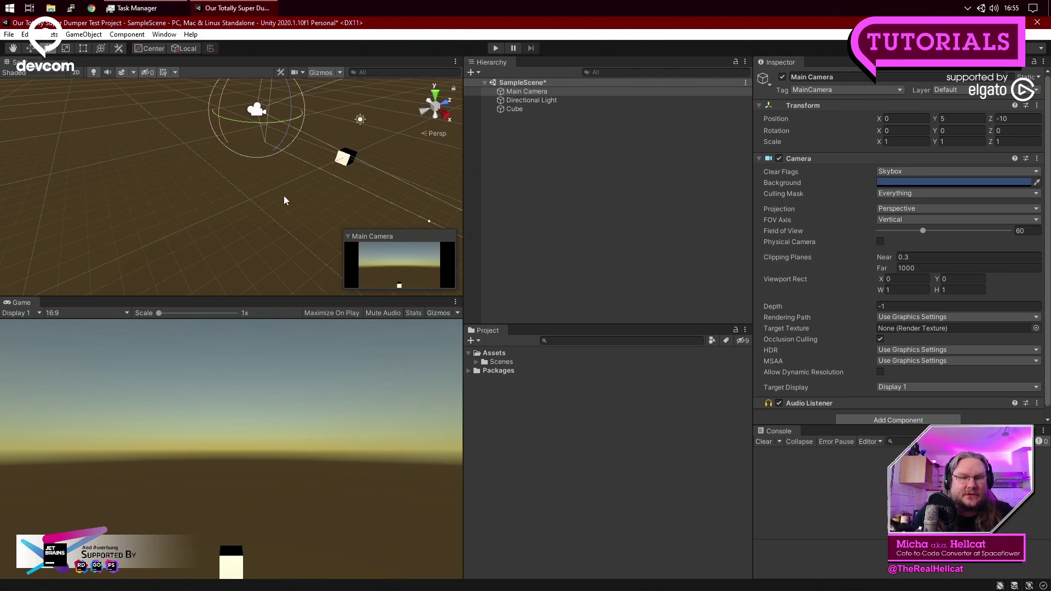
pyautogui.moveTo(286, 169); pyautogui.dragTo(294, 152, button='right')
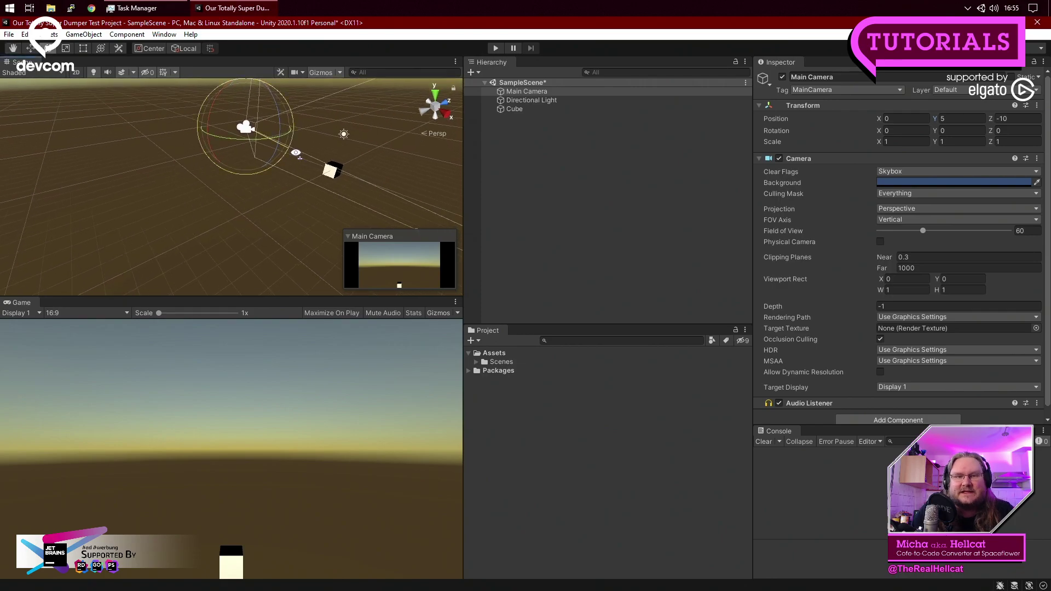
pyautogui.moveTo(294, 152); pyautogui.dragTo(296, 152)
pyautogui.moveTo(296, 152); pyautogui.dragTo(289, 176, button='middle')
pyautogui.click(25, 34)
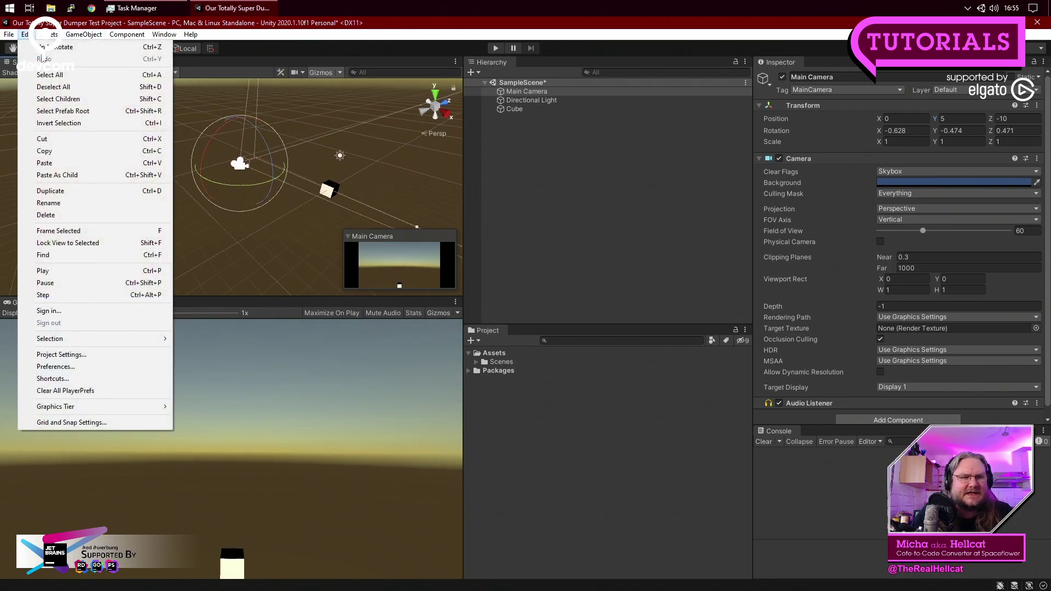
pyautogui.click(402, 43)
# Set the Main Camera's rotation to 0 on the X, Y and Z axes.
pyautogui.click(909, 131)
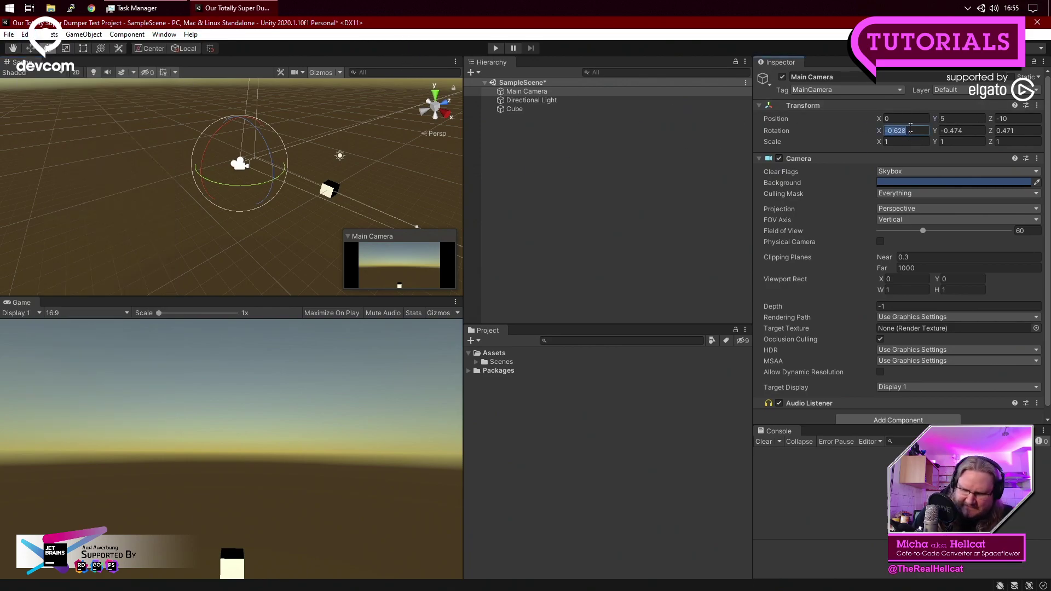
pyautogui.write('0')
pyautogui.press('Tab')
pyautogui.write('0')
pyautogui.click(1012, 131)
pyautogui.write('0')
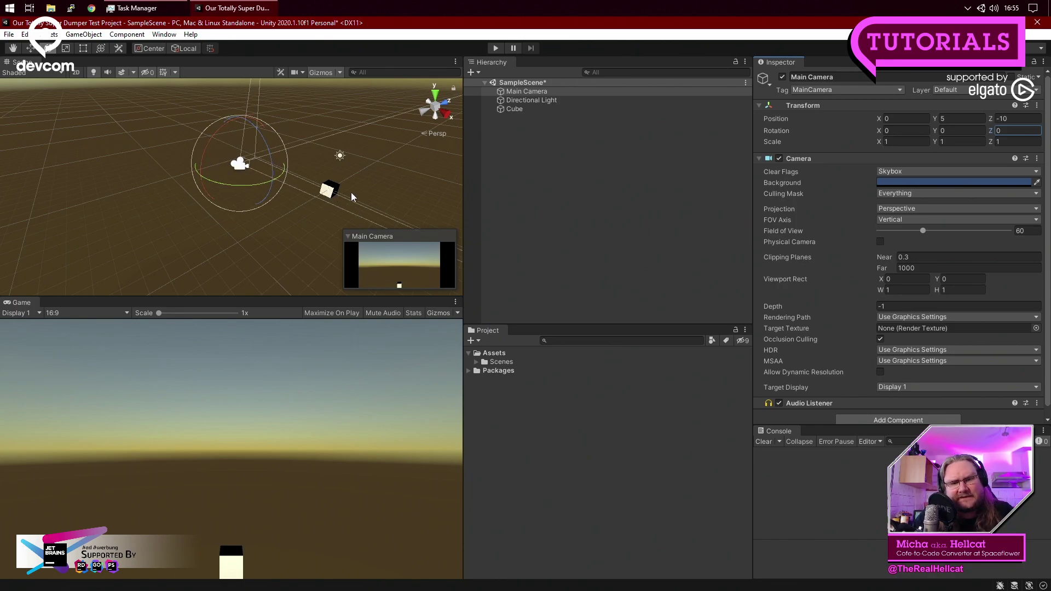
# Tilt the Main Camera down towards the Cube with the Rotate tool, to an X rotation of about 26.25.
pyautogui.moveTo(208, 146); pyautogui.dragTo(244, 156)
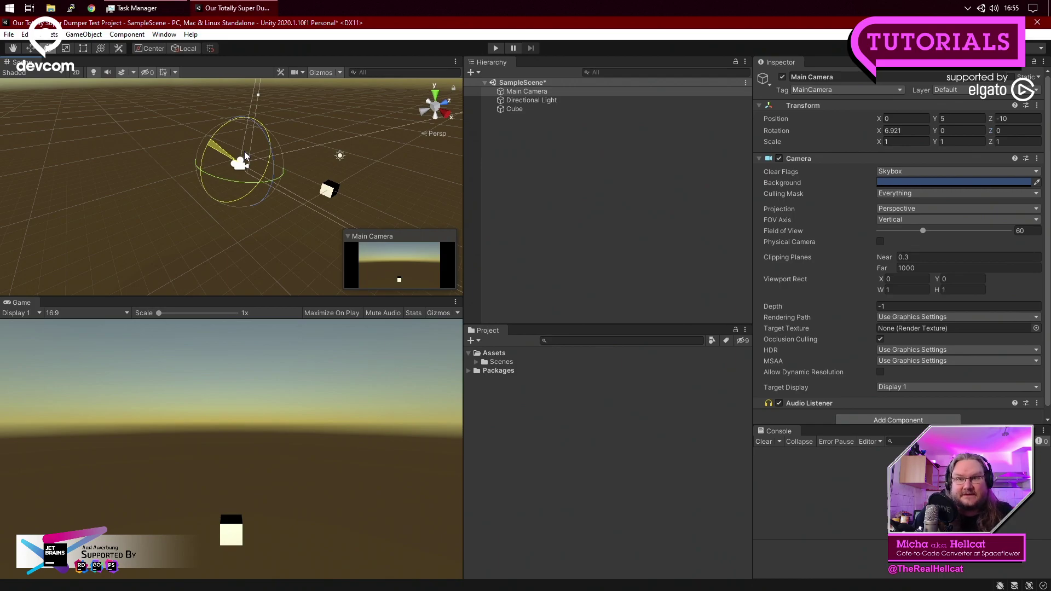
pyautogui.moveTo(245, 156); pyautogui.dragTo(216, 135)
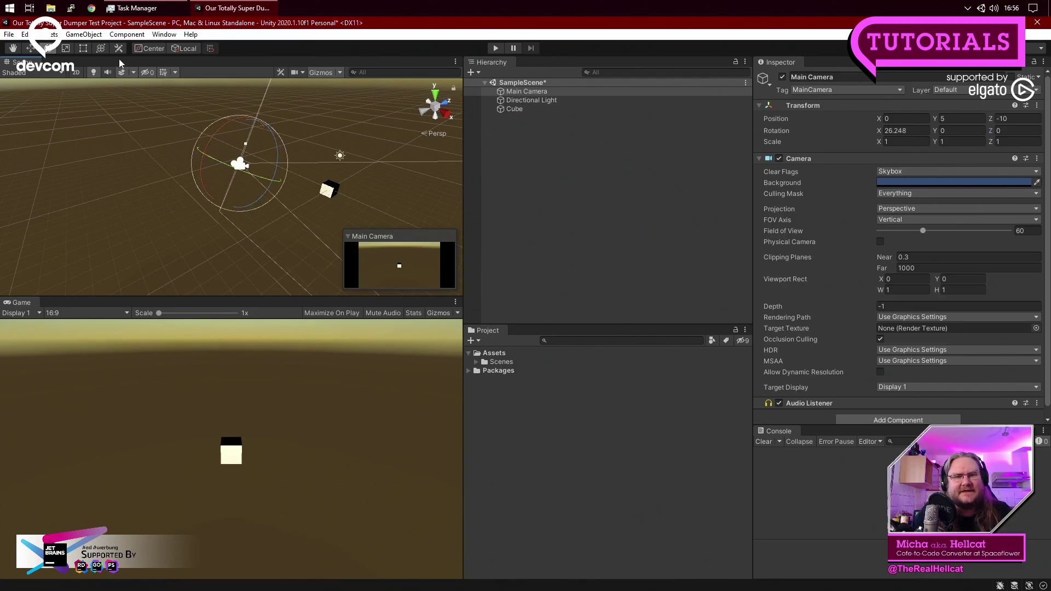
# Try raising the Cube freehand along its Y axis with the Move tool, to a Y position of about 0.13.
pyautogui.click(30, 48)
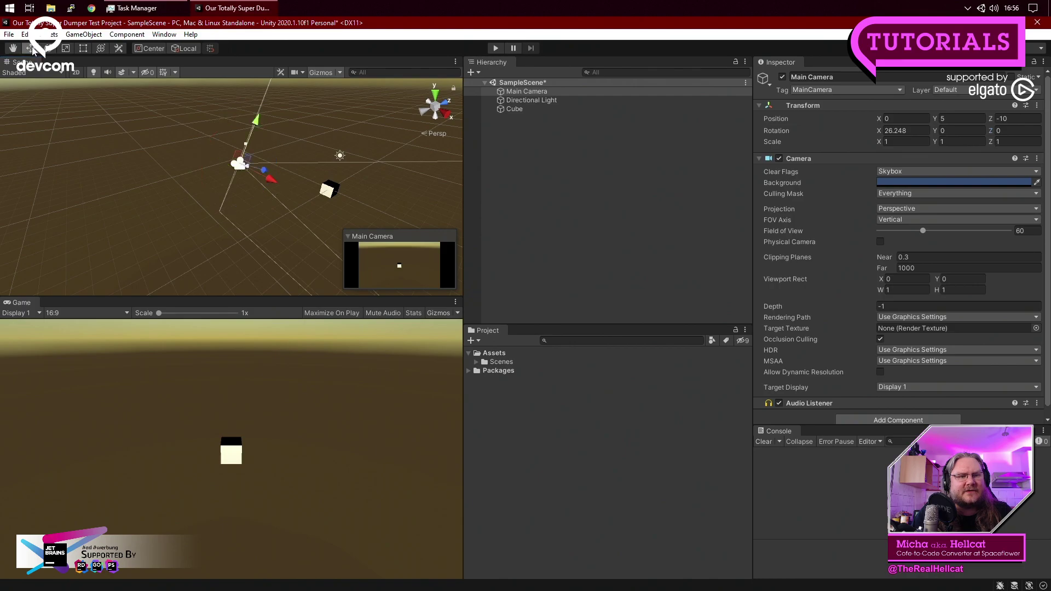
pyautogui.click(329, 192)
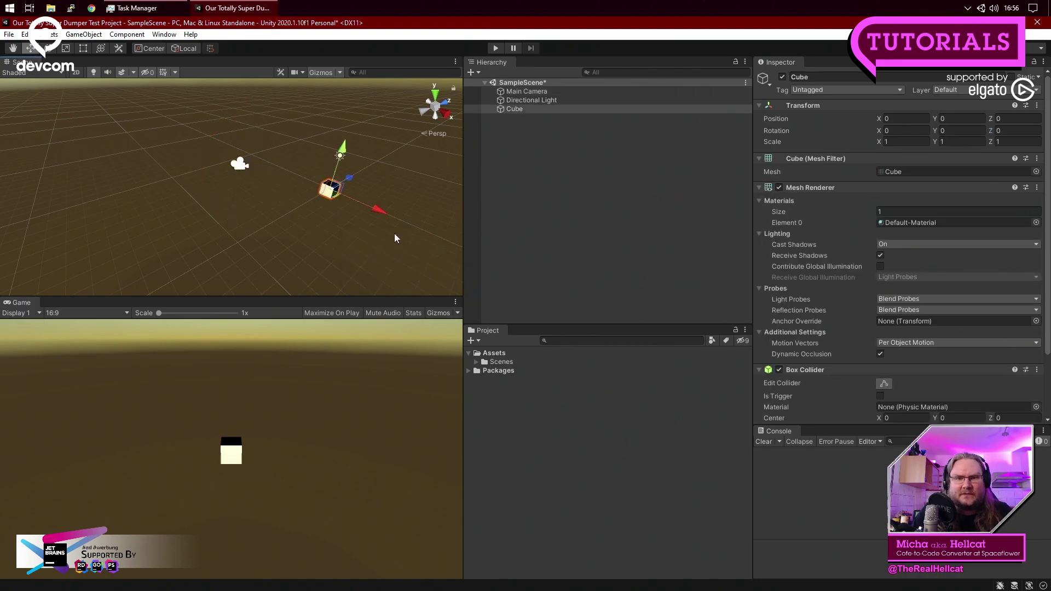
pyautogui.moveTo(347, 149); pyautogui.dragTo(379, 156)
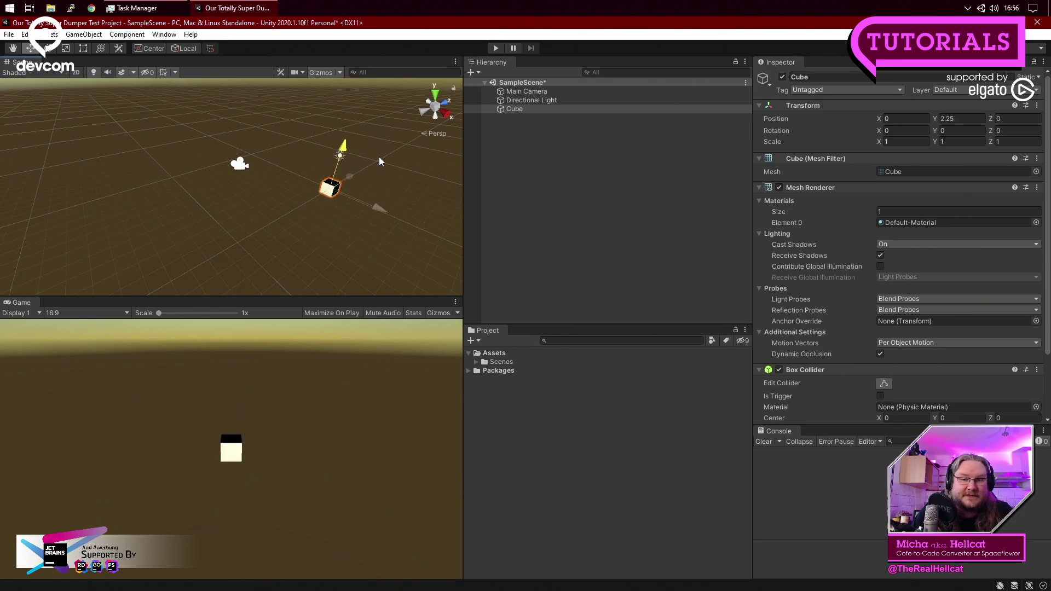
pyautogui.moveTo(237, 193)
pyautogui.mouseDown(button='middle')
pyautogui.moveTo(275, 188)
pyautogui.moveTo(186, 184)
pyautogui.moveTo(226, 195)
pyautogui.mouseUp(button='middle')
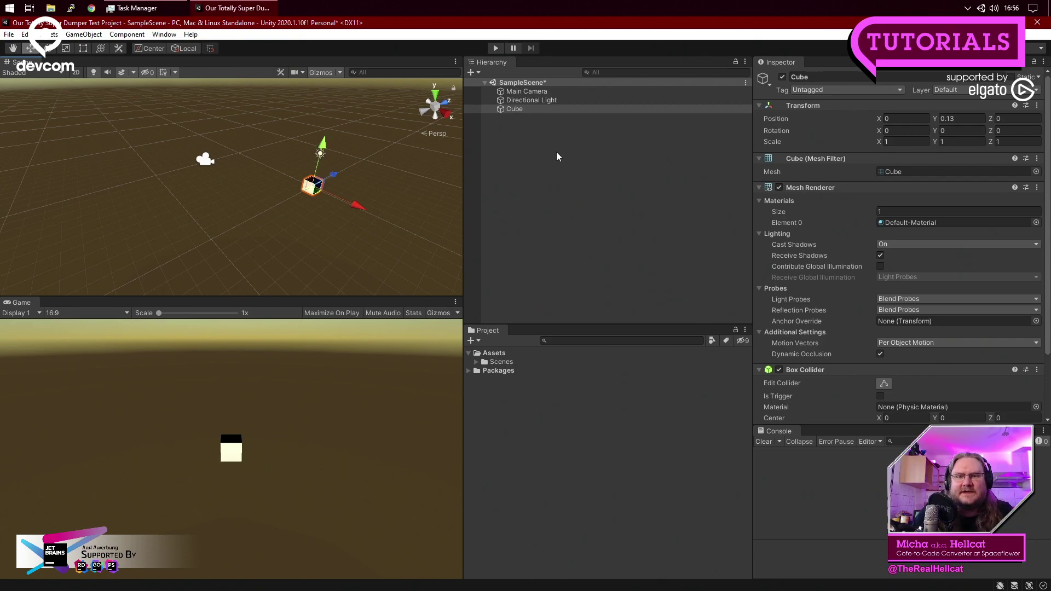
# Set the Cube's Y position to 0.
pyautogui.click(527, 109)
pyautogui.click(958, 118)
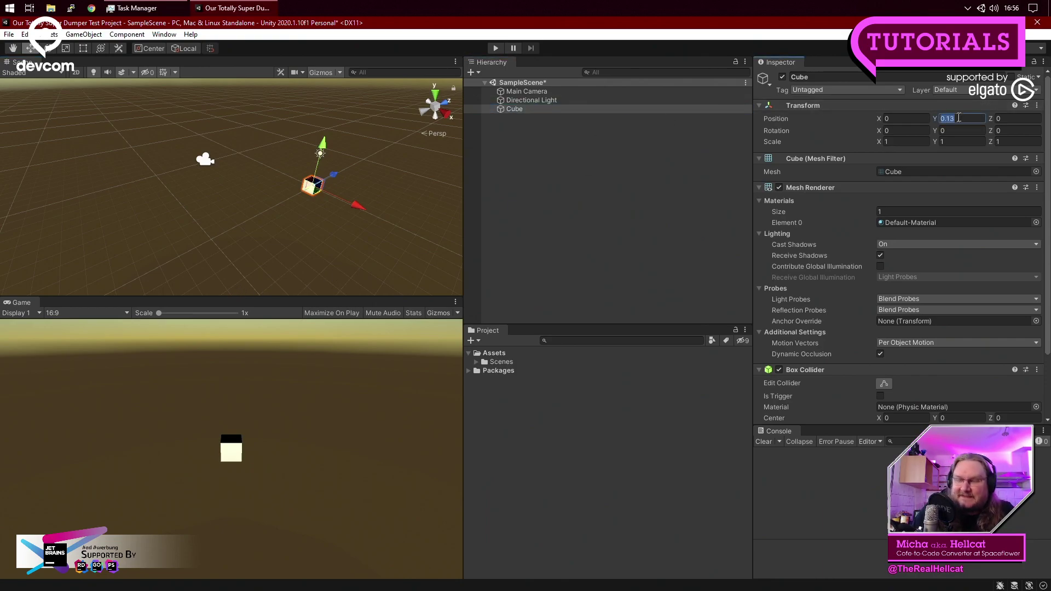
pyautogui.write('0')
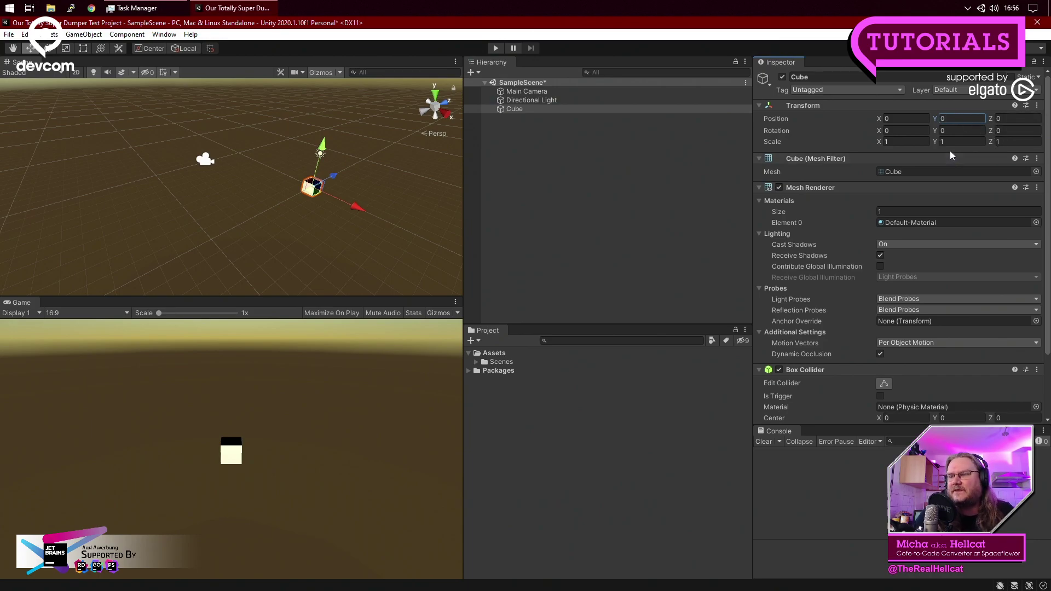
# Add a Sphere 3D object to the scene at the top level of the hierarchy.
pyautogui.click(637, 234)
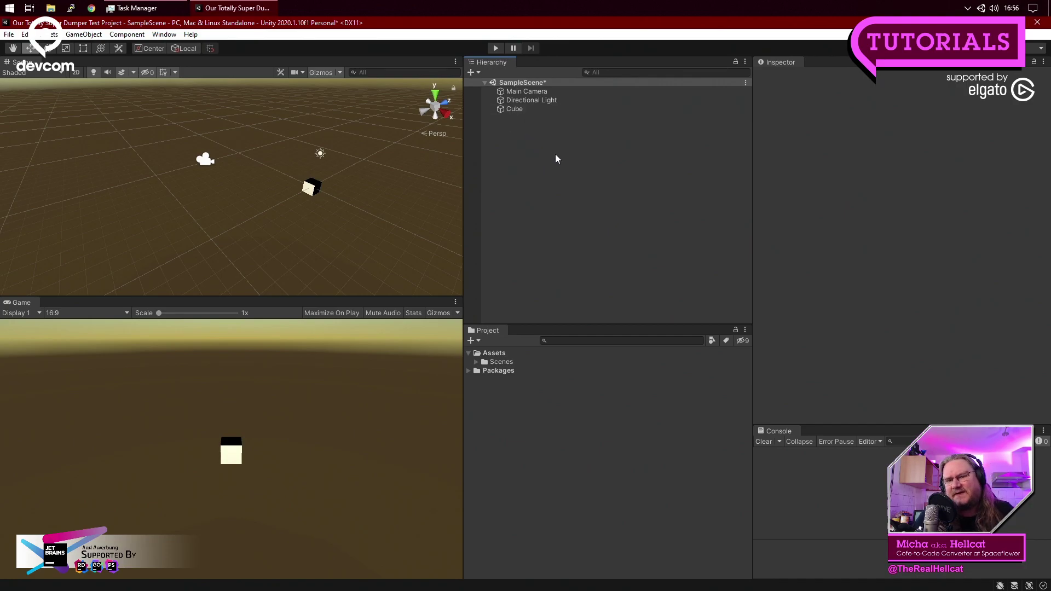
pyautogui.rightClick(530, 156)
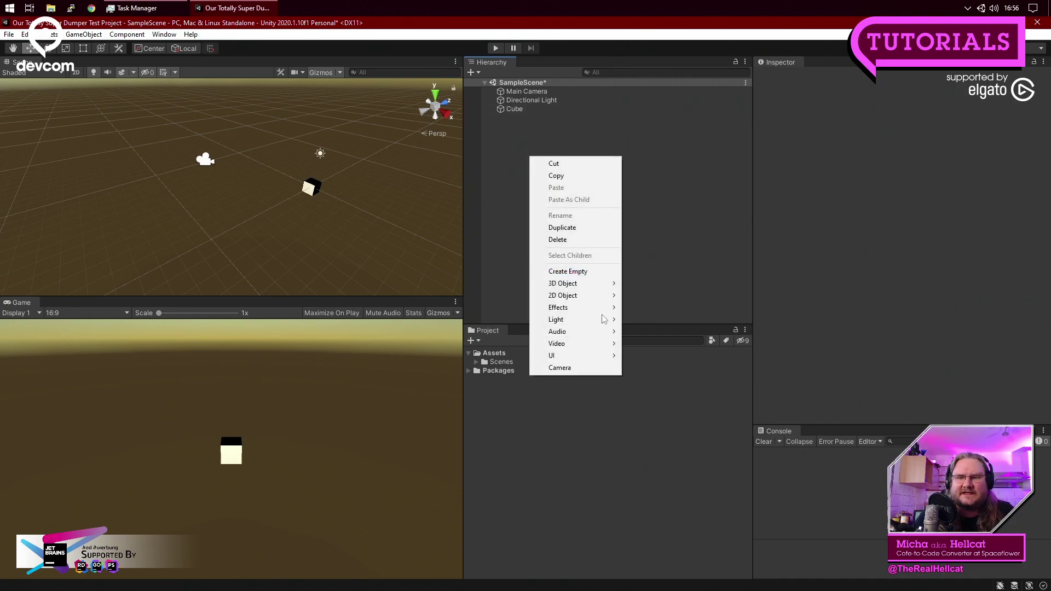
pyautogui.moveTo(599, 284)
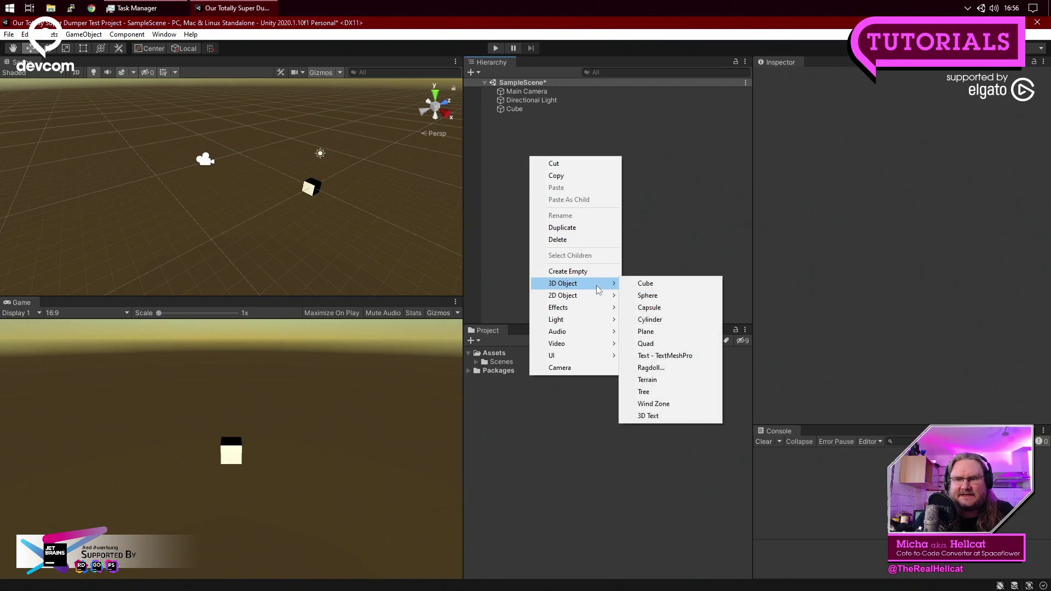
pyautogui.click(666, 296)
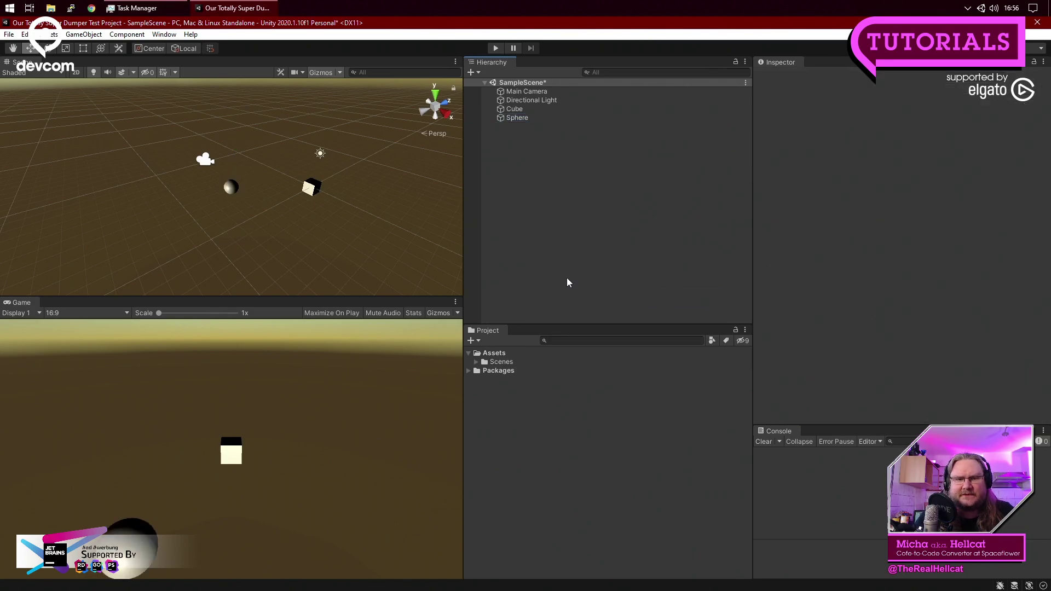
# Centre the Sphere at position 0 on the X, Y and Z axes and raise it onto the Cube with a Y position of 1.
pyautogui.click(235, 194)
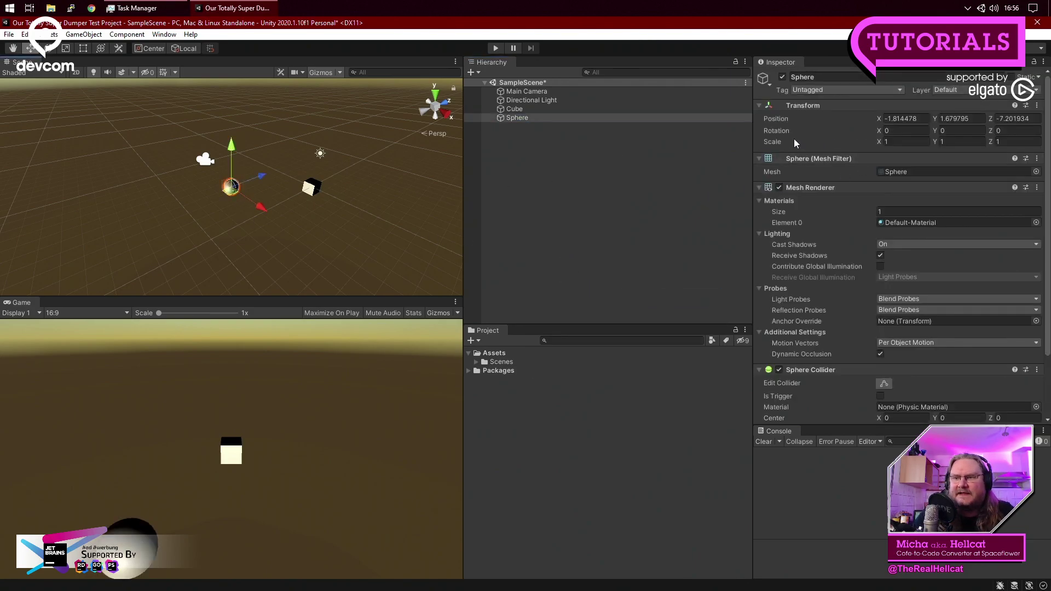
pyautogui.click(916, 122)
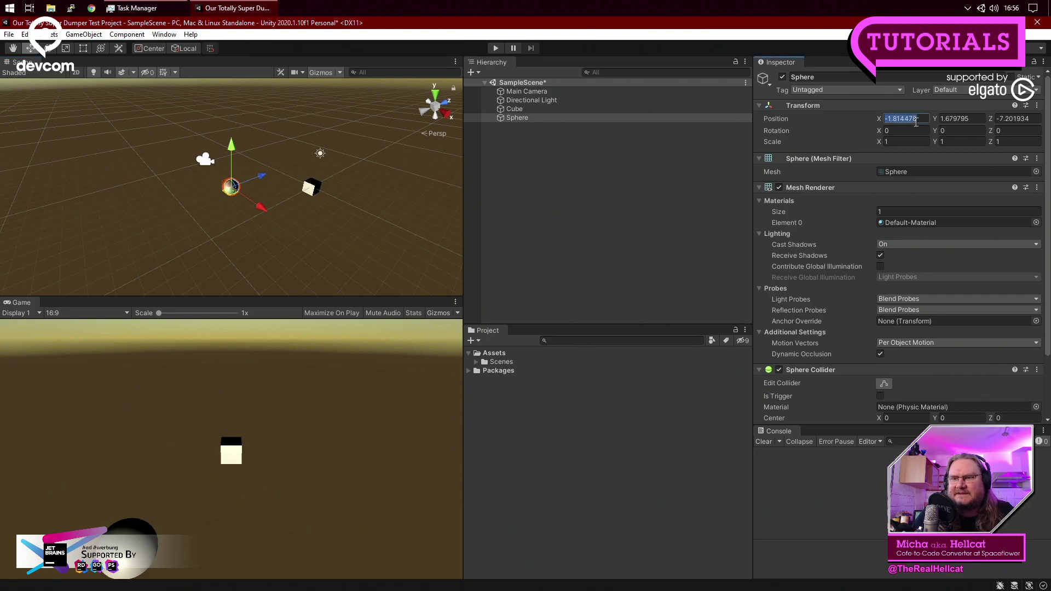
pyautogui.write('0')
pyautogui.click(962, 119)
pyautogui.write('0')
pyautogui.click(1012, 117)
pyautogui.write('0')
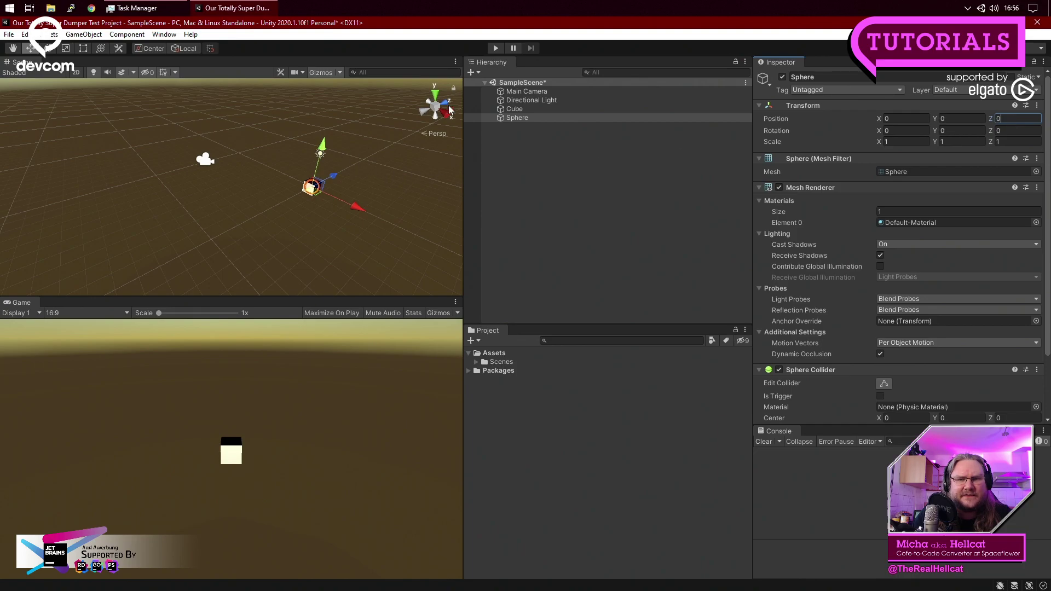
pyautogui.click(964, 119)
pyautogui.write('1')
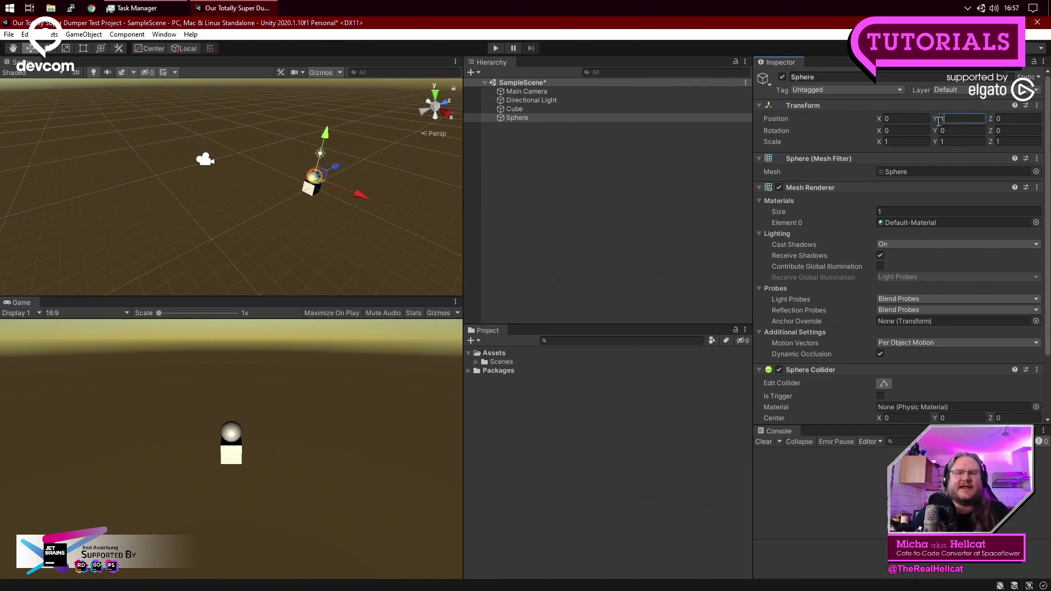
# Examine the Sphere stacked on the Cube in the Scene view from several distances and angles.
pyautogui.scroll(5, 371, 193)
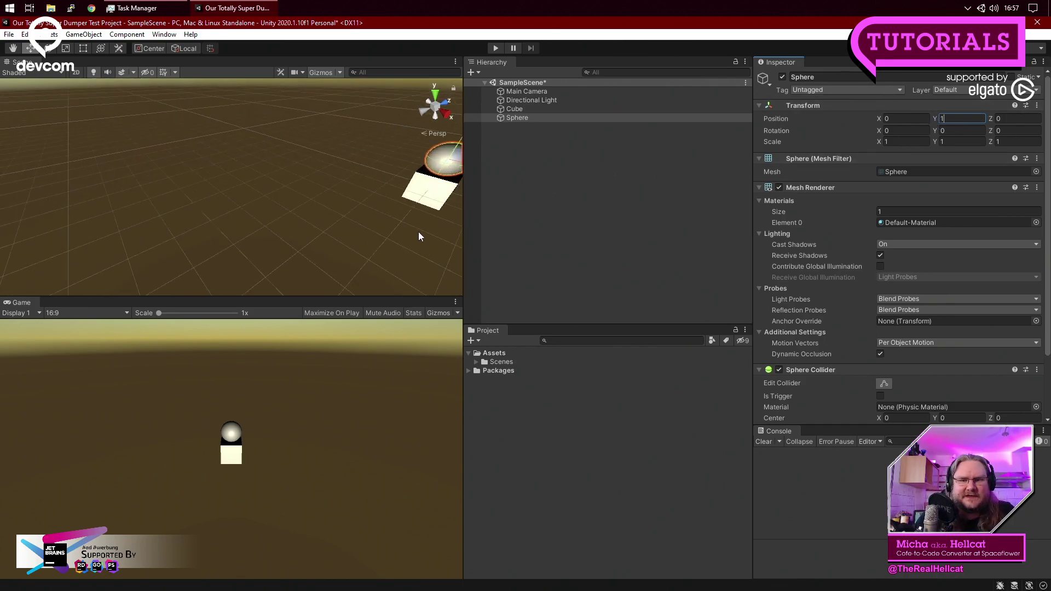
pyautogui.scroll(-8, 397, 229)
pyautogui.scroll(8, 383, 227)
pyautogui.moveTo(395, 227); pyautogui.dragTo(241, 212, button='middle')
pyautogui.scroll(3, 396, 215)
pyautogui.moveTo(405, 215); pyautogui.dragTo(409, 190, button='right')
pyautogui.moveTo(420, 203); pyautogui.dragTo(196, 216, button='middle')
pyautogui.scroll(3, 363, 211)
pyautogui.scroll(-1, 382, 212)
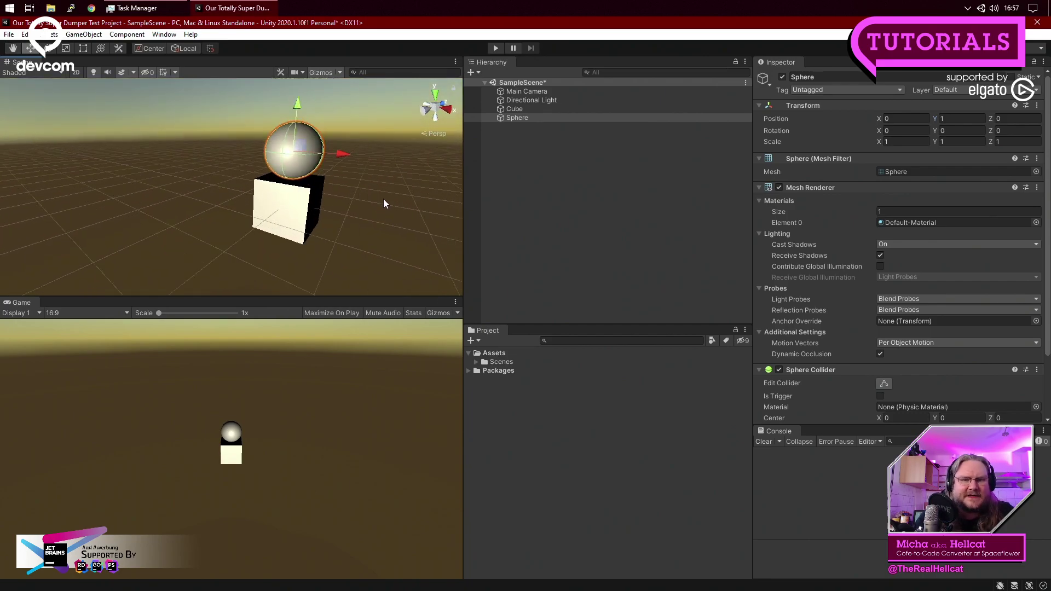
pyautogui.moveTo(383, 199); pyautogui.dragTo(385, 221, button='right')
pyautogui.scroll(1, 385, 220)
pyautogui.scroll(-3, 386, 220)
pyautogui.scroll(4, 385, 220)
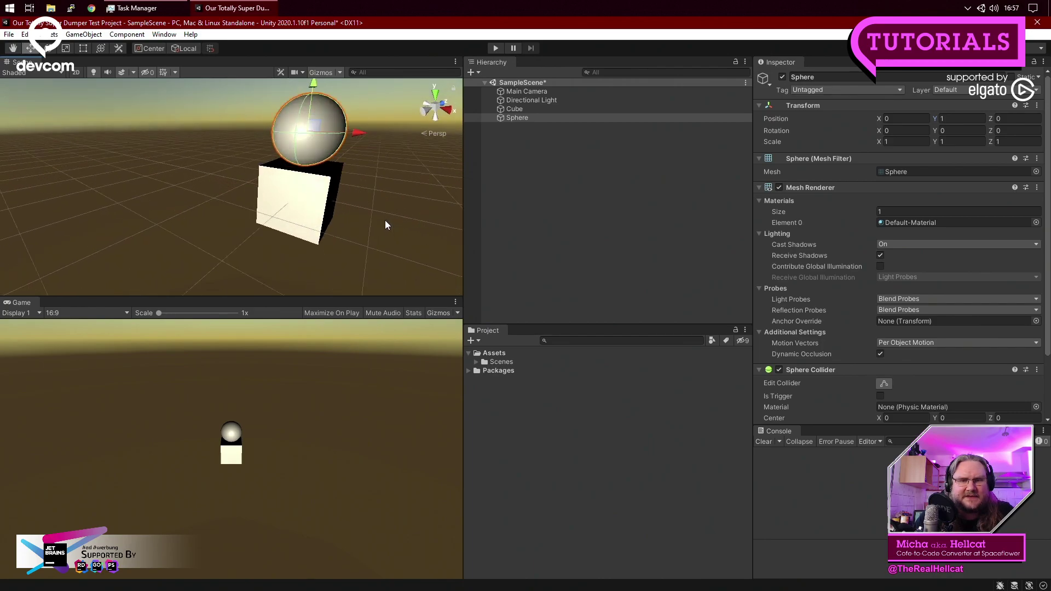
# Move and turn the Scene view away from the objects, and bring the Sphere back into view by focusing on it.
pyautogui.scroll(-6, 376, 219)
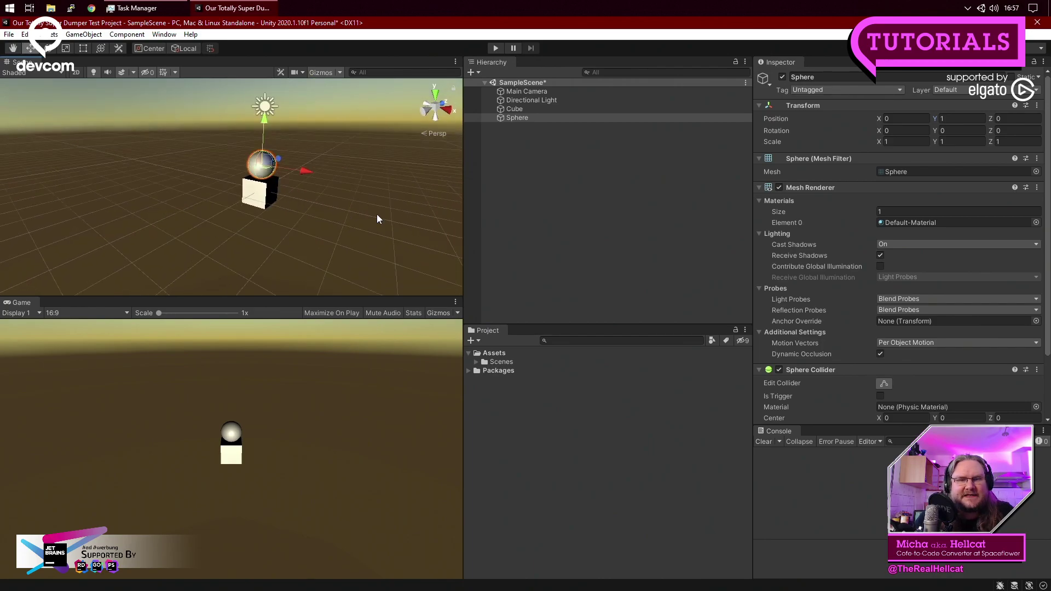
pyautogui.scroll(-4, 381, 222)
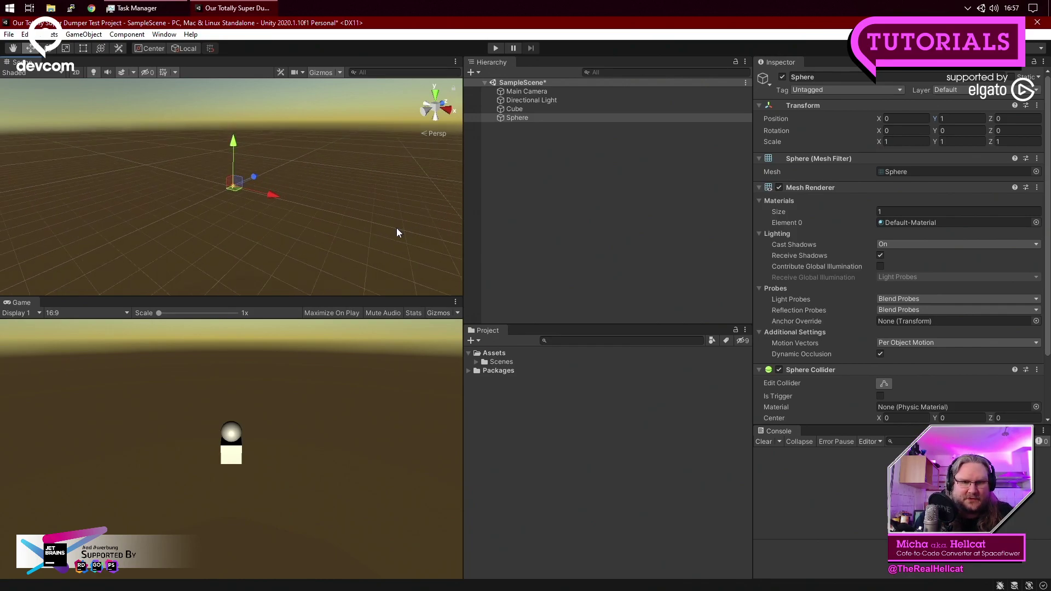
pyautogui.moveTo(396, 230); pyautogui.dragTo(100, 196, button='right')
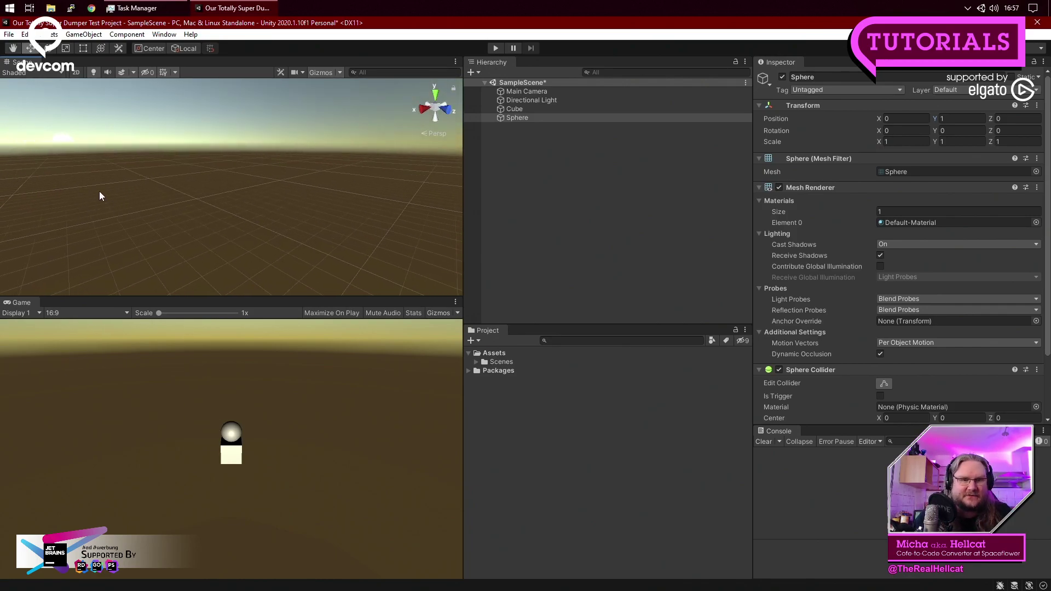
pyautogui.click(633, 243)
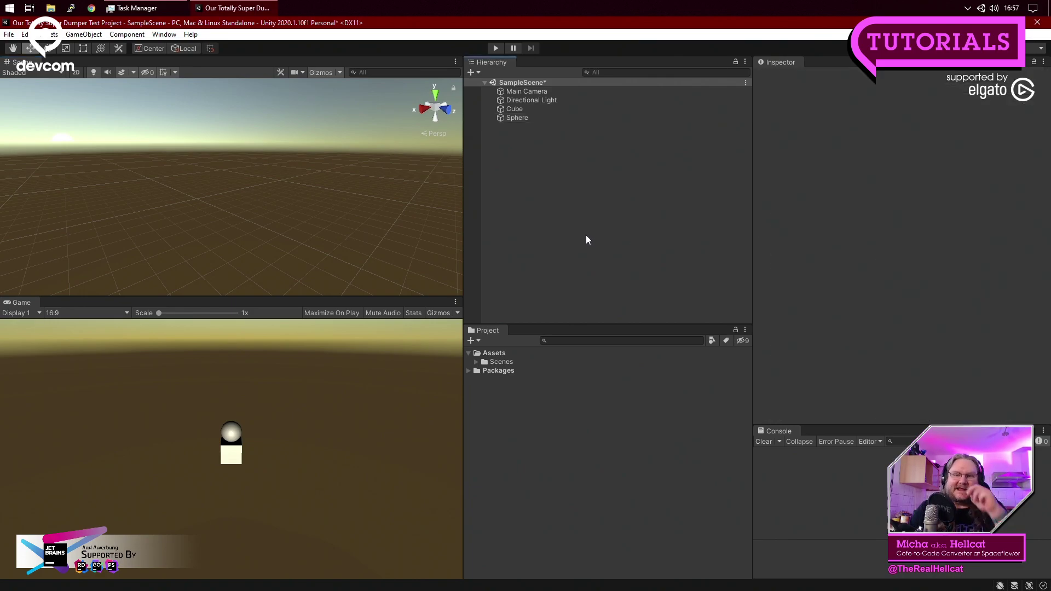
pyautogui.click(524, 118)
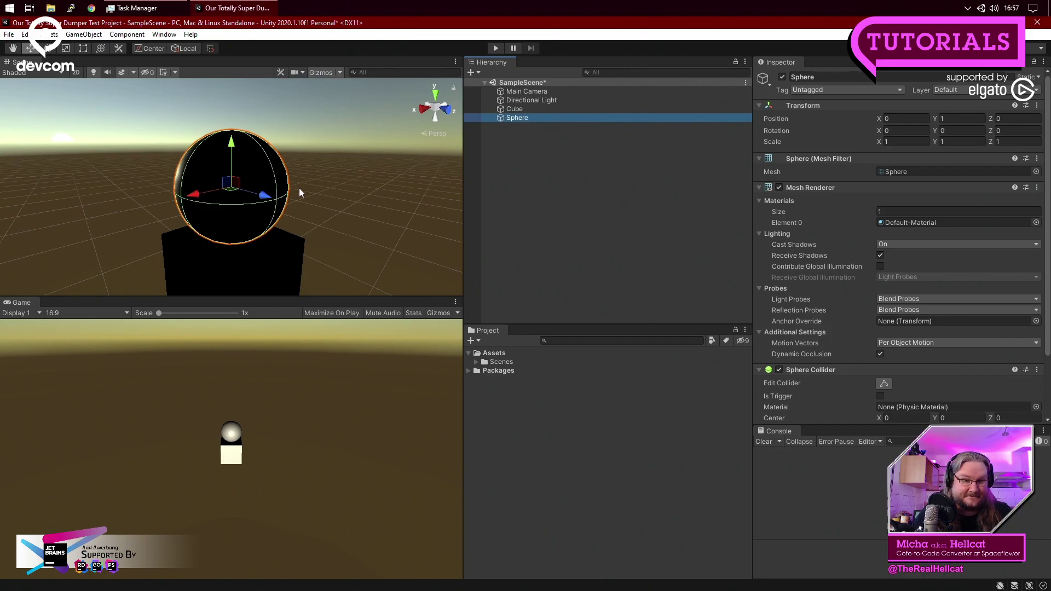
# Turn the Scene view away from the objects again, and select the Cube and frame it in the view.
pyautogui.scroll(-6, 299, 188)
pyautogui.moveTo(280, 203); pyautogui.dragTo(261, 174, button='middle')
pyautogui.moveTo(260, 174); pyautogui.dragTo(22, 158, button='right')
pyautogui.moveTo(199, 180); pyautogui.dragTo(140, 139, button='right')
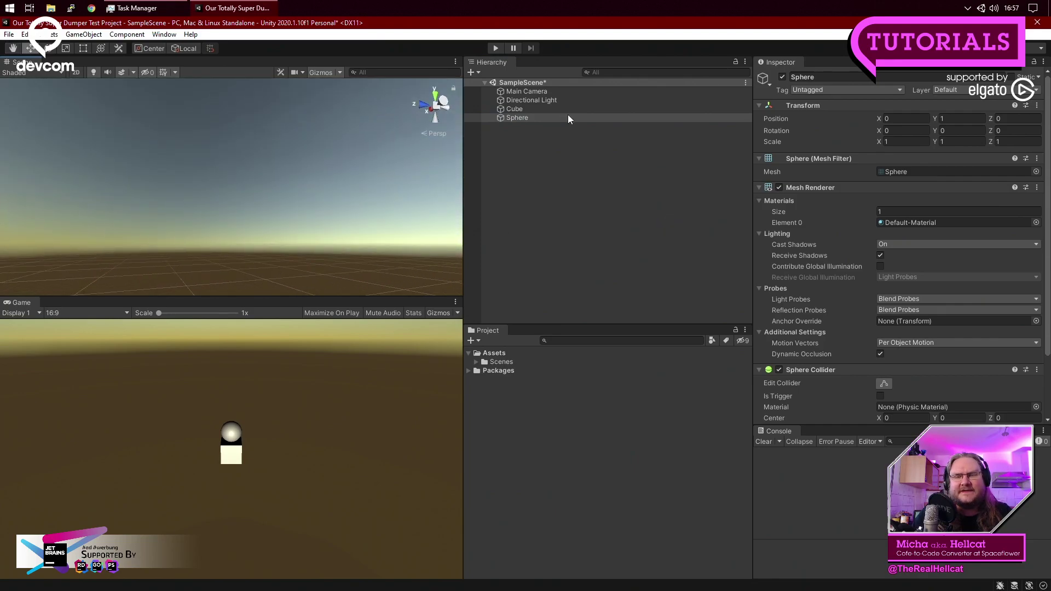
pyautogui.click(520, 109)
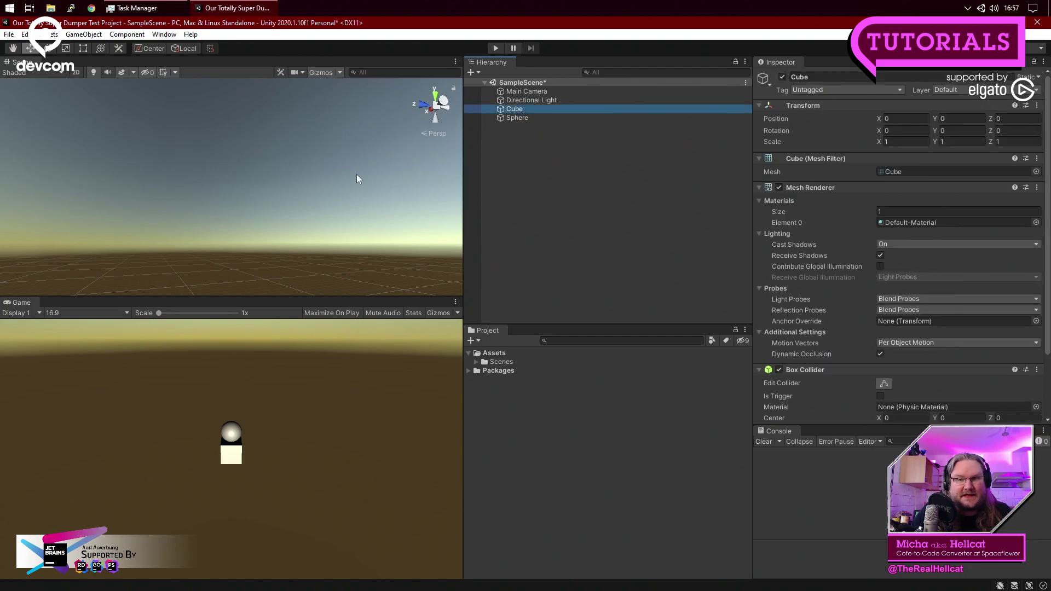
pyautogui.moveTo(356, 174); pyautogui.dragTo(370, 179, button='right')
pyautogui.press('f')
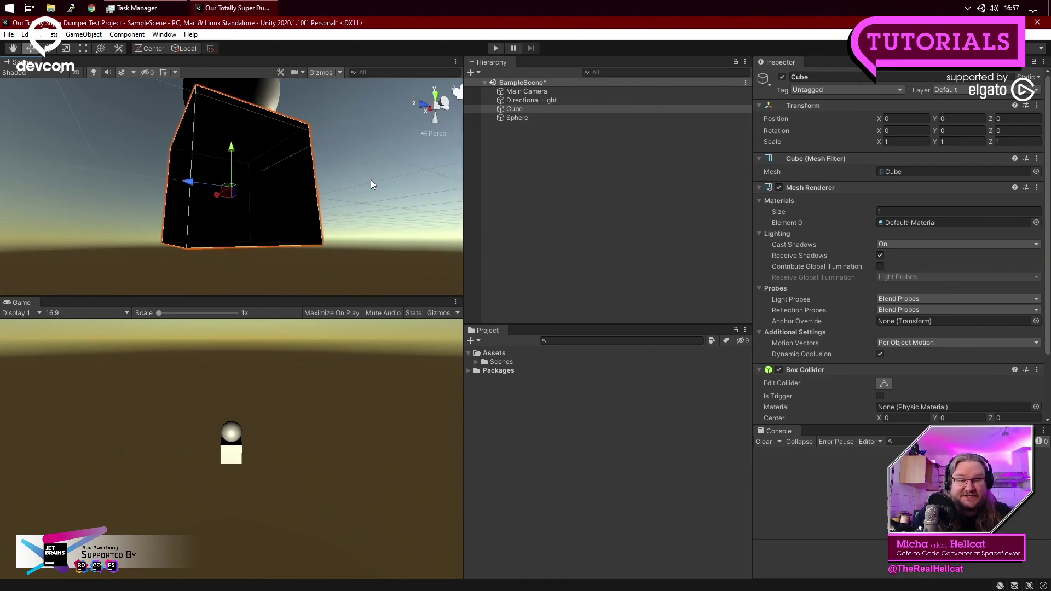
# Focus the Scene view on the Sphere and on the Cube in turn, finishing with the Cube framed.
pyautogui.doubleClick(527, 117)
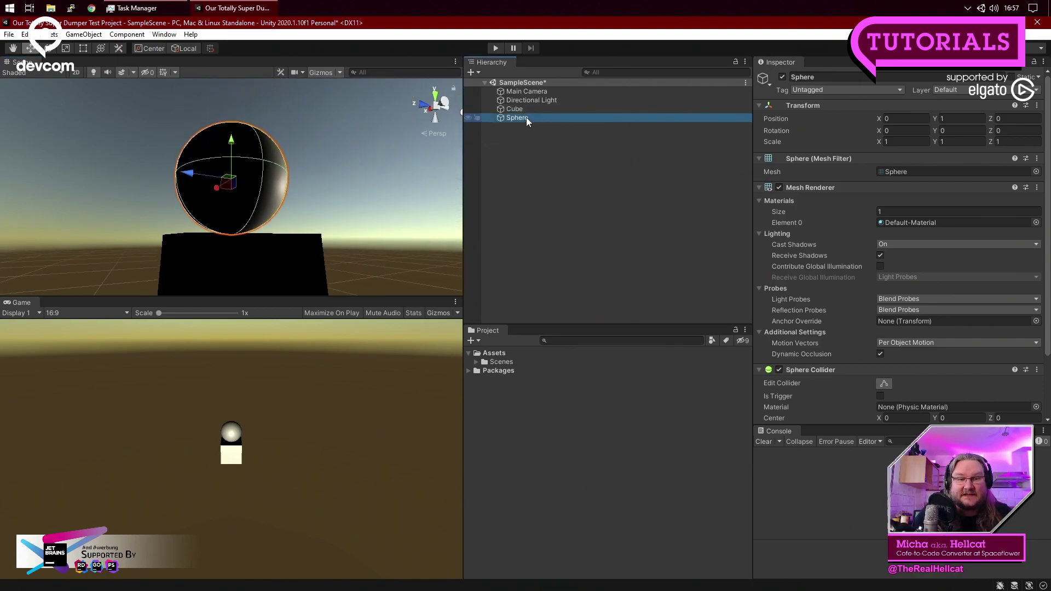
pyautogui.doubleClick(524, 109)
pyautogui.scroll(5, 354, 170)
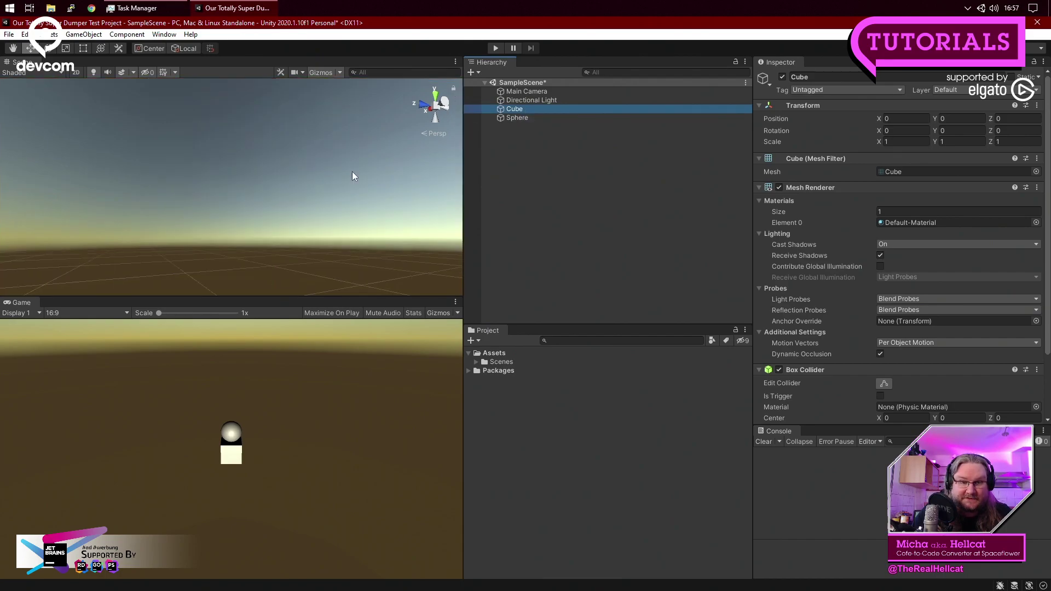
pyautogui.press('f')
pyautogui.moveTo(357, 195); pyautogui.dragTo(347, 232, button='middle')
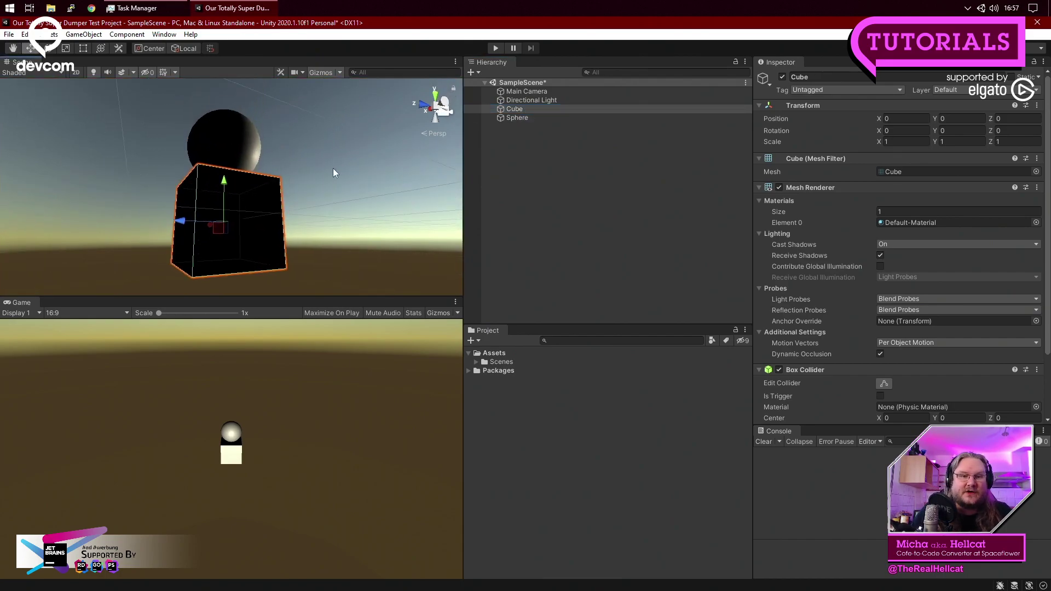
# Examine the stacked cube and sphere from several angles in the Scene view, framing the selected cube.
pyautogui.moveTo(327, 123); pyautogui.dragTo(320, 279, button='middle')
pyautogui.moveTo(318, 152); pyautogui.dragTo(316, 240, button='middle')
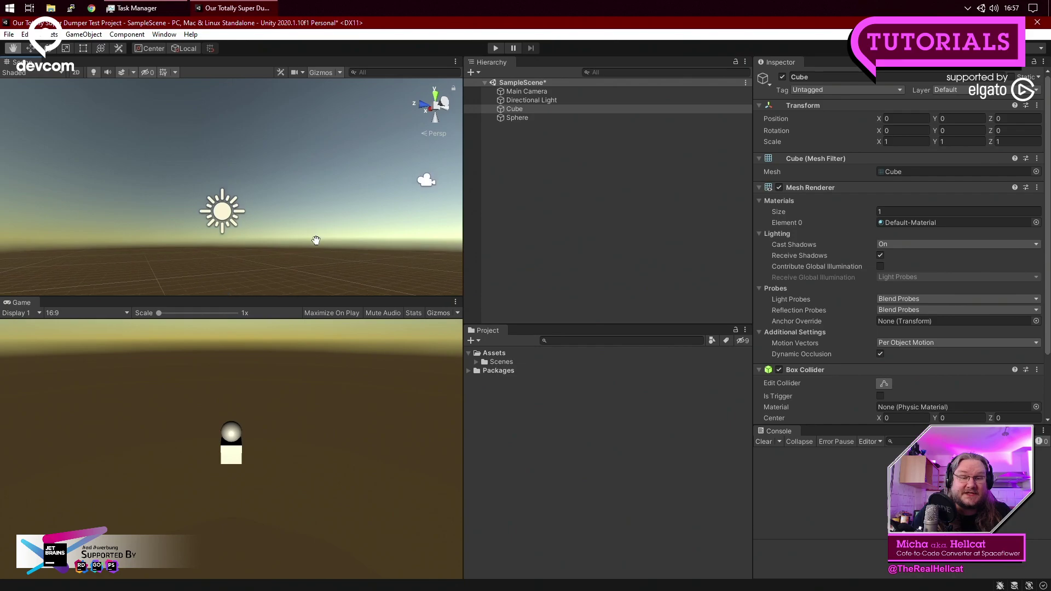
pyautogui.keyDown('alt'); pyautogui.moveTo(264, 156); pyautogui.dragTo(307, 249); pyautogui.keyUp('alt')
pyautogui.moveTo(150, 185); pyautogui.dragTo(349, 204, button='middle')
pyautogui.moveTo(217, 183); pyautogui.dragTo(348, 199, button='middle')
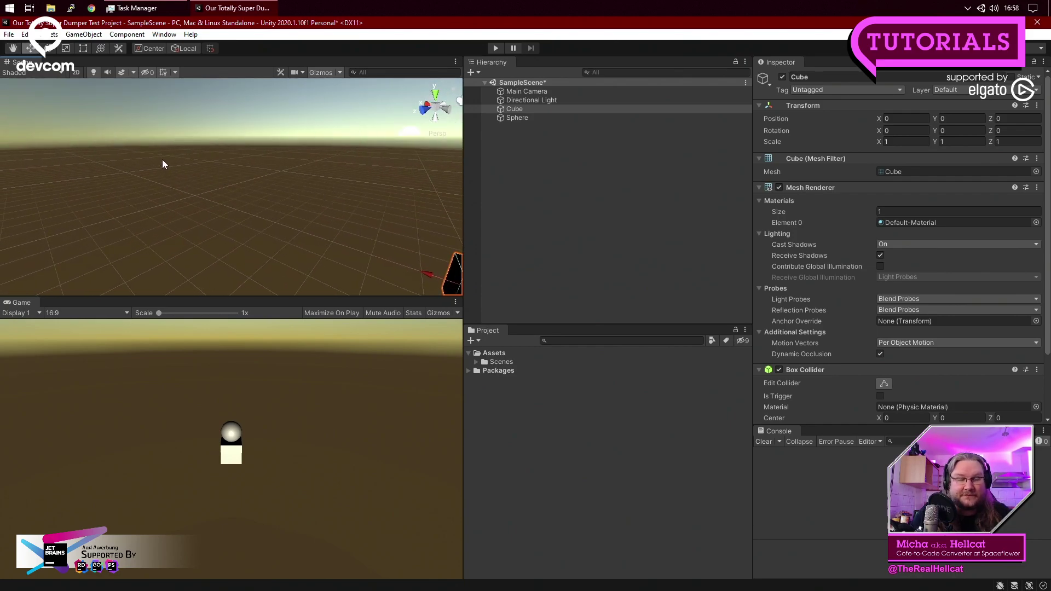
pyautogui.press('f')
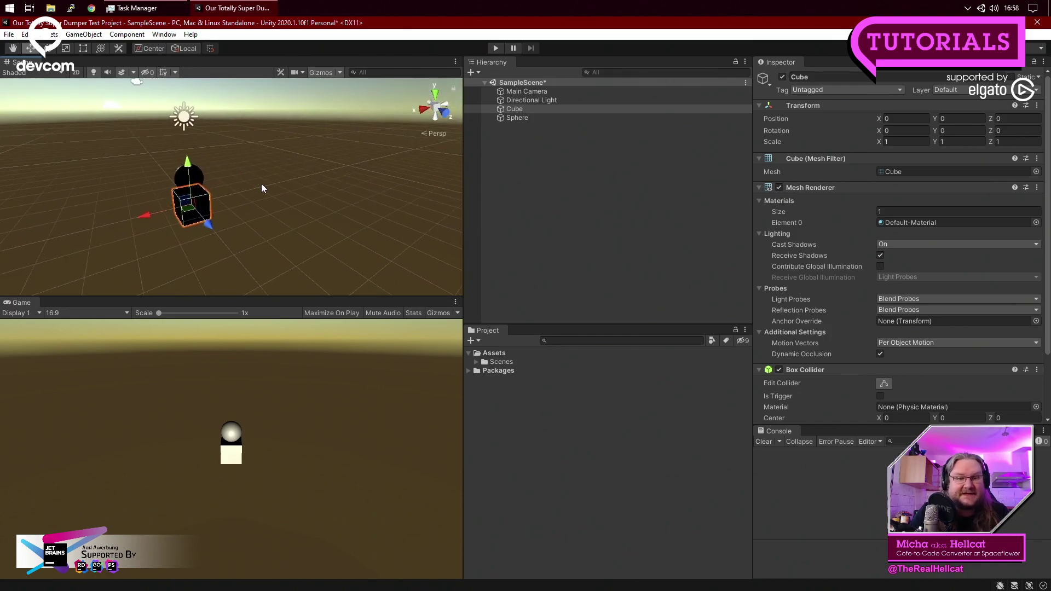
pyautogui.moveTo(149, 156); pyautogui.dragTo(317, 169, button='middle')
pyautogui.moveTo(317, 169); pyautogui.dragTo(454, 185, button='right')
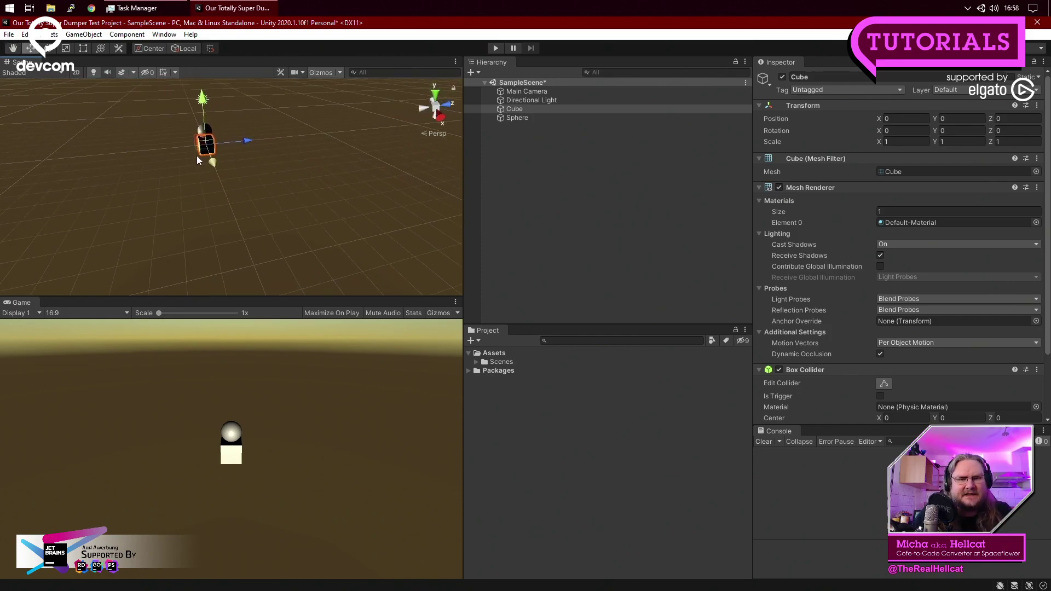
pyautogui.moveTo(16, 137); pyautogui.dragTo(120, 149, button='right')
pyautogui.moveTo(144, 159); pyautogui.dragTo(241, 164, button='middle')
pyautogui.moveTo(66, 170); pyautogui.dragTo(287, 176, button='middle')
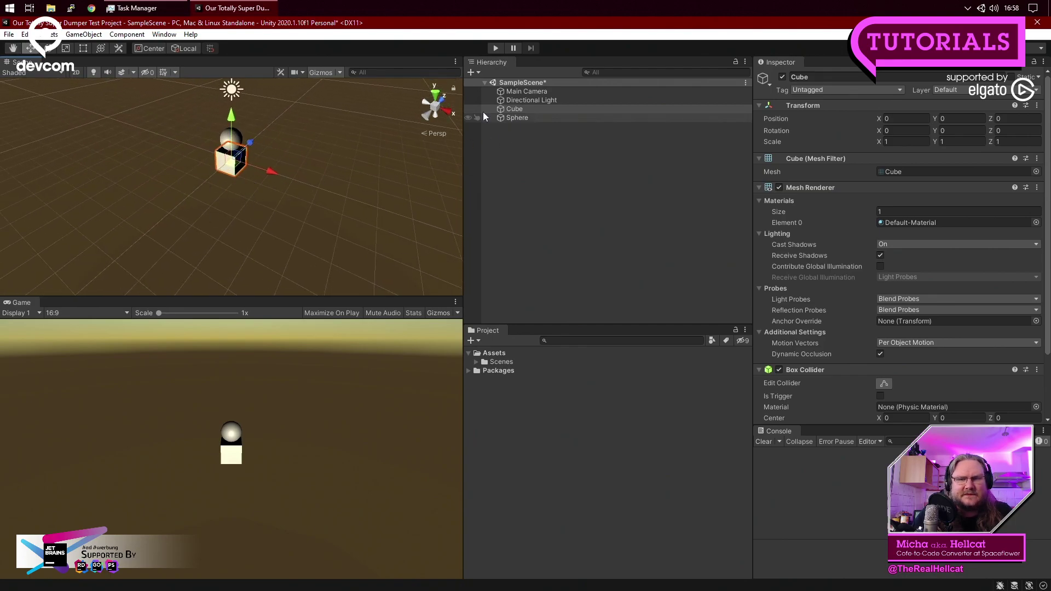
# Frame the sphere in the Scene view, bring the cube beneath it into view, and clear the selection.
pyautogui.click(231, 139)
pyautogui.press('f')
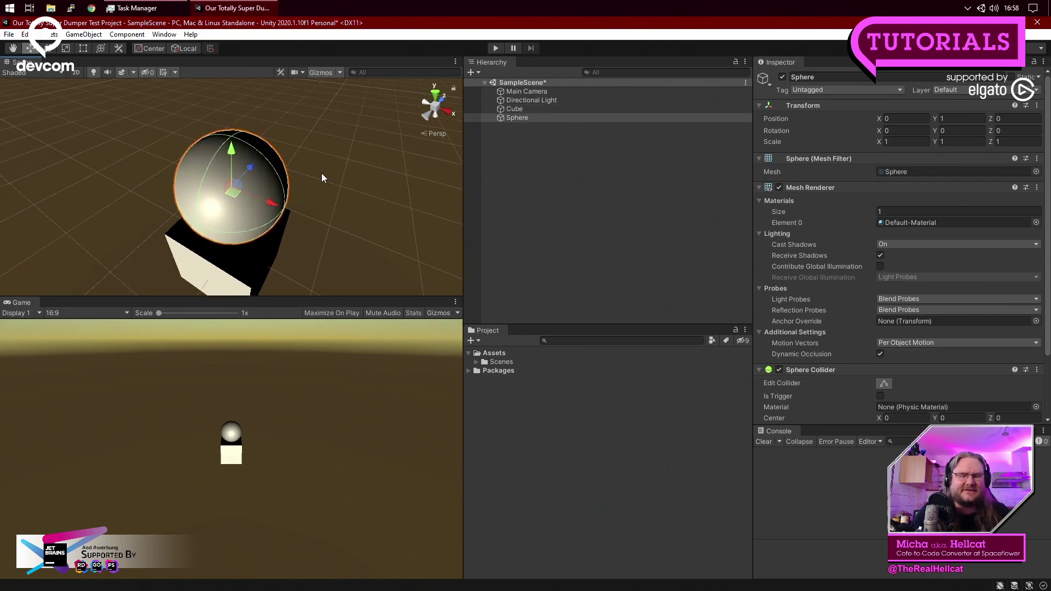
pyautogui.scroll(-3, 337, 219)
pyautogui.moveTo(335, 218); pyautogui.dragTo(335, 153, button='middle')
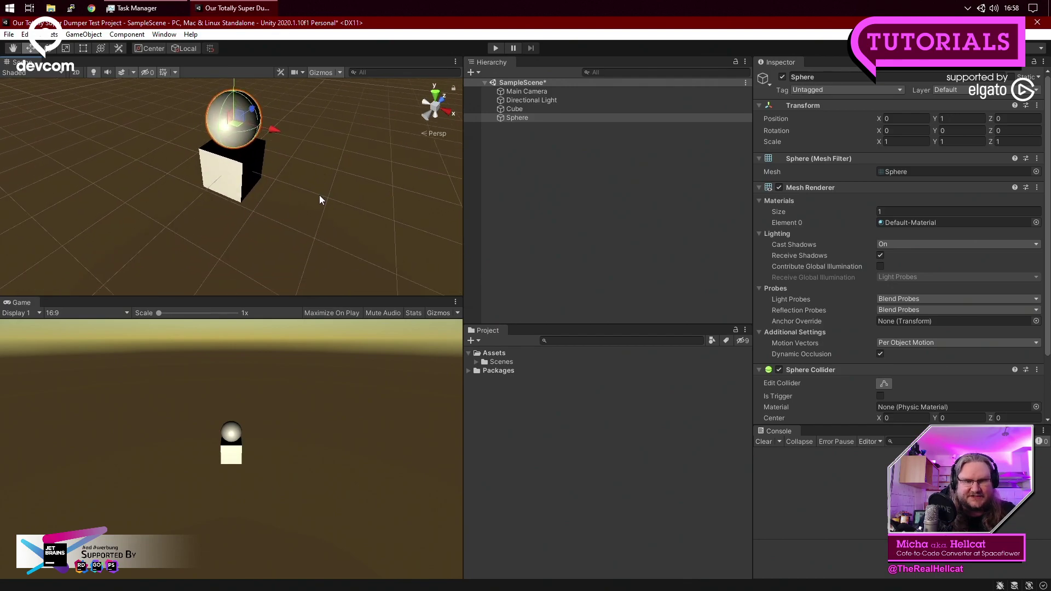
pyautogui.moveTo(319, 195); pyautogui.dragTo(323, 154, button='right')
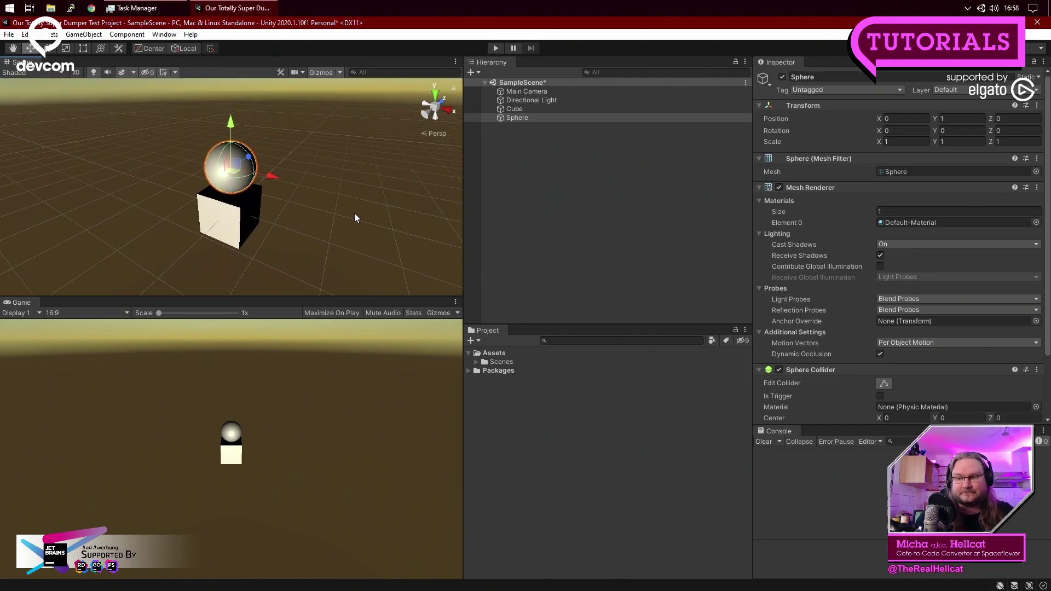
pyautogui.click(356, 215)
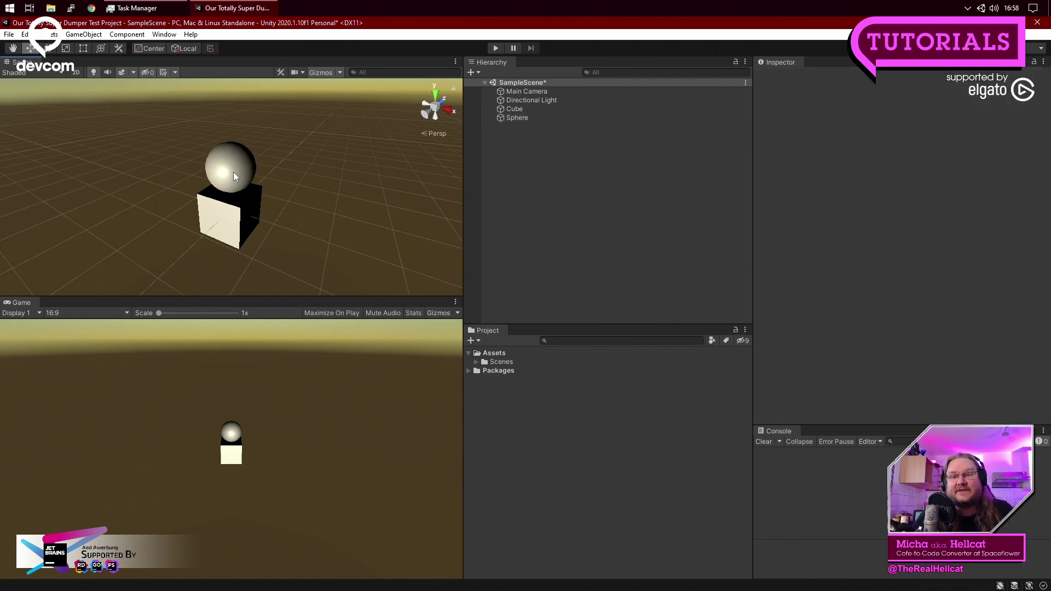
# Move the cube alone along the X axis to about 1.29, and reset its X position to 0.
pyautogui.click(515, 109)
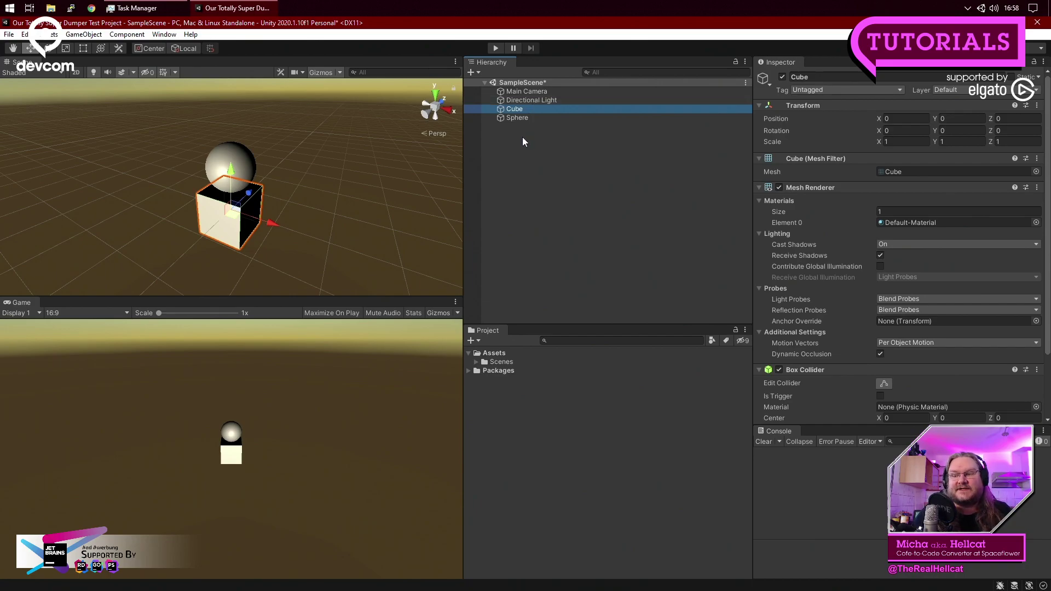
pyautogui.click(533, 150)
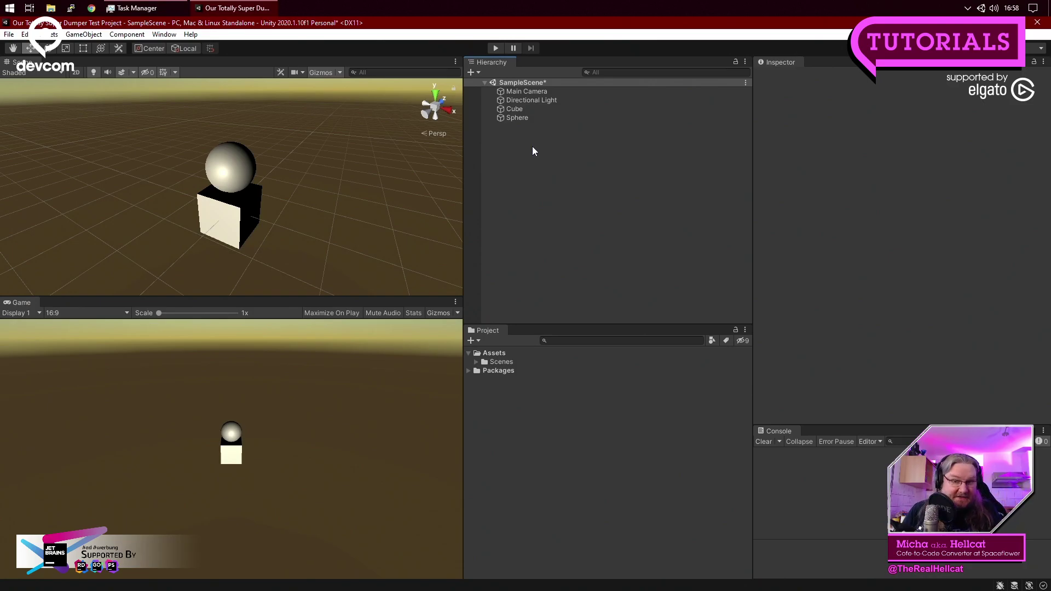
pyautogui.click(518, 109)
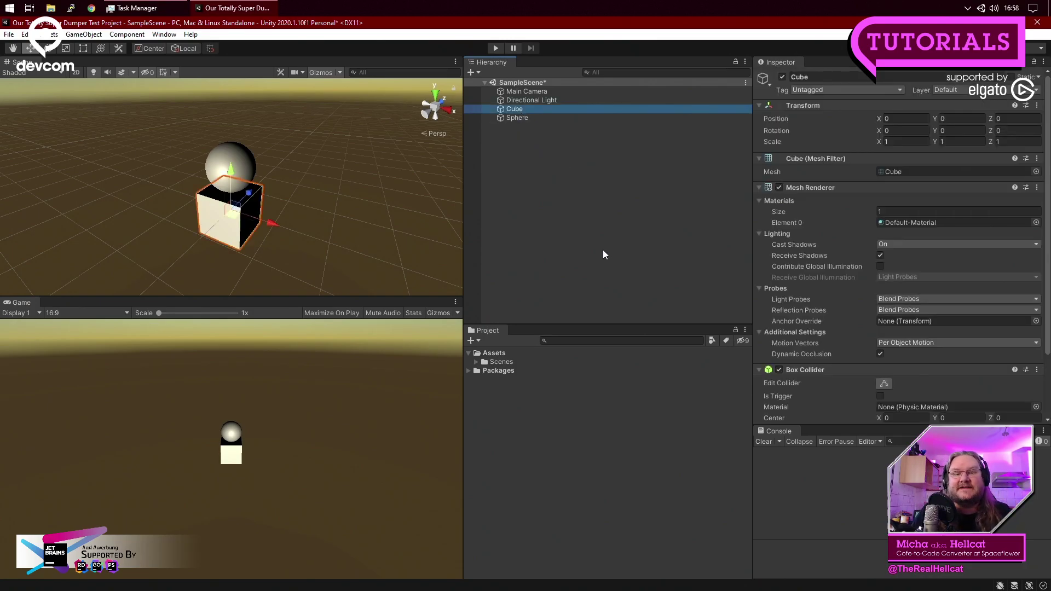
pyautogui.moveTo(270, 224)
pyautogui.mouseDown()
pyautogui.moveTo(408, 255)
pyautogui.moveTo(404, 271)
pyautogui.moveTo(134, 206)
pyautogui.moveTo(196, 204)
pyautogui.moveTo(256, 220)
pyautogui.moveTo(181, 216)
pyautogui.moveTo(289, 238)
pyautogui.moveTo(268, 235)
pyautogui.mouseUp()
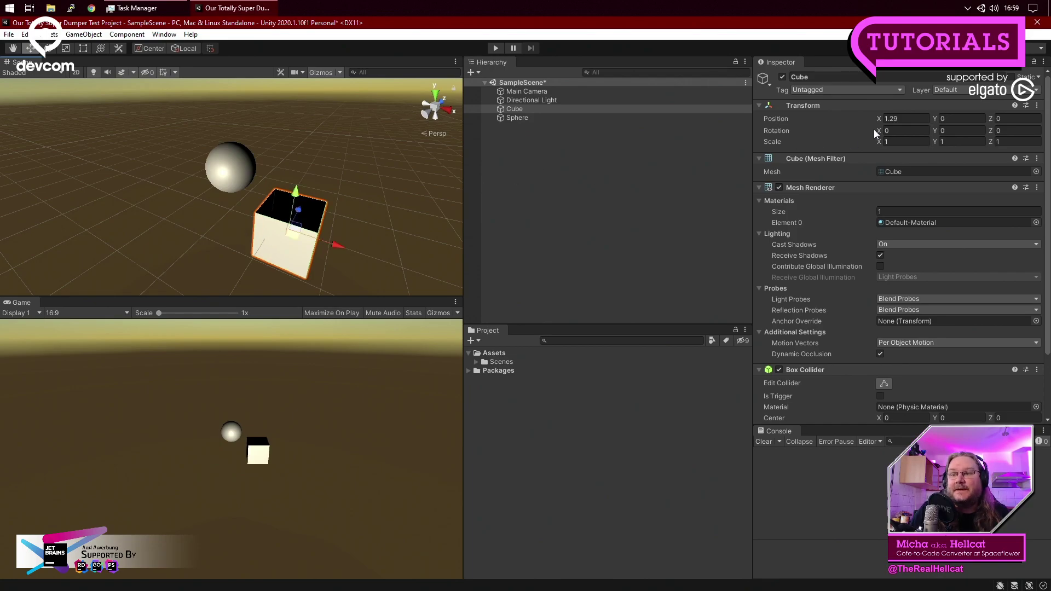
pyautogui.click(914, 119)
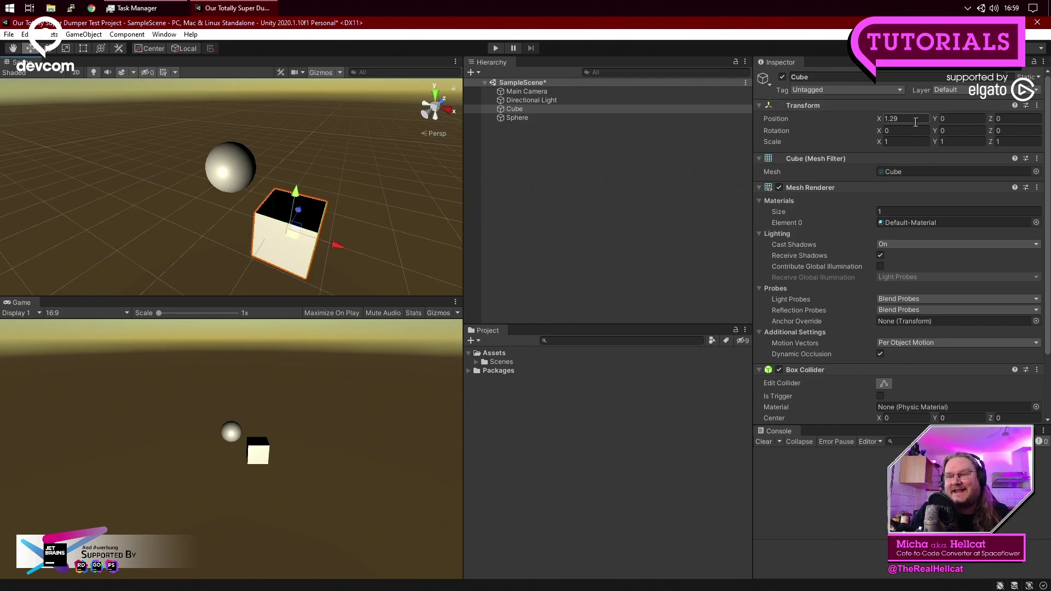
pyautogui.write('0')
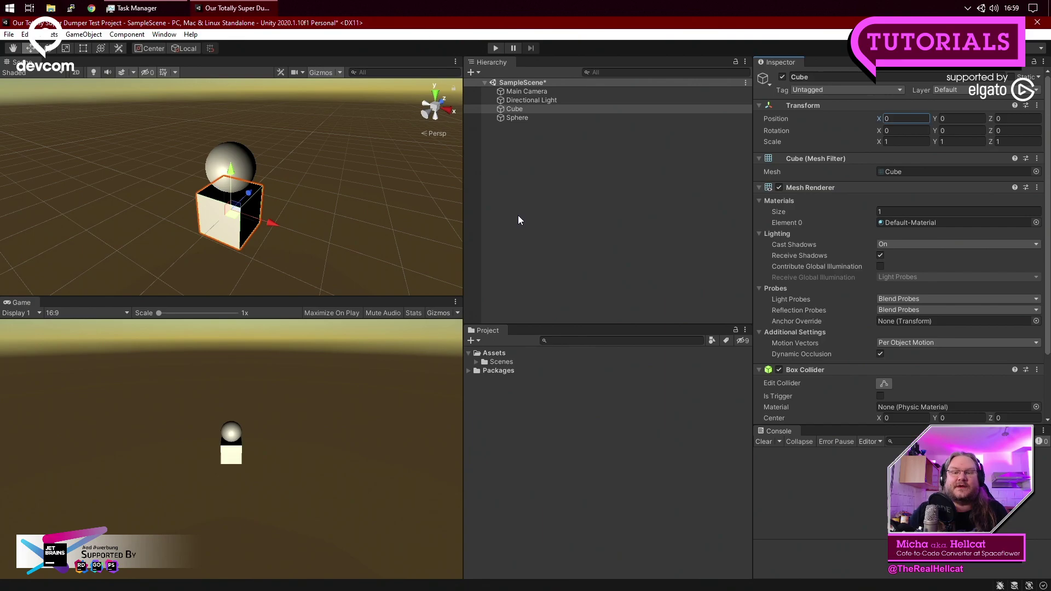
pyautogui.click(419, 235)
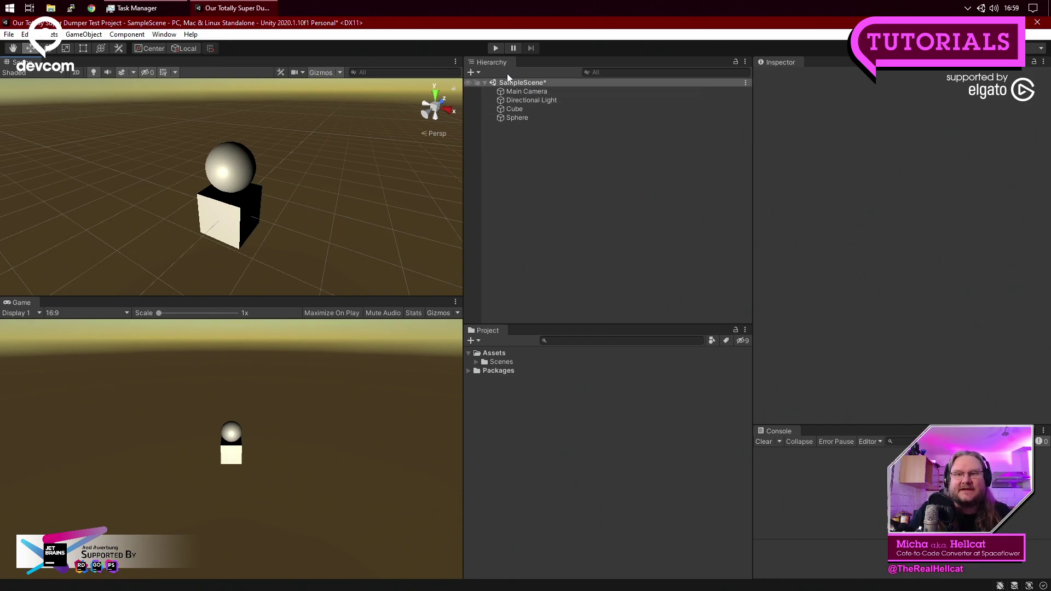
# Make the Sphere a child of the Cube in the scene hierarchy, keeping the Cube's branch expanded.
pyautogui.click(514, 118)
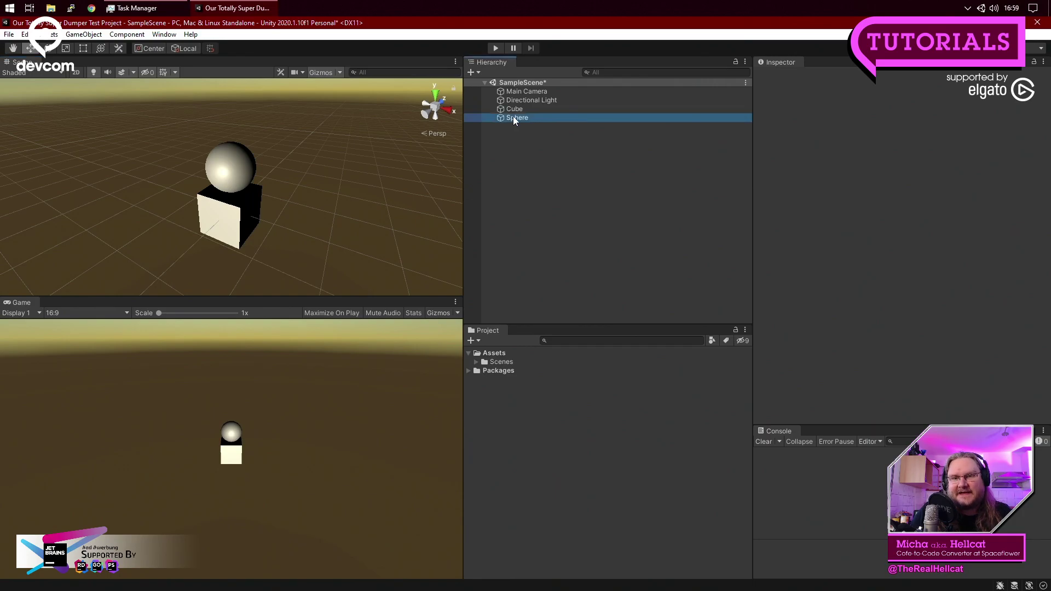
pyautogui.moveTo(514, 116); pyautogui.dragTo(517, 110)
pyautogui.click(584, 172)
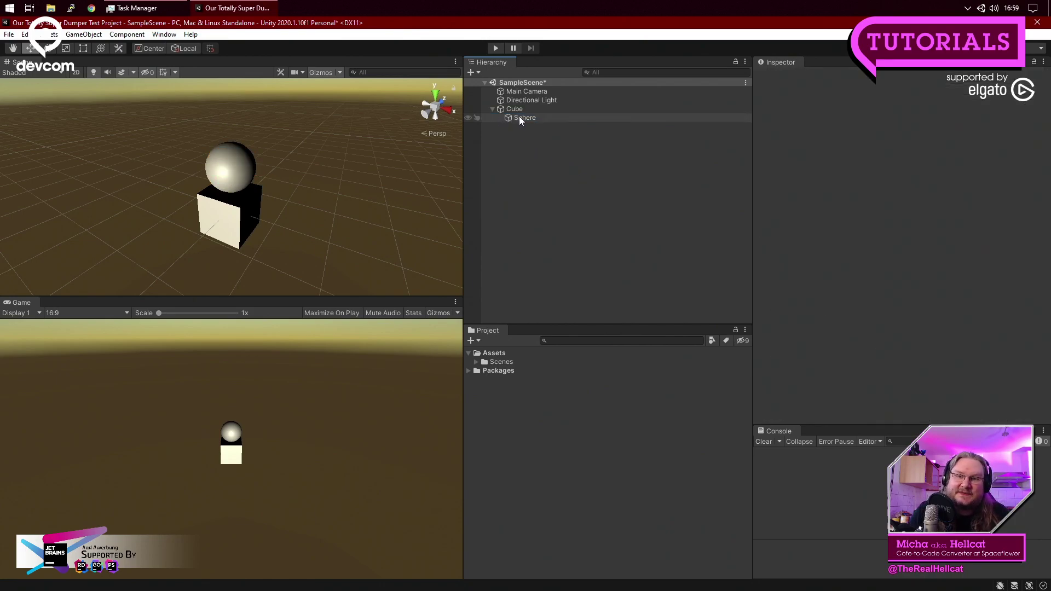
pyautogui.click(491, 110)
pyautogui.click(492, 109)
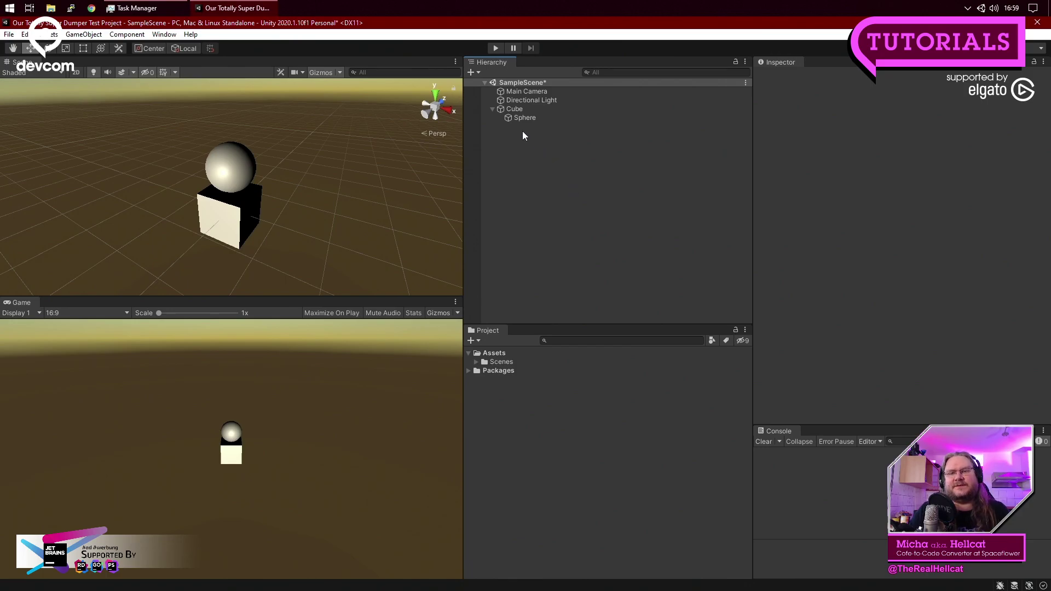
pyautogui.click(521, 118)
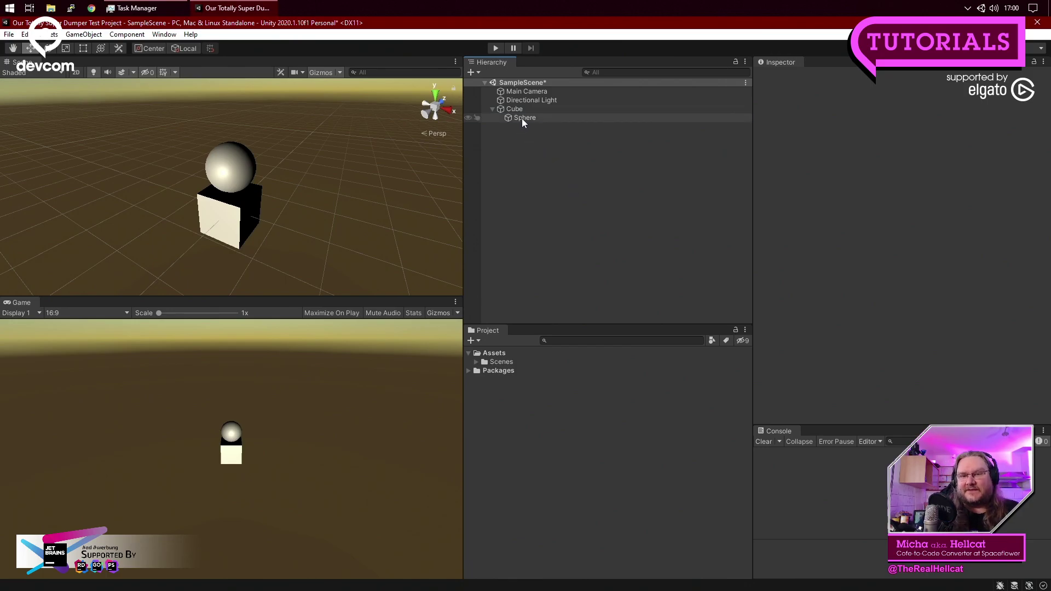
pyautogui.click(544, 181)
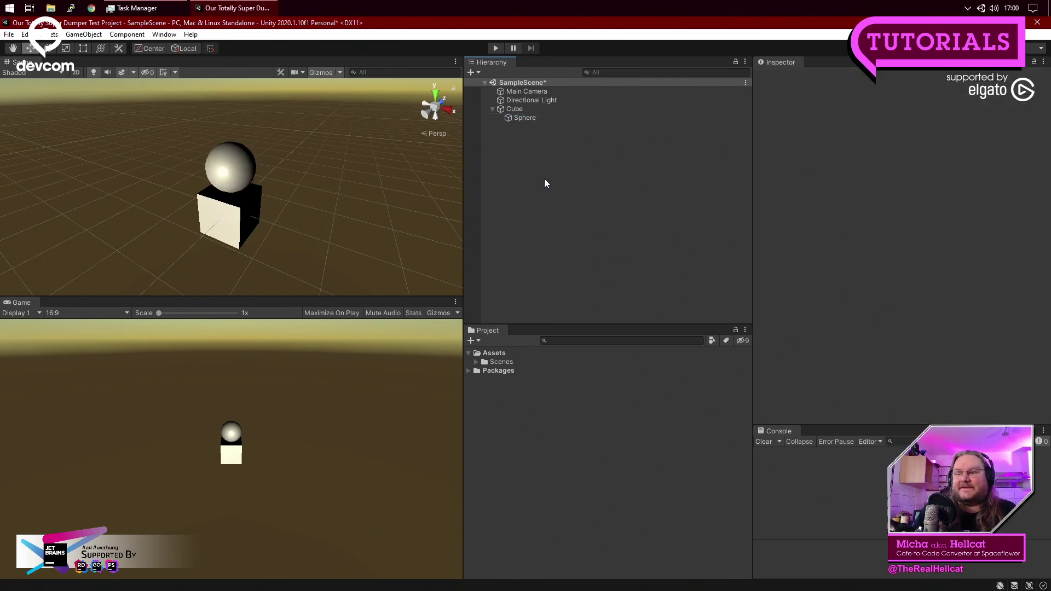
pyautogui.click(523, 108)
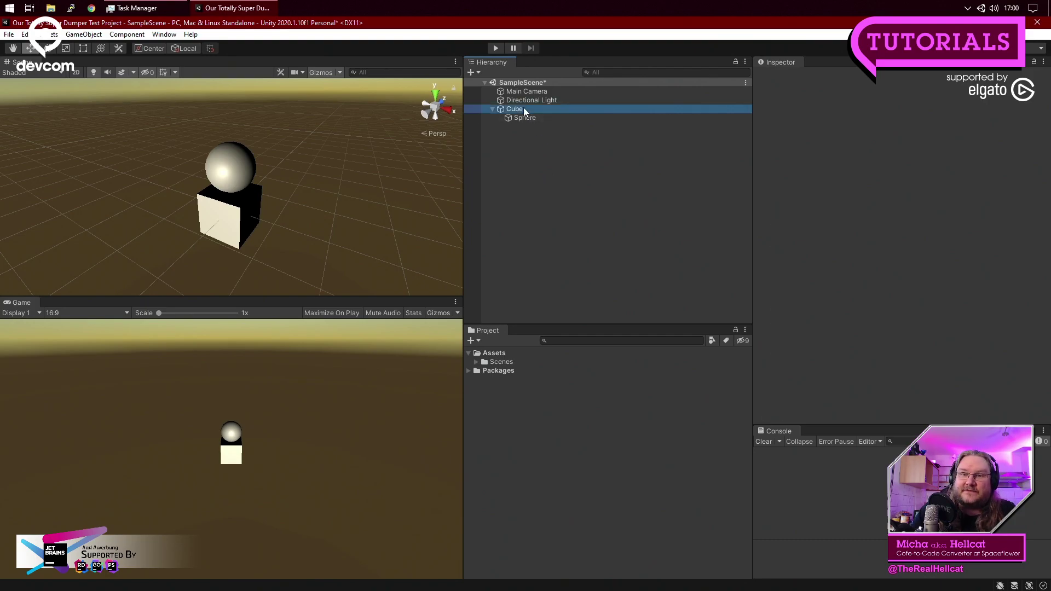
pyautogui.click(548, 174)
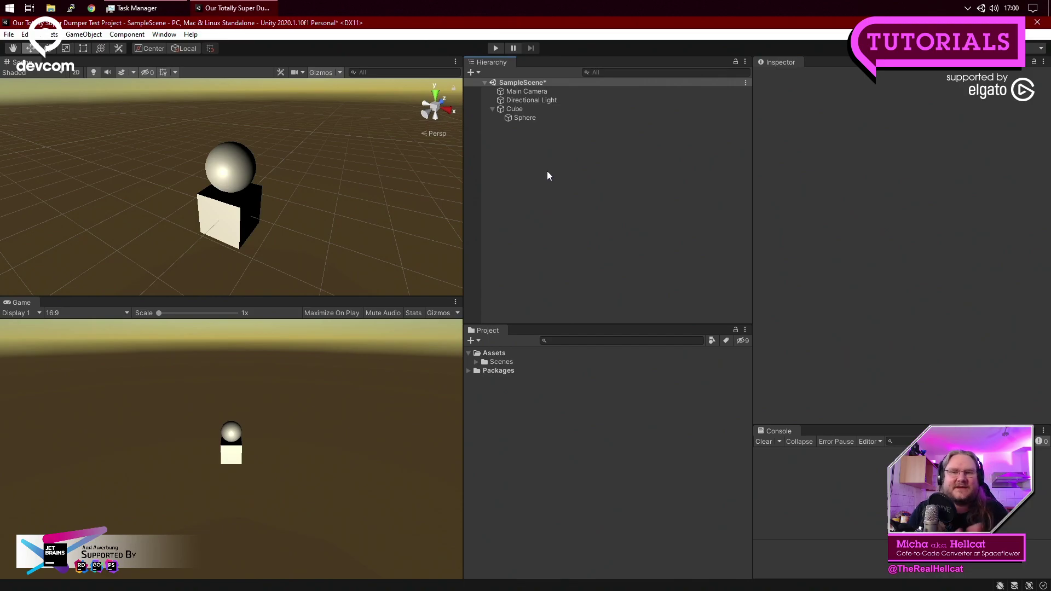
pyautogui.click(525, 120)
pyautogui.click(517, 123)
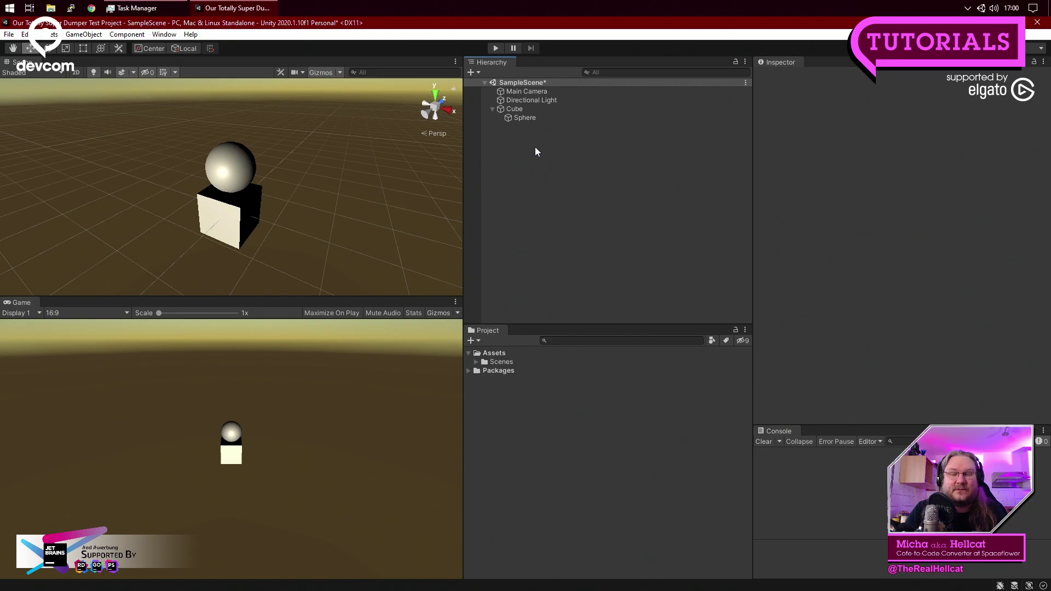
pyautogui.click(531, 118)
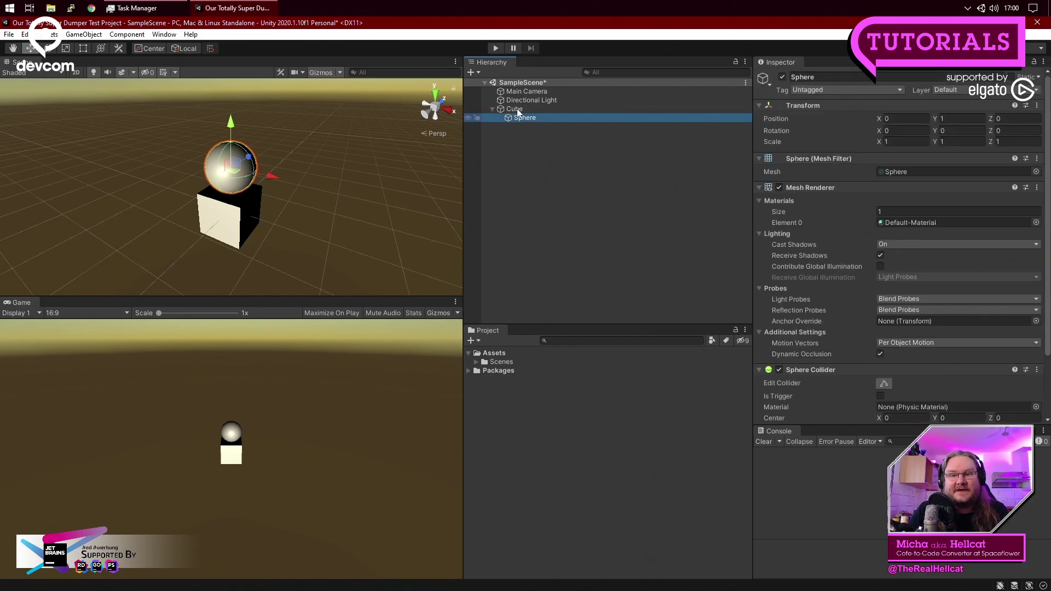
pyautogui.click(517, 109)
pyautogui.click(552, 162)
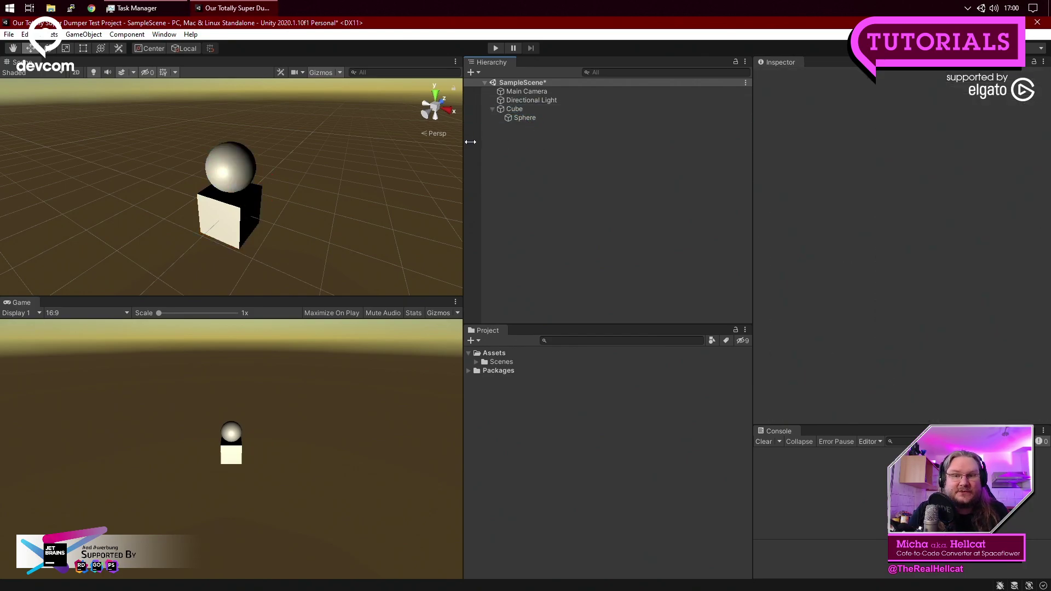
# Move the parent Cube back and forth along the X axis, through about -0.25 and -0.96, carrying its child sphere along.
pyautogui.click(517, 109)
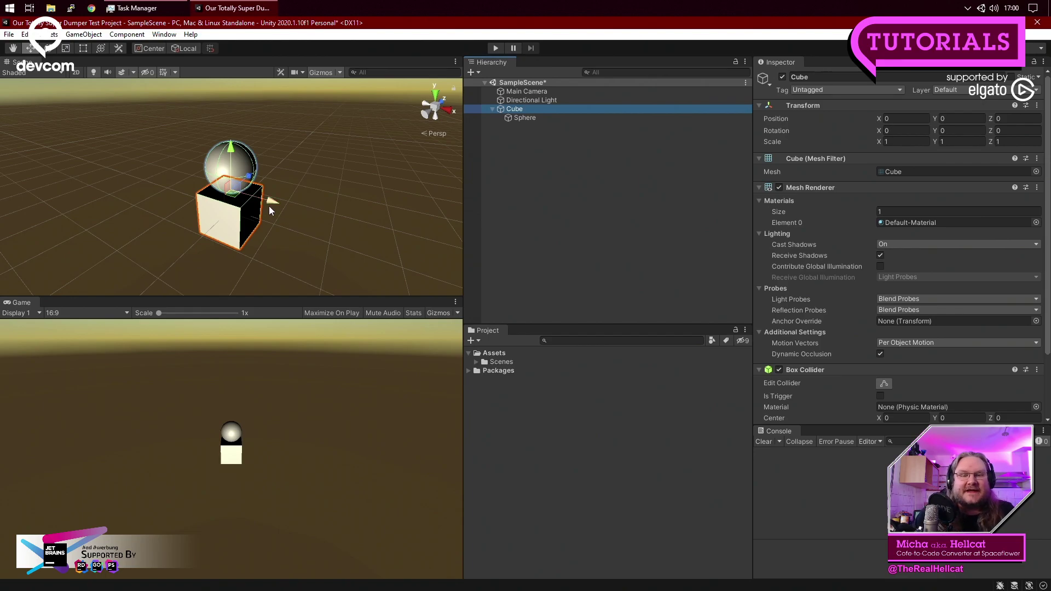
pyautogui.moveTo(270, 201); pyautogui.dragTo(255, 219)
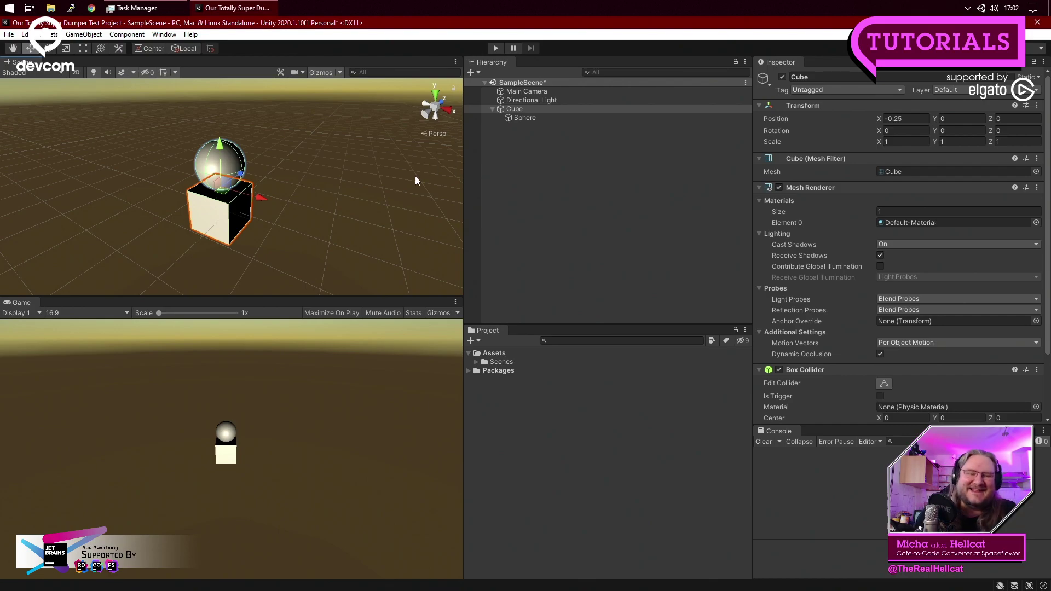
pyautogui.click(519, 110)
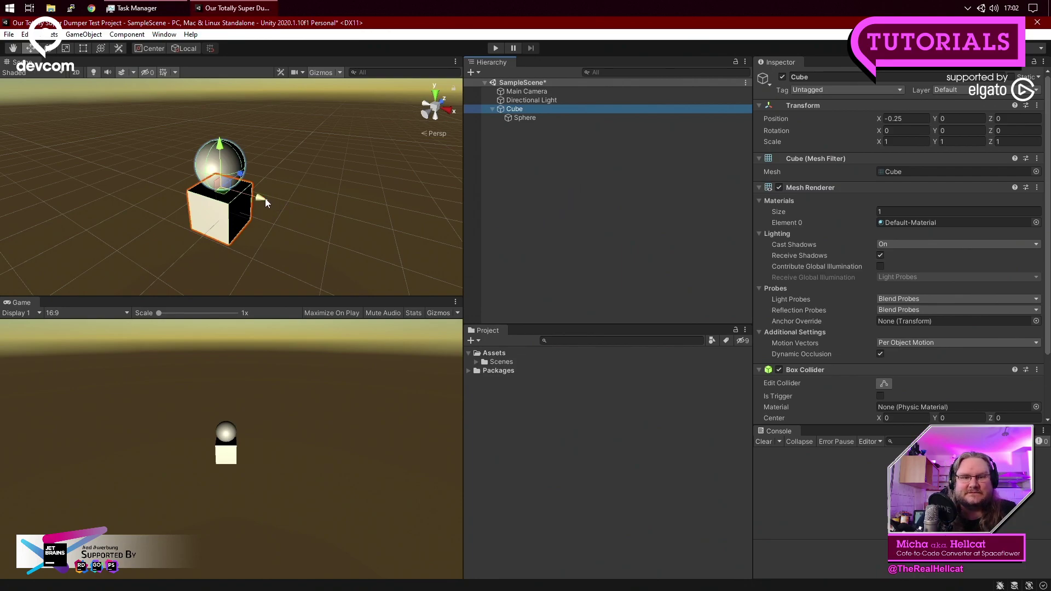
pyautogui.moveTo(265, 198); pyautogui.dragTo(349, 197)
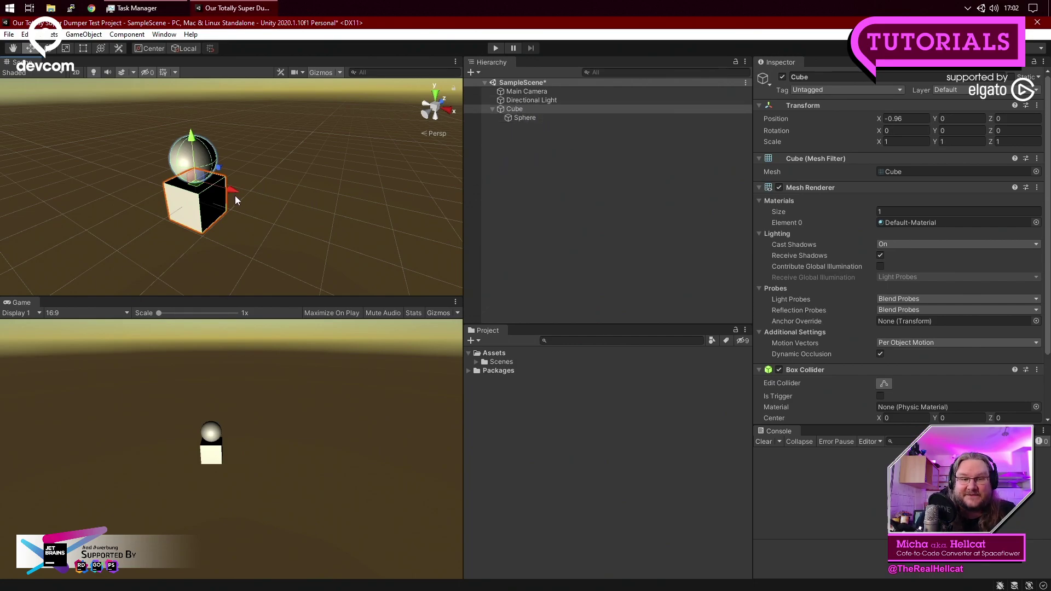
pyautogui.moveTo(235, 196); pyautogui.dragTo(214, 177)
# Slide the child Sphere by itself back and forth along the X axis, ending at about 0.55.
pyautogui.click(525, 118)
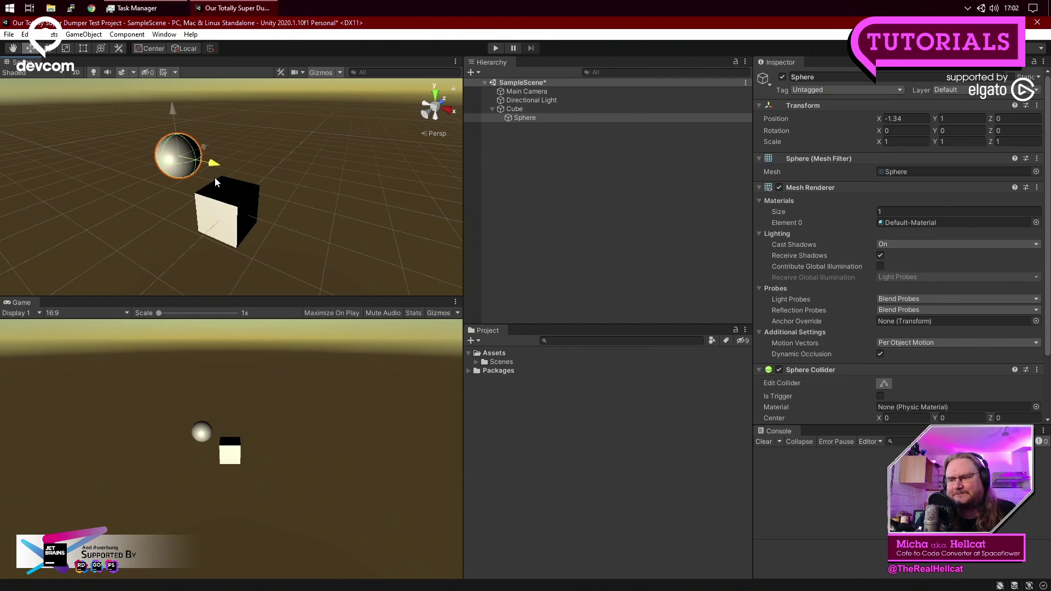
pyautogui.moveTo(214, 177); pyautogui.dragTo(298, 210)
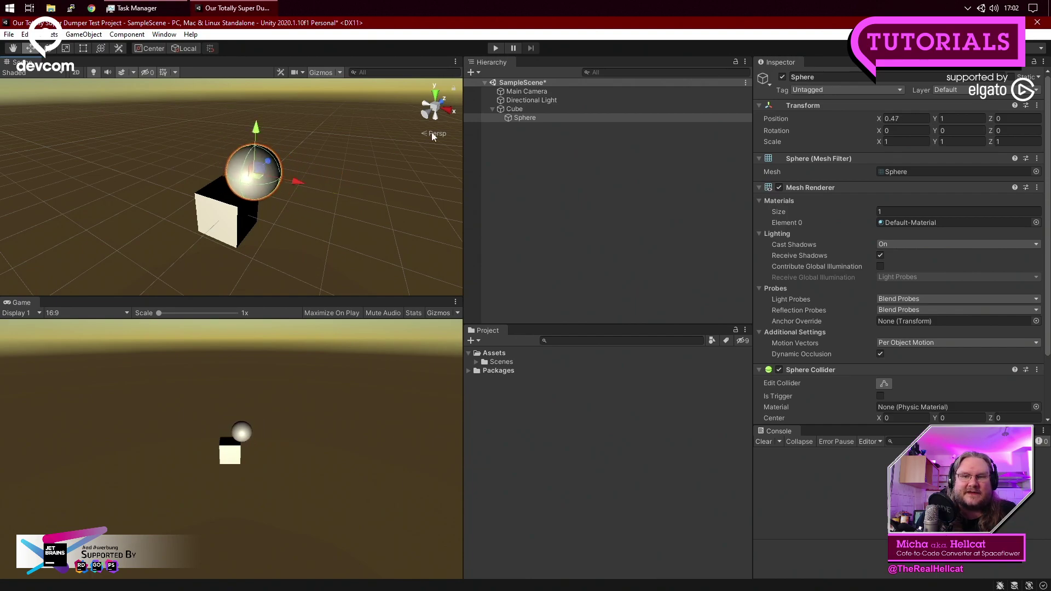
# Set the child Sphere's position to X 0 and Y 0, placing it at the parent Cube's origin.
pyautogui.click(913, 118)
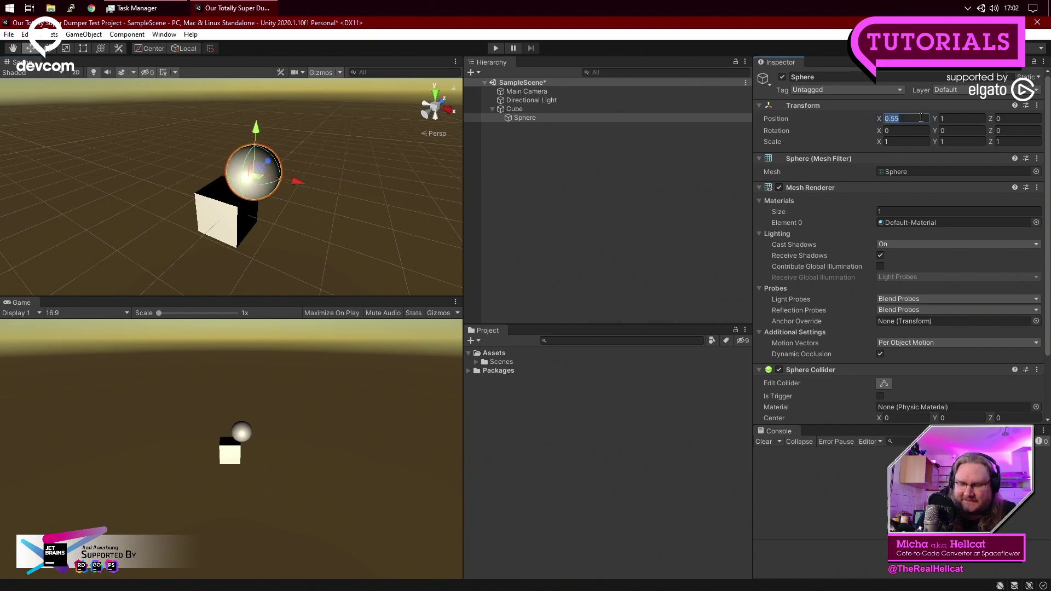
pyautogui.write('0')
pyautogui.click(965, 118)
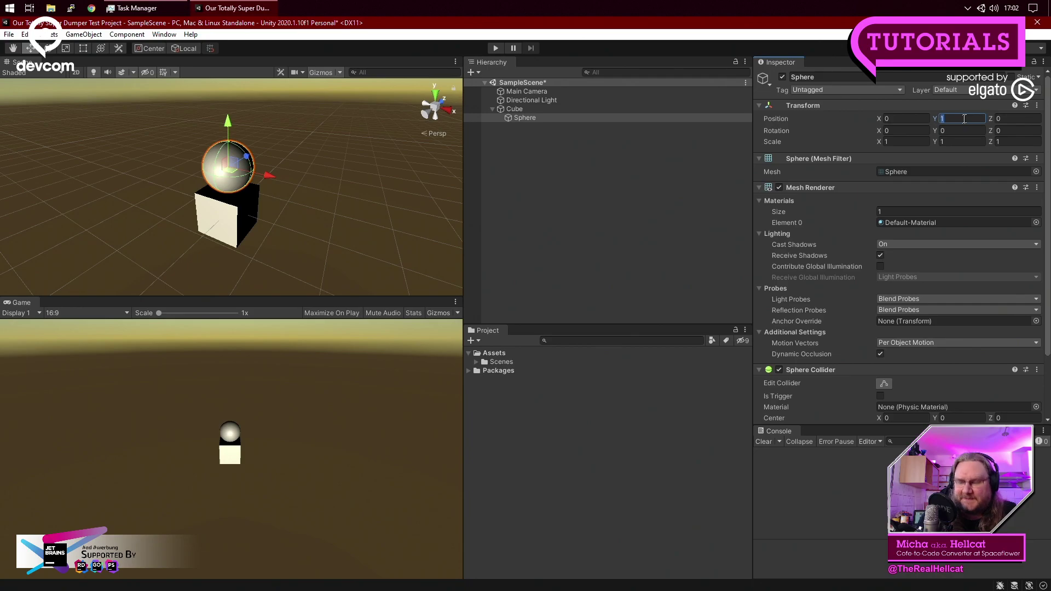
pyautogui.write('0')
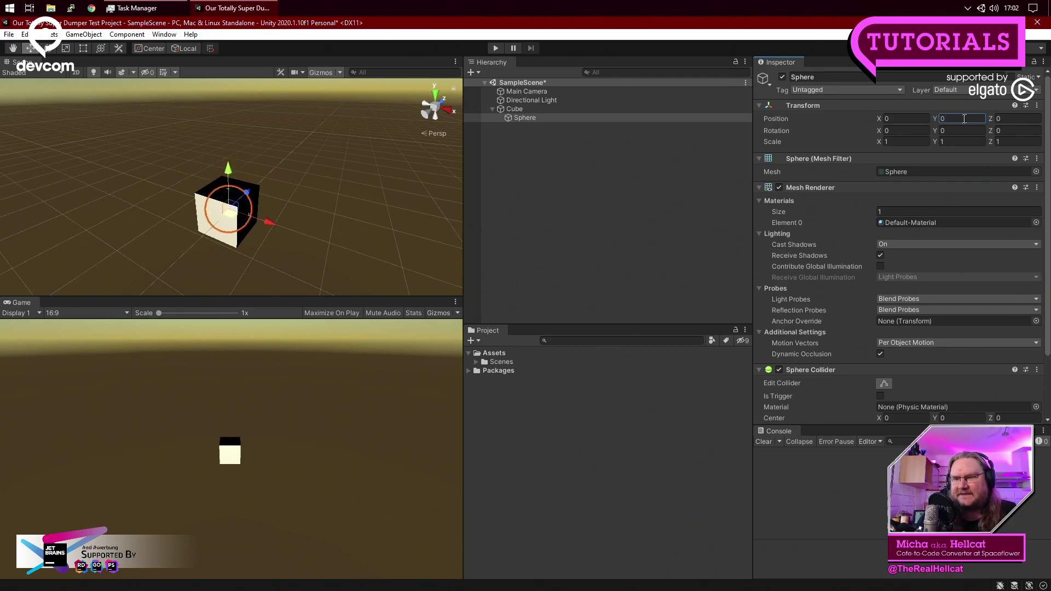
# Set the child Sphere's Y position to 1, placing it on top of the parent Cube.
pyautogui.click(613, 232)
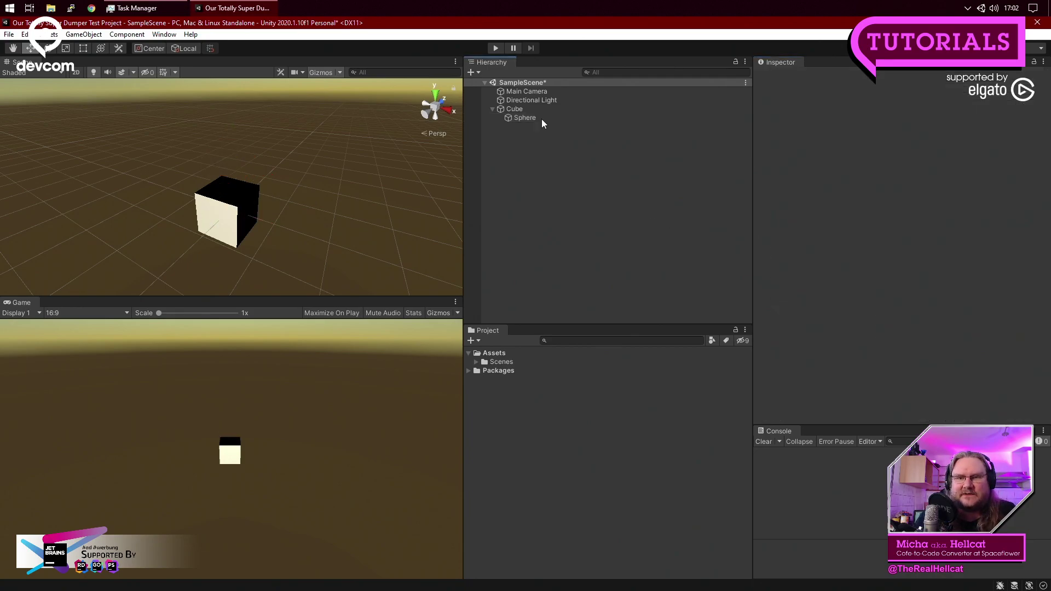
pyautogui.click(524, 118)
pyautogui.click(962, 119)
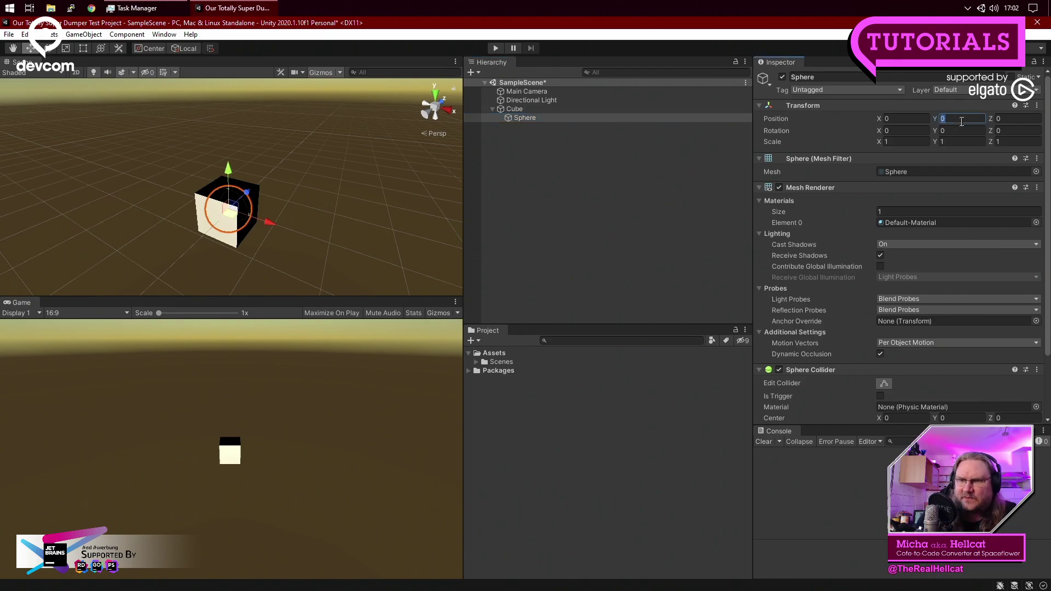
pyautogui.write('1')
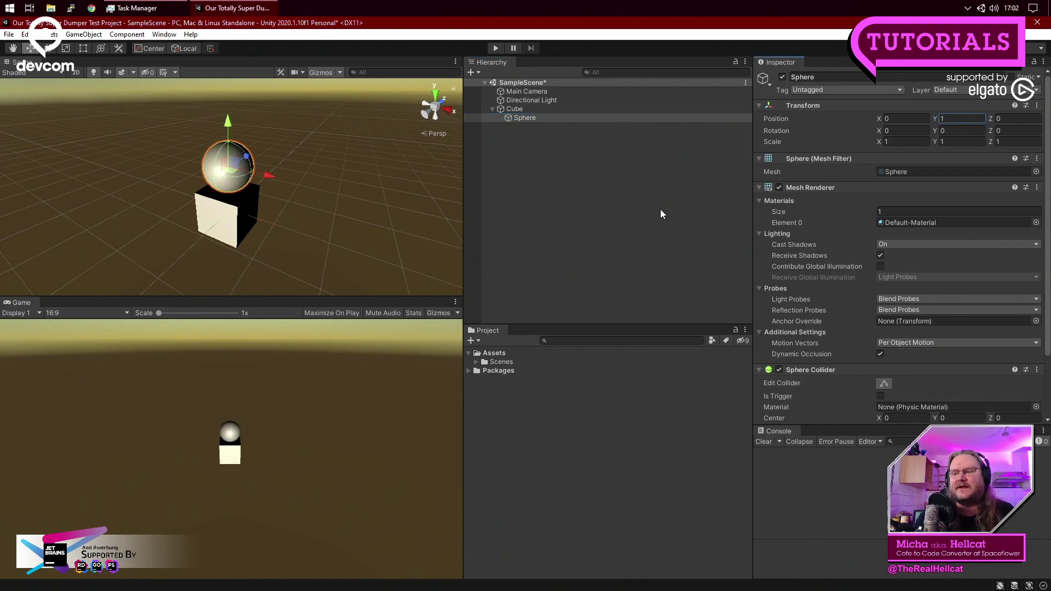
pyautogui.click(629, 202)
# Shift the parent Cube together with its child Sphere along the X axis to about -0.05, and clear the selection.
pyautogui.click(530, 109)
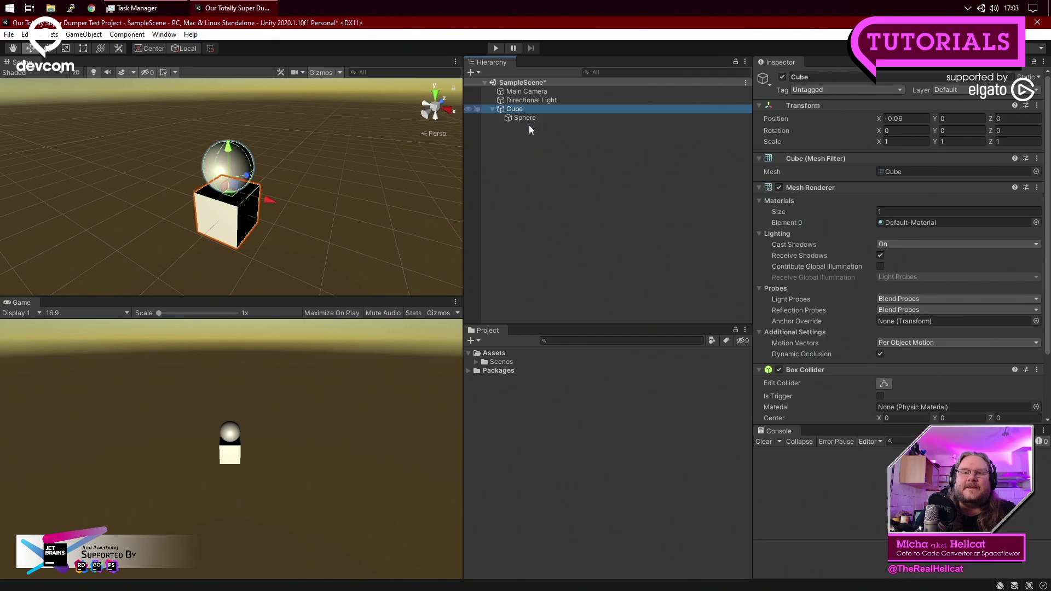
pyautogui.moveTo(276, 201)
pyautogui.mouseDown()
pyautogui.moveTo(216, 194)
pyautogui.moveTo(286, 222)
pyautogui.moveTo(226, 216)
pyautogui.moveTo(278, 219)
pyautogui.moveTo(266, 219)
pyautogui.mouseUp()
pyautogui.click(518, 224)
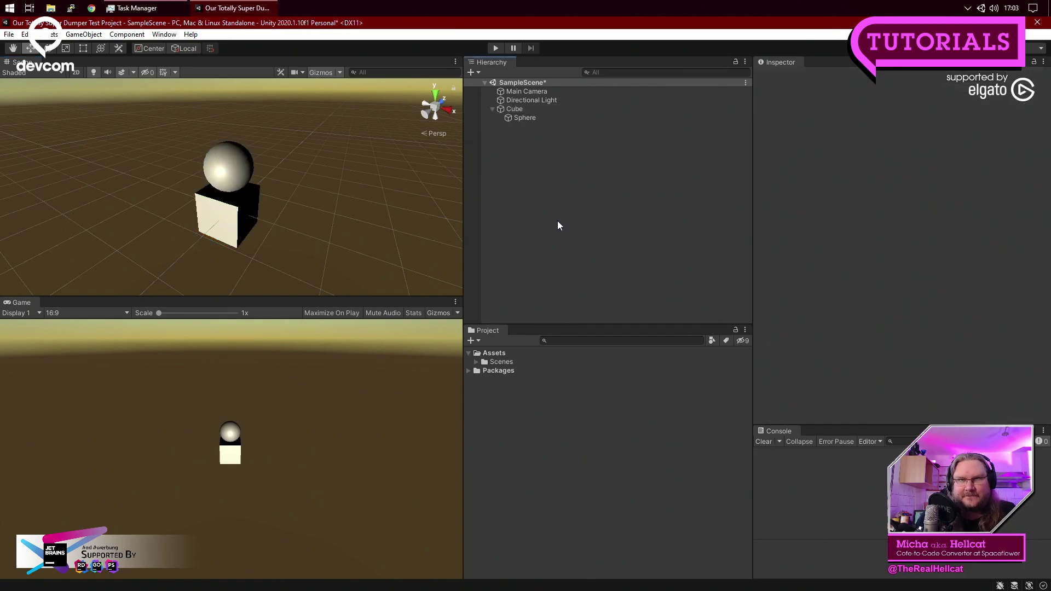
# Set the parent Cube's X position to 0, placing it at the world origin.
pyautogui.click(527, 108)
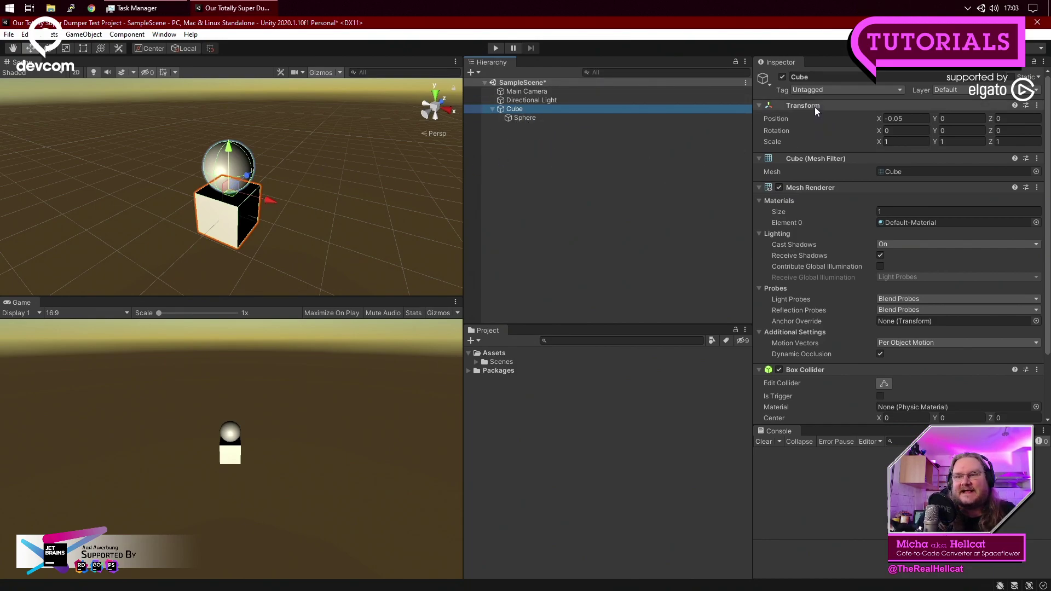
pyautogui.click(925, 119)
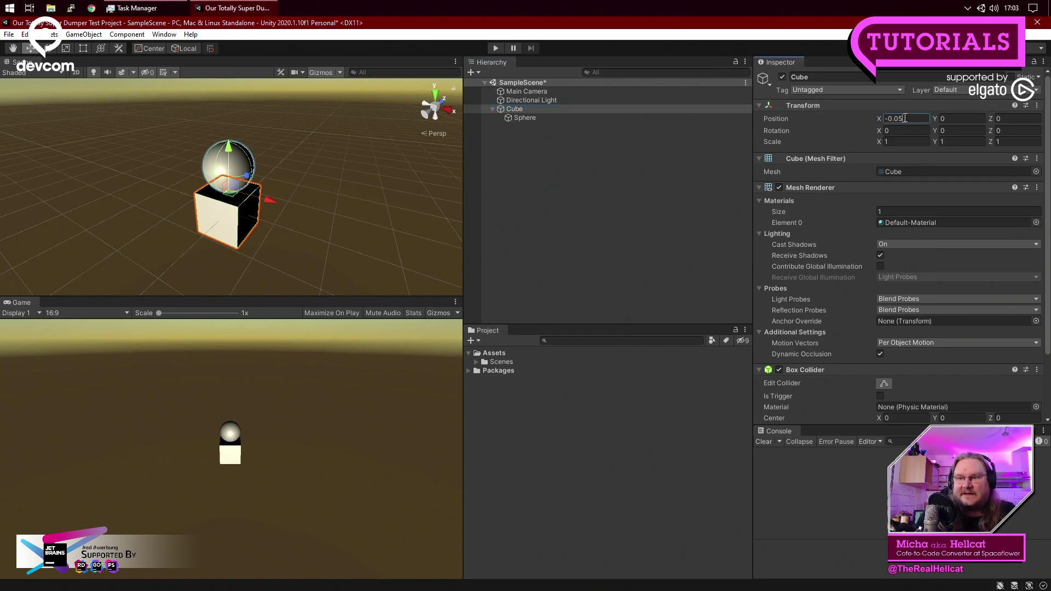
pyautogui.write('0')
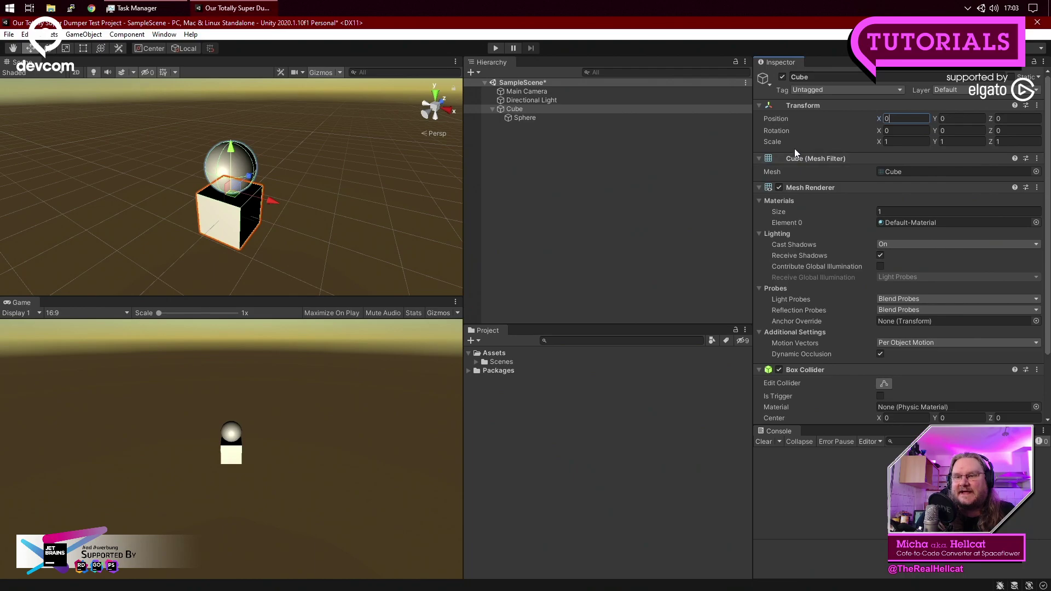
pyautogui.press('Return')
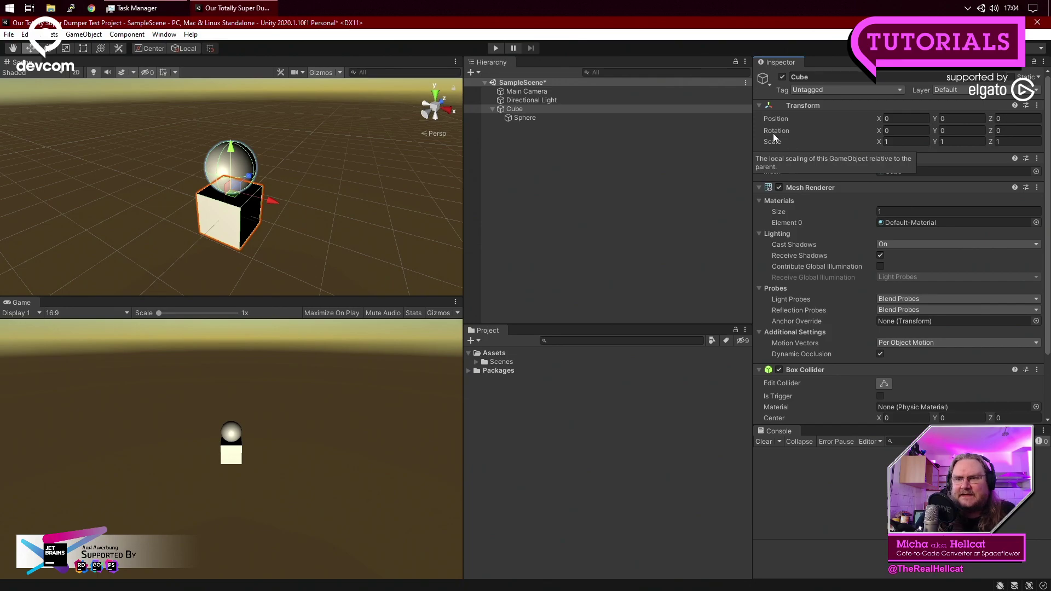
# Set the parent Cube's Y scale to 2, stretching the Cube and its child Sphere vertically.
pyautogui.click(963, 141)
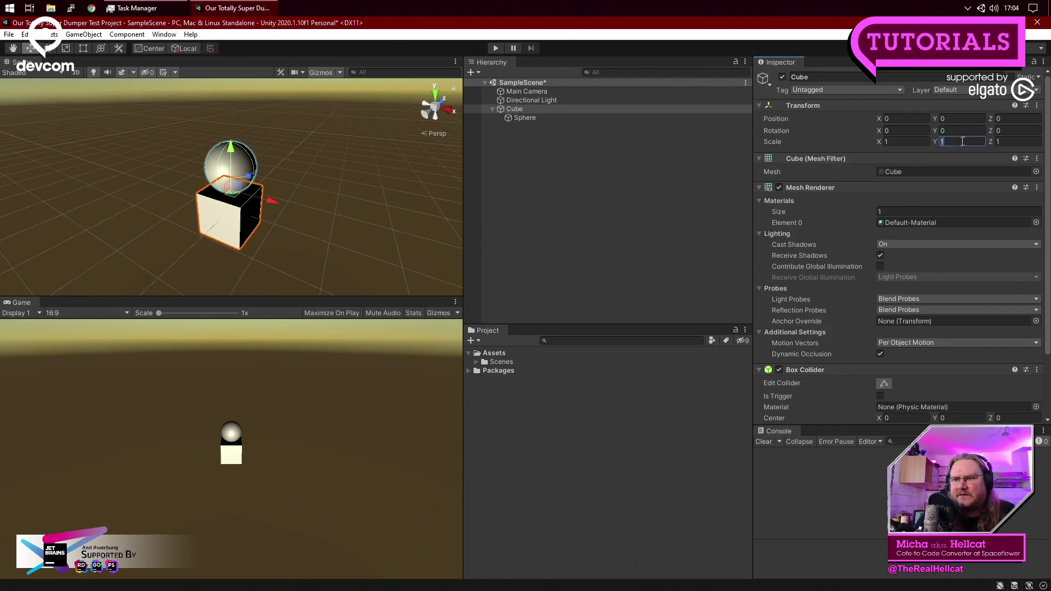
pyautogui.write('2')
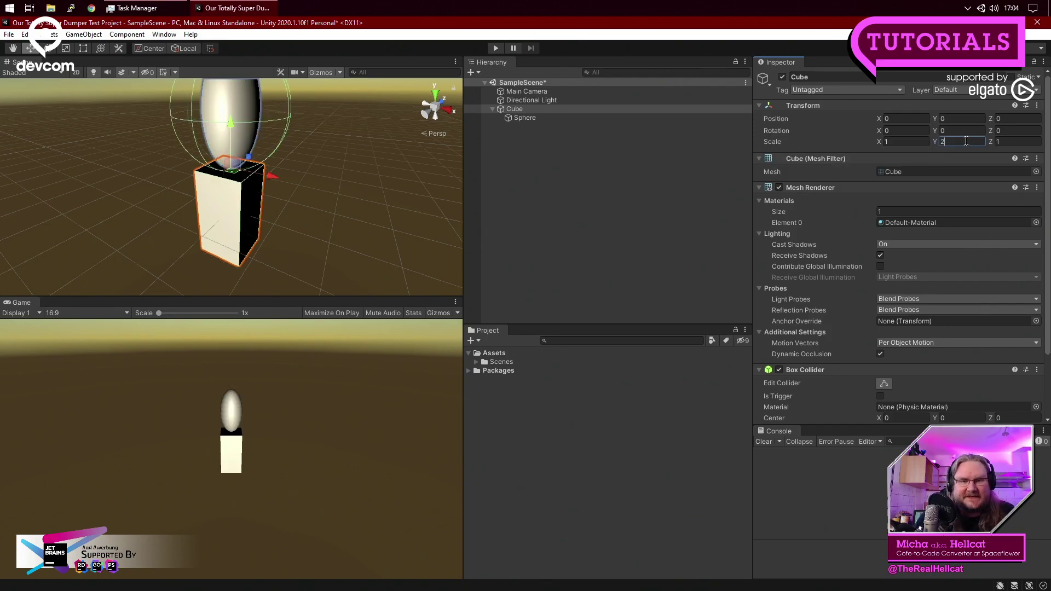
pyautogui.moveTo(314, 206); pyautogui.dragTo(367, 222, button='right')
pyautogui.scroll(-3, 312, 172)
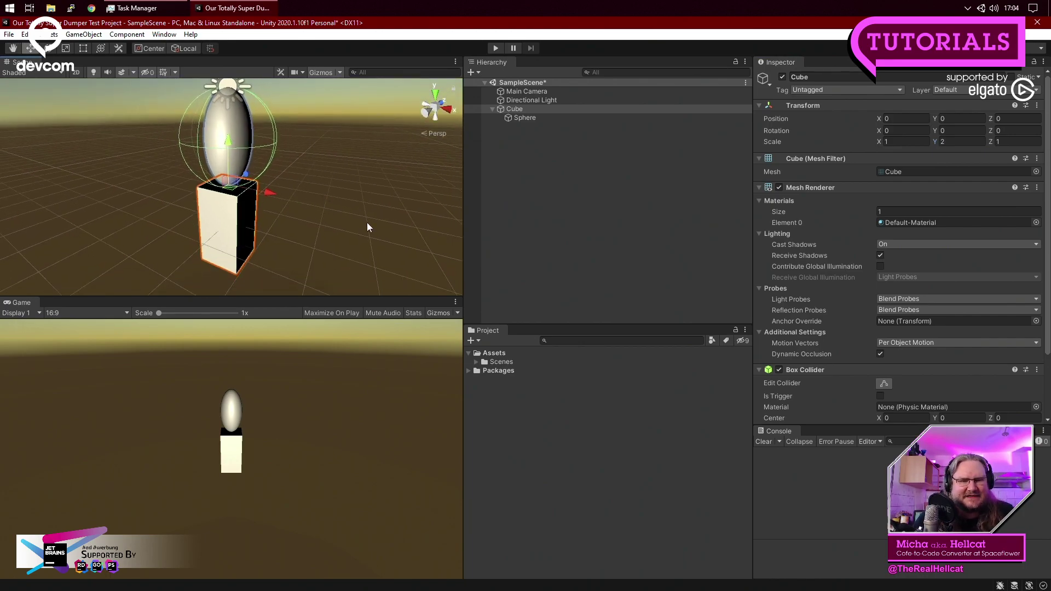
# Try Y scale values of 0.5 and 42 on the parent Cube to distort it along with its child Sphere.
pyautogui.click(959, 142)
pyautogui.doubleClick(958, 142)
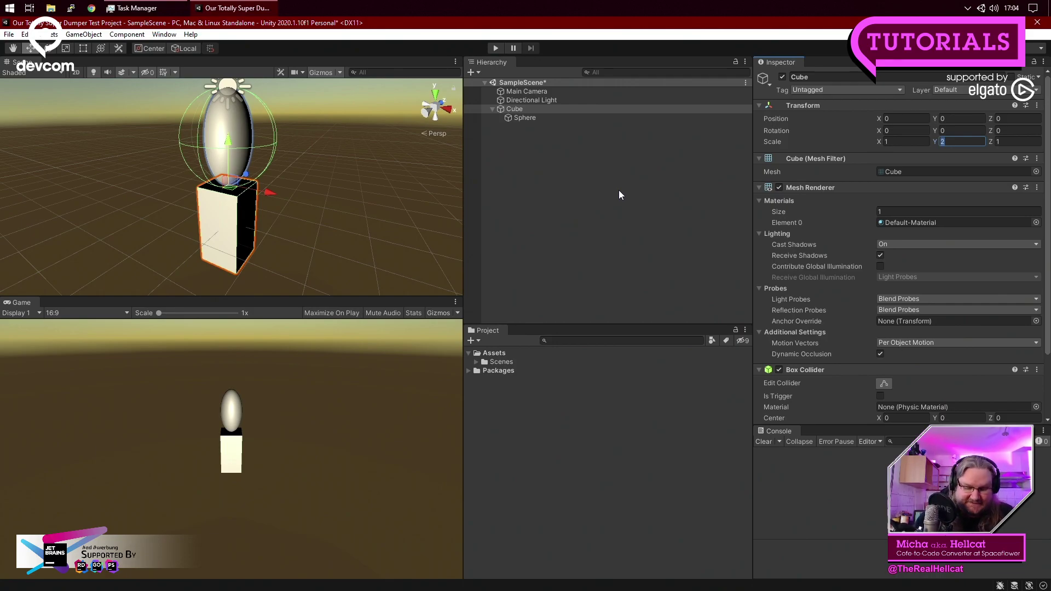
pyautogui.write('.5')
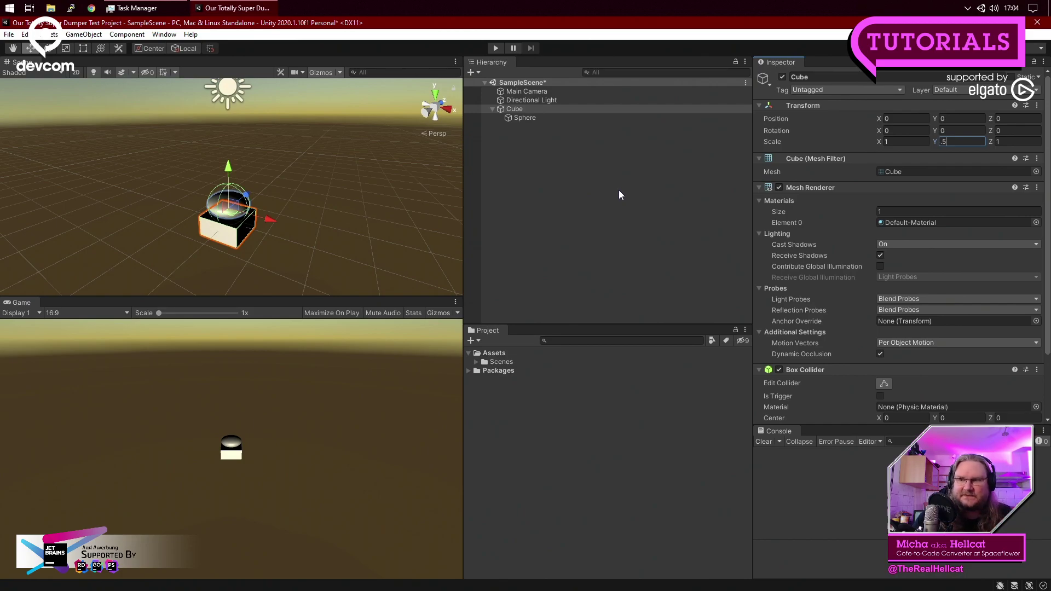
pyautogui.press('BackSpace')
pyautogui.press('BackSpace')
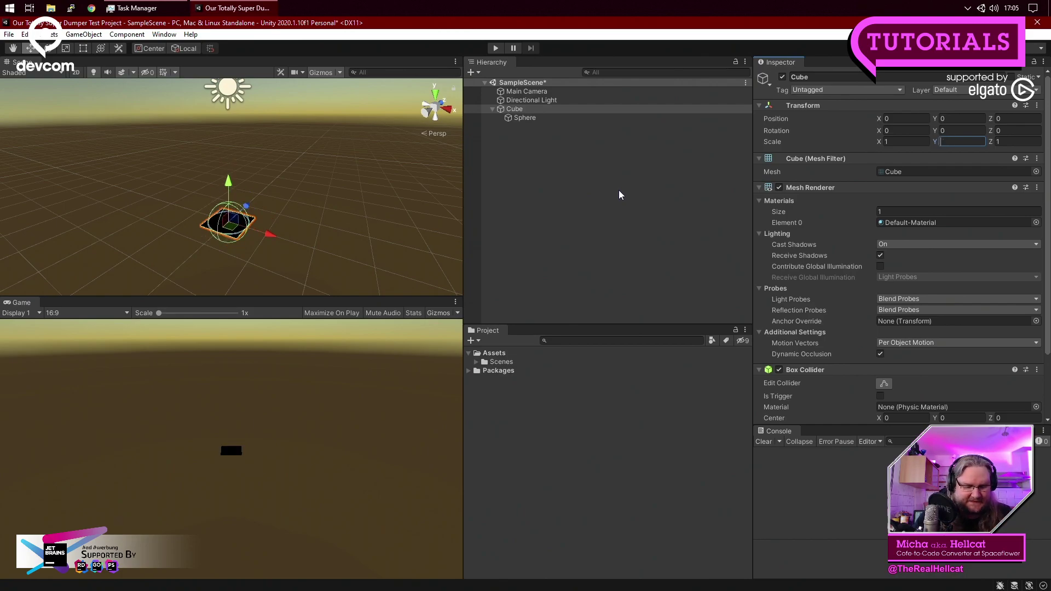
pyautogui.write('42')
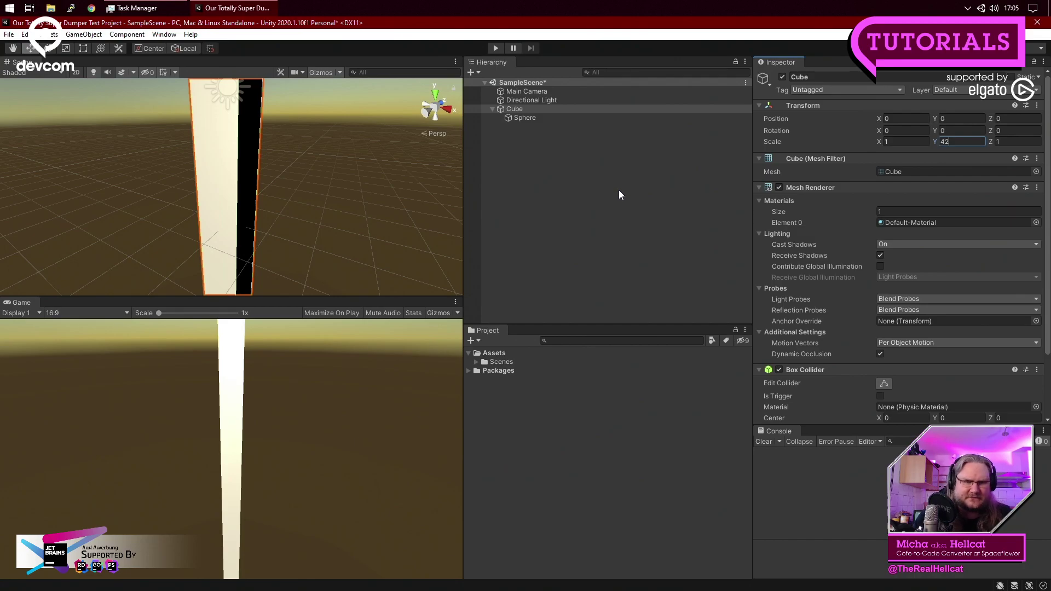
# Set the parent Cube's Y scale back to 1.
pyautogui.press('BackSpace')
pyautogui.press('BackSpace')
pyautogui.write('1')
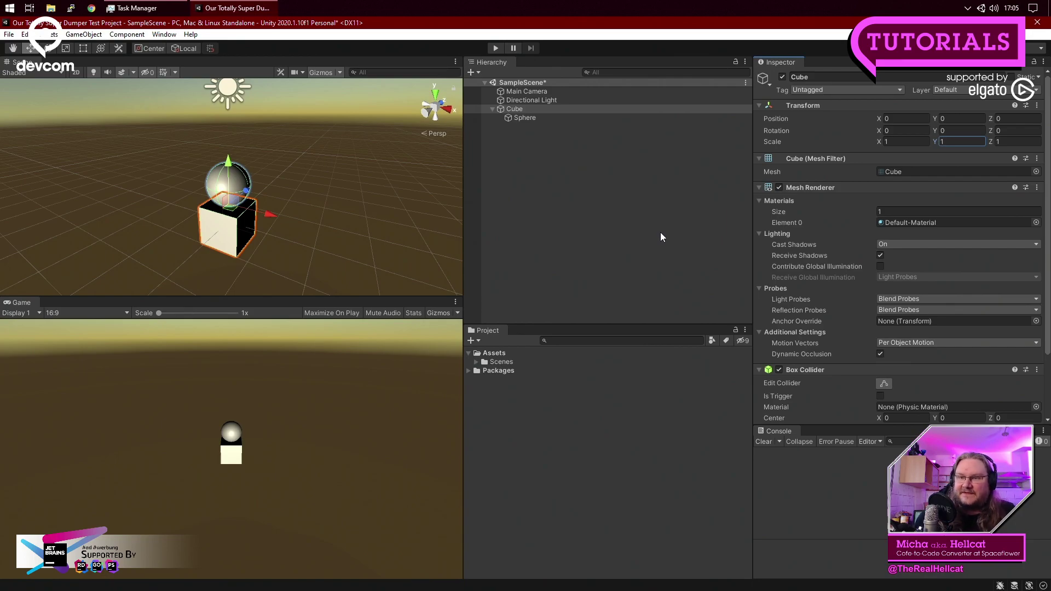
# Compare the Transforms of the Cube and Sphere, and raise the parent Cube along the Y axis to about 1.42.
pyautogui.click(528, 108)
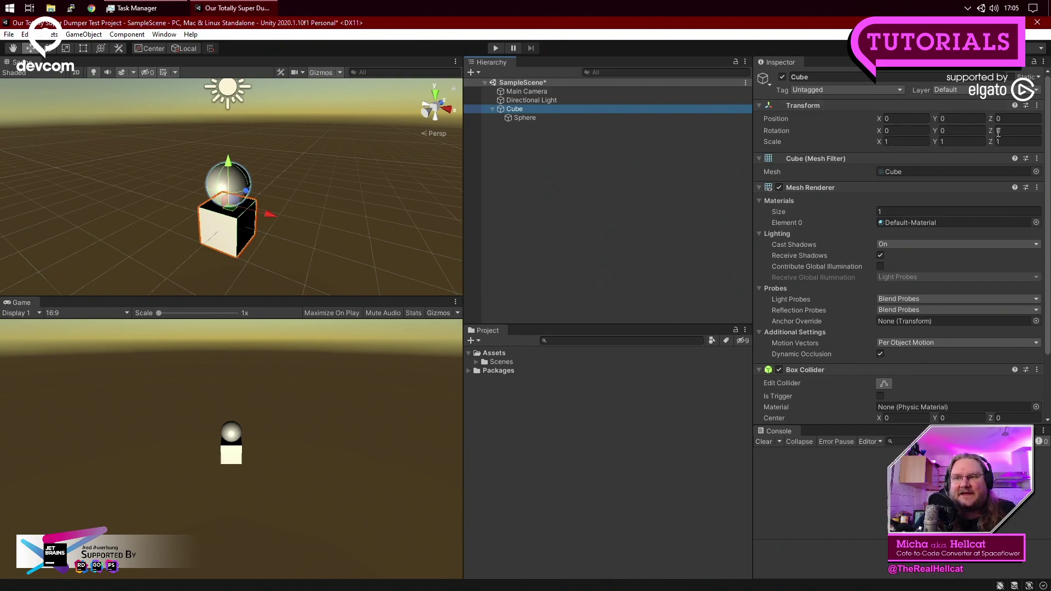
pyautogui.click(528, 116)
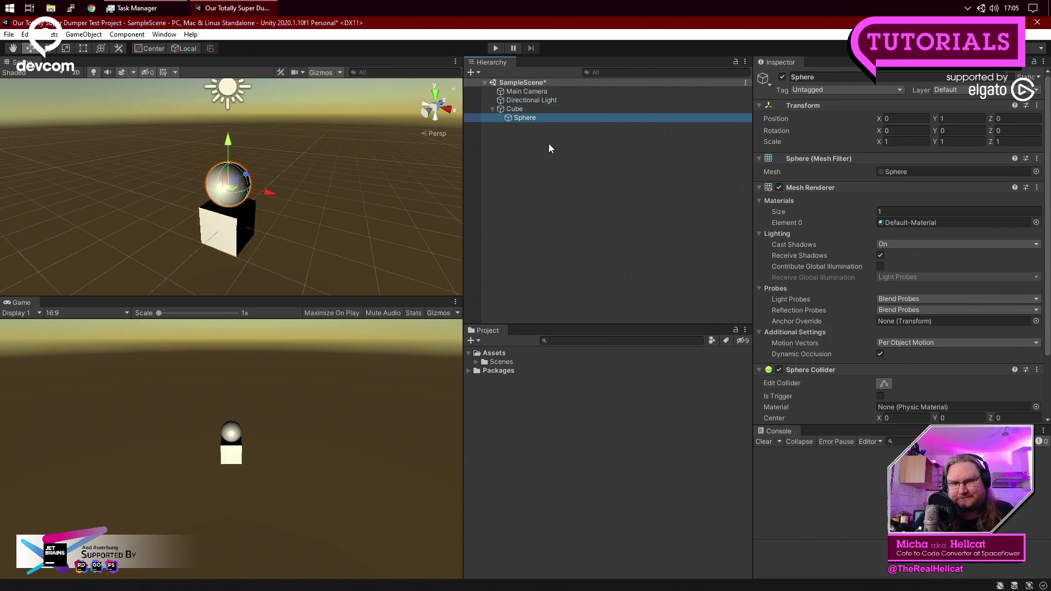
pyautogui.click(541, 110)
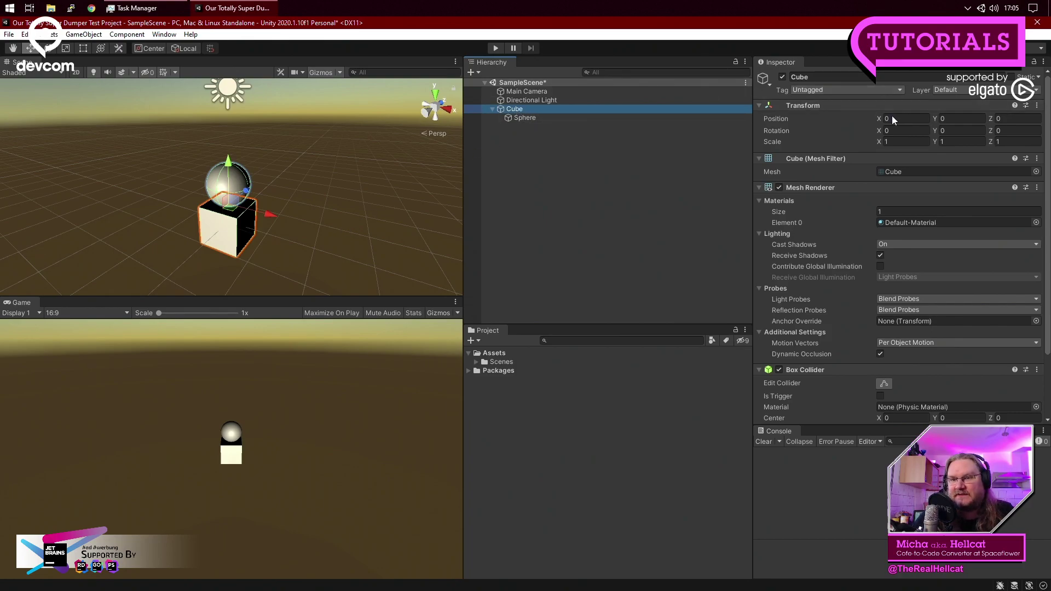
pyautogui.click(611, 119)
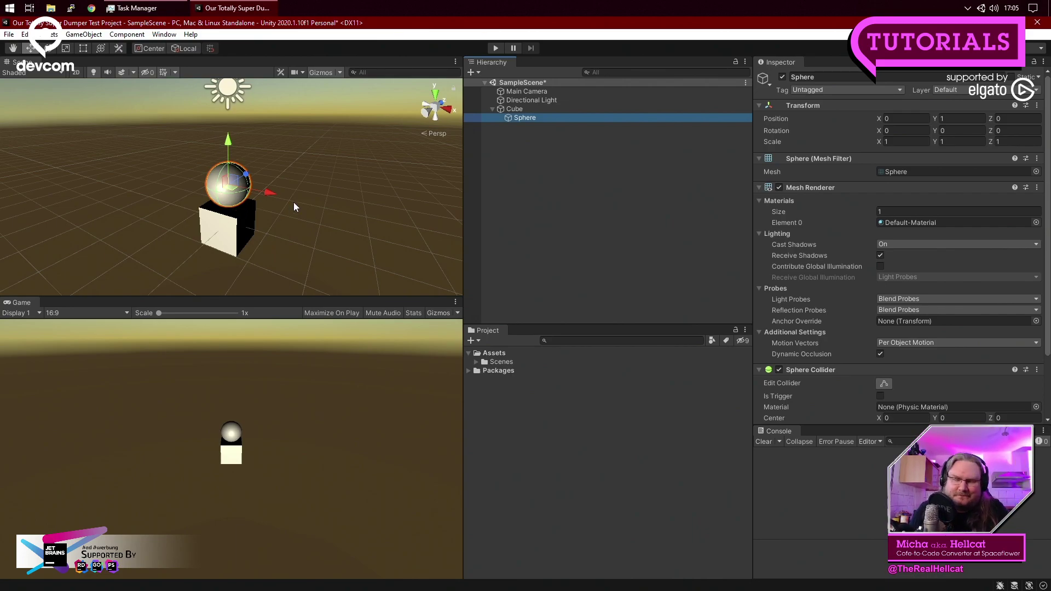
pyautogui.click(535, 108)
pyautogui.moveTo(229, 163); pyautogui.dragTo(226, 123)
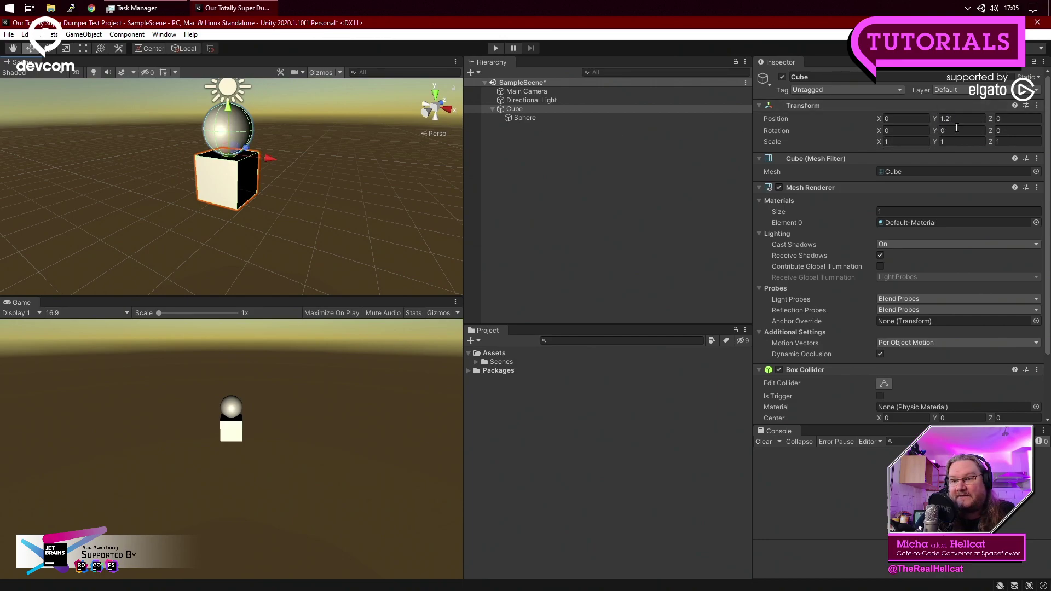
pyautogui.moveTo(229, 109); pyautogui.dragTo(228, 100)
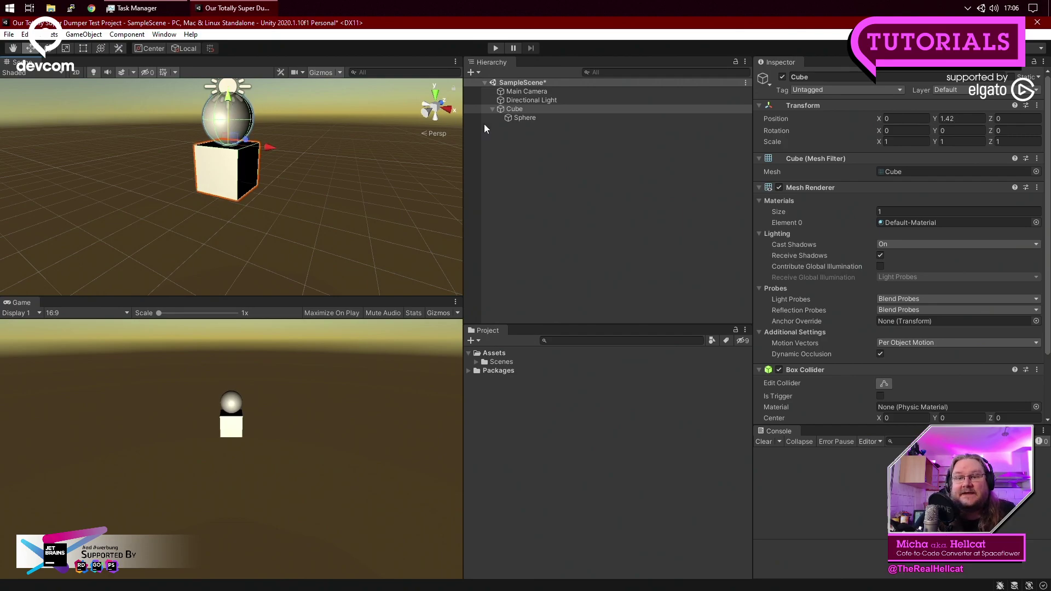
# Check the child Sphere's Transform and raise the parent Cube further along the Y axis to about 3.77.
pyautogui.click(544, 116)
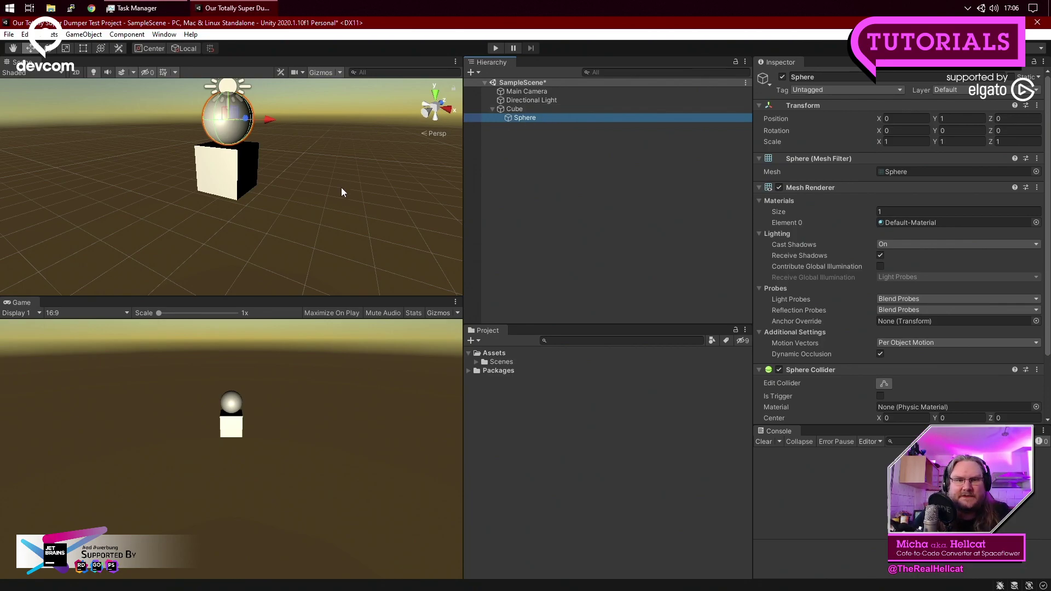
pyautogui.moveTo(313, 217); pyautogui.dragTo(330, 144, button='right')
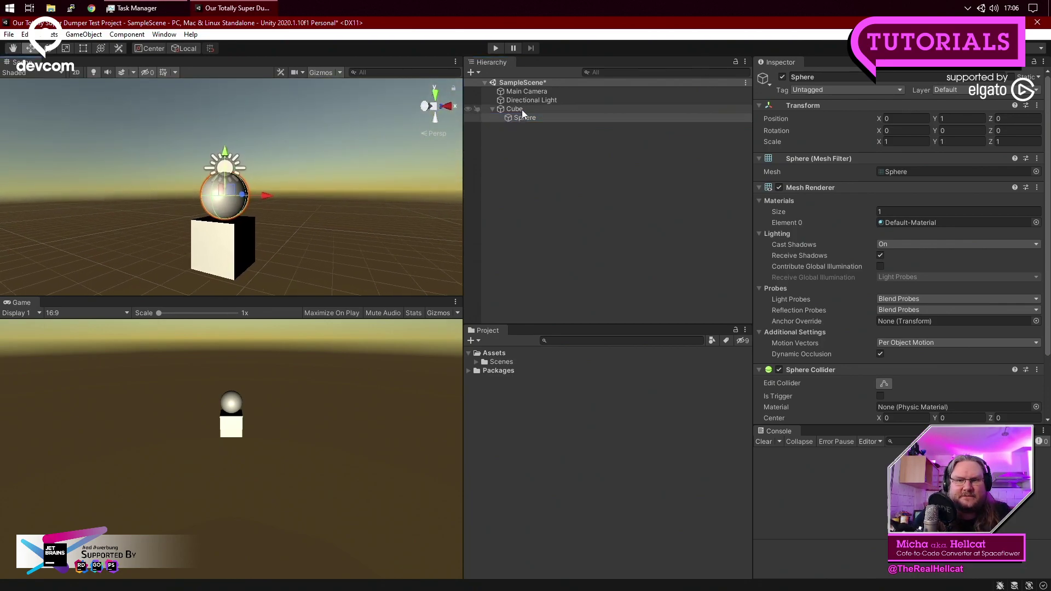
pyautogui.click(521, 110)
pyautogui.moveTo(224, 175); pyautogui.dragTo(256, 70)
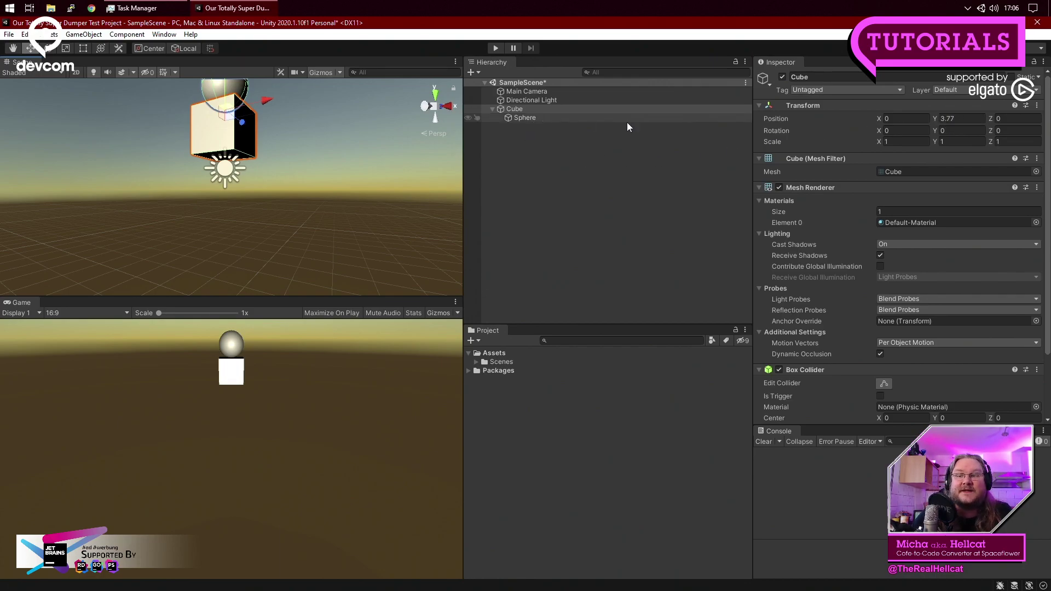
# Compare the child Sphere's local position with the parent Cube's position by selecting each in turn, ending on the SampleScene root.
pyautogui.click(654, 119)
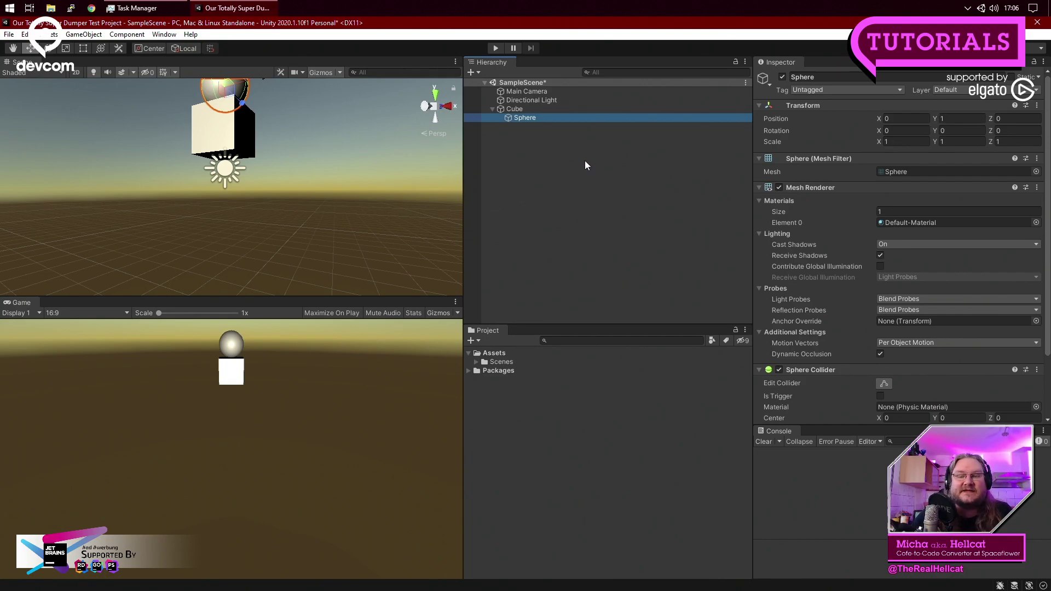
pyautogui.click(527, 108)
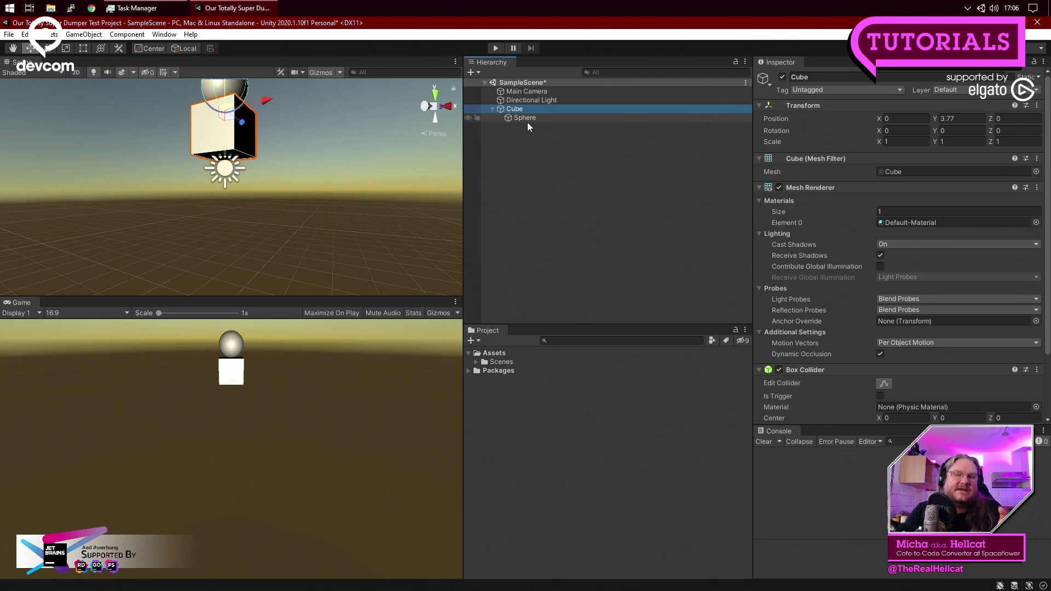
pyautogui.click(526, 118)
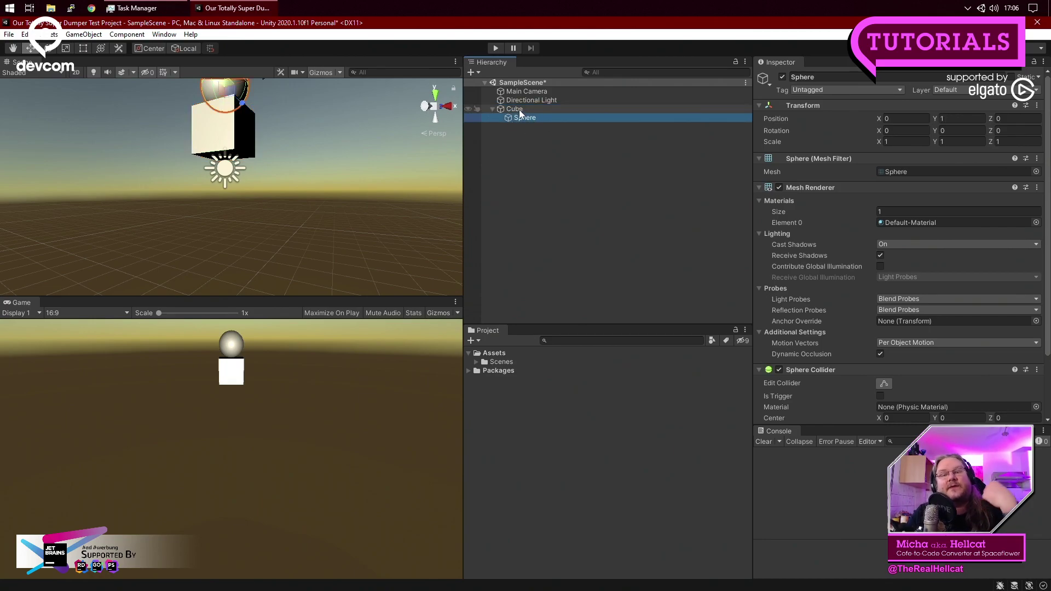
pyautogui.click(519, 109)
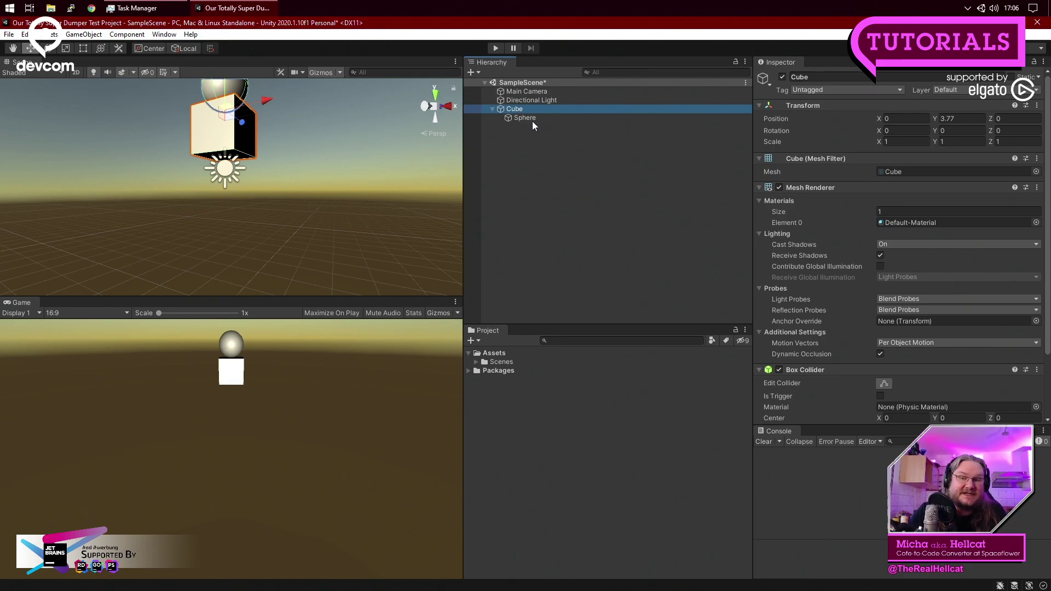
pyautogui.click(528, 118)
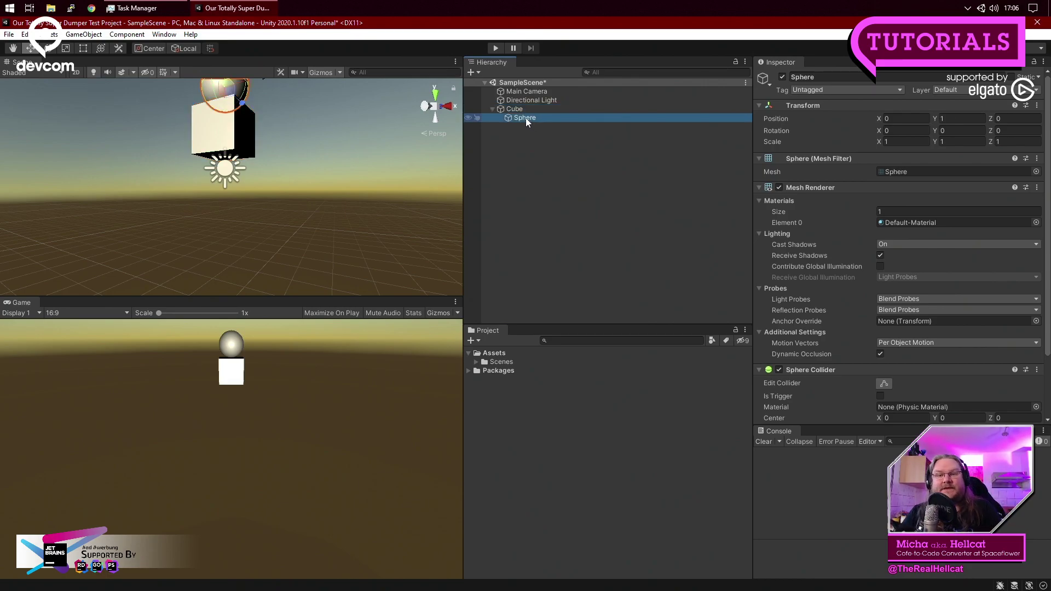
pyautogui.click(520, 110)
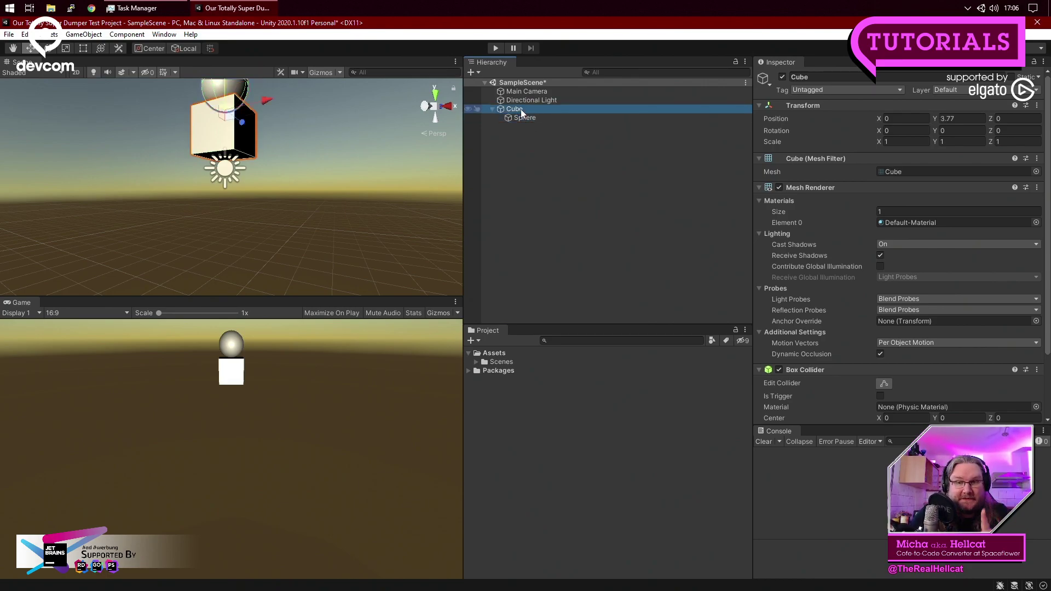
pyautogui.click(518, 85)
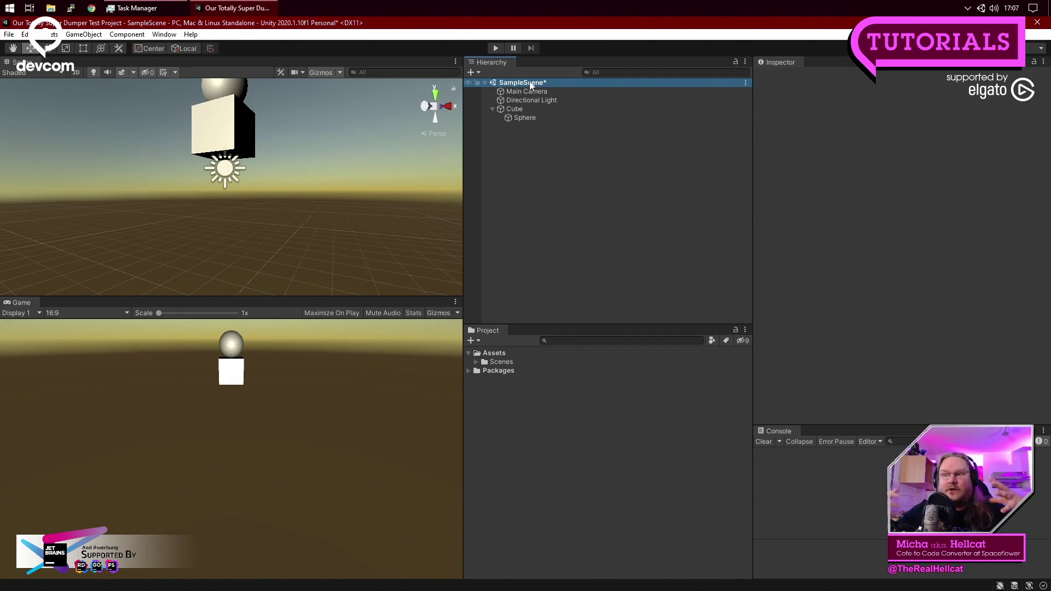
# Nudge the parent Cube along the Y axis to about 3.78.
pyautogui.click(526, 112)
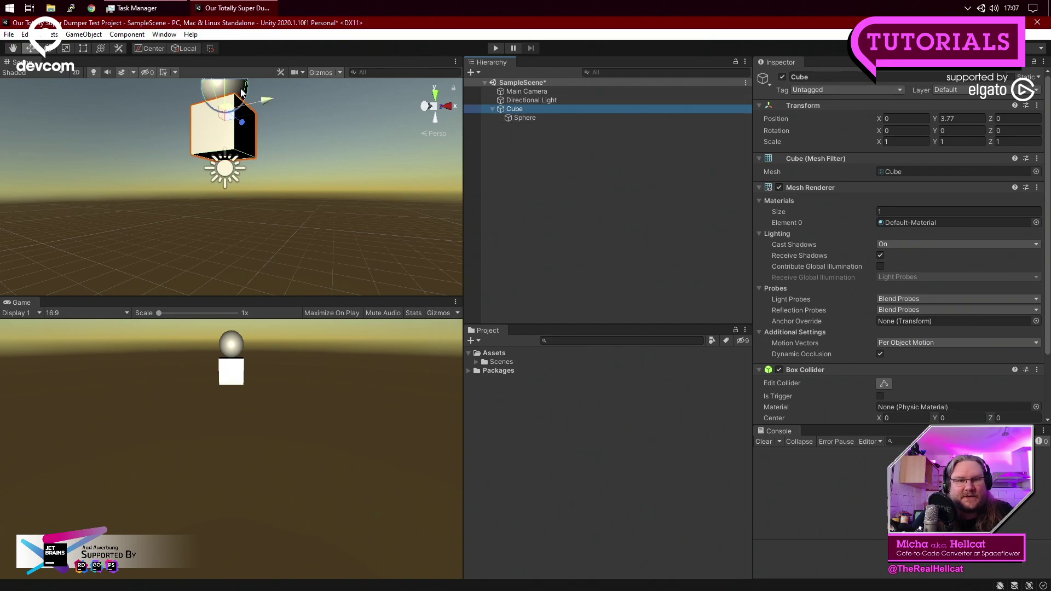
pyautogui.moveTo(225, 89); pyautogui.dragTo(260, 88)
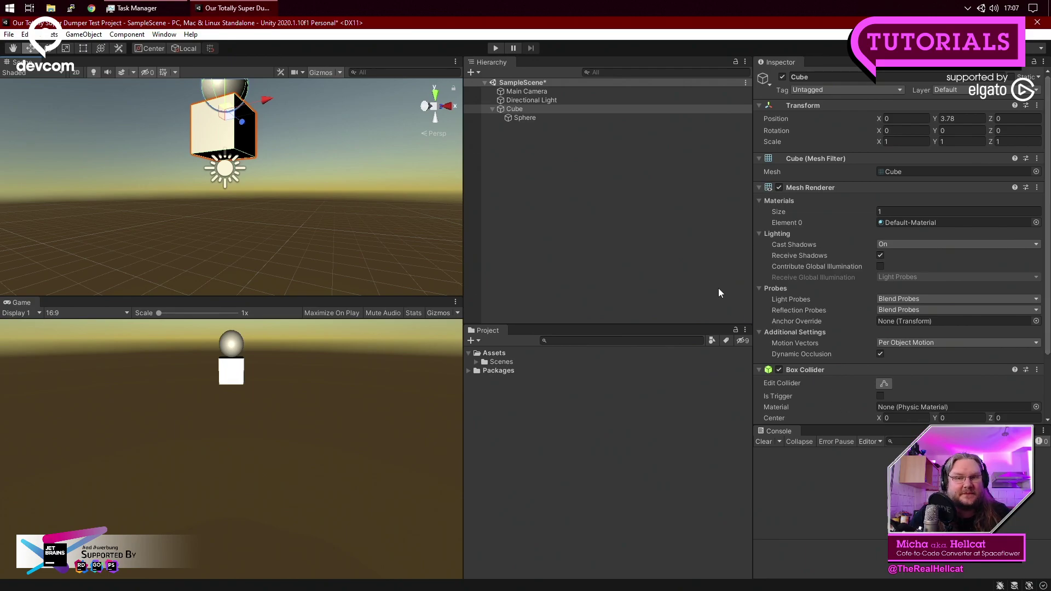
# Set the child Sphere's local Y position to -1 to place it below the Cube, and return it to 1.
pyautogui.click(545, 118)
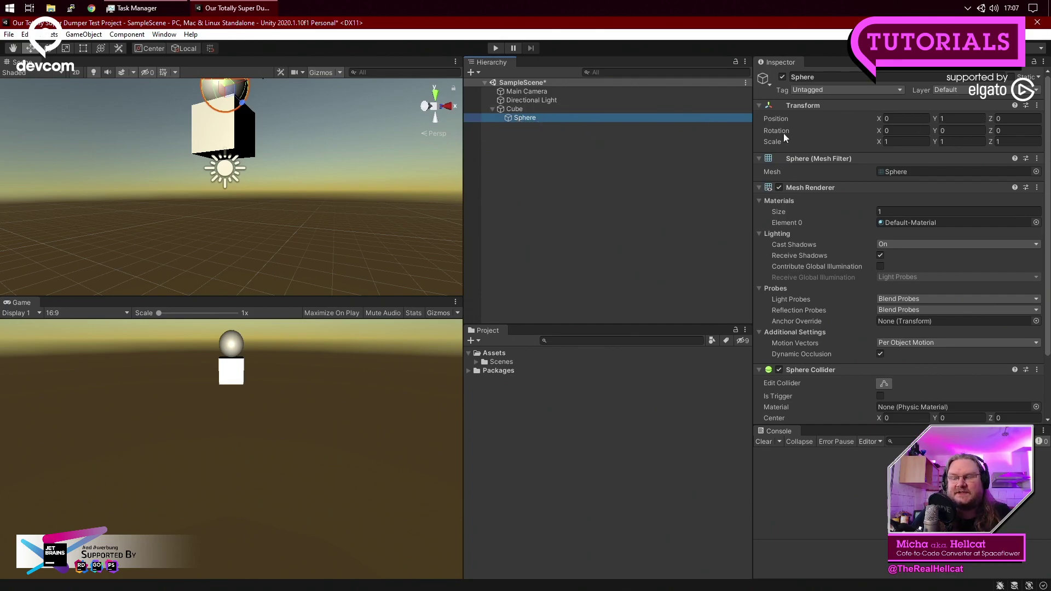
pyautogui.click(964, 119)
pyautogui.write('-1')
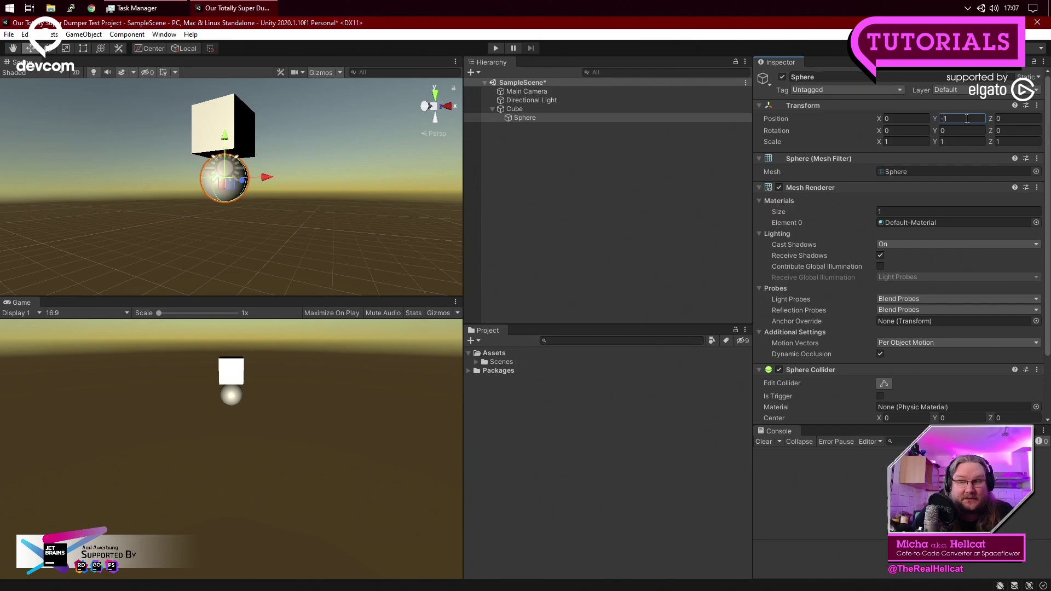
pyautogui.press('BackSpace')
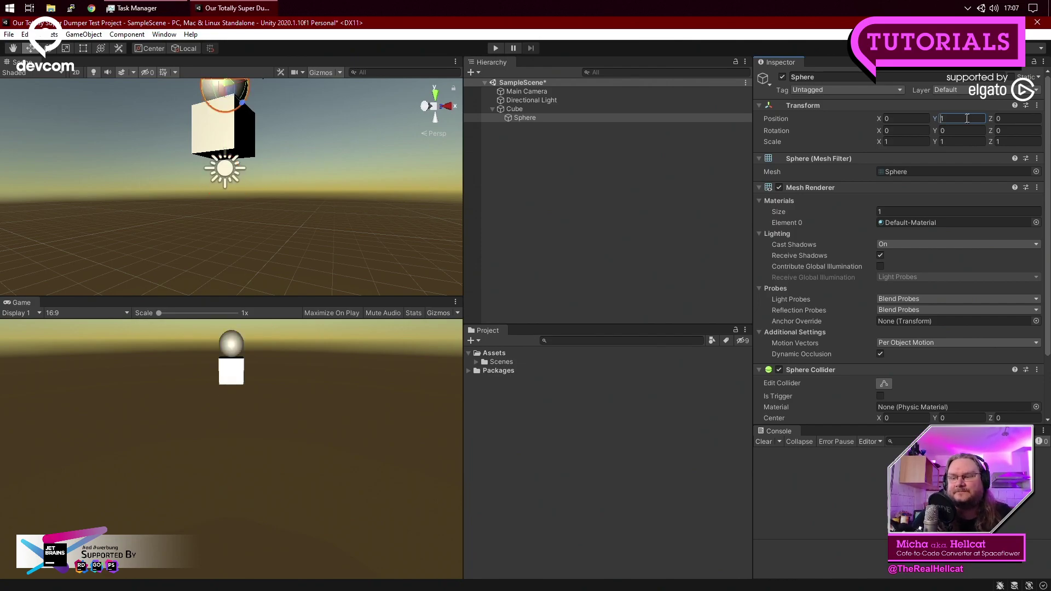
pyautogui.click(706, 229)
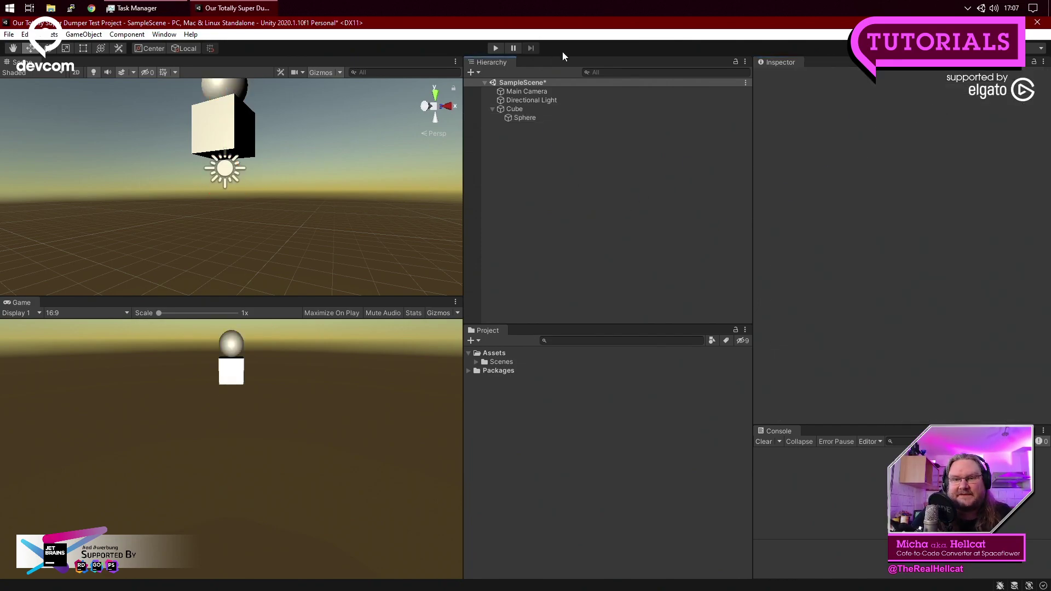
# Compare the parent Cube's position with the child Sphere's local position by selecting each in turn, ending on the Sphere.
pyautogui.click(537, 117)
pyautogui.click(520, 108)
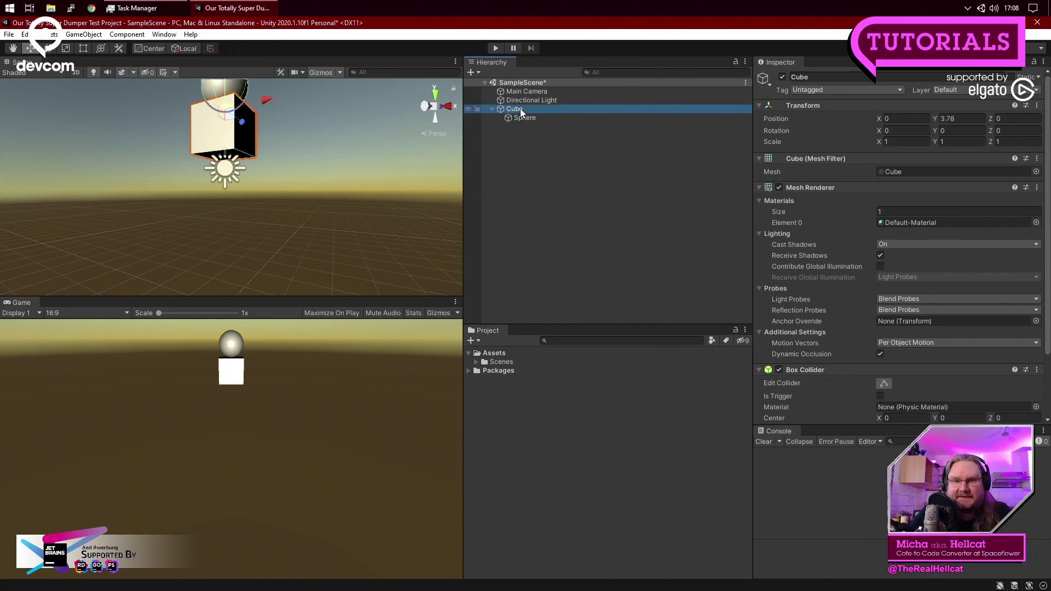
pyautogui.click(521, 117)
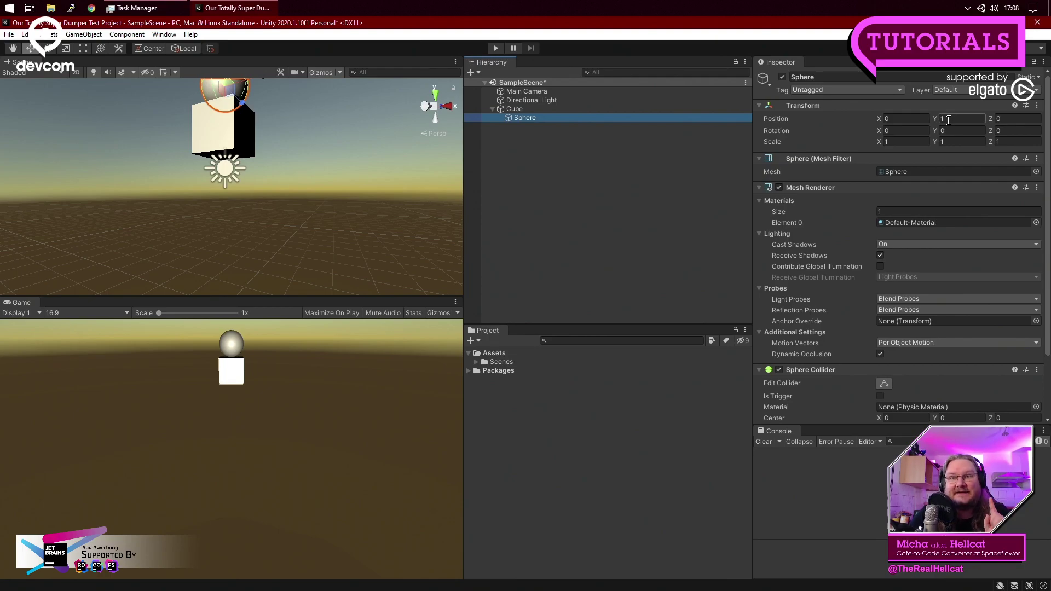
pyautogui.press('Return')
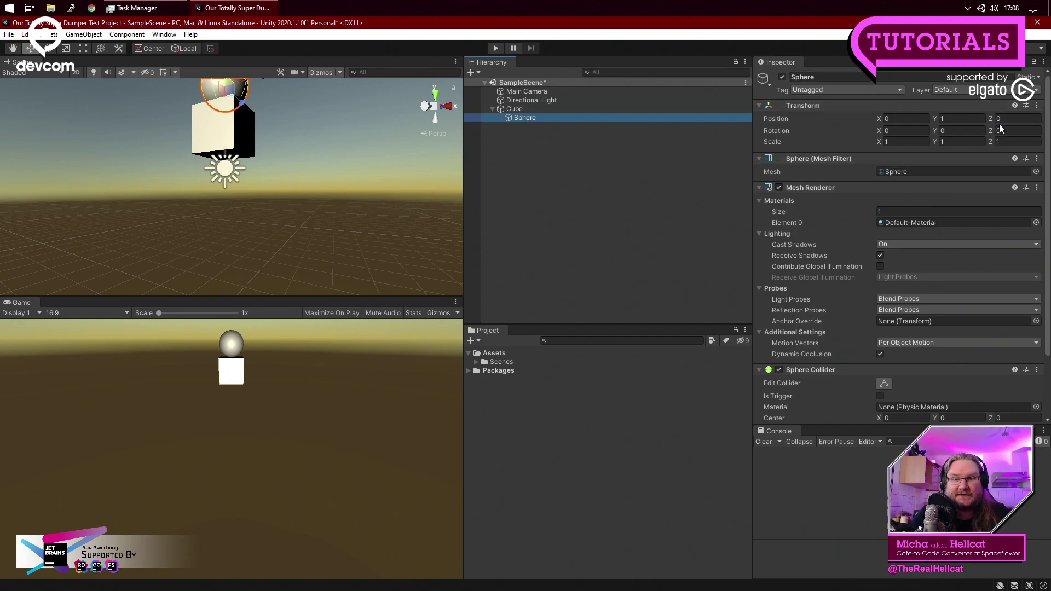
# Lower the child Sphere into the Cube to a local Y position of about 0.23, and set it back to 1.
pyautogui.moveTo(255, 98); pyautogui.dragTo(257, 127, button='middle')
pyautogui.moveTo(224, 89); pyautogui.dragTo(225, 116)
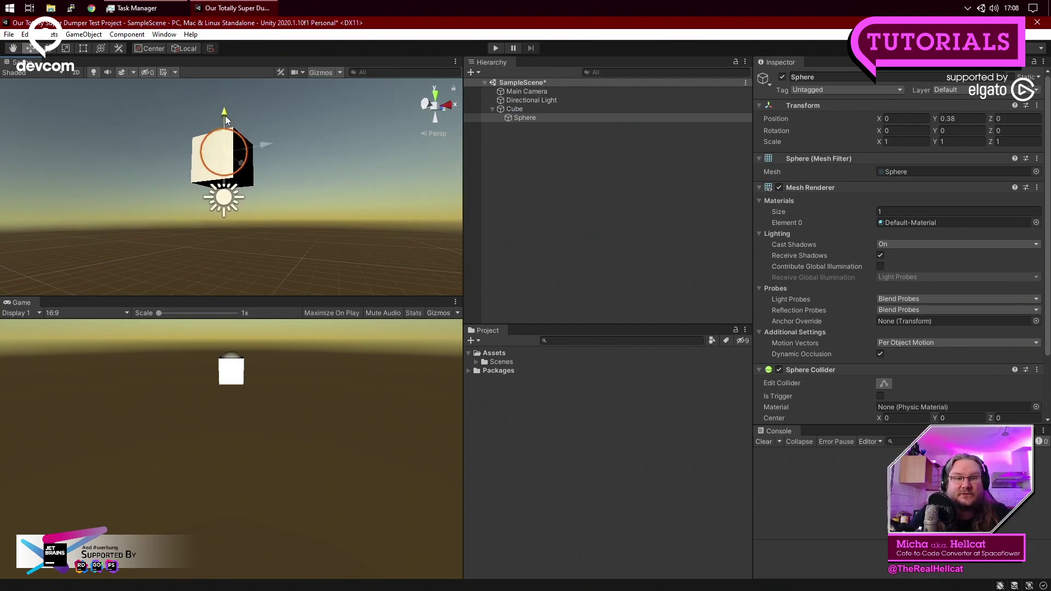
pyautogui.press('Tab')
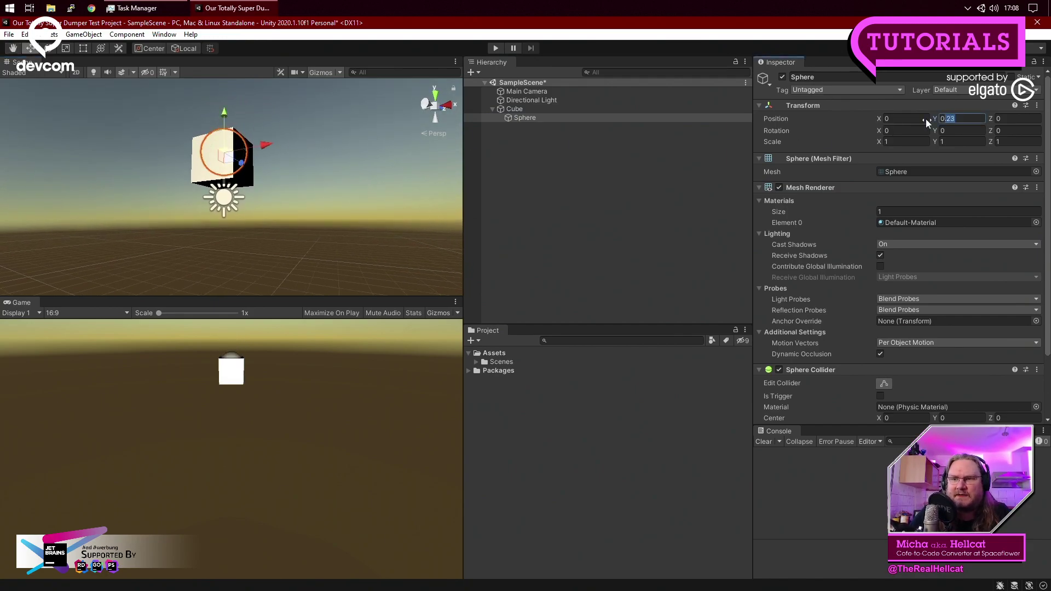
pyautogui.write('1')
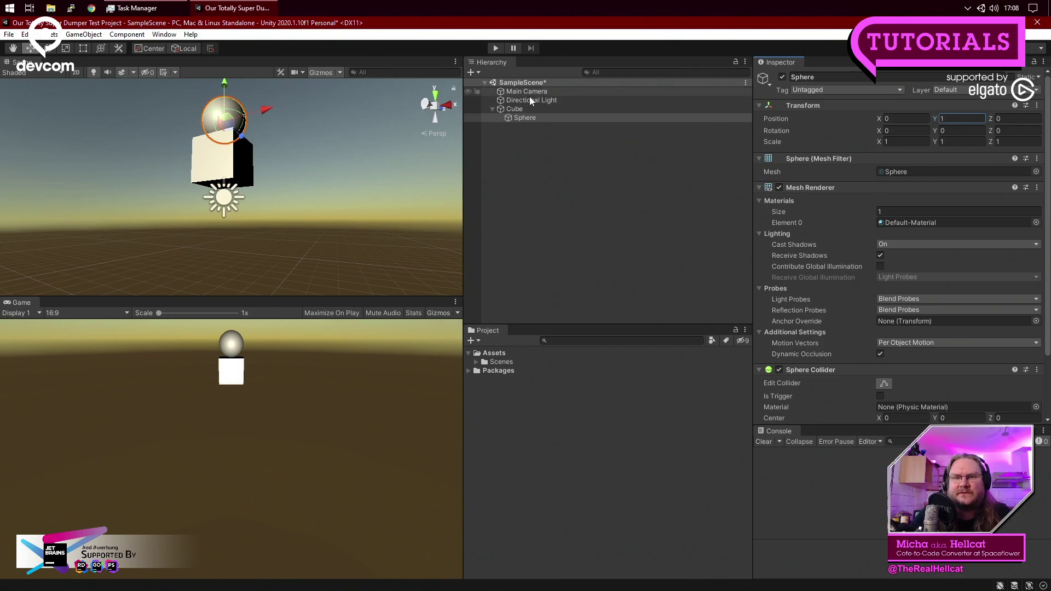
# Set the parent Cube's Y position to 0 and frame both objects from an elevated angle in the scene.
pyautogui.click(627, 109)
pyautogui.click(966, 119)
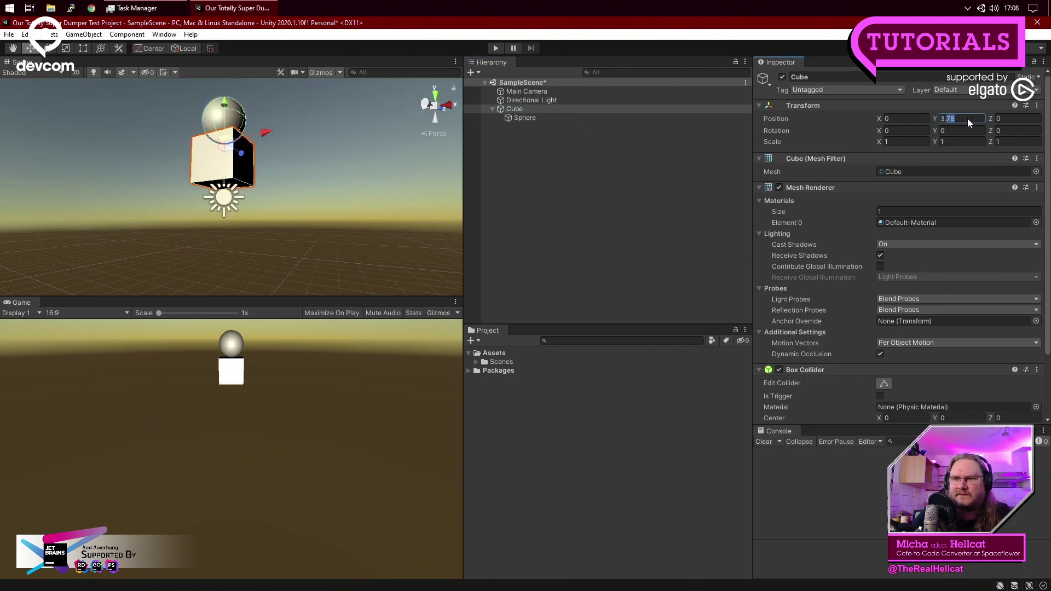
pyautogui.write('0')
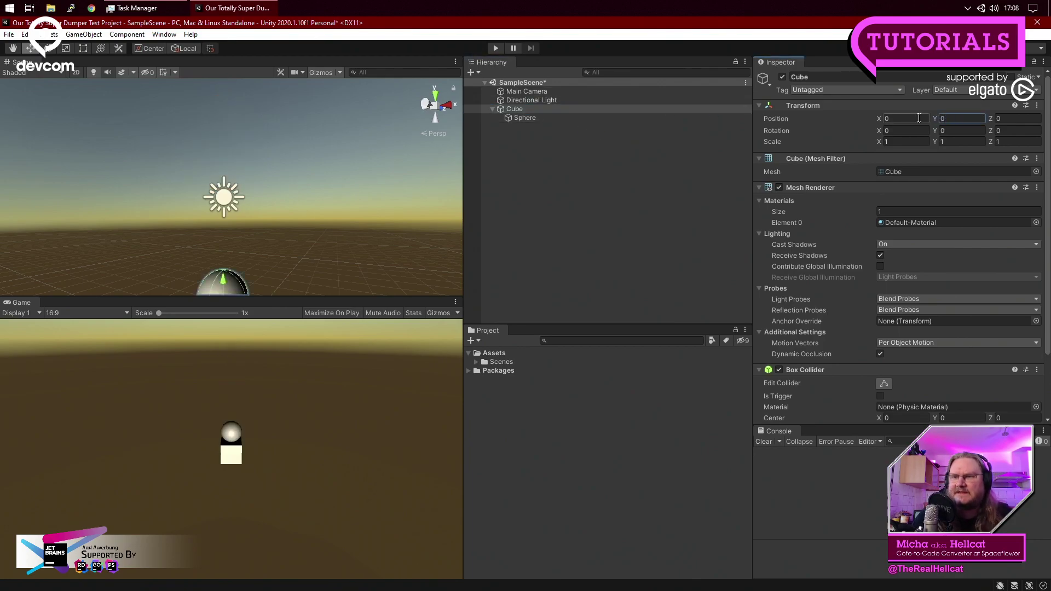
pyautogui.keyDown('alt'); pyautogui.moveTo(324, 157); pyautogui.dragTo(328, 249); pyautogui.keyUp('alt')
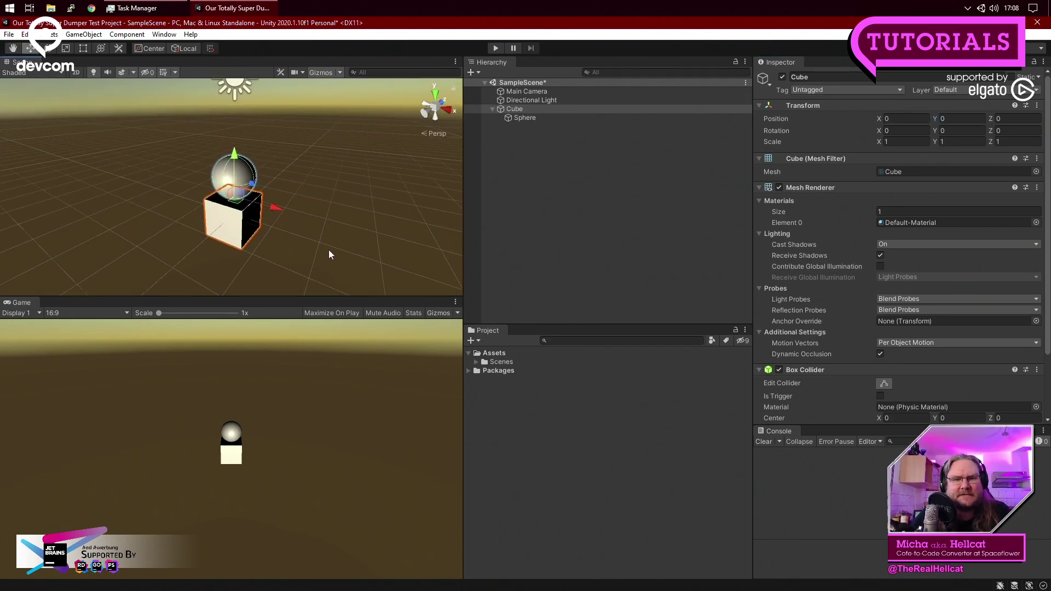
pyautogui.click(333, 245)
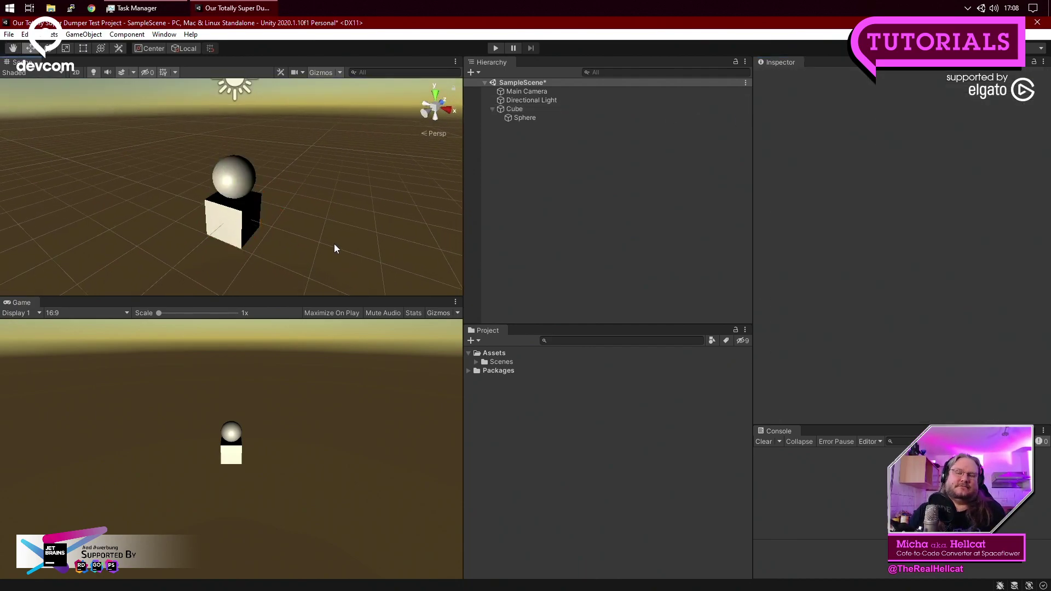
pyautogui.keyDown('alt'); pyautogui.moveTo(347, 220); pyautogui.dragTo(345, 222); pyautogui.keyUp('alt')
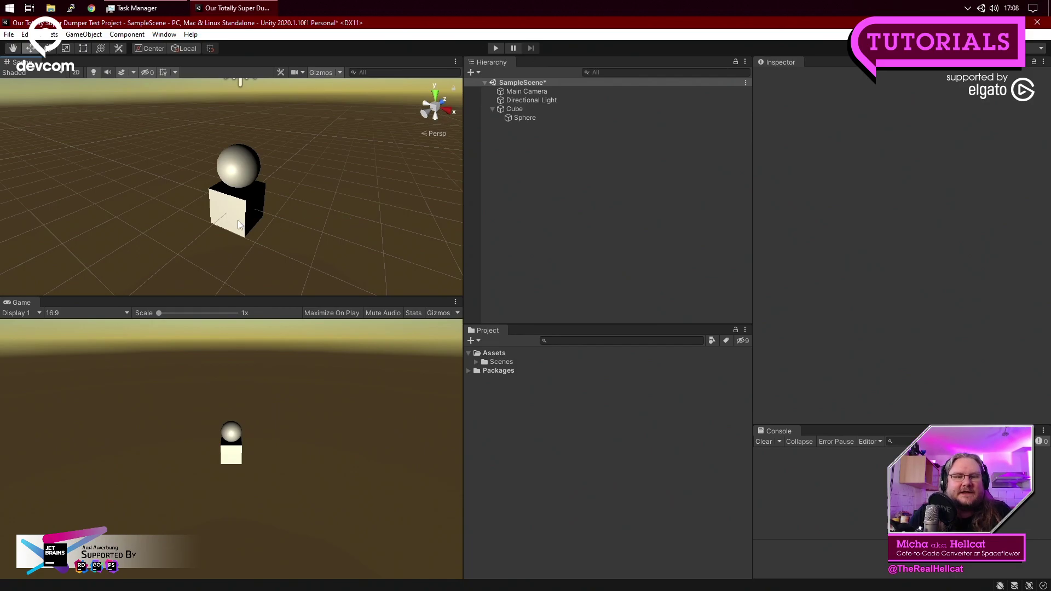
# Examine the Transforms of the child Sphere and the parent Cube at the origin, ending on the Sphere.
pyautogui.click(541, 118)
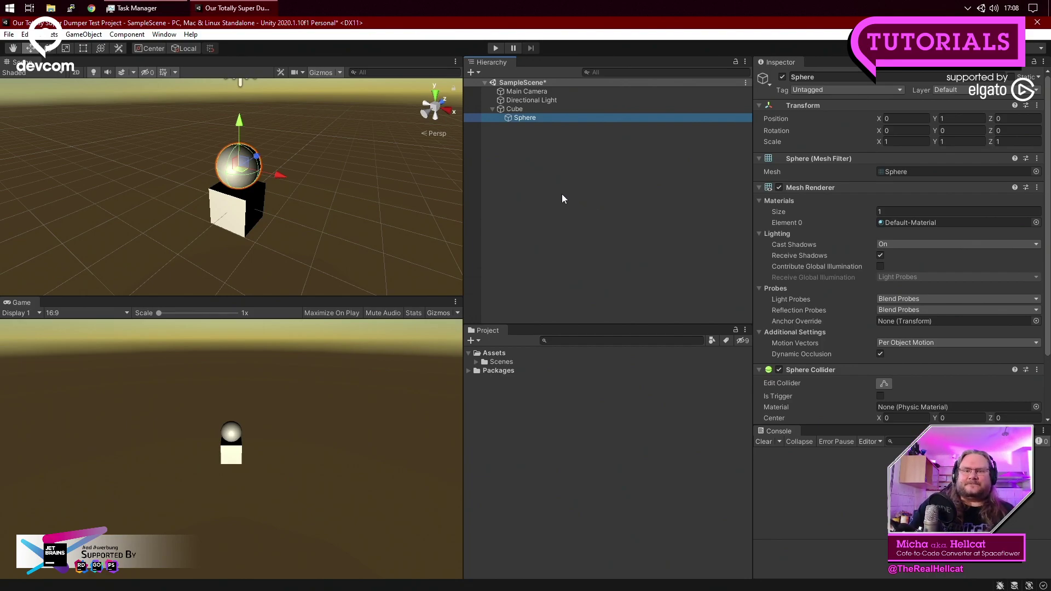
pyautogui.click(525, 110)
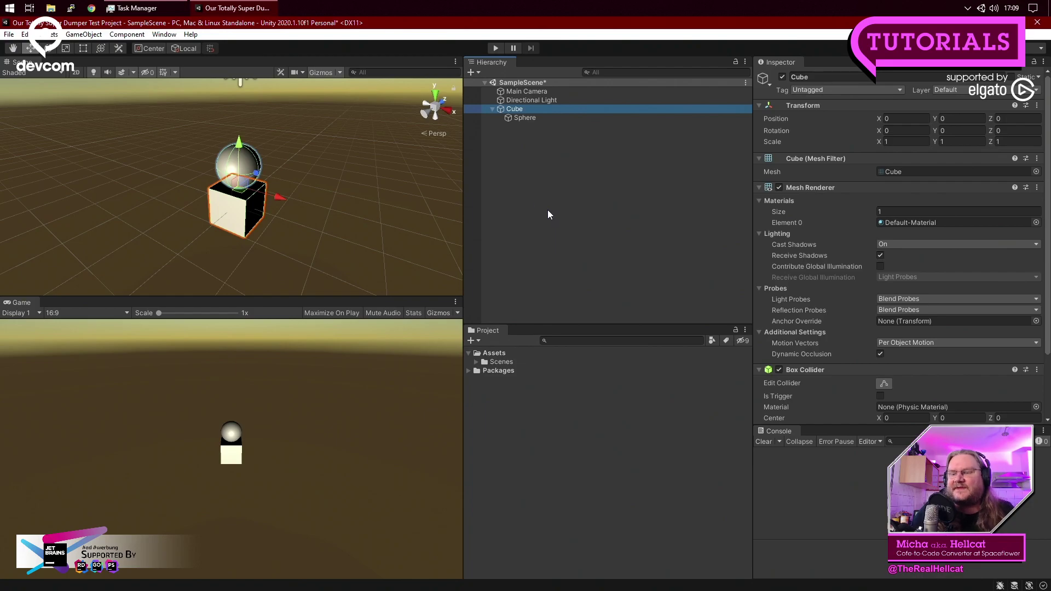
pyautogui.click(535, 118)
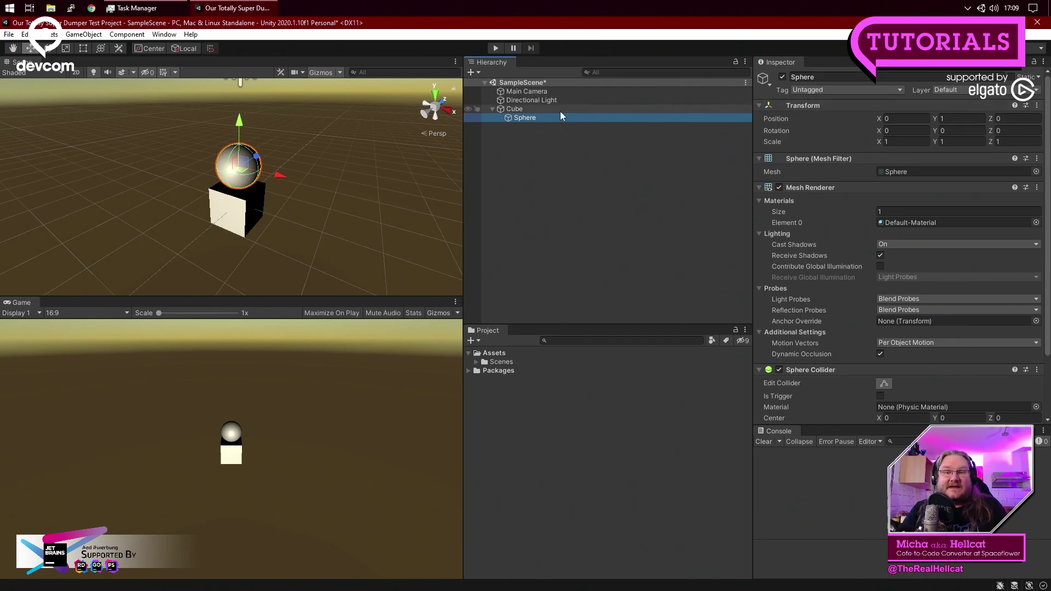
pyautogui.click(316, 207)
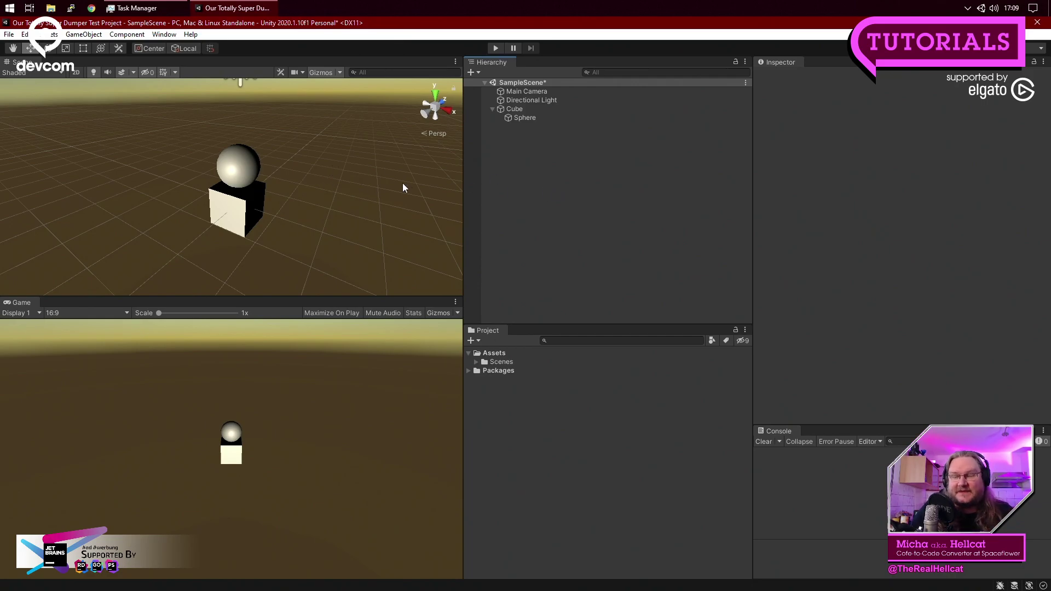
pyautogui.click(538, 119)
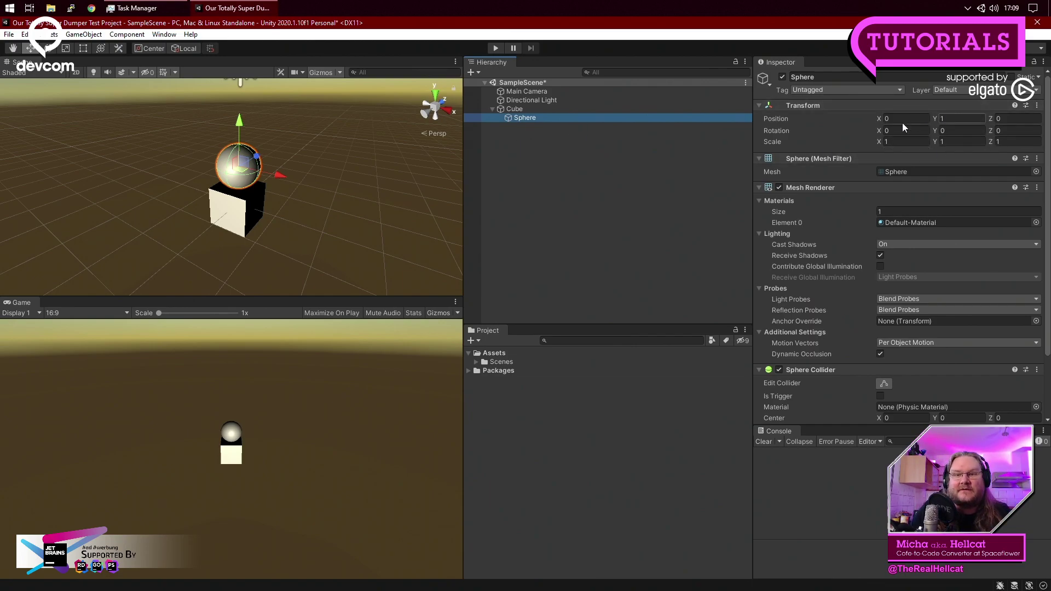
pyautogui.click(529, 141)
pyautogui.rightClick(536, 157)
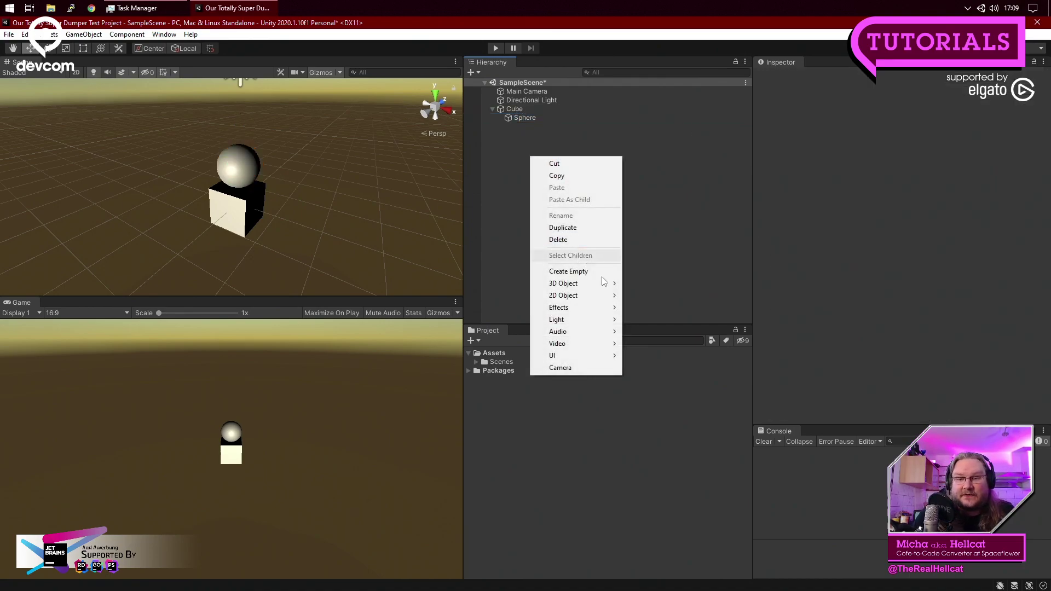
pyautogui.moveTo(589, 284)
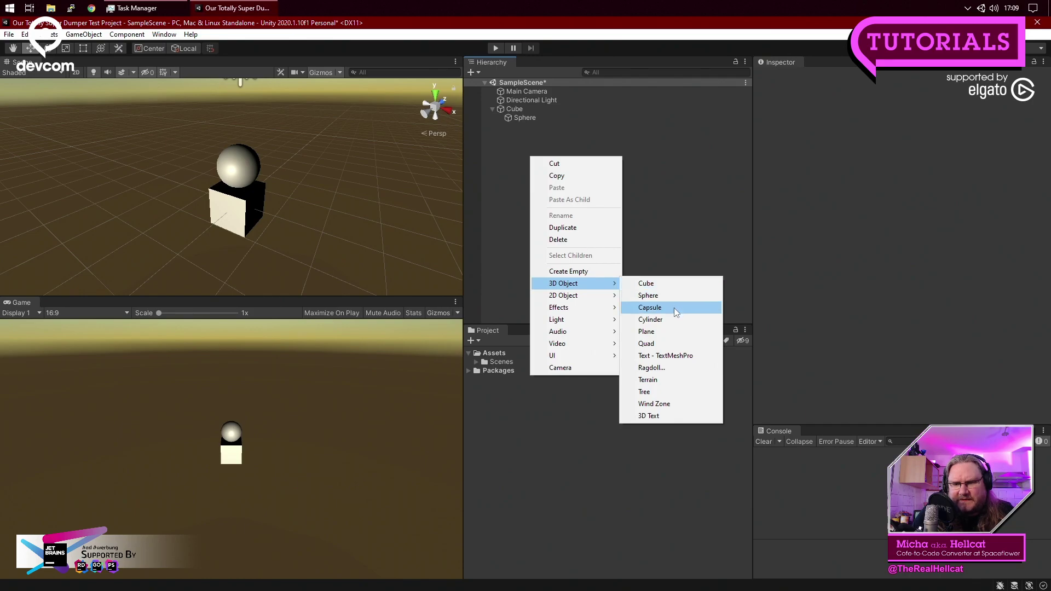
pyautogui.click(675, 343)
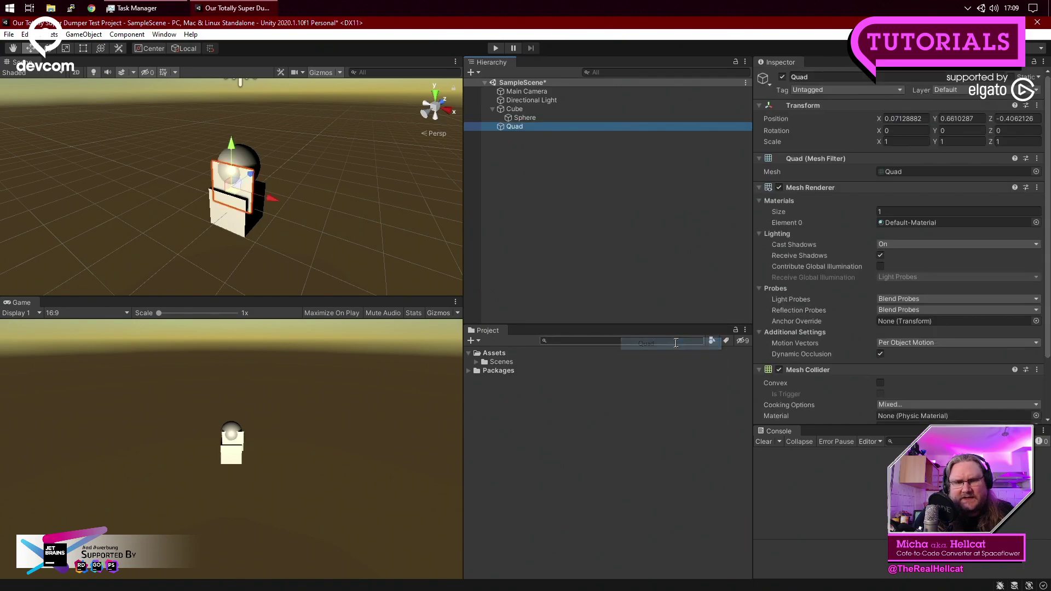
pyautogui.hotkey('ctrl', 'z')
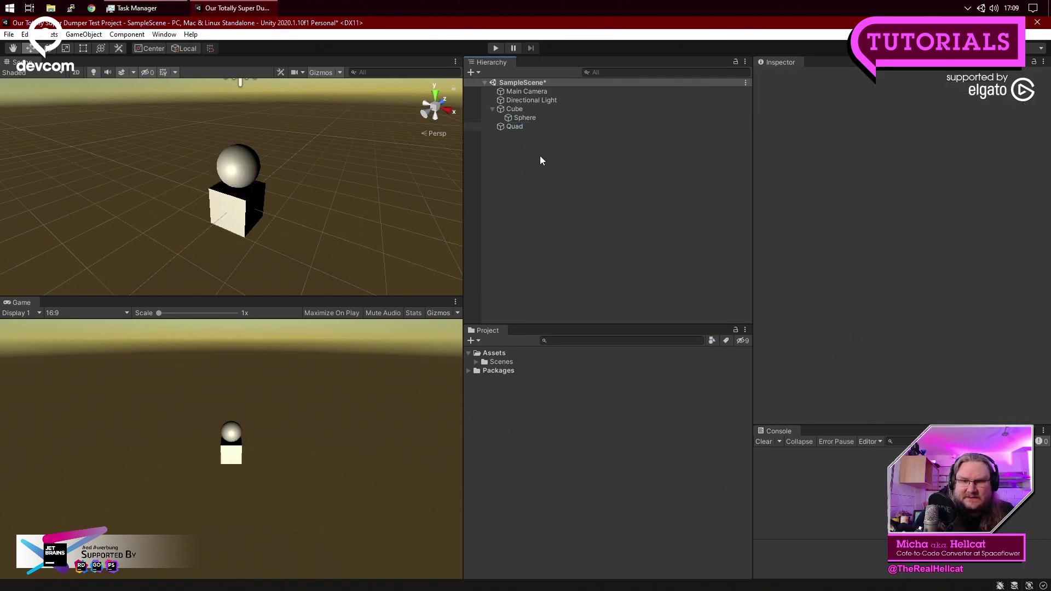
# Add a 3D Capsule object at the root level of SampleScene.
pyautogui.rightClick(557, 198)
pyautogui.rightClick(589, 156)
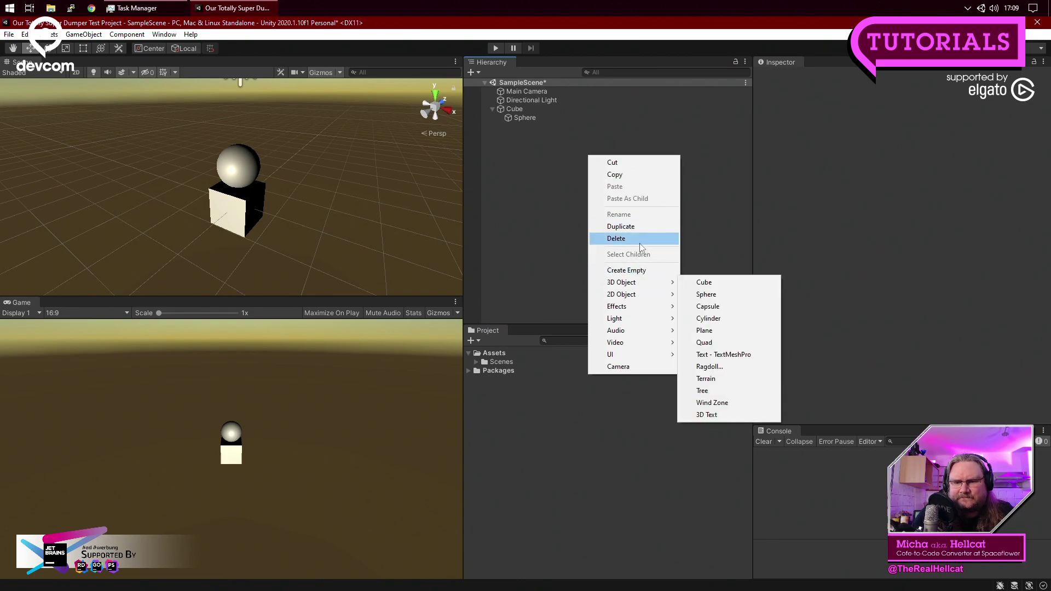
pyautogui.moveTo(641, 285)
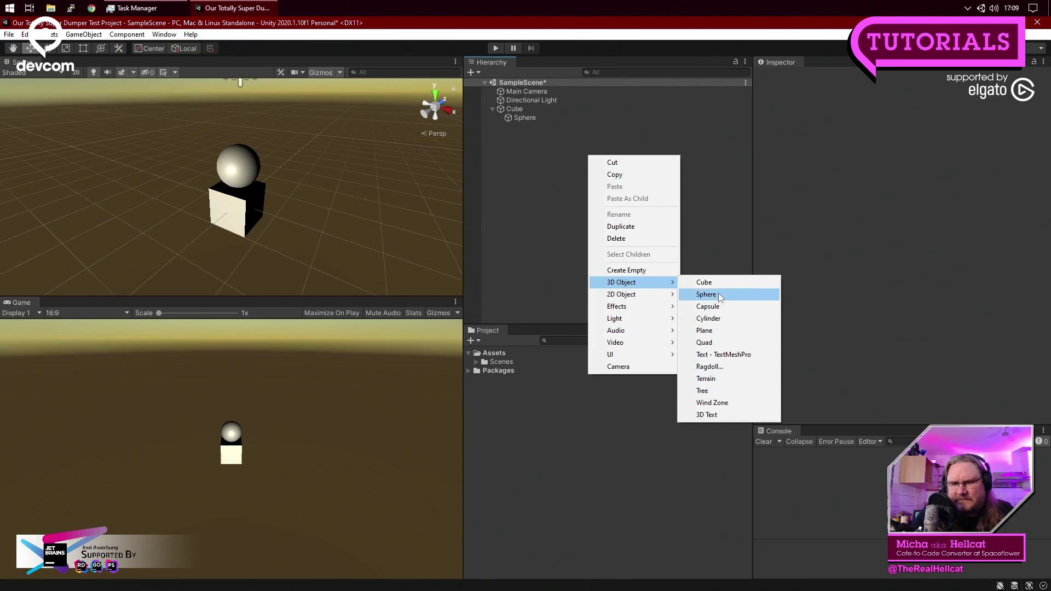
pyautogui.click(727, 306)
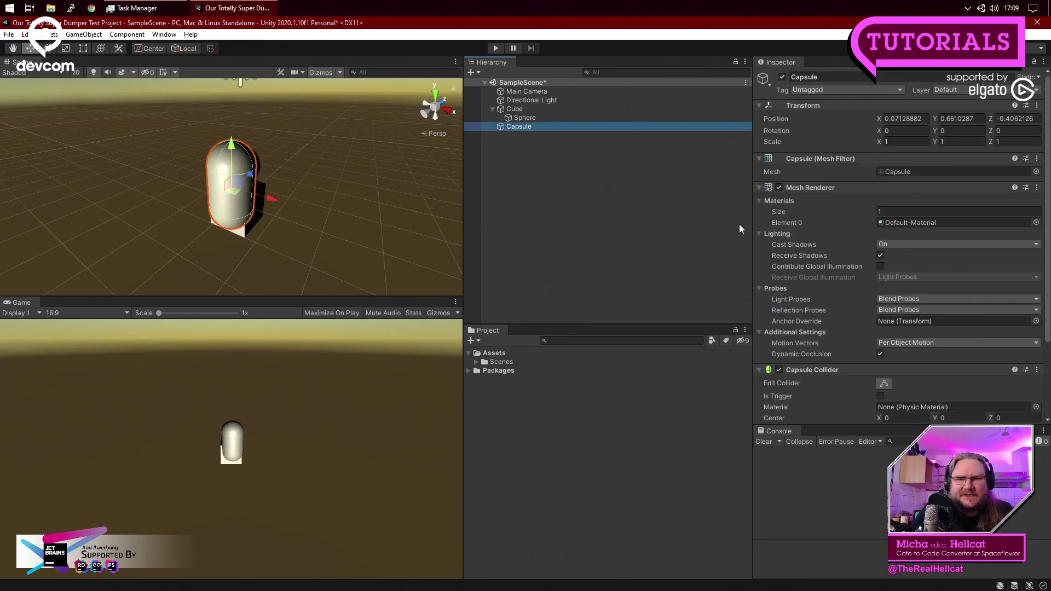
# Scale the Capsule to 0.5 on the X, Y and Z axes.
pyautogui.click(899, 140)
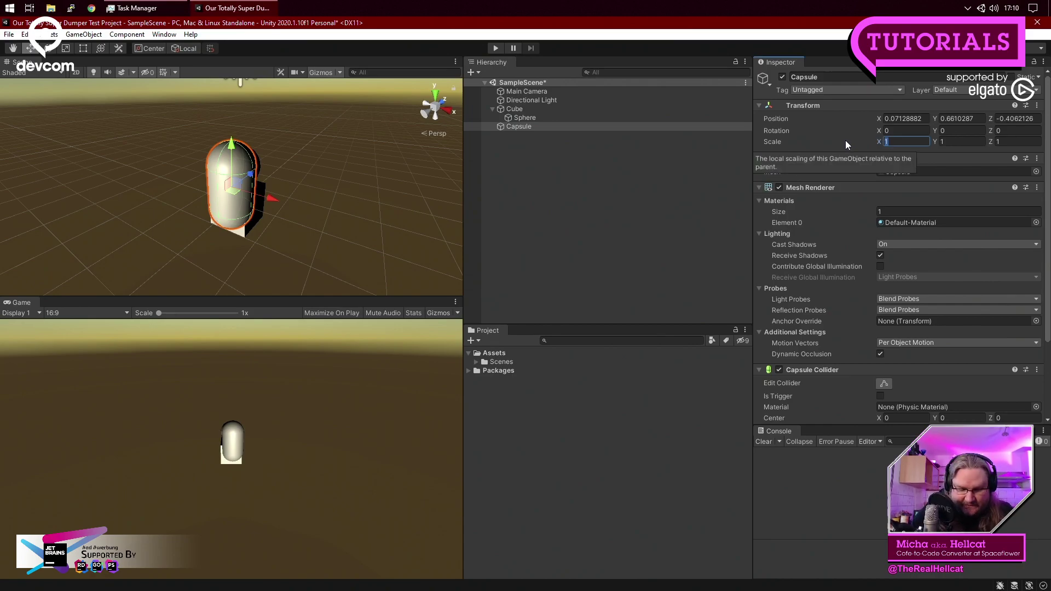
pyautogui.write('0.5')
pyautogui.click(954, 141)
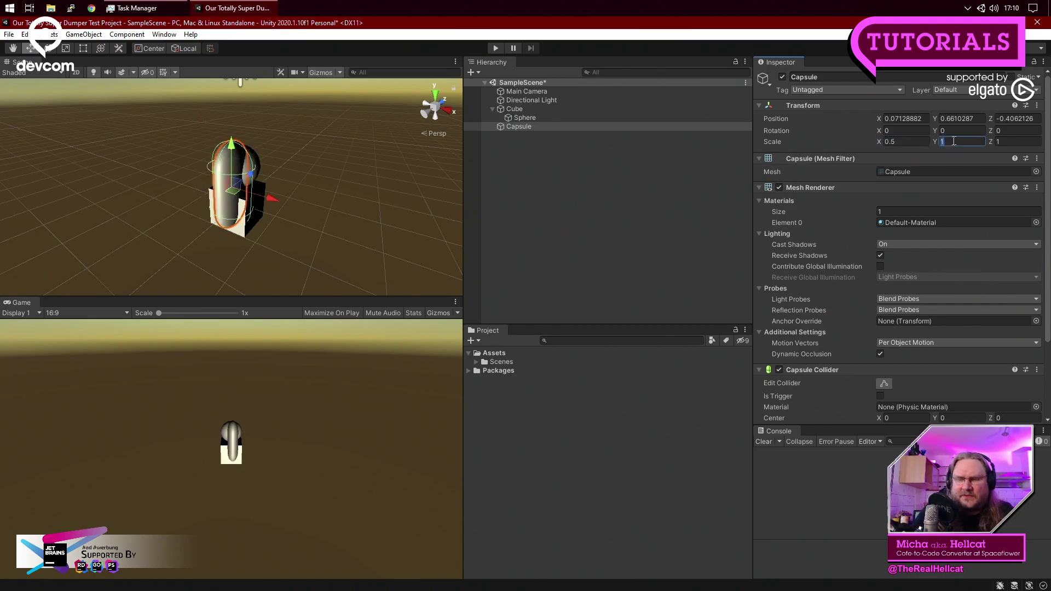
pyautogui.write('0.5')
pyautogui.click(1017, 142)
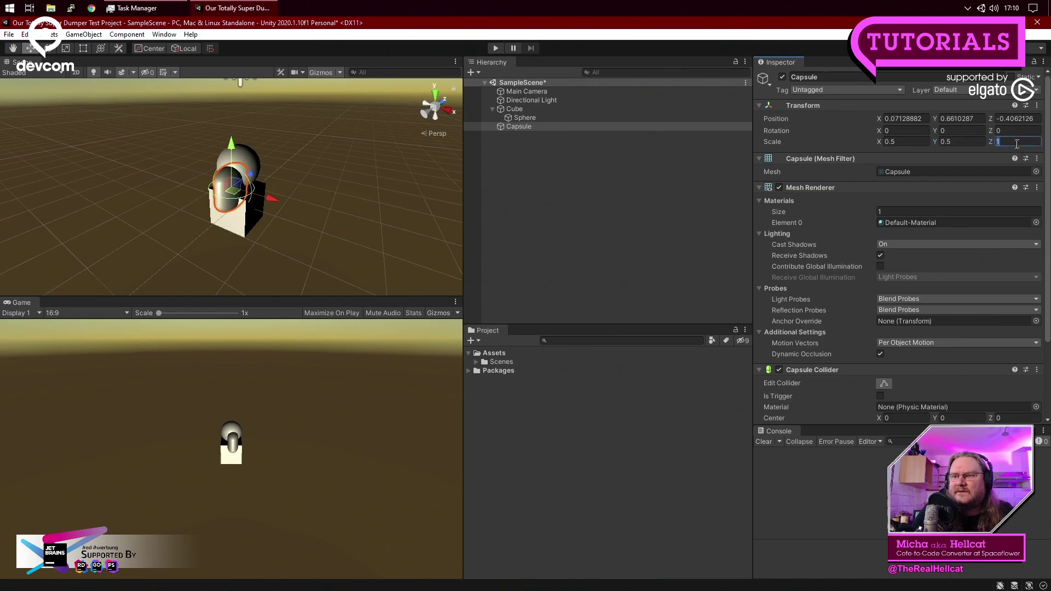
pyautogui.write('.5')
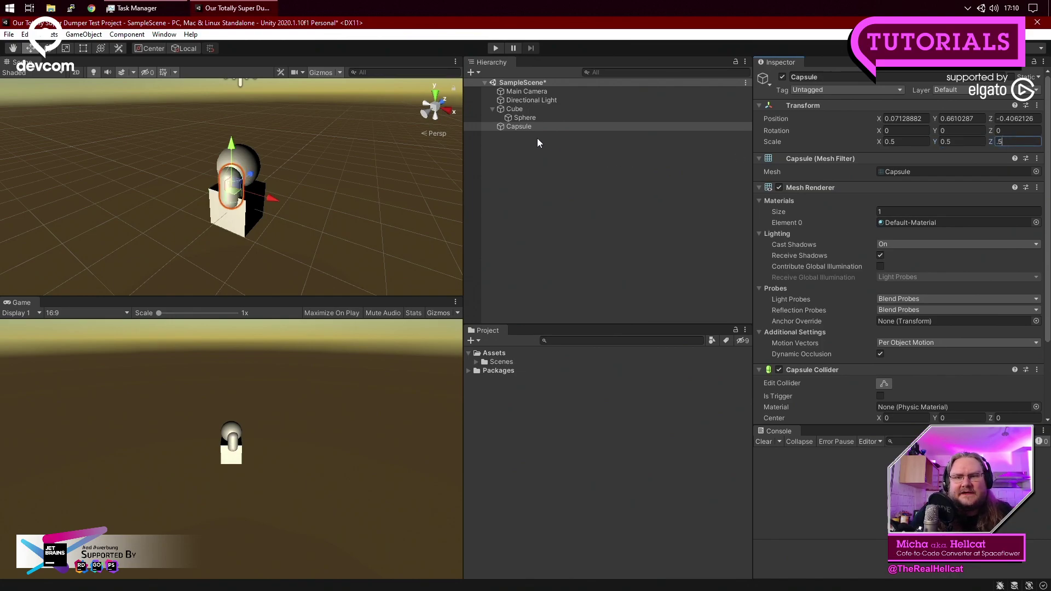
# Make the Capsule a child of the Sphere and raise it above the Sphere to a local Y position of about 0.99.
pyautogui.moveTo(515, 126); pyautogui.dragTo(537, 118)
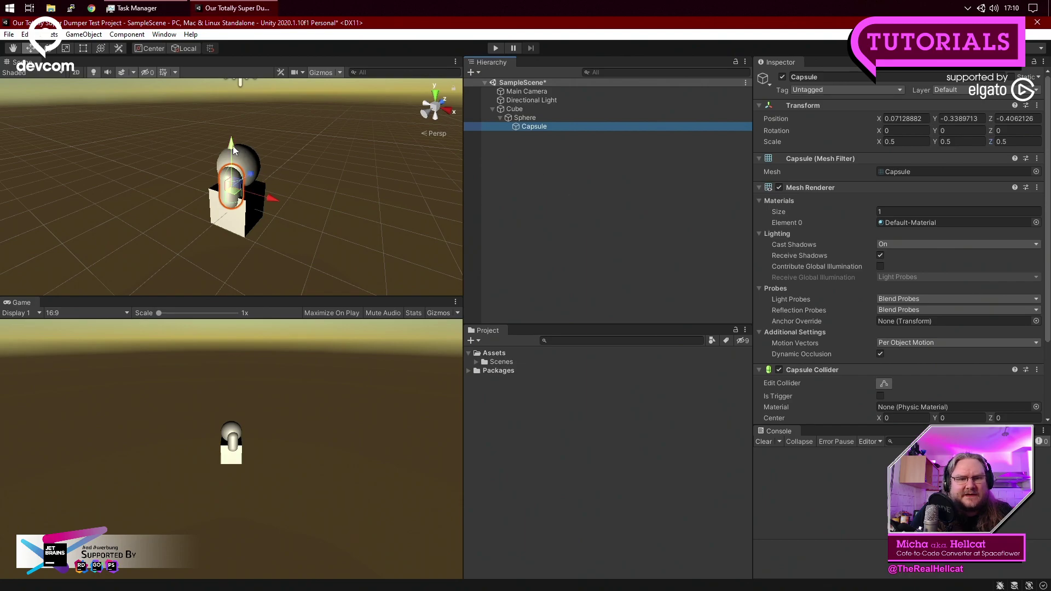
pyautogui.moveTo(232, 146); pyautogui.dragTo(236, 101)
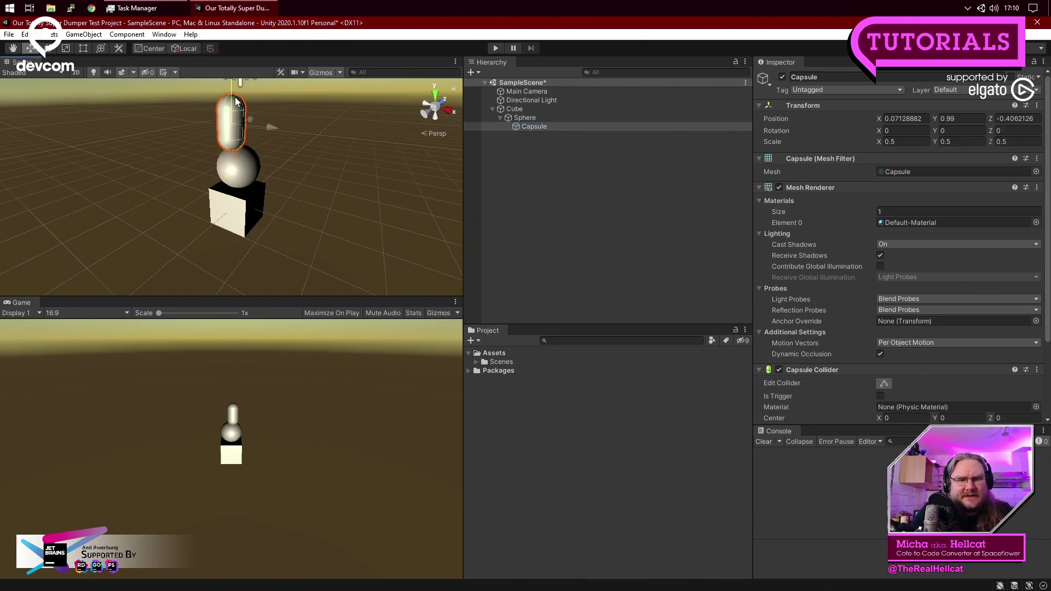
# Set the Capsule's local position to X 0, Y 1, Z 0 so it sits centred above the Sphere.
pyautogui.click(906, 119)
pyautogui.write('0')
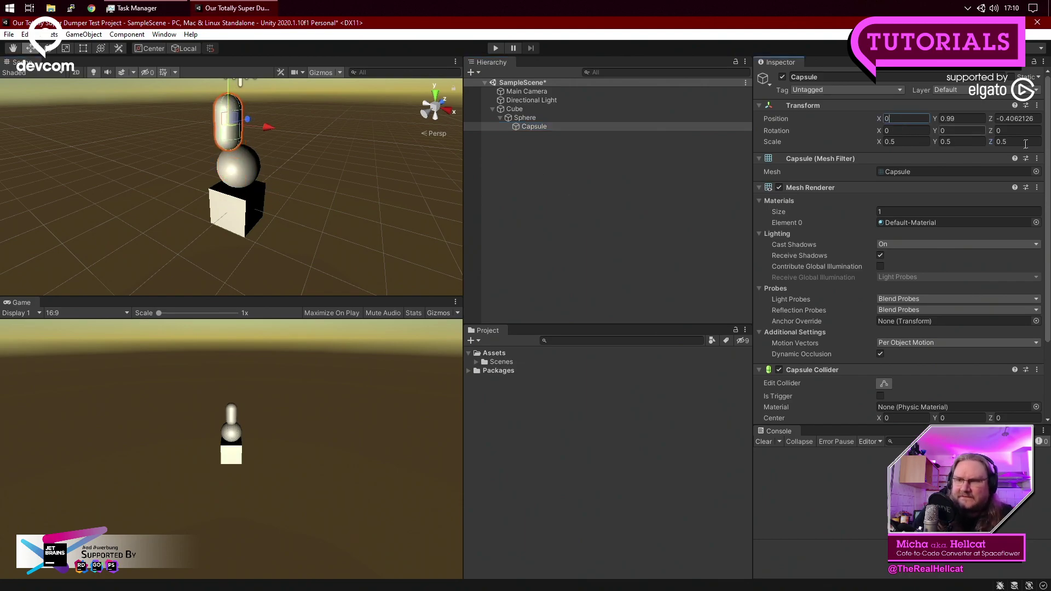
pyautogui.click(1013, 119)
pyautogui.write('0')
pyautogui.click(962, 118)
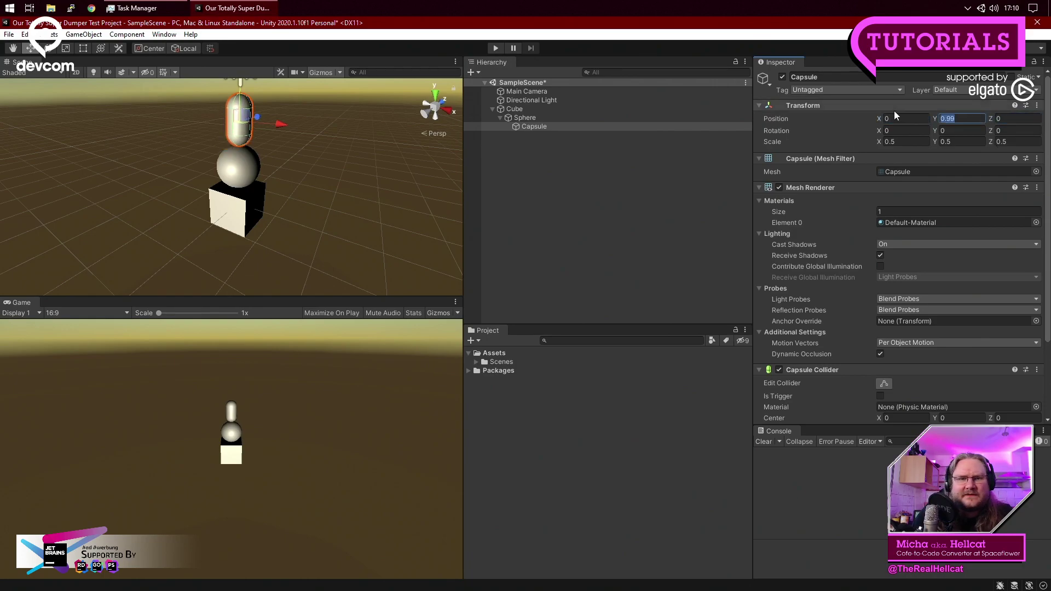
pyautogui.write('1')
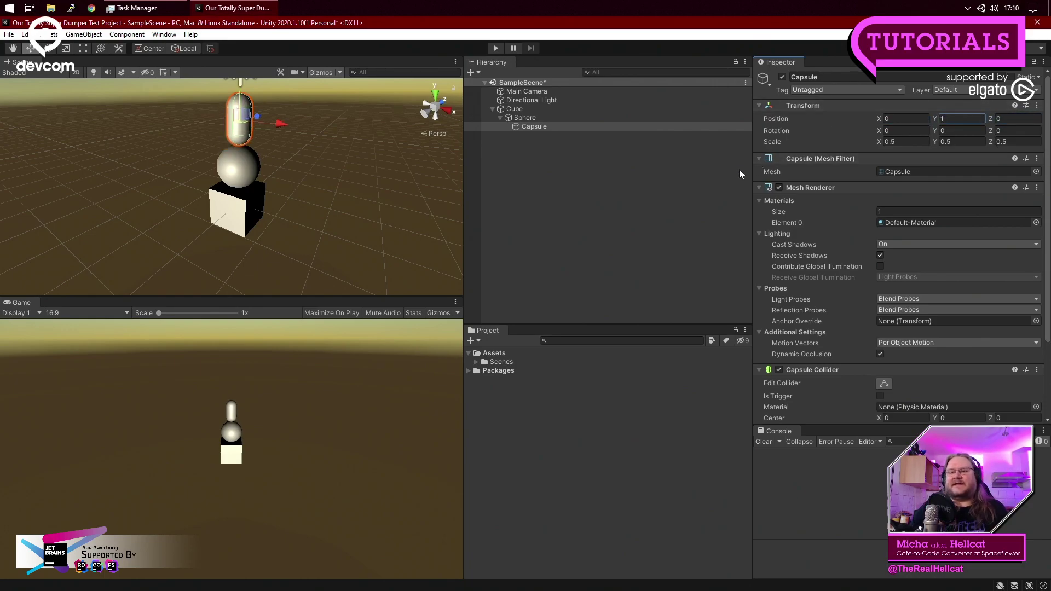
pyautogui.click(610, 243)
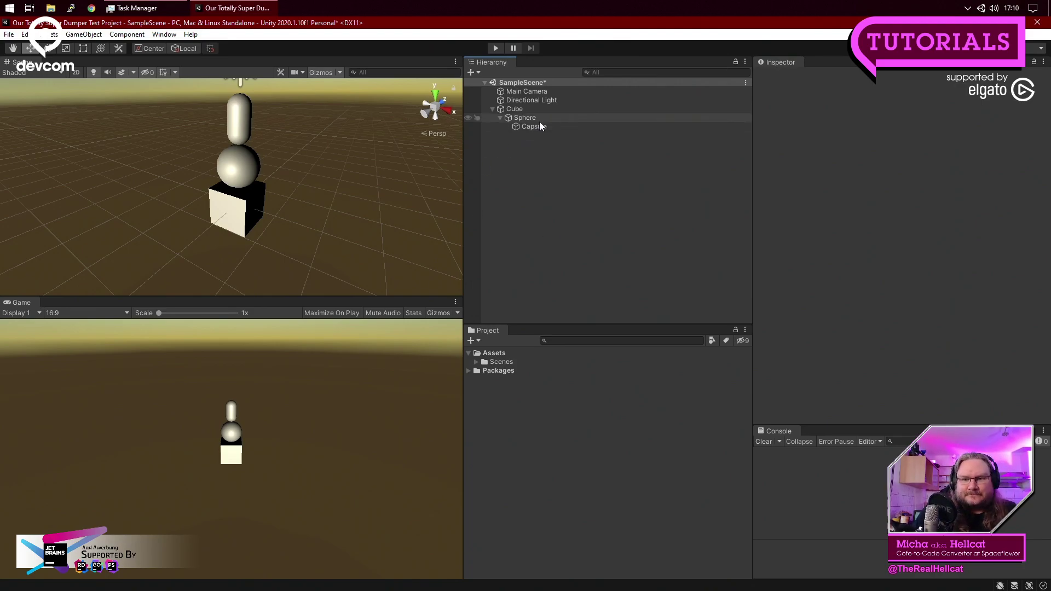
# Set the parent Cube's Y position to 1.
pyautogui.keyDown('alt'); pyautogui.moveTo(344, 136); pyautogui.dragTo(339, 128); pyautogui.keyUp('alt')
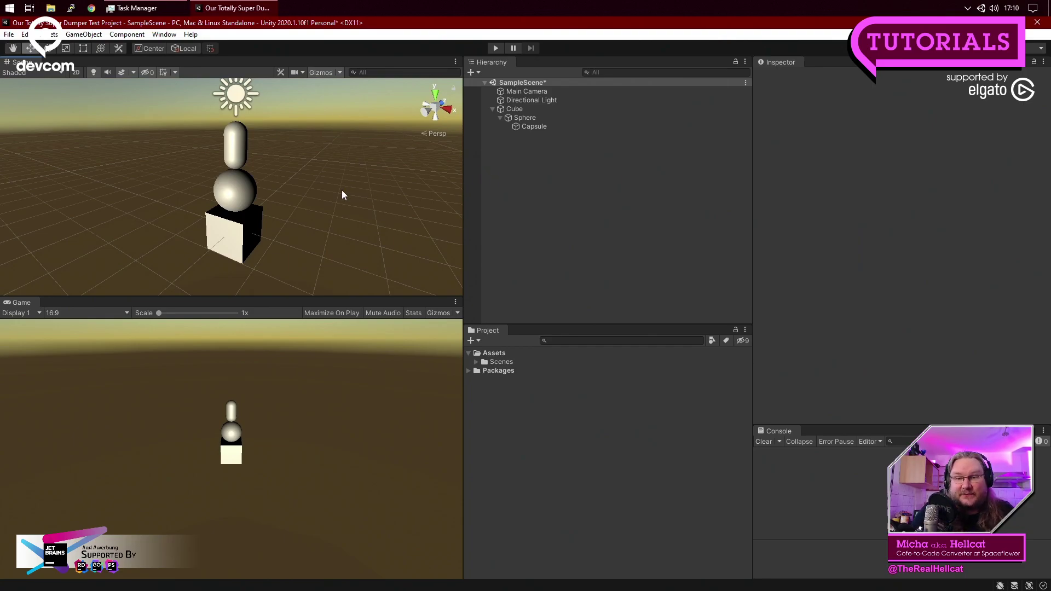
pyautogui.click(523, 110)
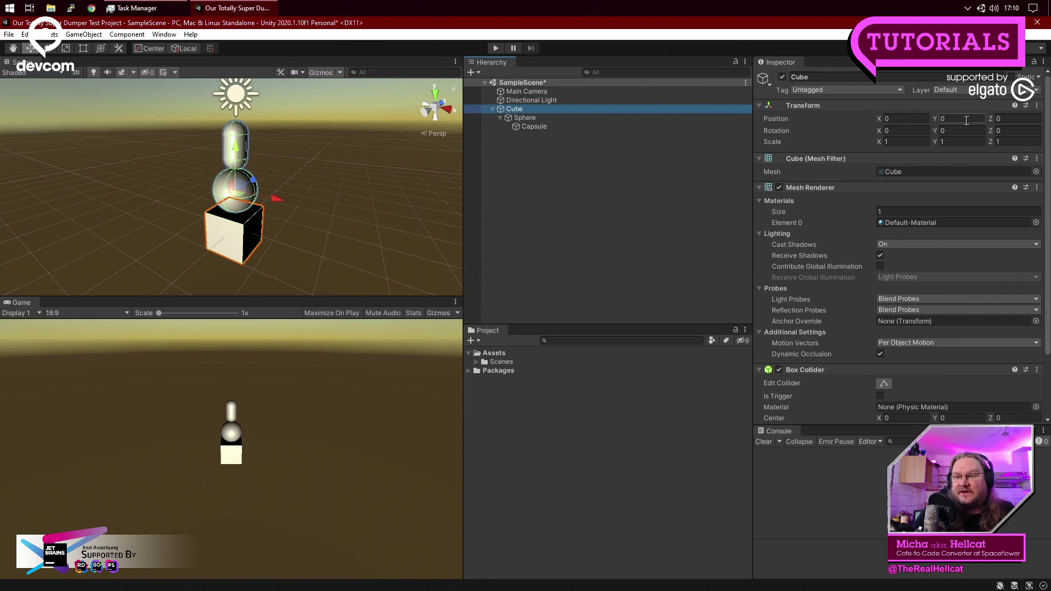
pyautogui.click(961, 119)
pyautogui.write('1')
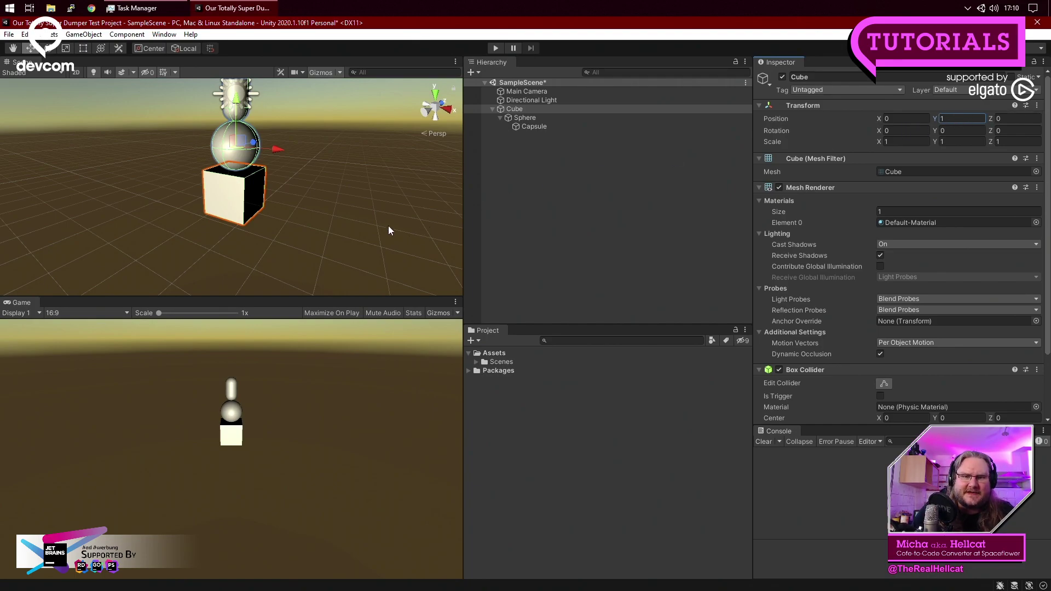
pyautogui.moveTo(390, 230); pyautogui.dragTo(391, 205, button='right')
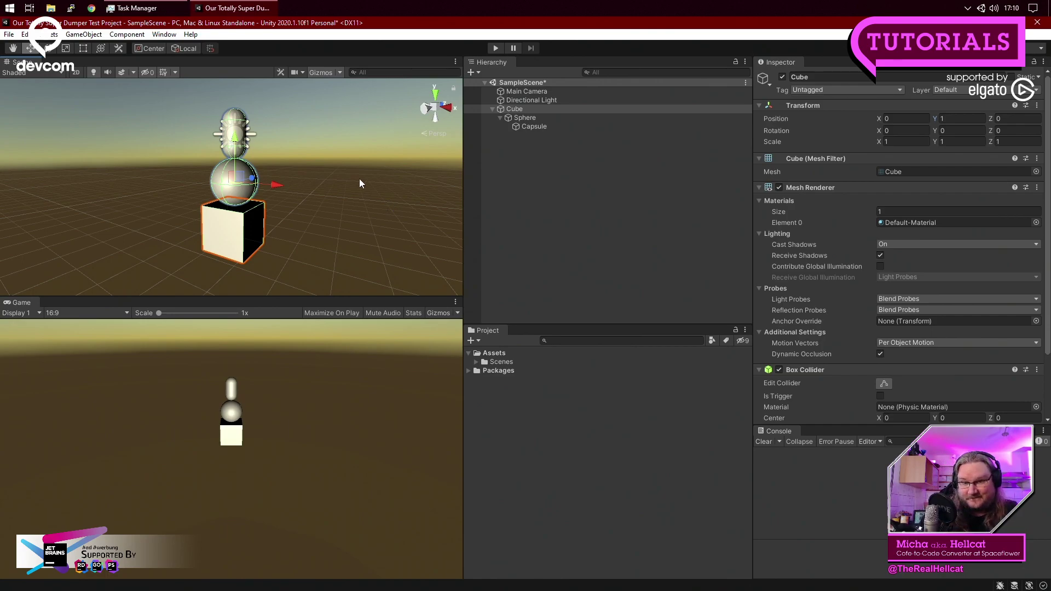
# Compare the local positions of the Sphere, Capsule and Cube after moving the Cube, then clear the selection.
pyautogui.click(534, 119)
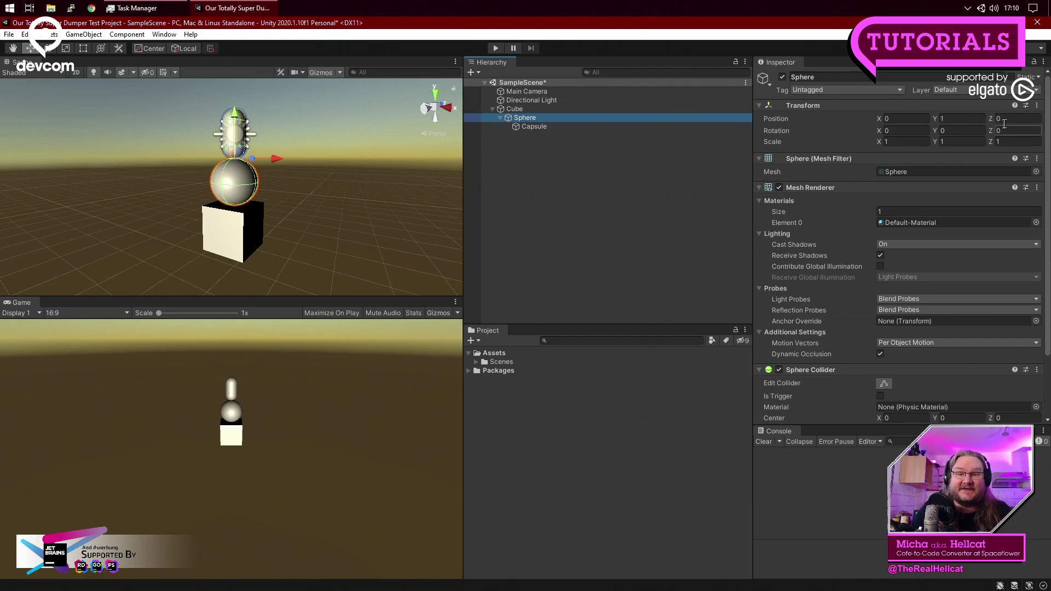
pyautogui.click(533, 126)
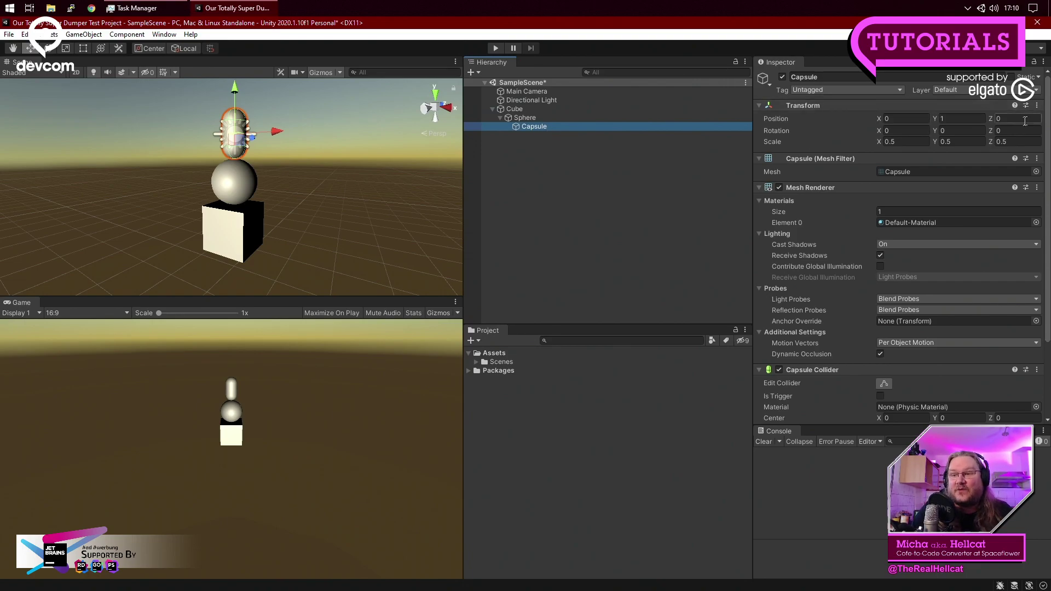
pyautogui.click(536, 120)
pyautogui.click(538, 128)
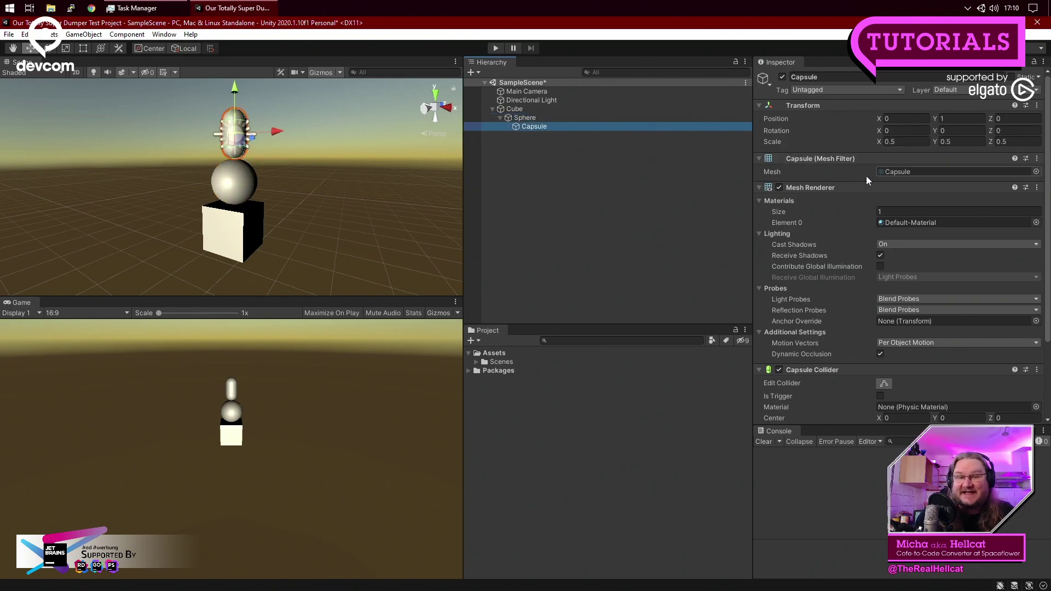
pyautogui.click(528, 110)
pyautogui.click(537, 117)
pyautogui.click(546, 128)
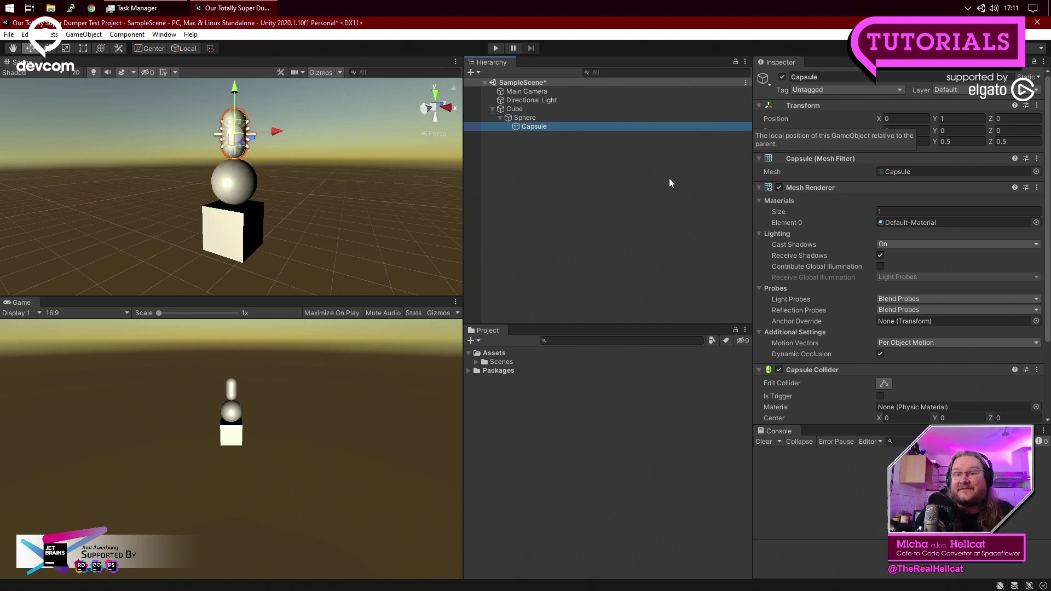
pyautogui.click(657, 170)
pyautogui.click(534, 110)
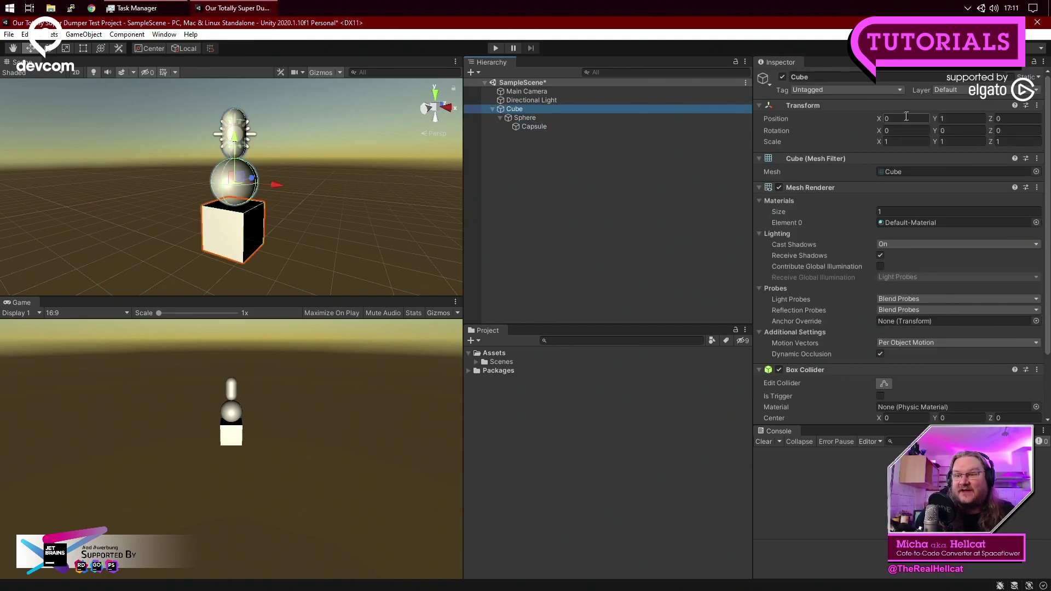
pyautogui.click(523, 116)
pyautogui.click(546, 127)
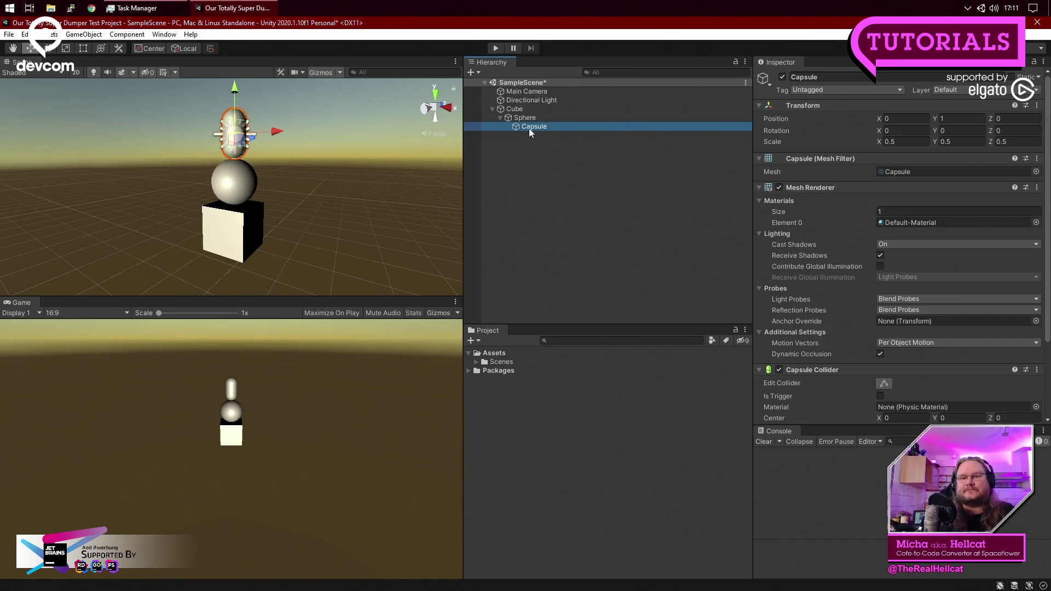
pyautogui.click(559, 147)
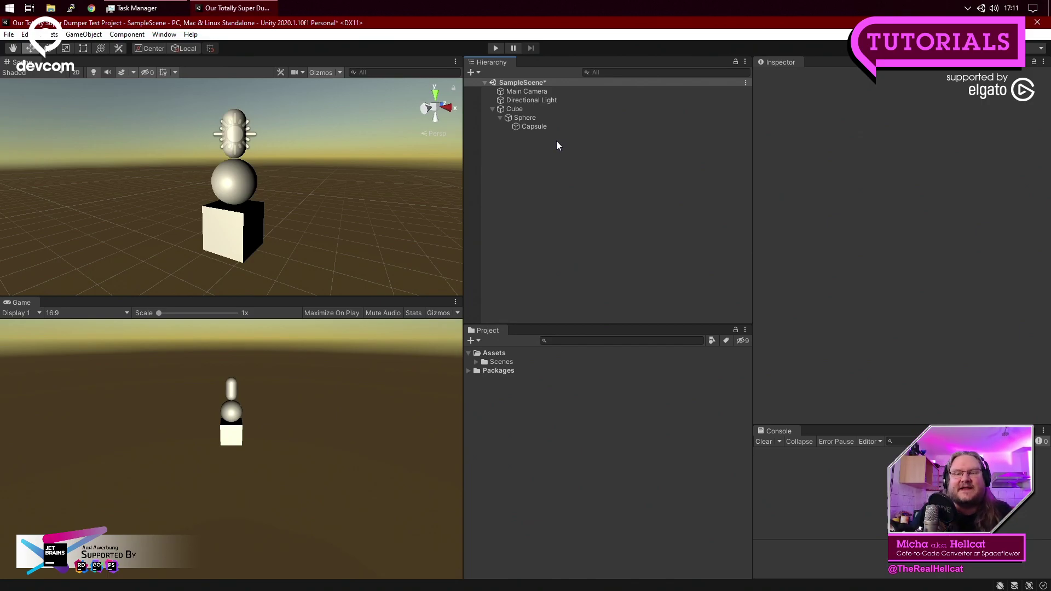
# Trace the parent chain from the Capsule through the Sphere to the Cube, then review the Capsule's Transform again.
pyautogui.click(542, 127)
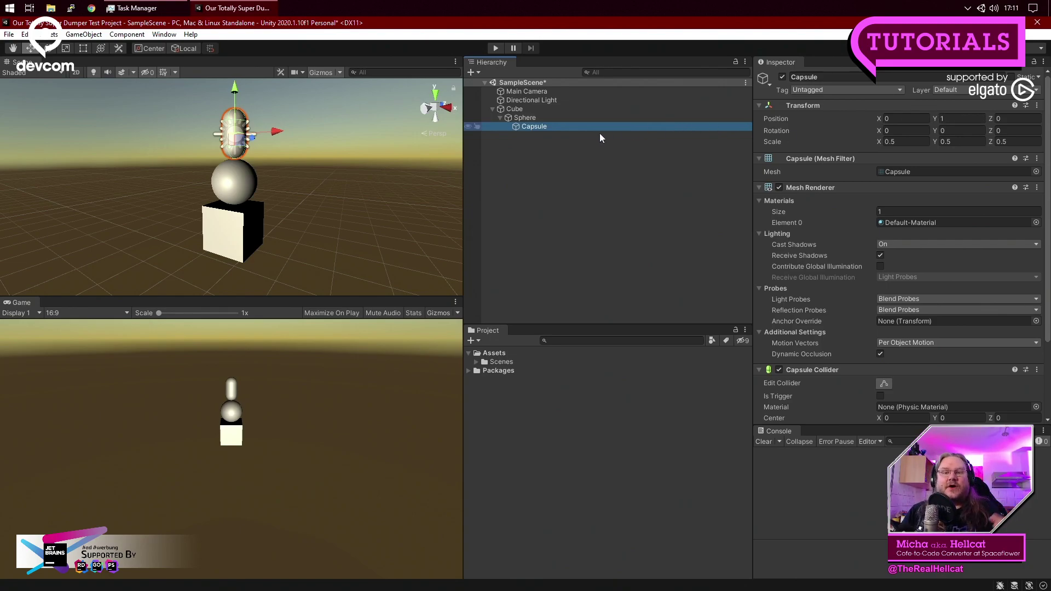
pyautogui.click(530, 120)
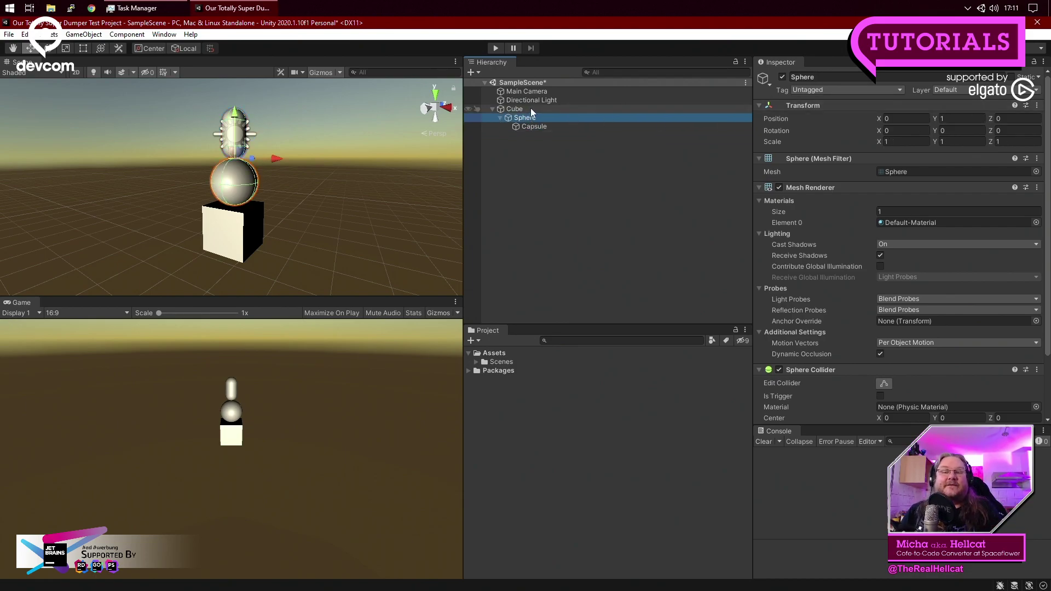
pyautogui.click(530, 107)
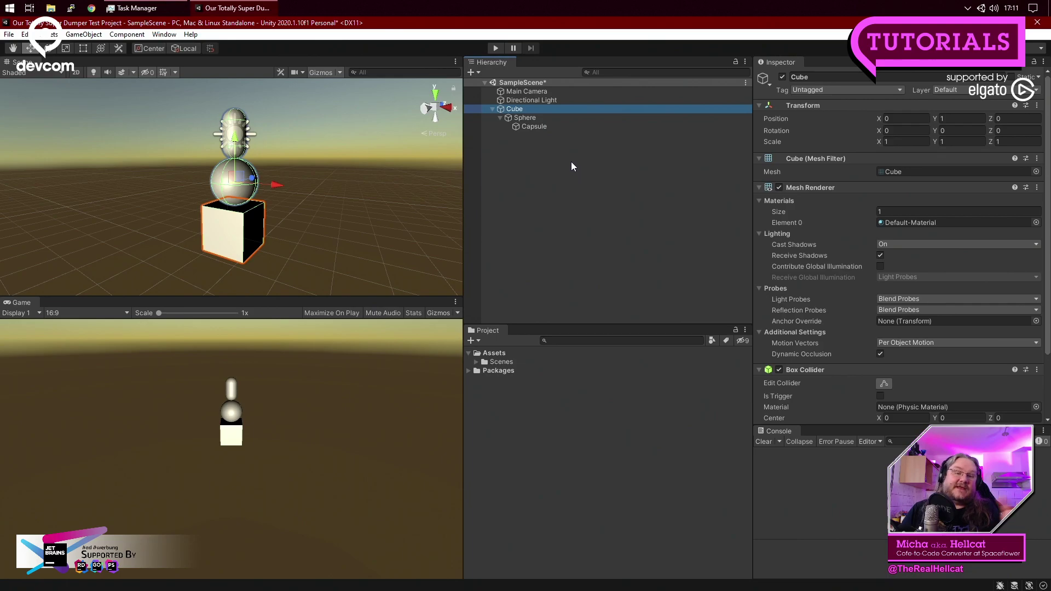
pyautogui.click(582, 190)
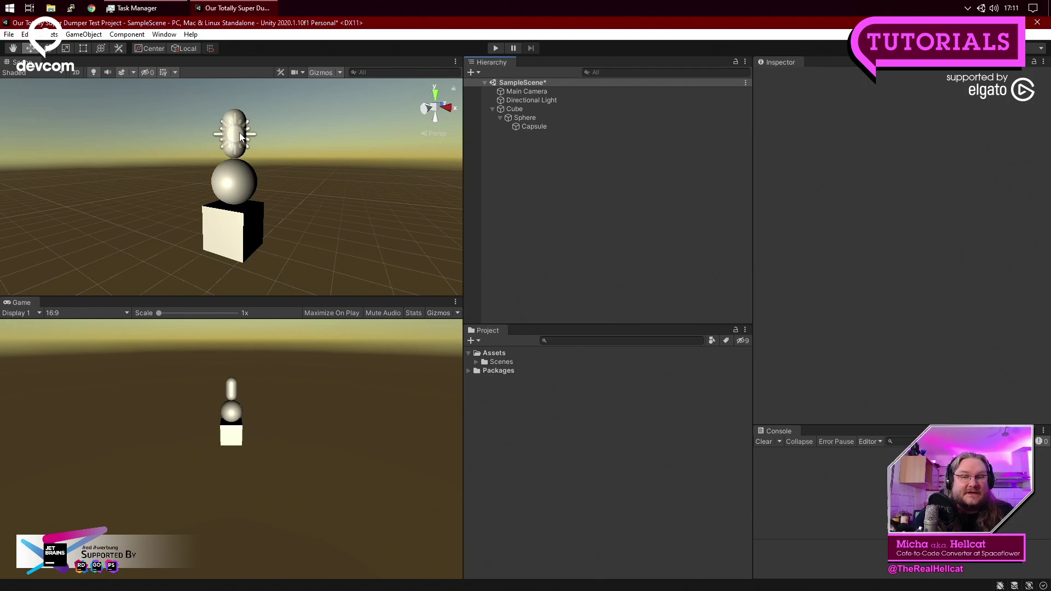
pyautogui.click(544, 127)
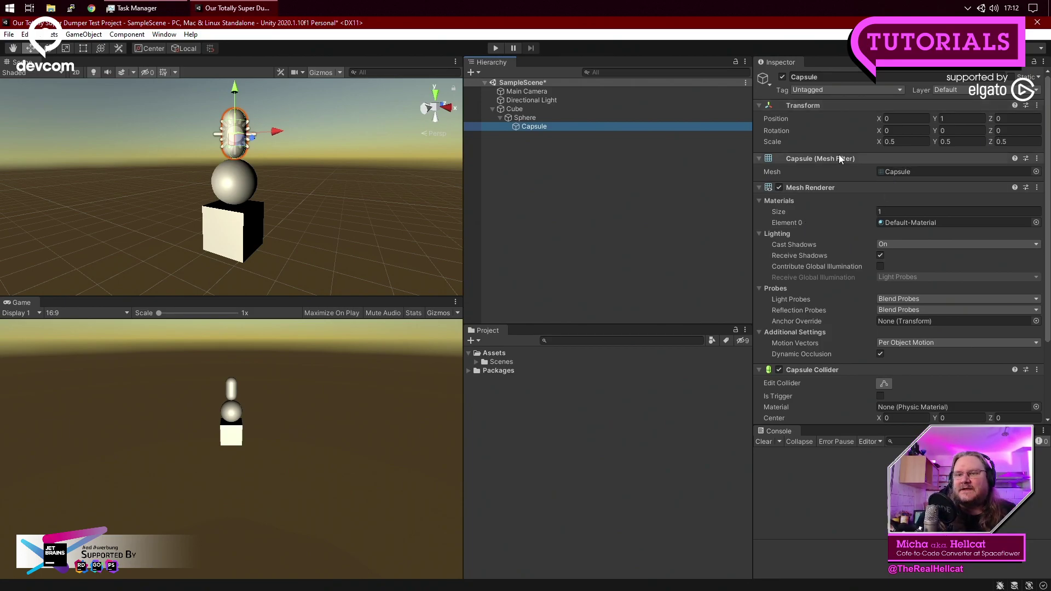
pyautogui.click(551, 214)
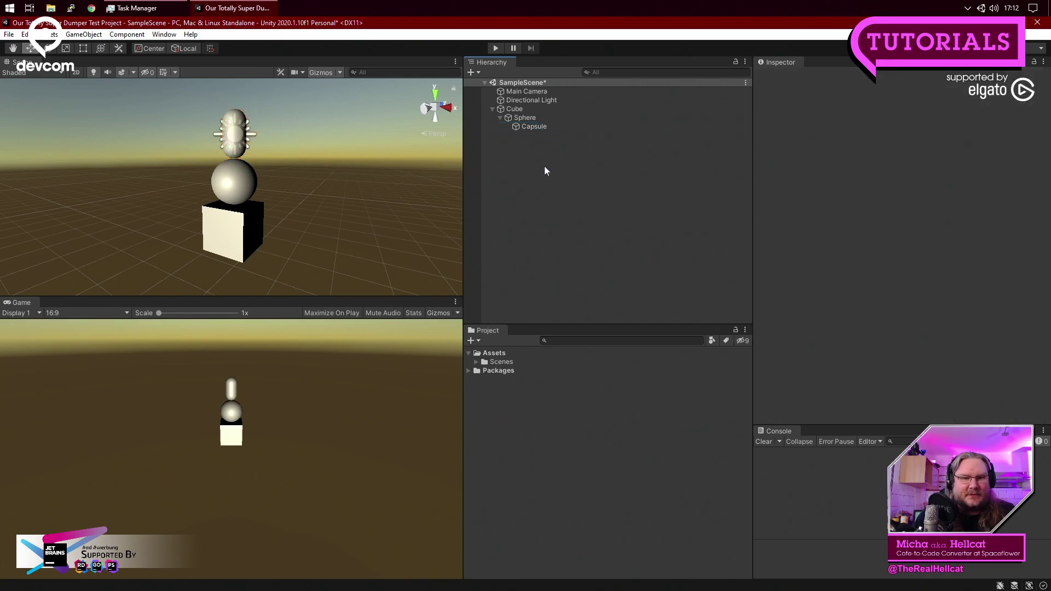
pyautogui.click(560, 125)
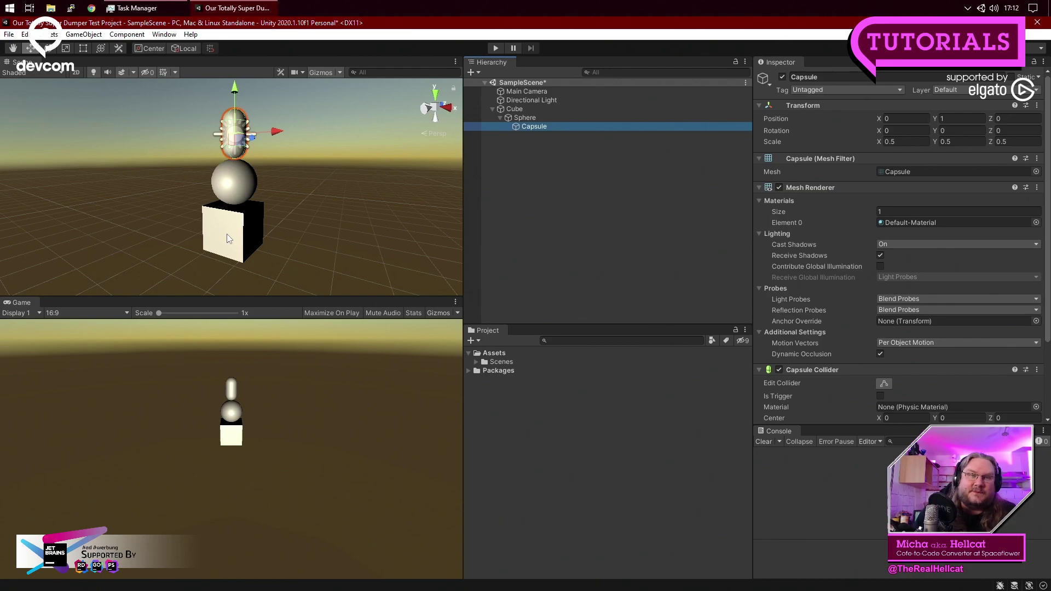
# Raise the parent Cube to a Y position of 2.
pyautogui.click(525, 109)
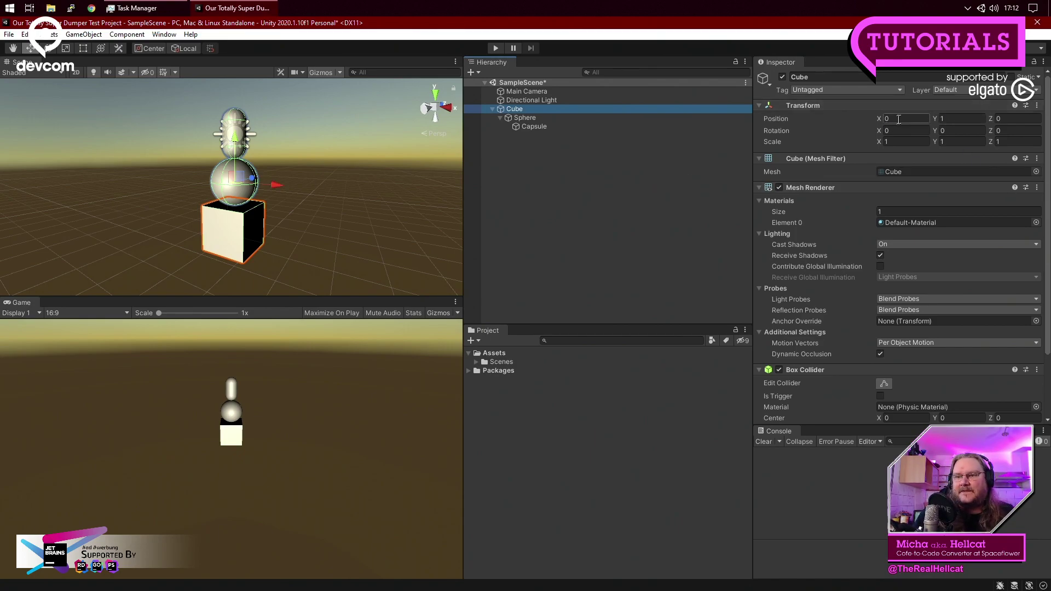
pyautogui.click(961, 118)
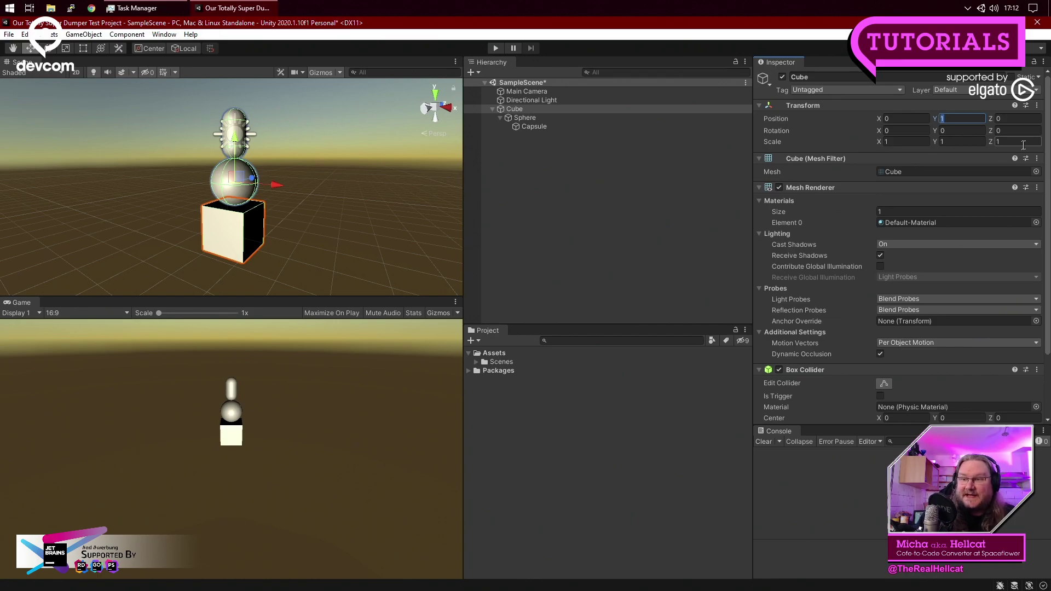
pyautogui.write('2')
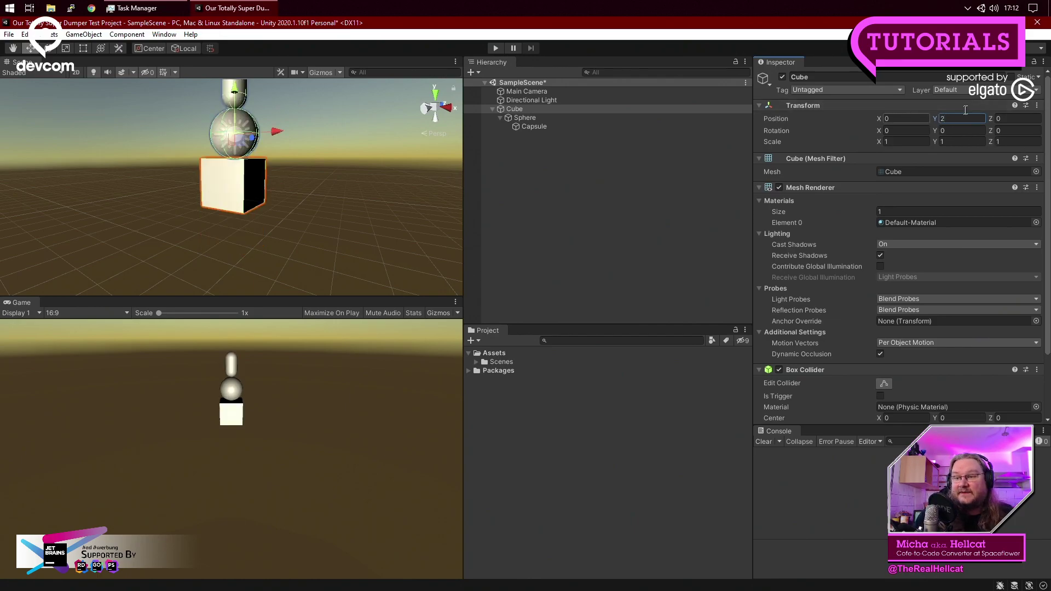
pyautogui.keyDown('alt'); pyautogui.moveTo(390, 207); pyautogui.dragTo(393, 170); pyautogui.keyUp('alt')
pyautogui.click(393, 171)
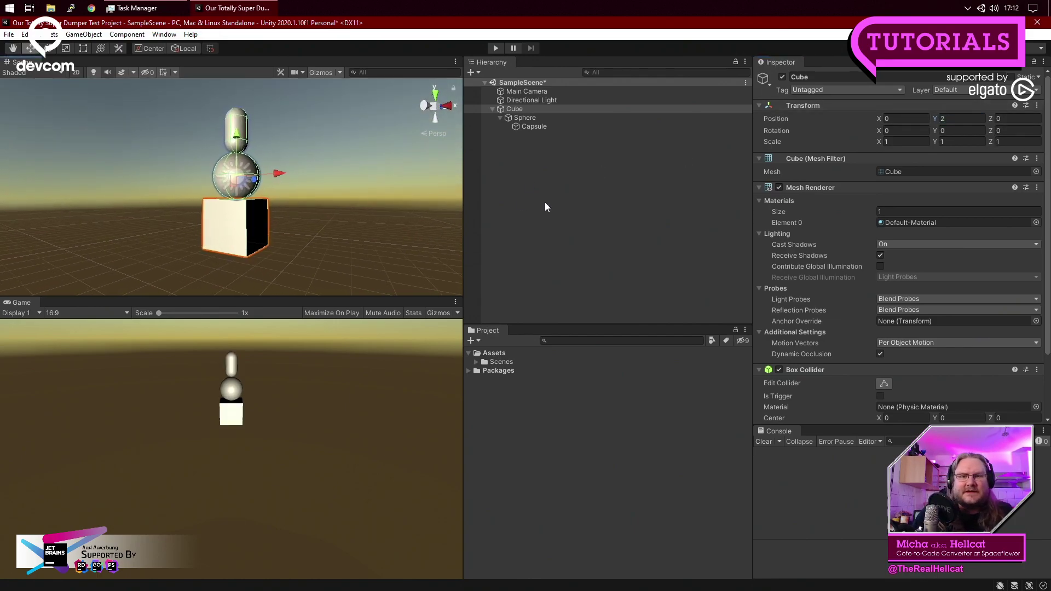
# Examine the Transforms of the Capsule, Sphere and raised Cube to compare their relative positions, ending on the Capsule.
pyautogui.click(534, 126)
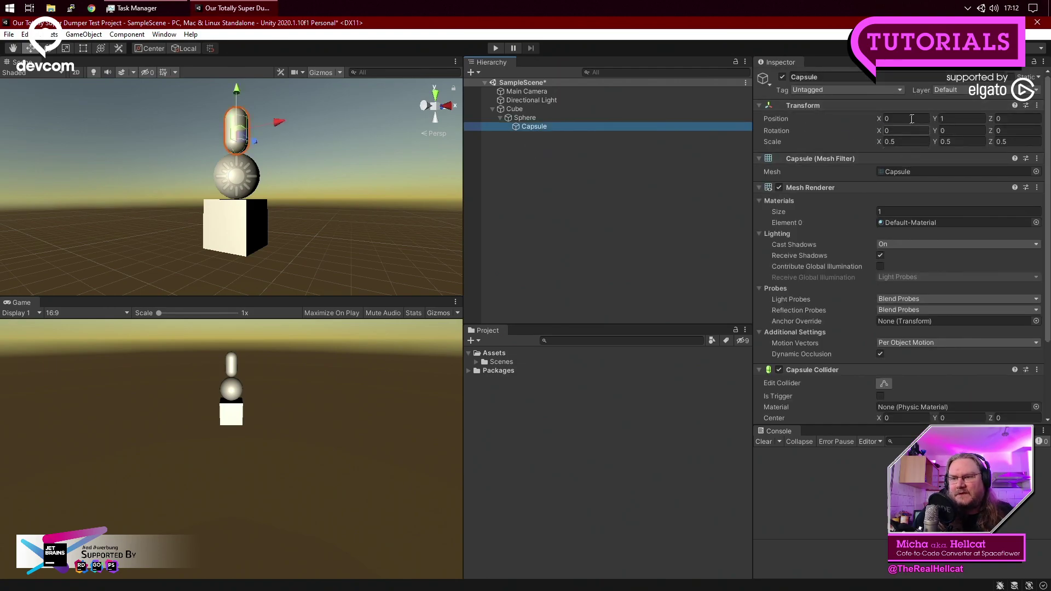
pyautogui.keyDown('alt'); pyautogui.moveTo(373, 204); pyautogui.dragTo(372, 206); pyautogui.keyUp('alt')
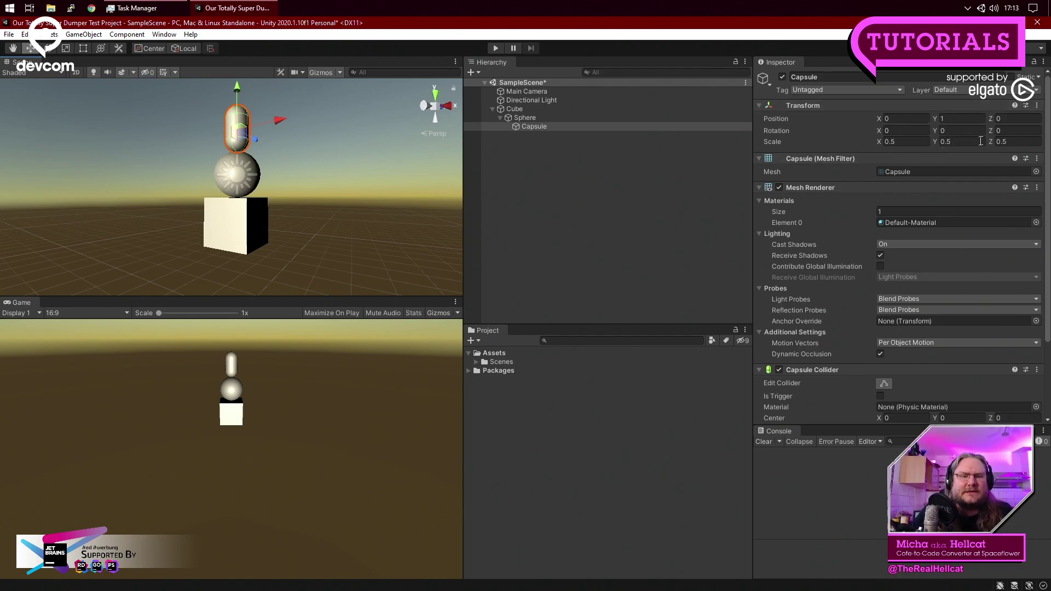
pyautogui.click(627, 250)
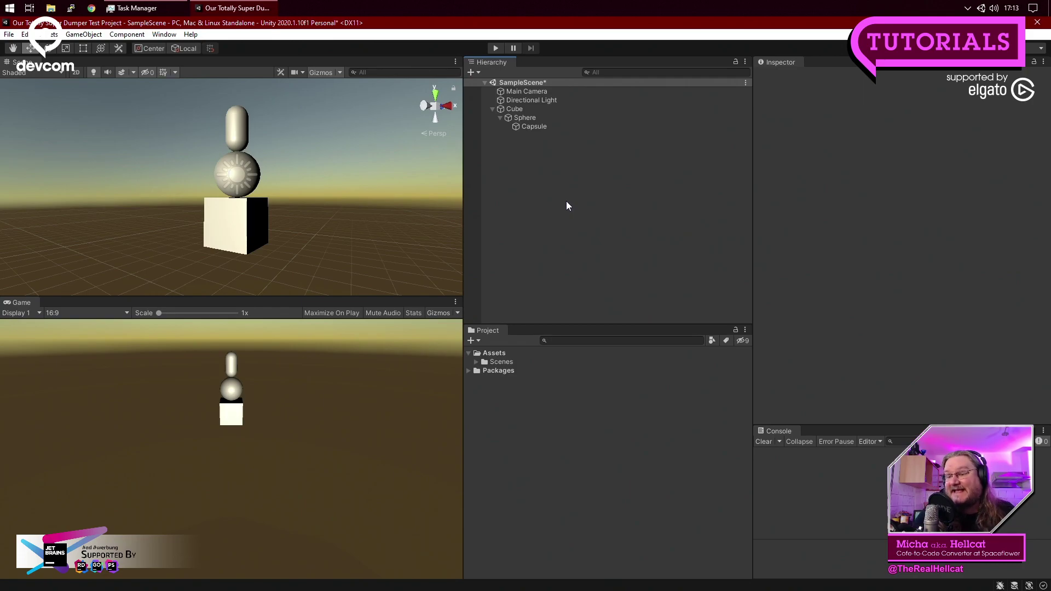
pyautogui.click(543, 127)
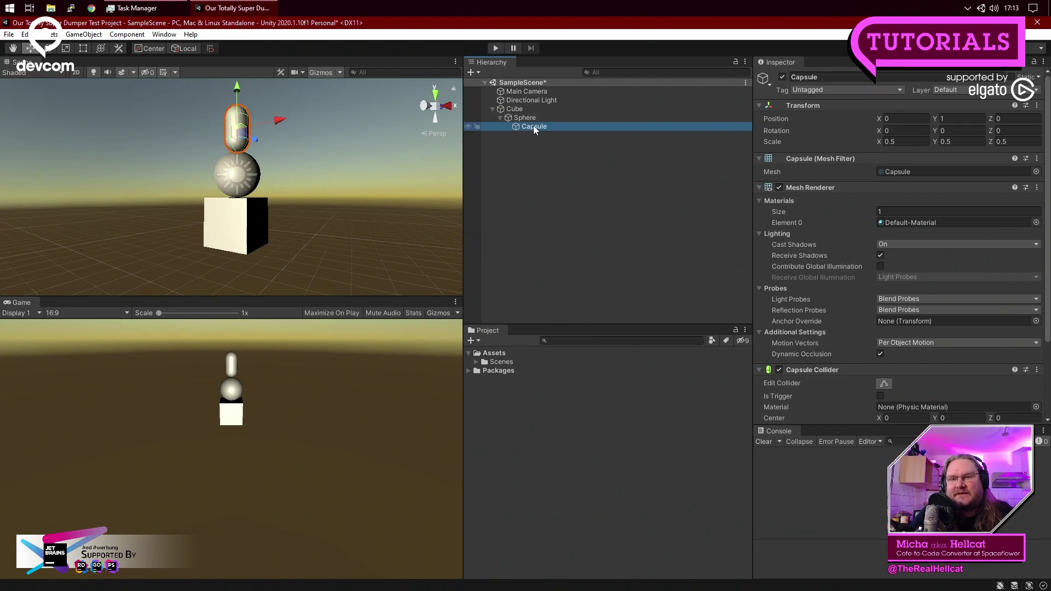
pyautogui.click(529, 119)
pyautogui.click(520, 110)
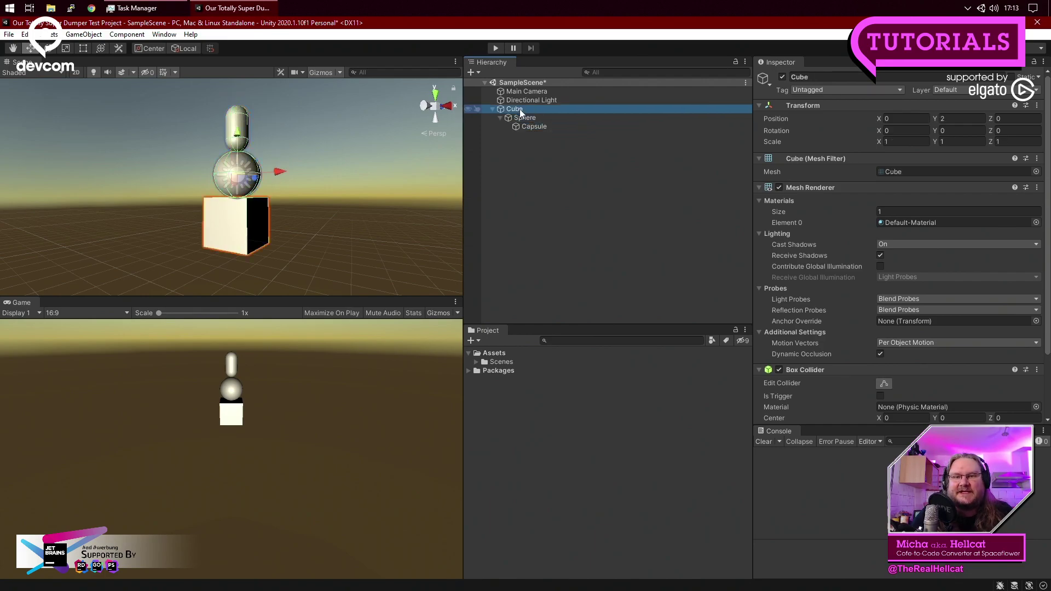
pyautogui.click(545, 130)
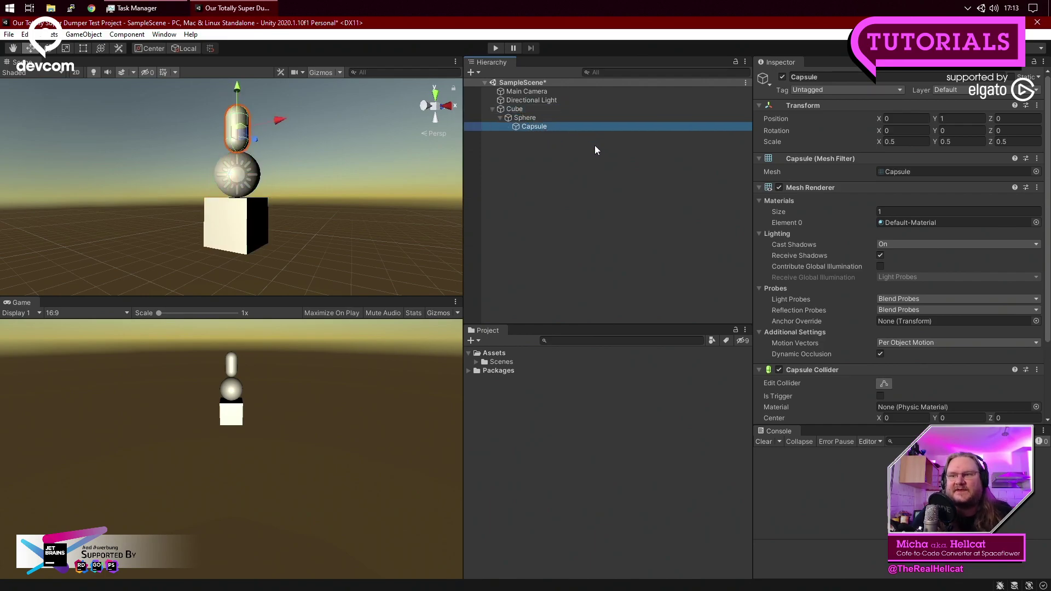
pyautogui.click(527, 119)
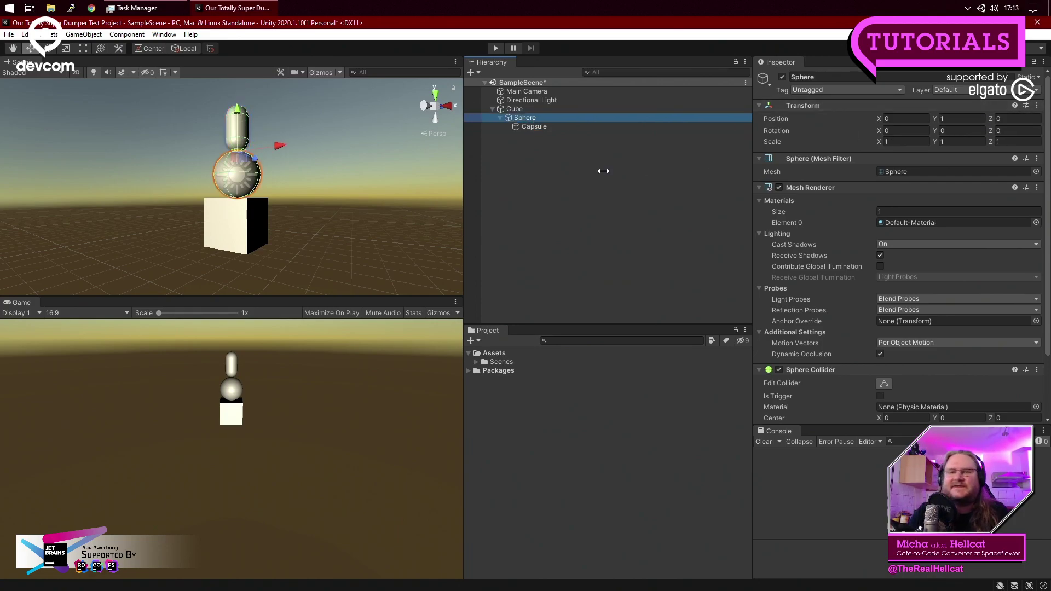
pyautogui.click(515, 110)
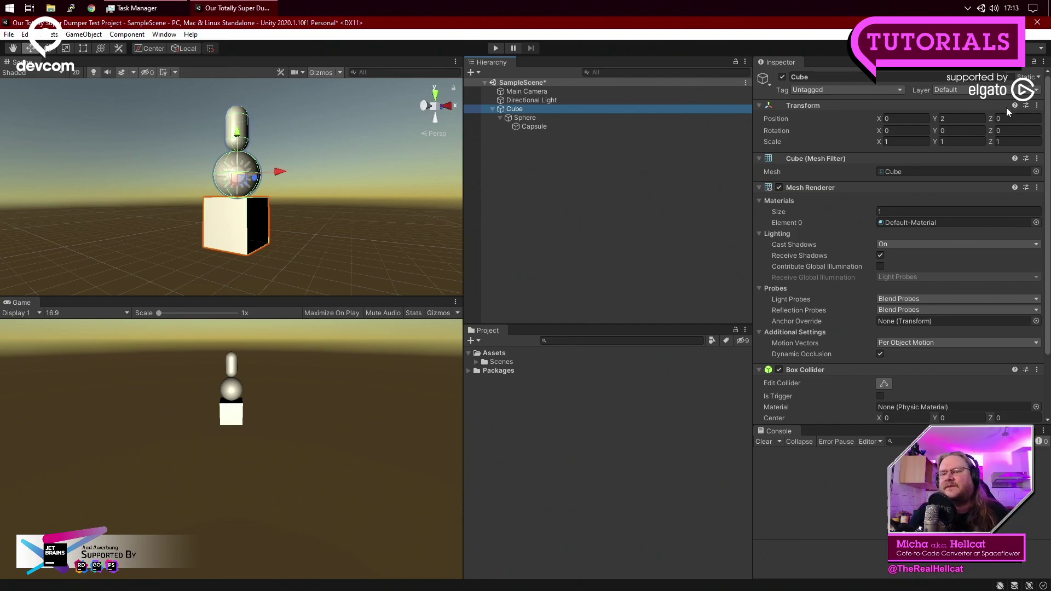
pyautogui.click(547, 127)
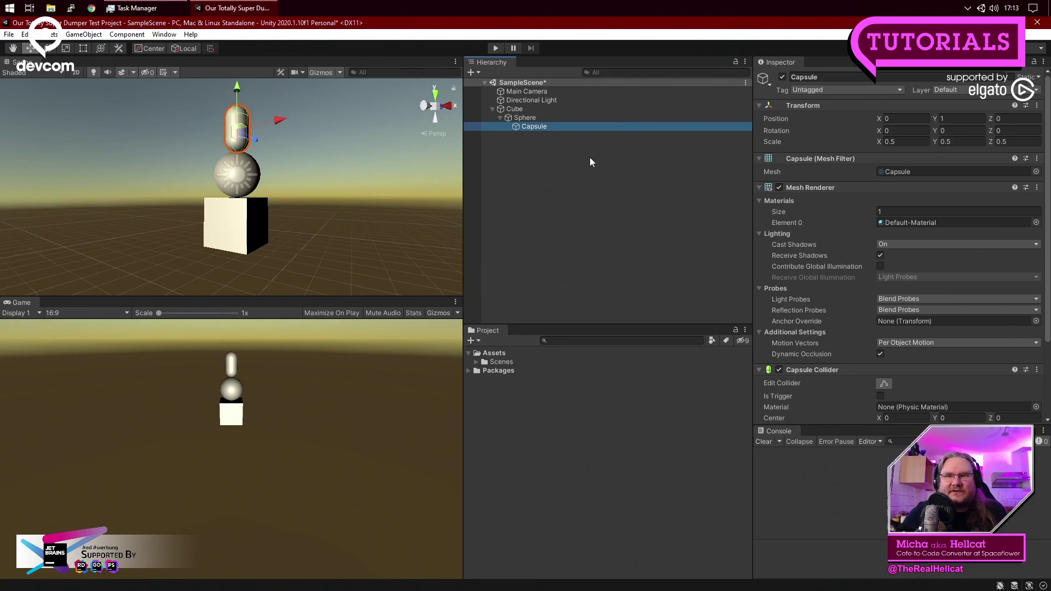
# Review the nested Capsule's local X, Y and Z position values in its Transform.
pyautogui.click(597, 162)
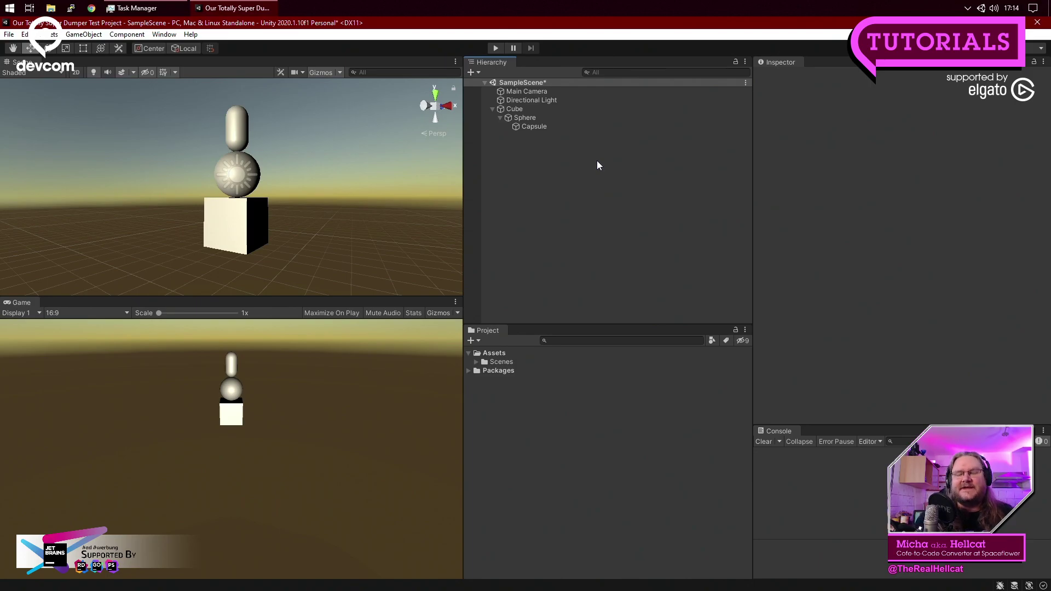
pyautogui.click(547, 128)
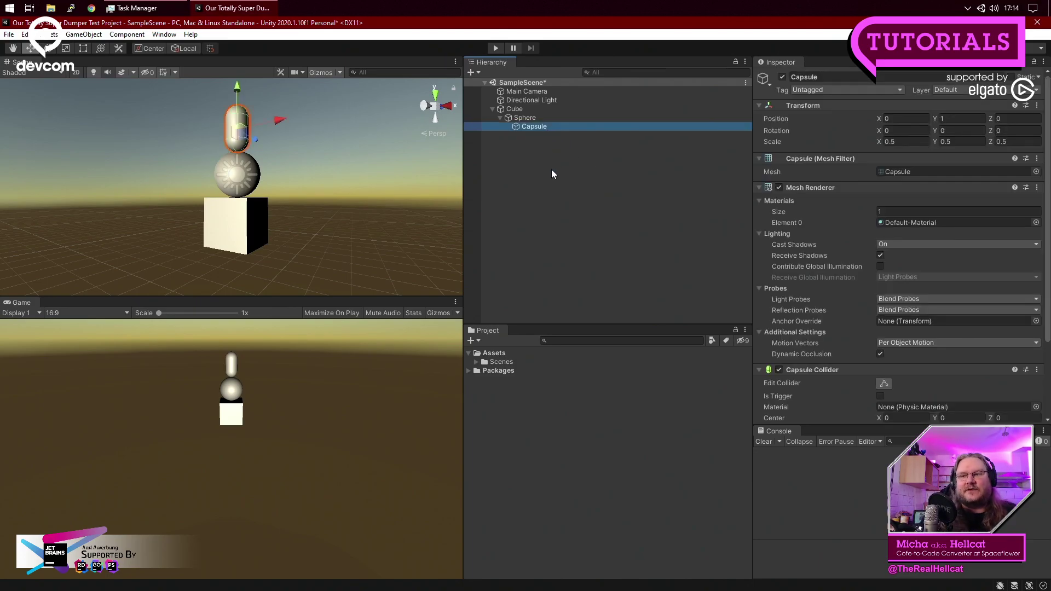
pyautogui.click(916, 119)
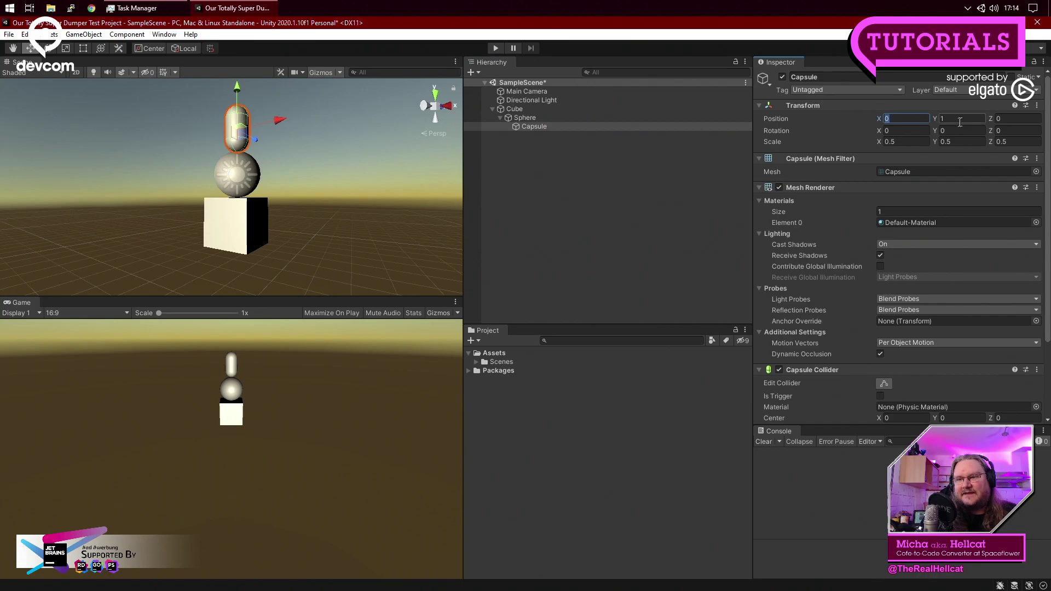
pyautogui.press('Tab')
pyautogui.press('Tab')
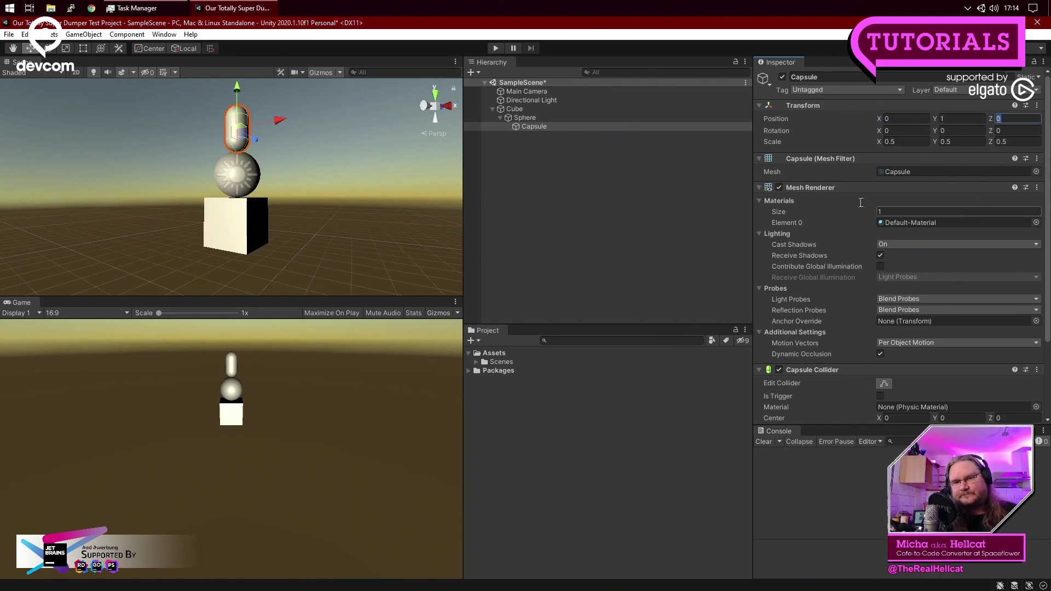
pyautogui.click(560, 171)
pyautogui.click(541, 126)
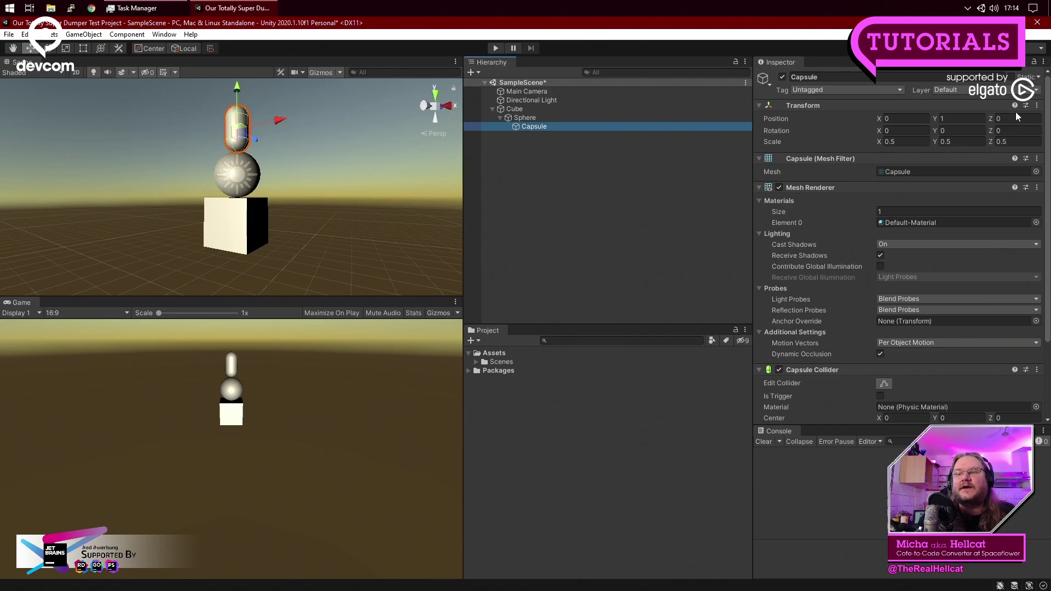
# Set the parent Cube's X position to 1.
pyautogui.click(513, 109)
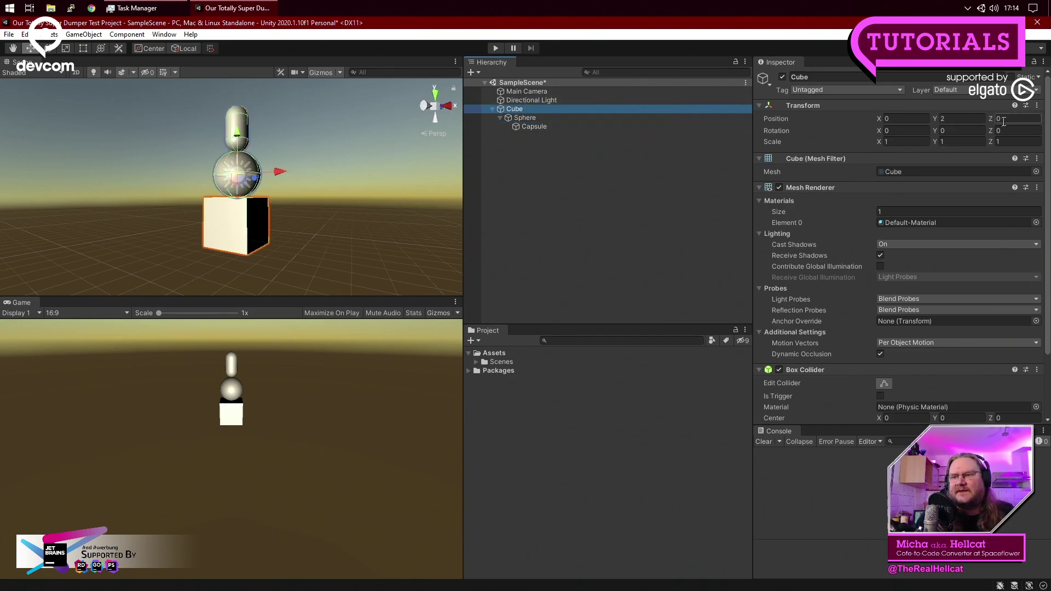
pyautogui.click(909, 120)
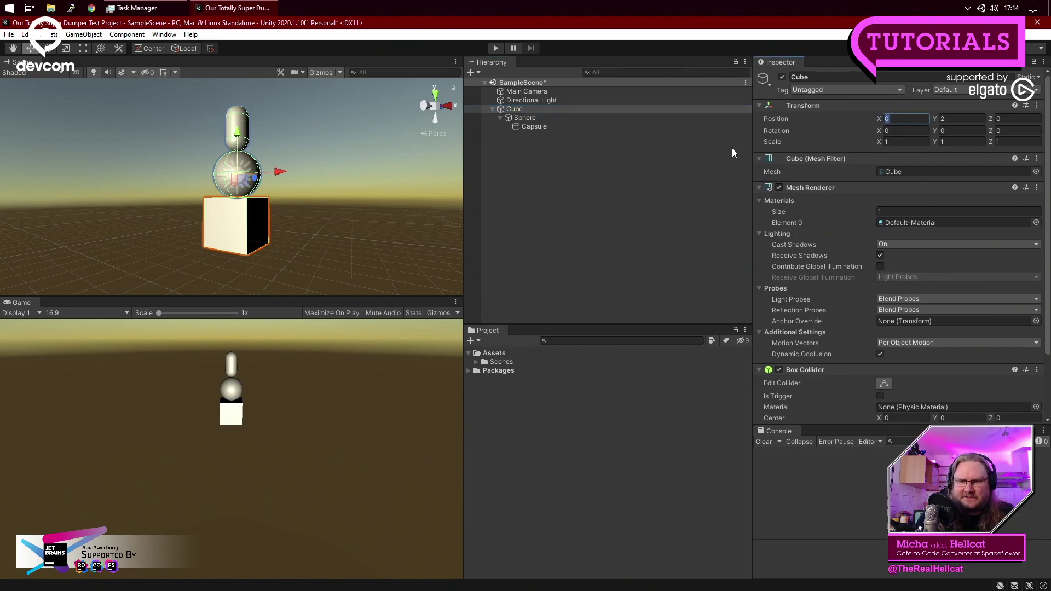
pyautogui.write('1')
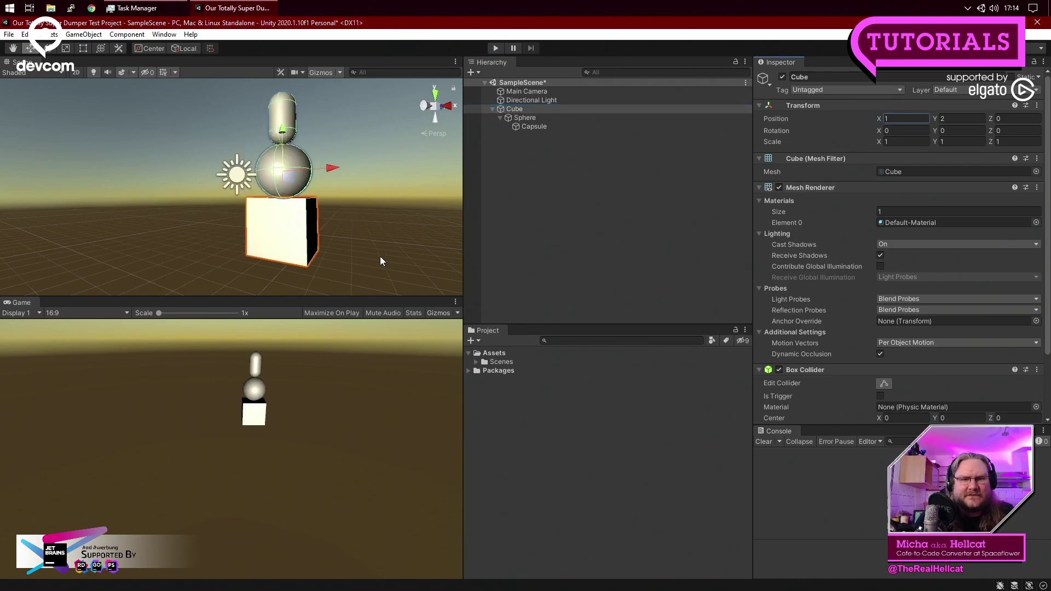
# Inspect the shifted stack in the scene from a new angle and check the nested Capsule's local position.
pyautogui.scroll(-3, 372, 251)
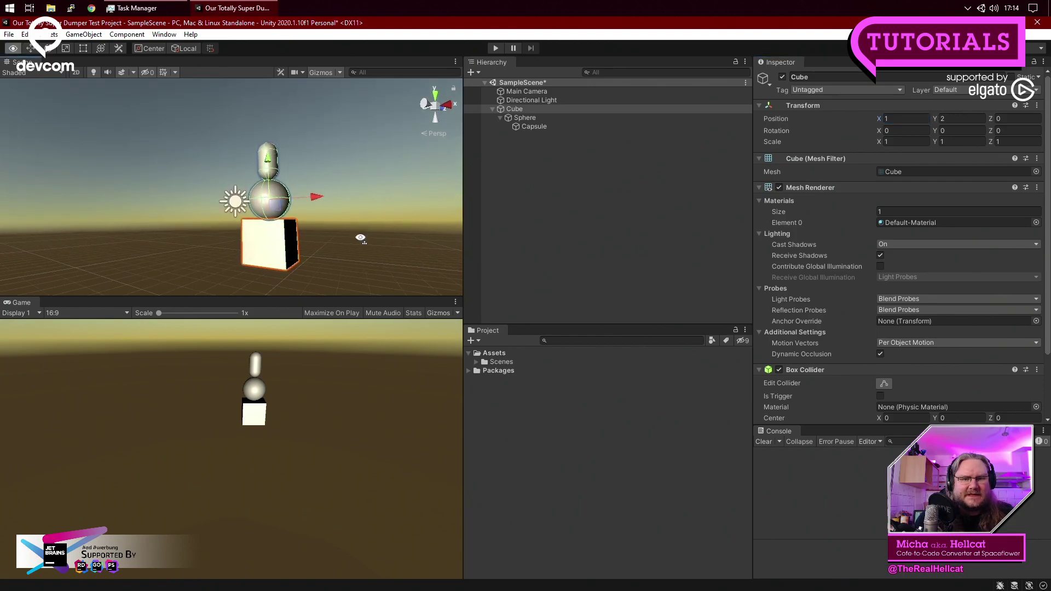
pyautogui.moveTo(356, 235); pyautogui.dragTo(367, 262, button='middle')
pyautogui.moveTo(380, 209); pyautogui.dragTo(380, 221, button='middle')
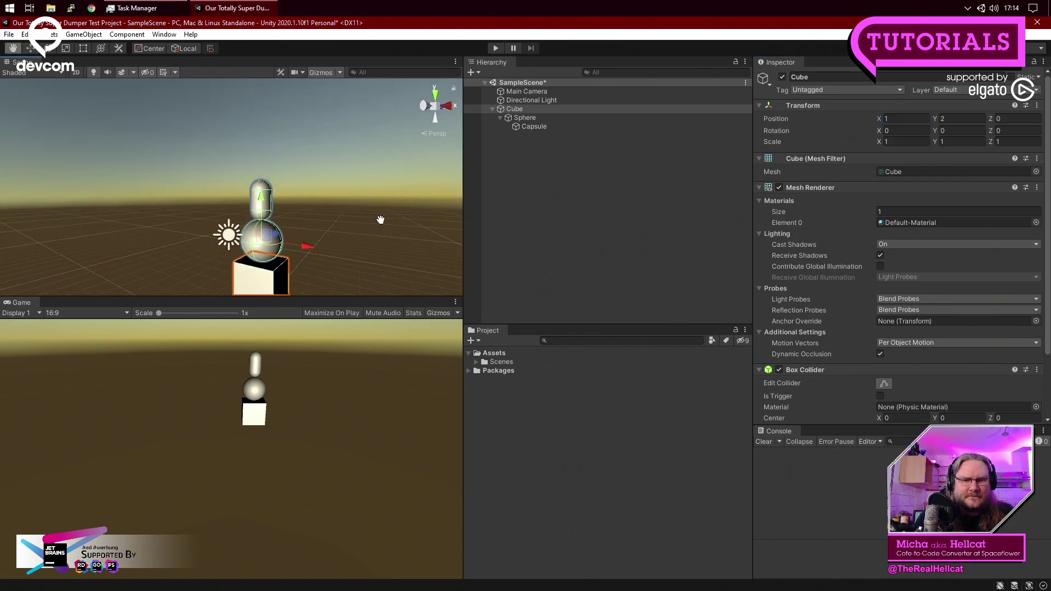
pyautogui.moveTo(378, 213); pyautogui.dragTo(378, 255, button='right')
pyautogui.click(379, 257)
pyautogui.click(549, 126)
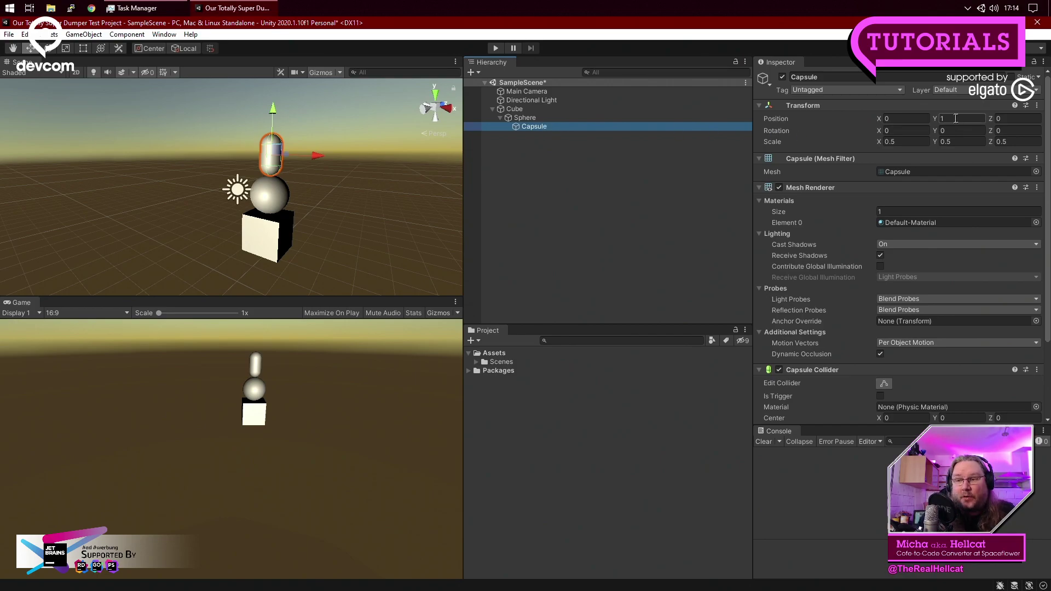
pyautogui.click(1022, 119)
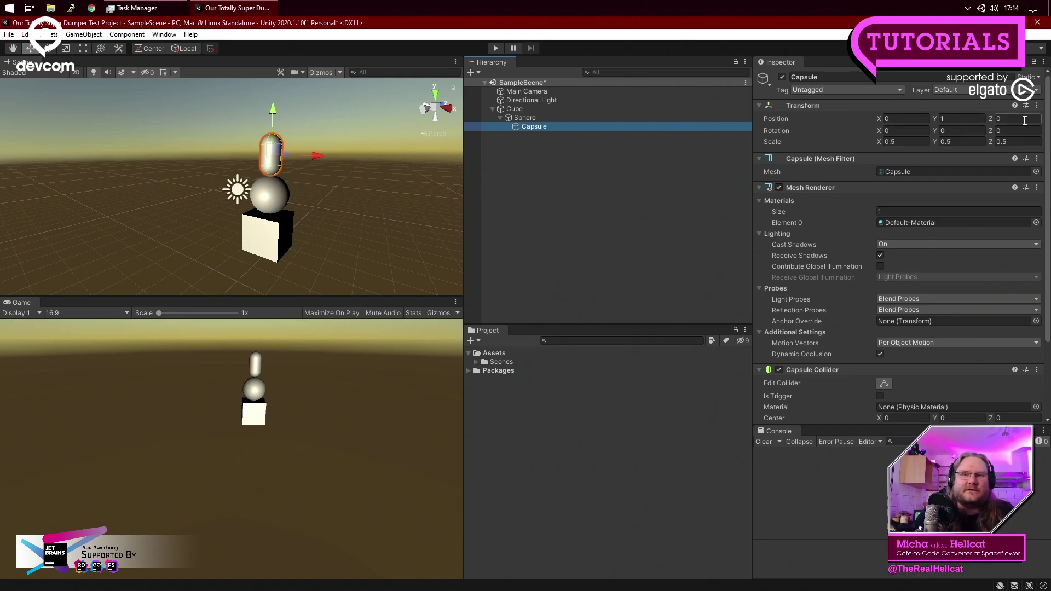
# Compare the Transforms of the Cube, Sphere and nested Capsule, then clear the selection.
pyautogui.click(521, 111)
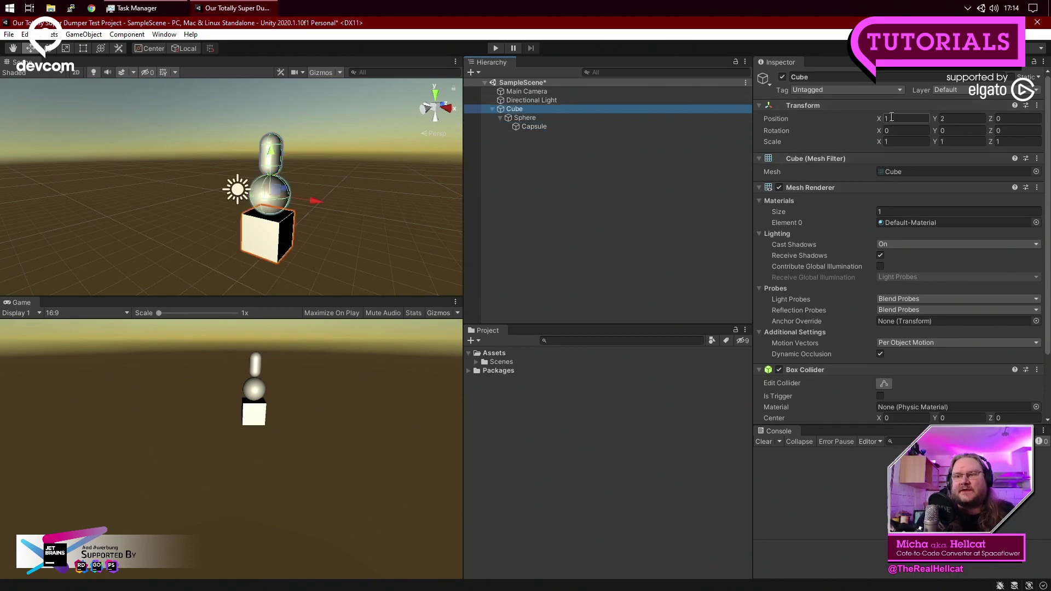
pyautogui.click(548, 117)
pyautogui.click(570, 127)
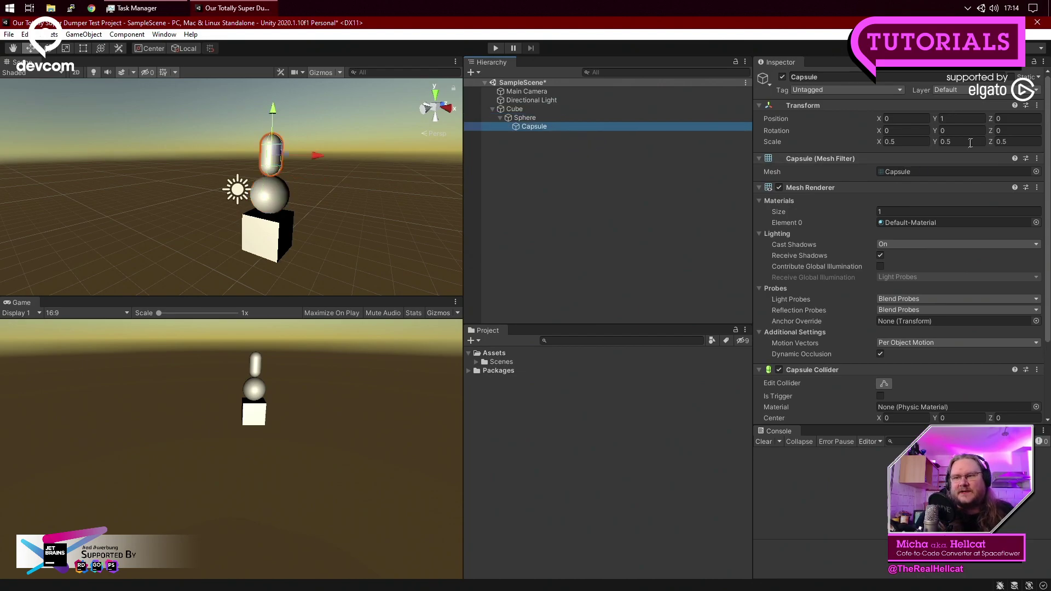
pyautogui.click(617, 206)
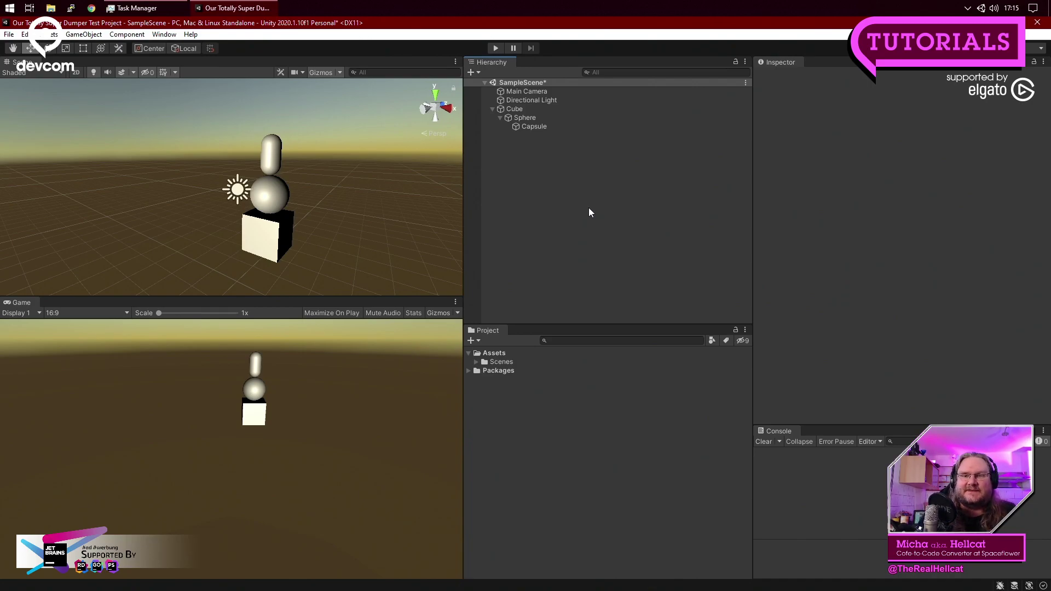
pyautogui.click(542, 126)
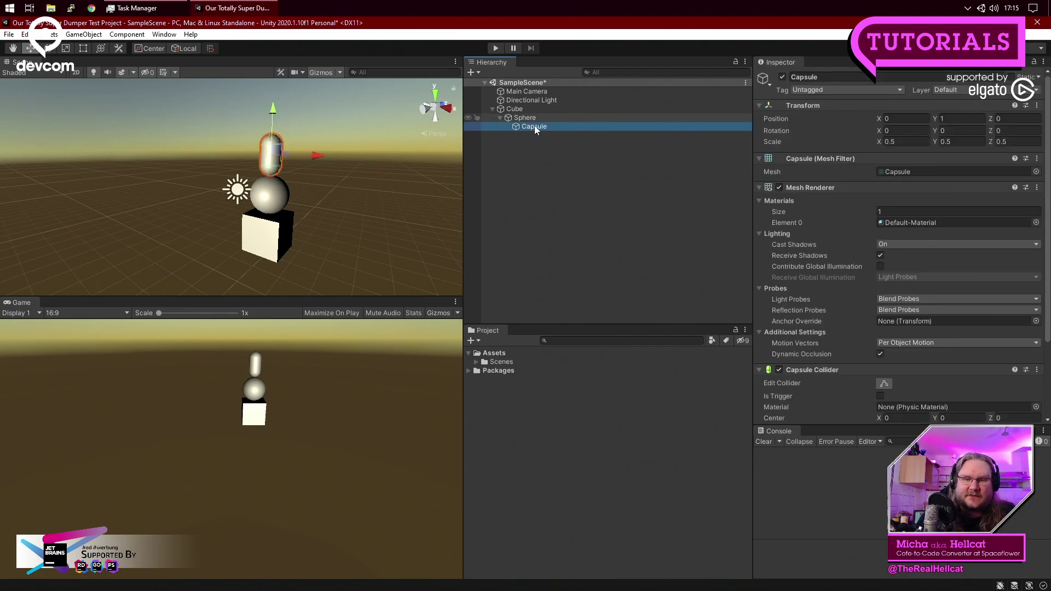
pyautogui.click(547, 151)
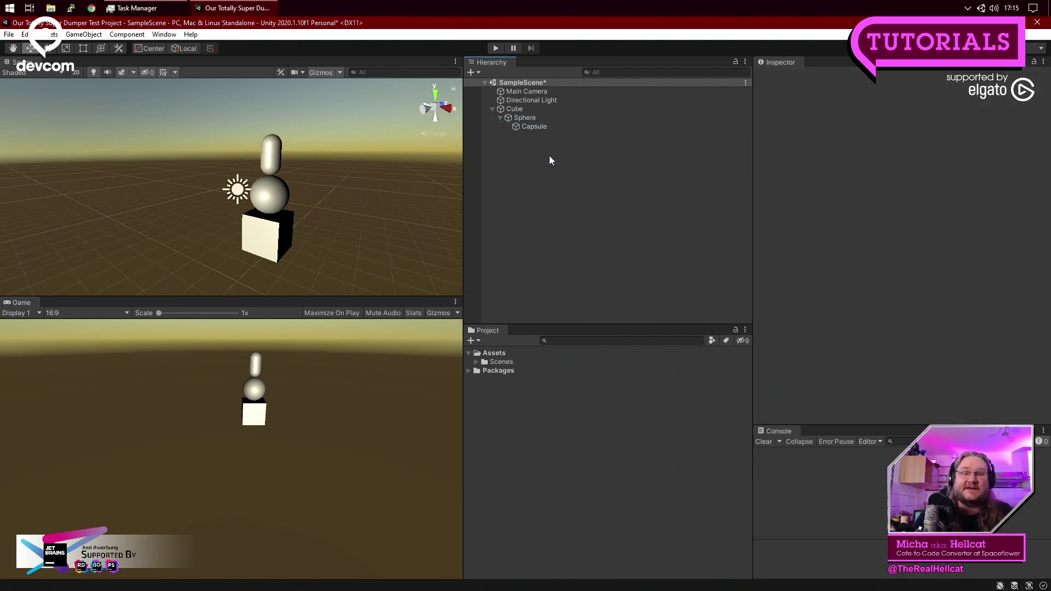
pyautogui.click(332, 157)
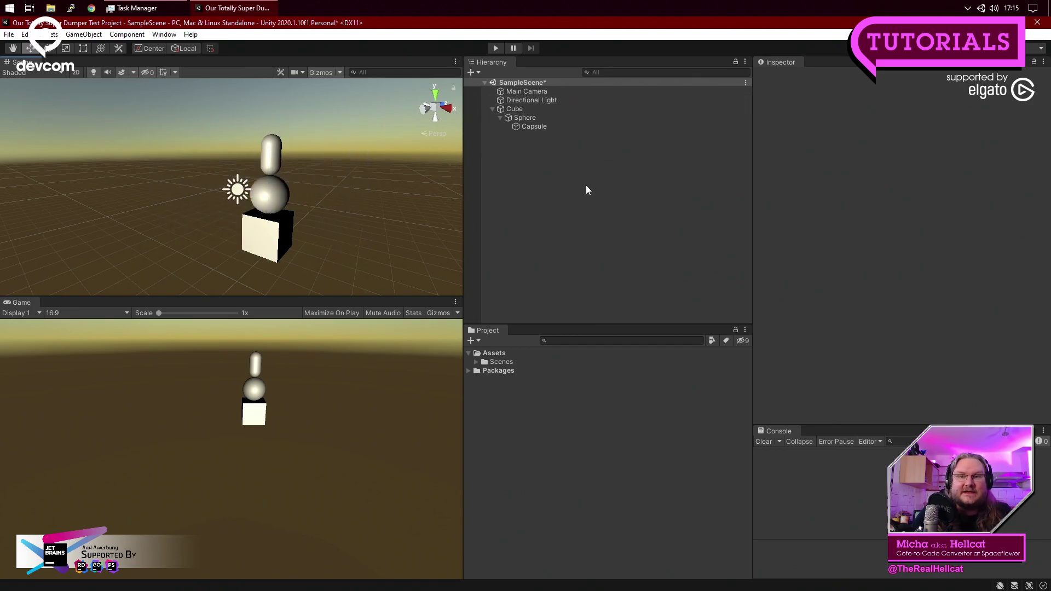
pyautogui.rightClick(521, 185)
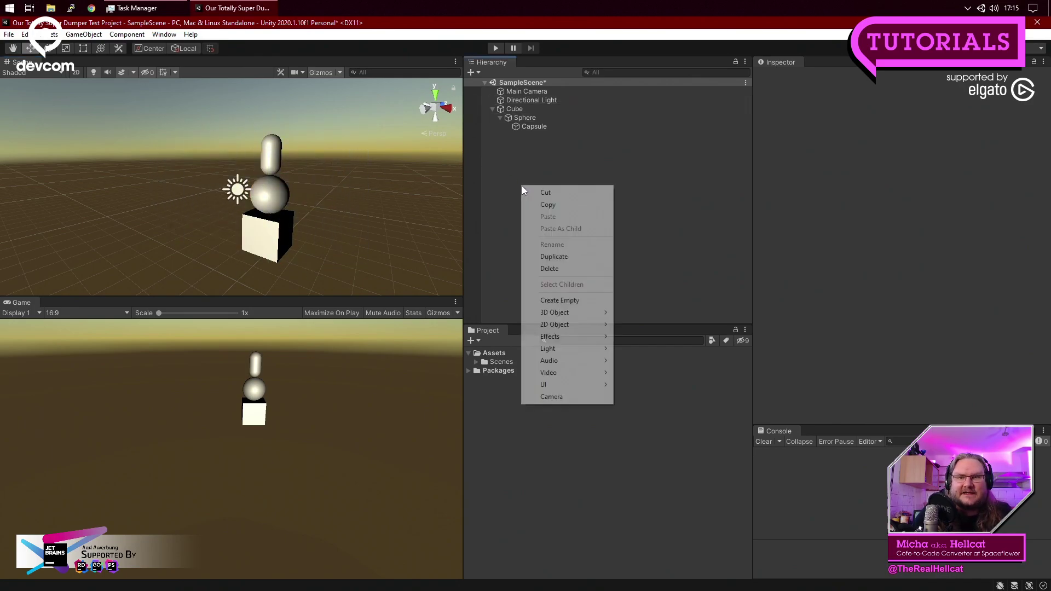
pyautogui.click(576, 302)
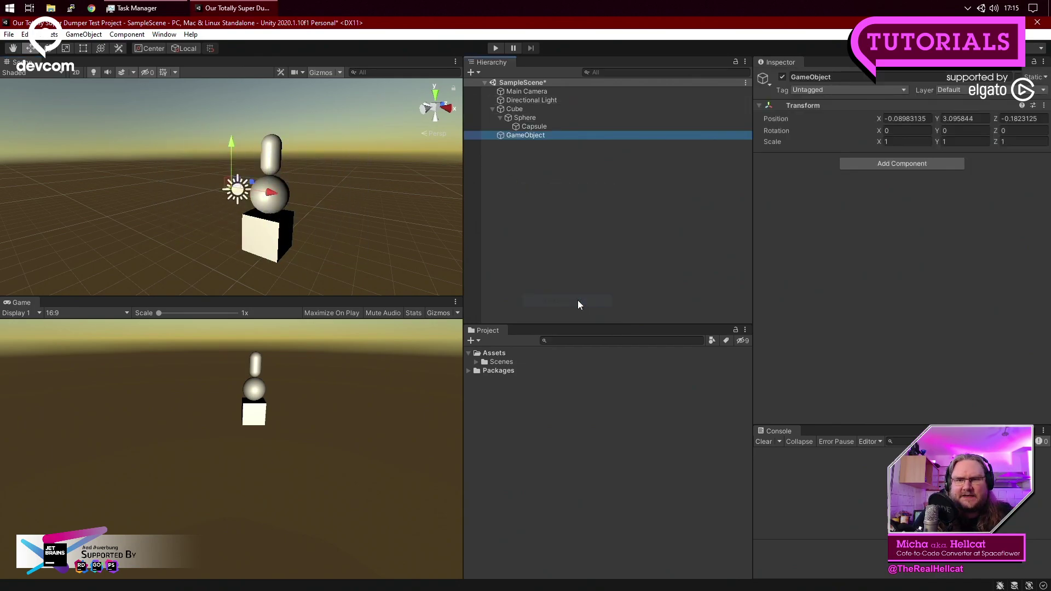
pyautogui.click(533, 148)
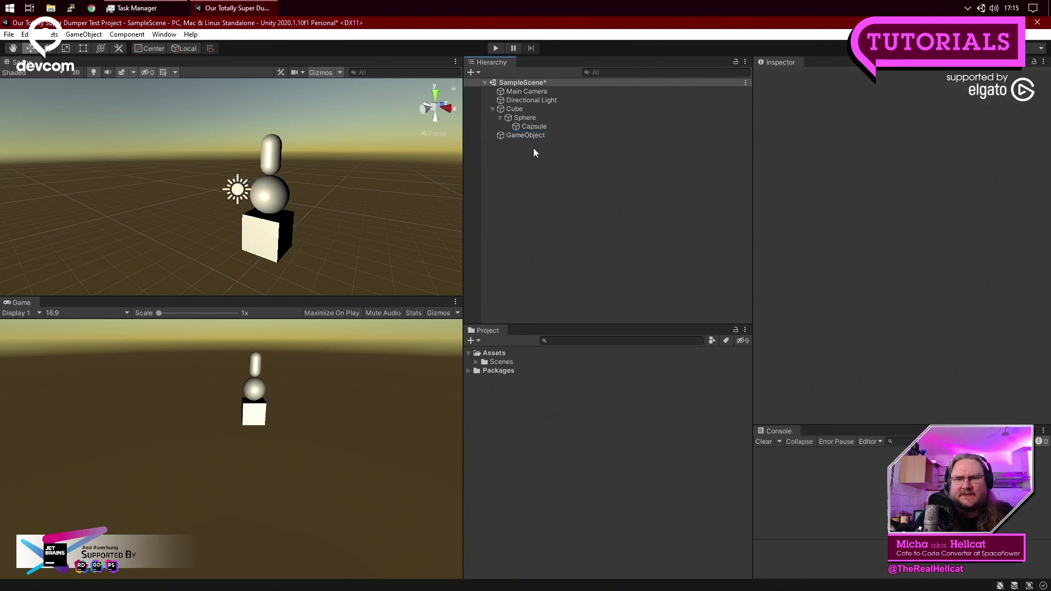
pyautogui.hotkey('ctrl', 'z')
pyautogui.press('Delete')
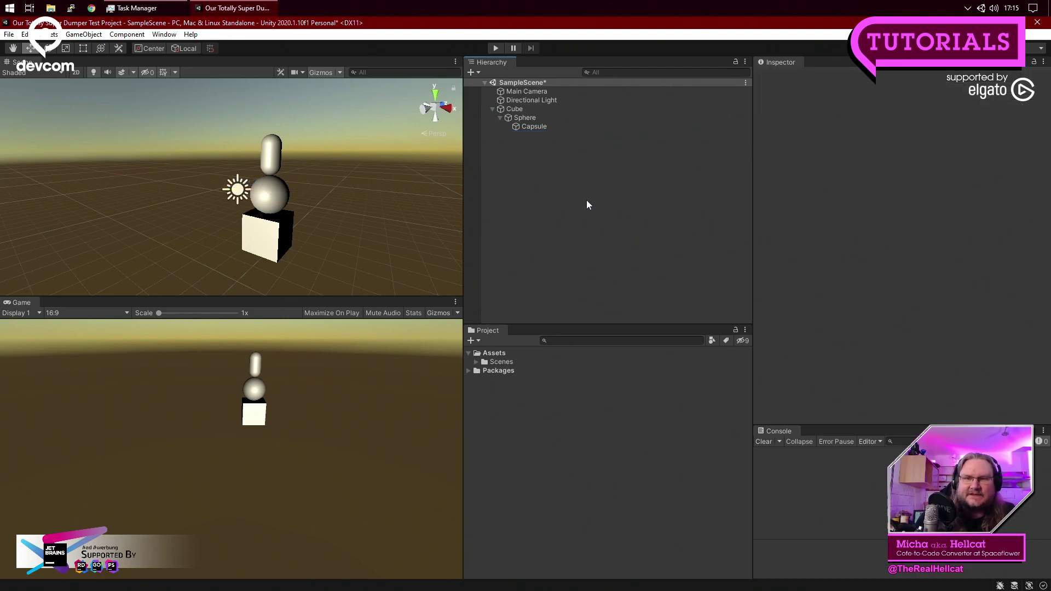
# Create a new Capsule at the root of the scene and set its Y scale to 0.25.
pyautogui.rightClick(559, 201)
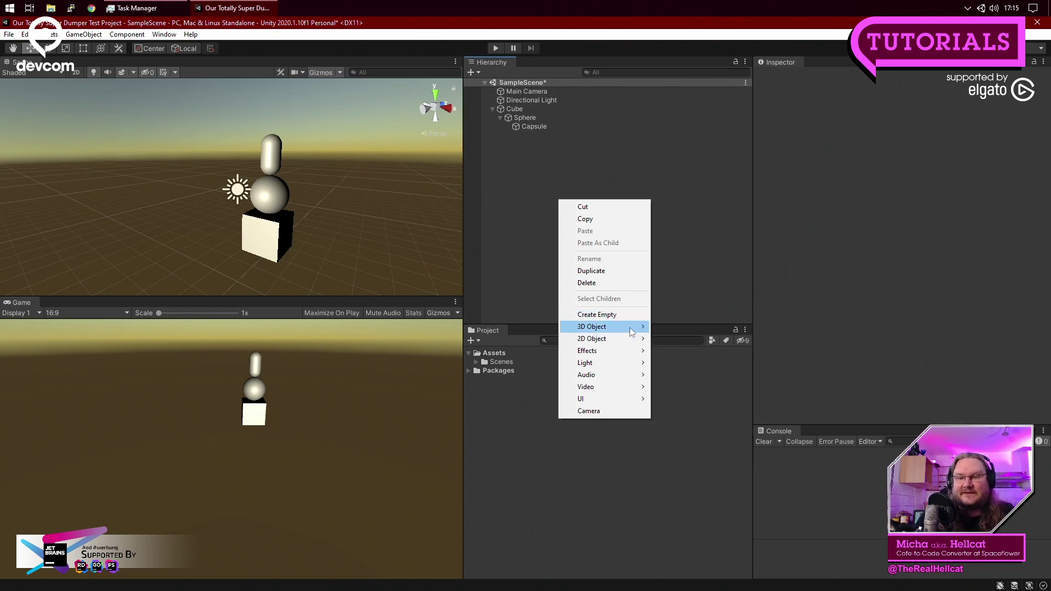
pyautogui.moveTo(633, 332)
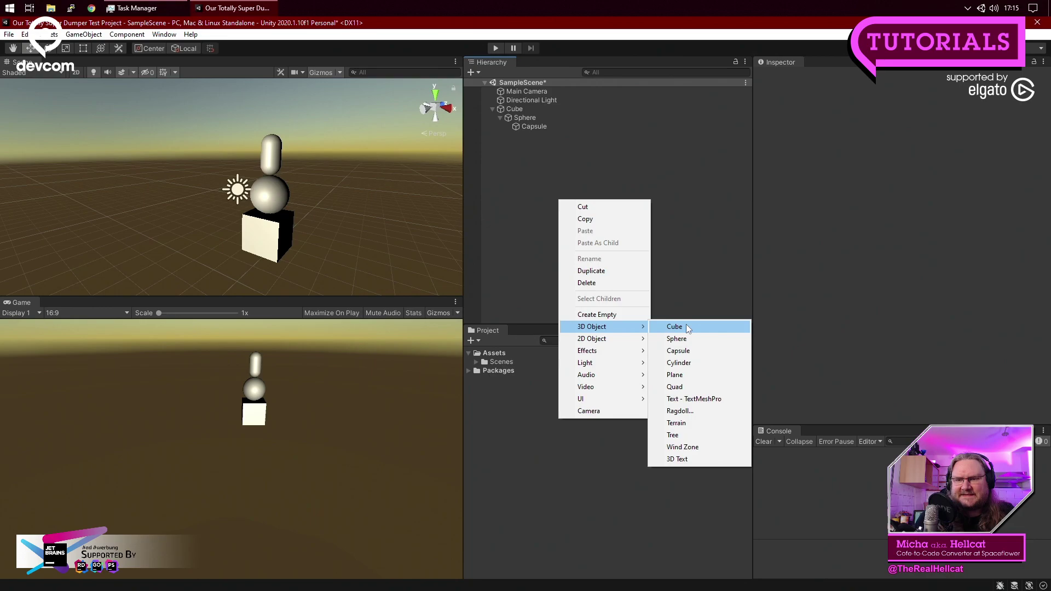
pyautogui.click(698, 352)
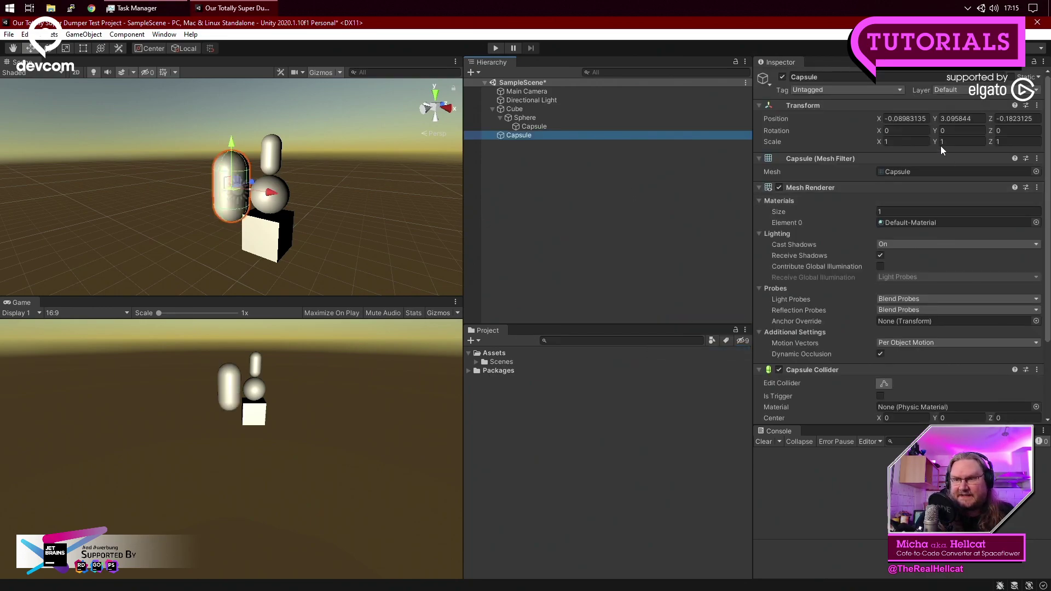
pyautogui.click(959, 142)
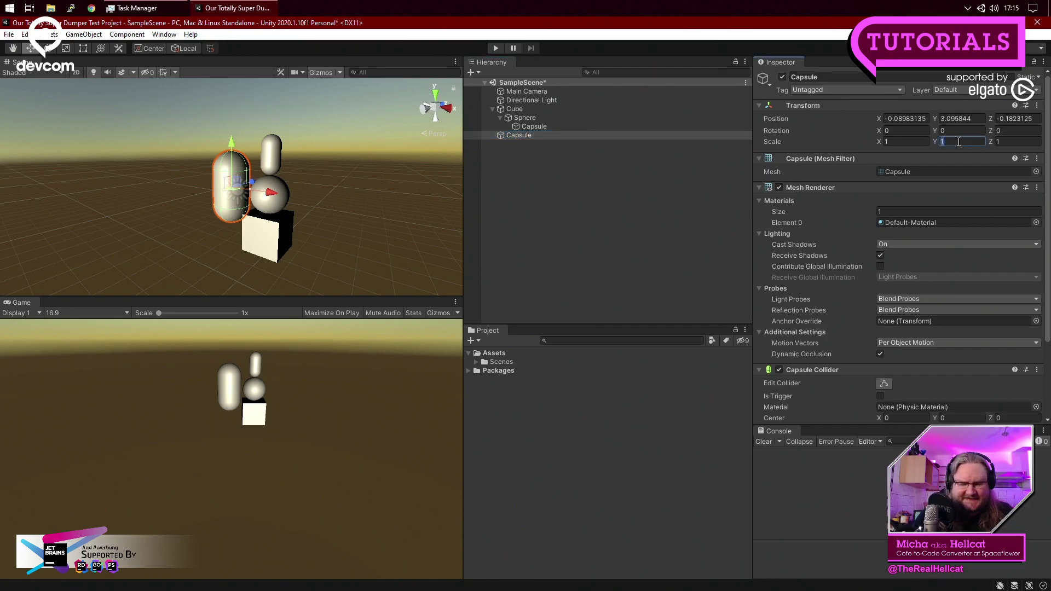
pyautogui.write('.5')
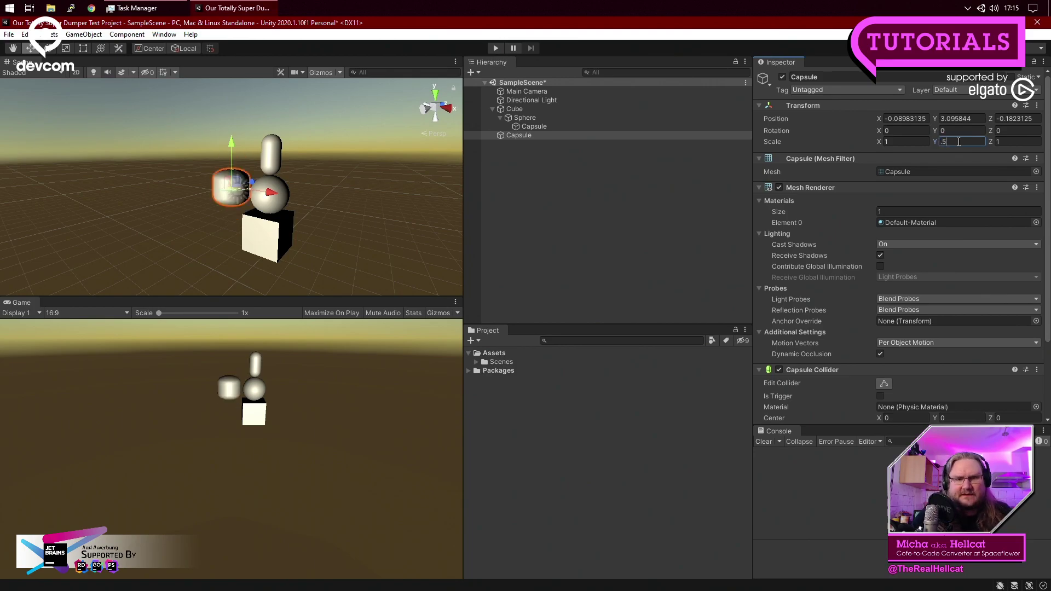
pyautogui.press('BackSpace')
pyautogui.write('25')
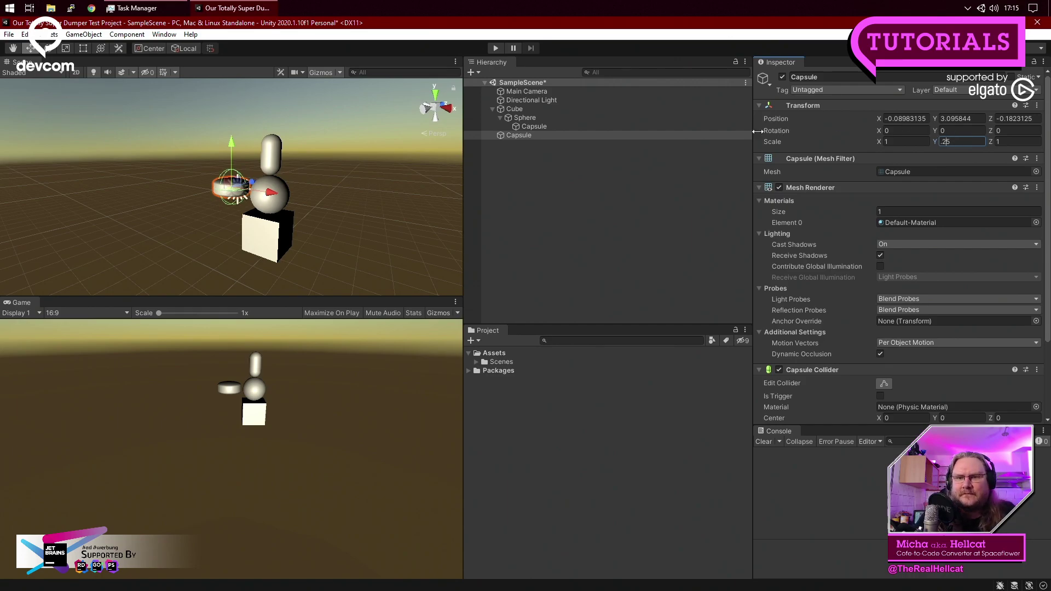
pyautogui.click(586, 172)
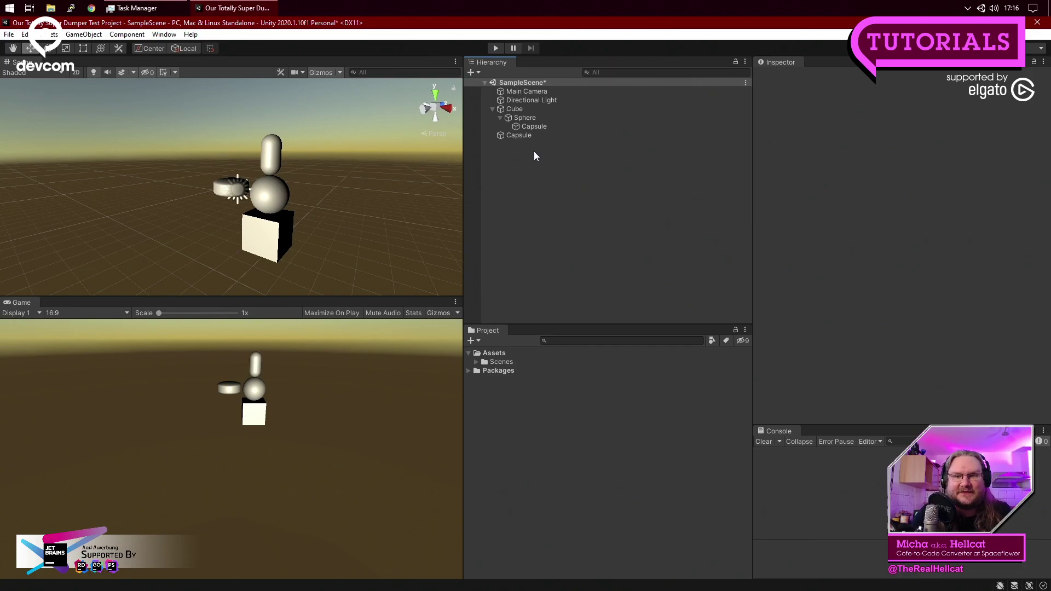
# Position the flattened root-level Capsule at X 1, Y 4, Z 0.
pyautogui.click(520, 135)
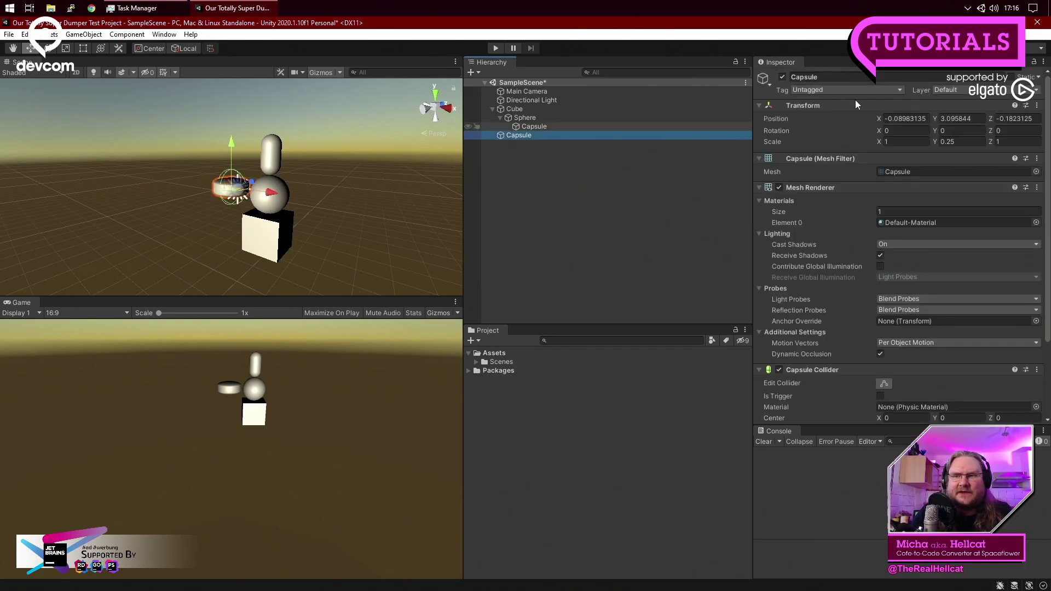
pyautogui.click(905, 119)
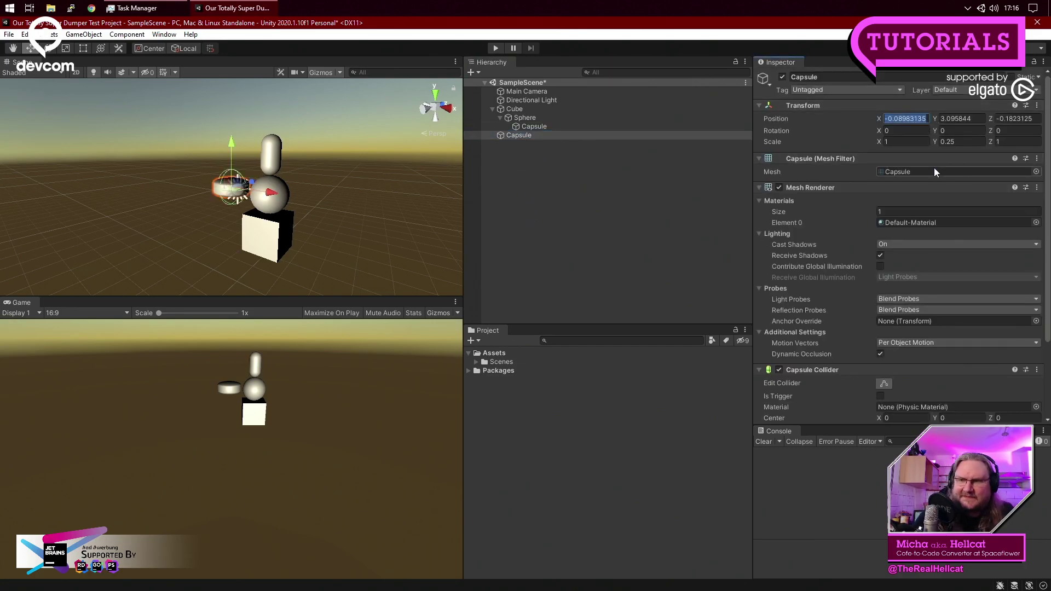
pyautogui.write('0')
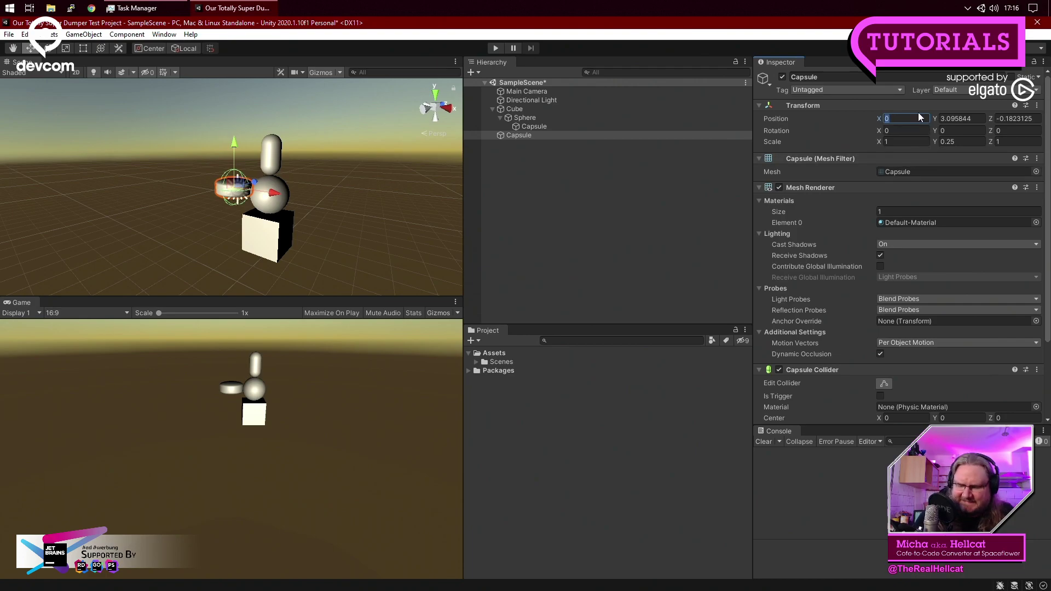
pyautogui.write('1')
pyautogui.click(955, 119)
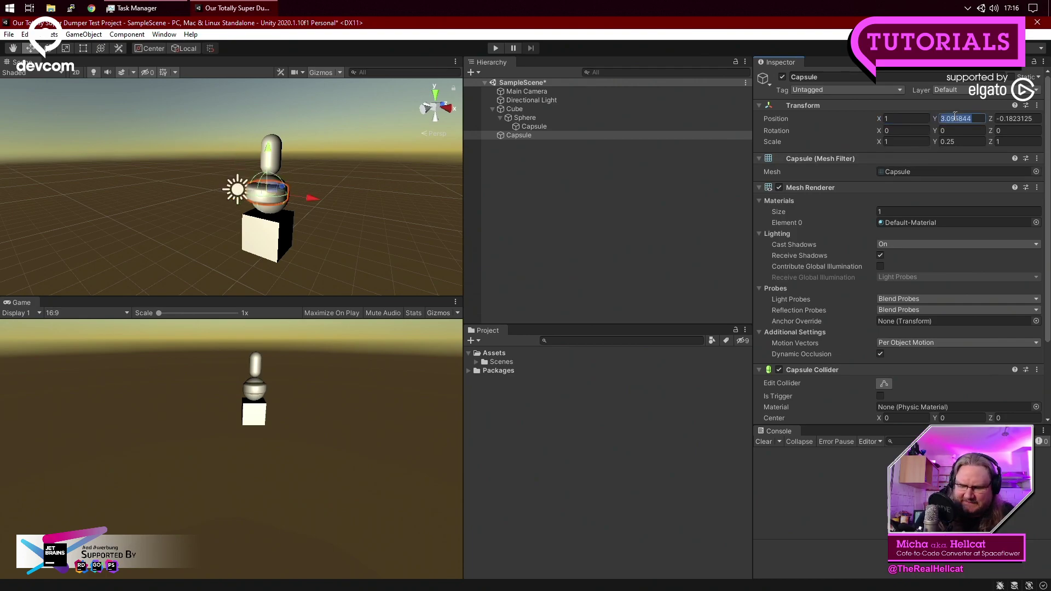
pyautogui.write('4')
pyautogui.click(1025, 119)
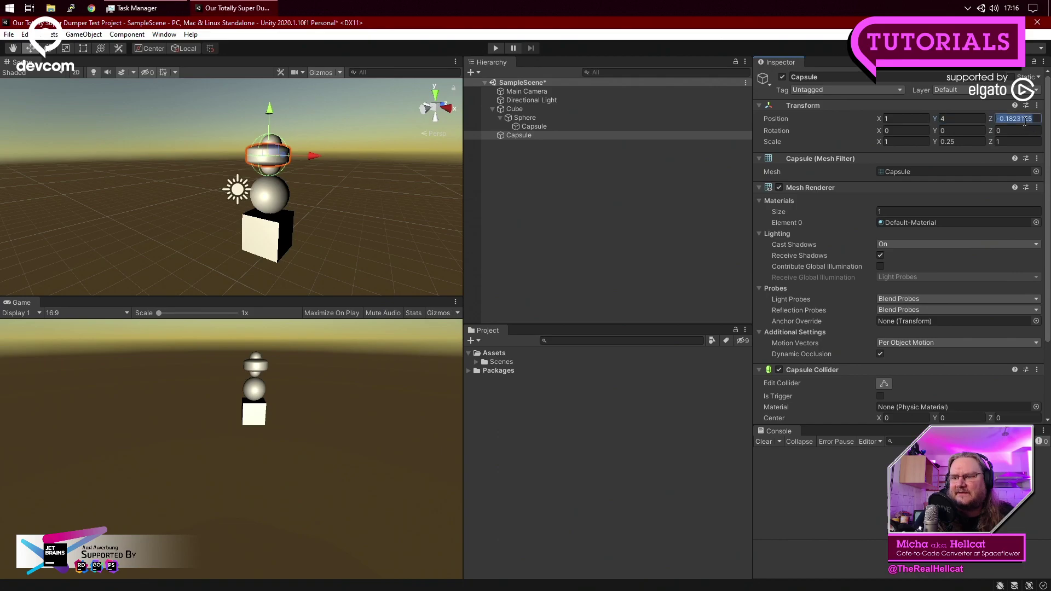
pyautogui.write('0')
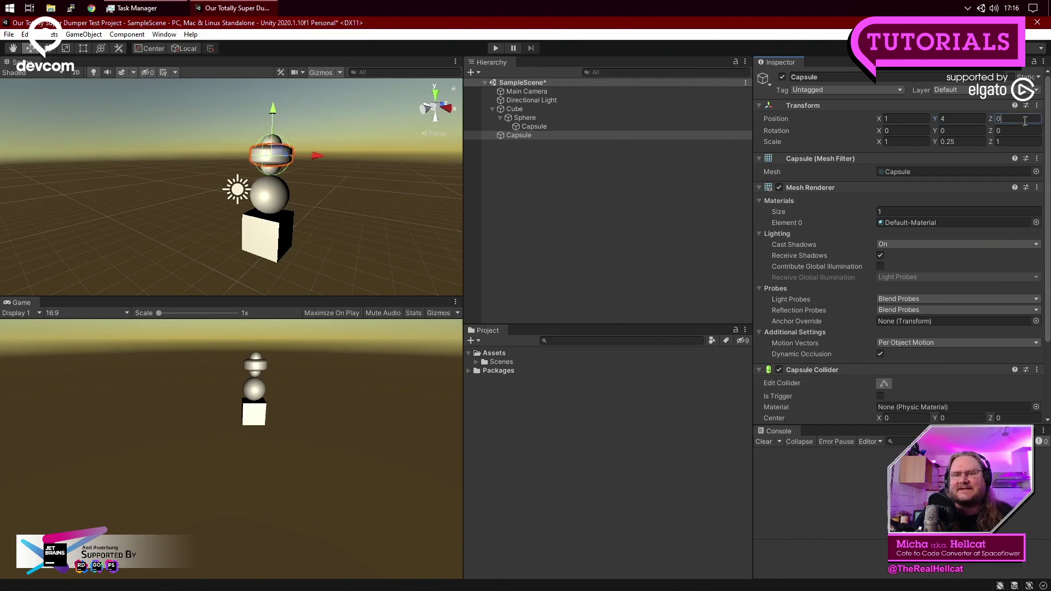
# Clear the selection and inspect the stack with the flattened Capsule up close from a higher angle.
pyautogui.click(582, 242)
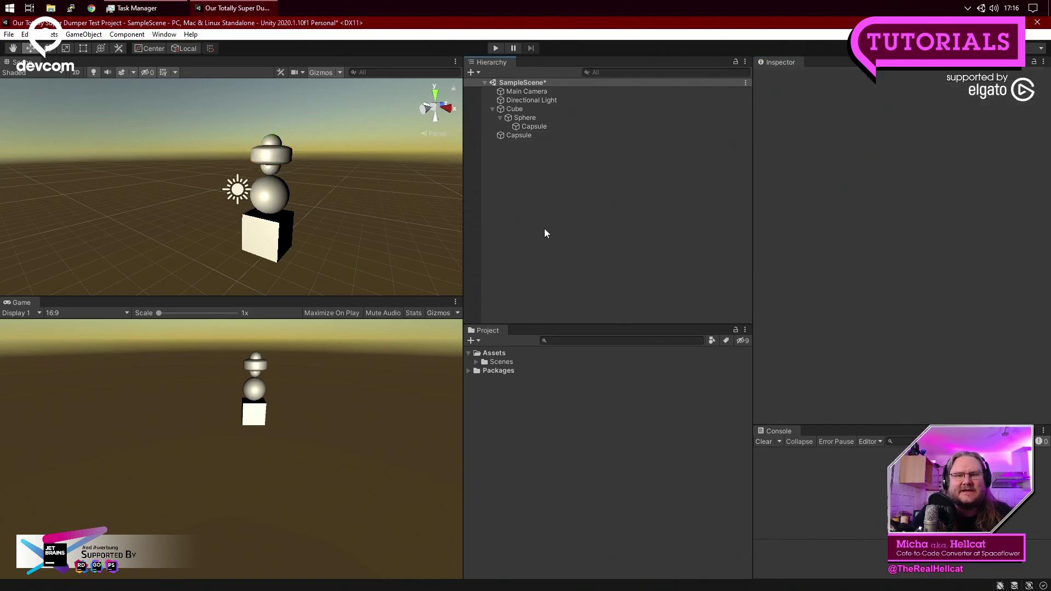
pyautogui.scroll(6, 356, 212)
pyautogui.scroll(-5, 356, 219)
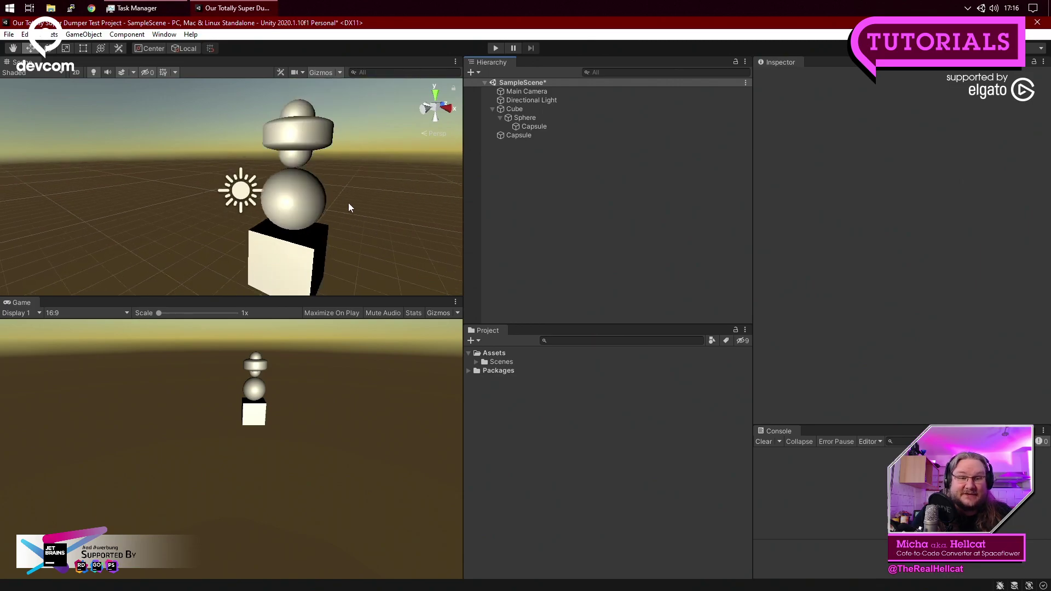
pyautogui.moveTo(356, 213); pyautogui.dragTo(360, 201, button='middle')
pyautogui.keyDown('alt'); pyautogui.moveTo(361, 201); pyautogui.dragTo(392, 240); pyautogui.keyUp('alt')
pyautogui.moveTo(392, 239); pyautogui.dragTo(399, 194, button='middle')
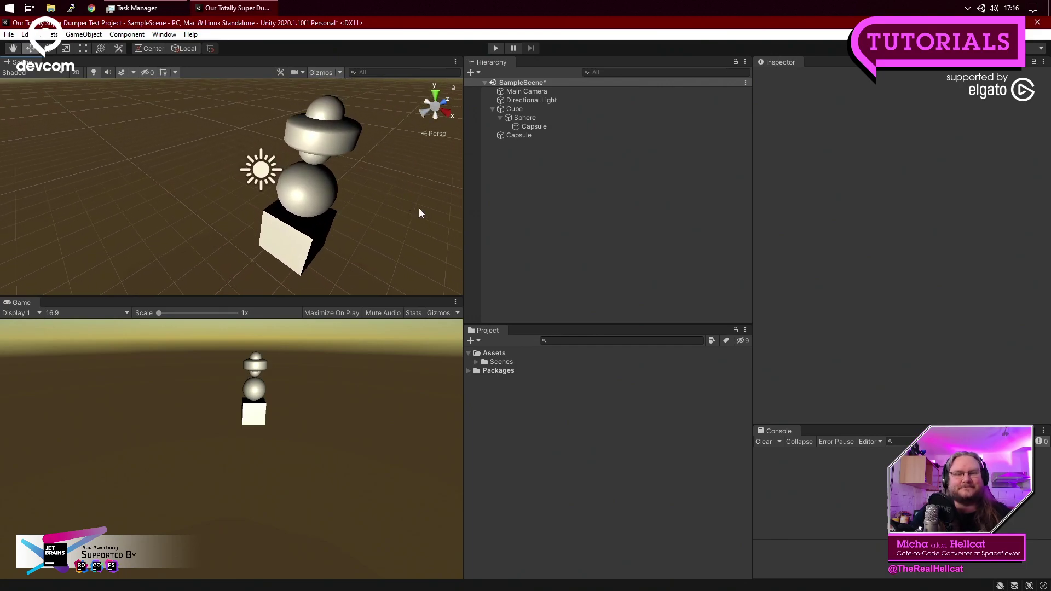
# Compare the Transform of the nested Capsule with that of the root-level Capsule, then clear the selection.
pyautogui.click(521, 134)
pyautogui.click(535, 126)
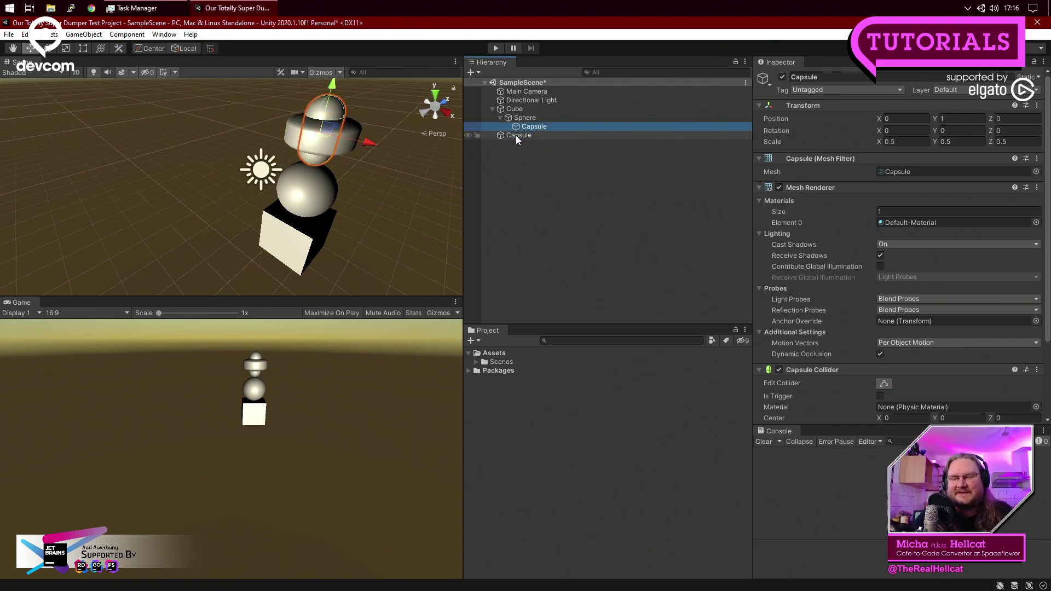
pyautogui.click(515, 136)
pyautogui.click(558, 207)
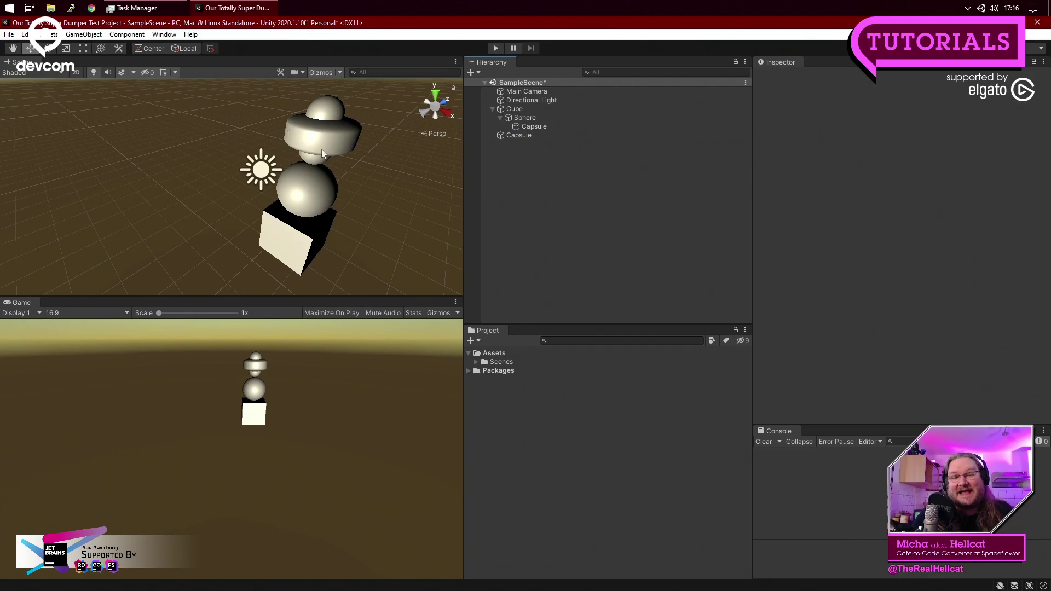
pyautogui.click(528, 136)
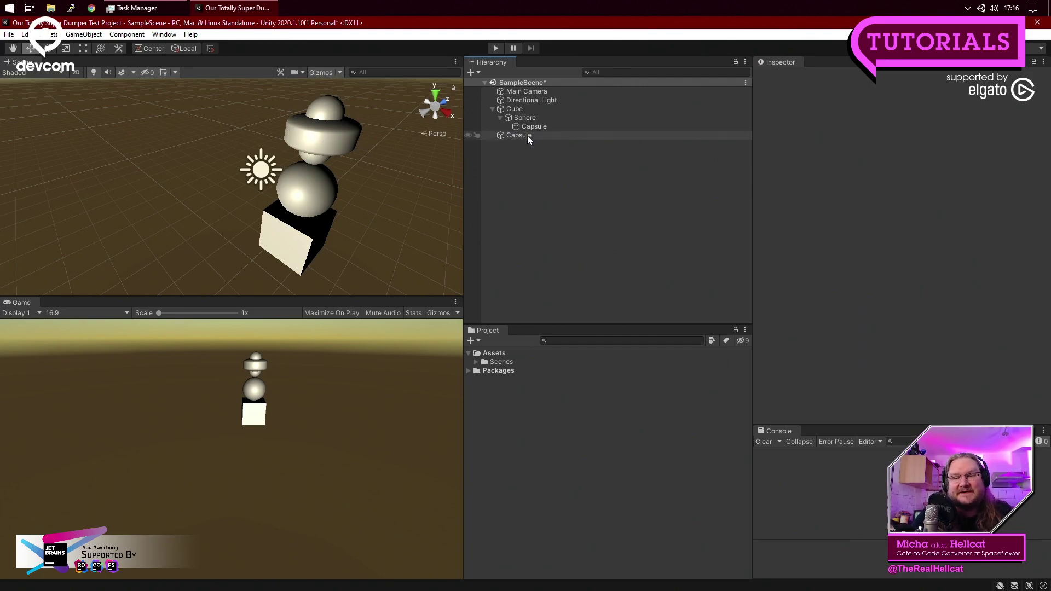
pyautogui.click(539, 126)
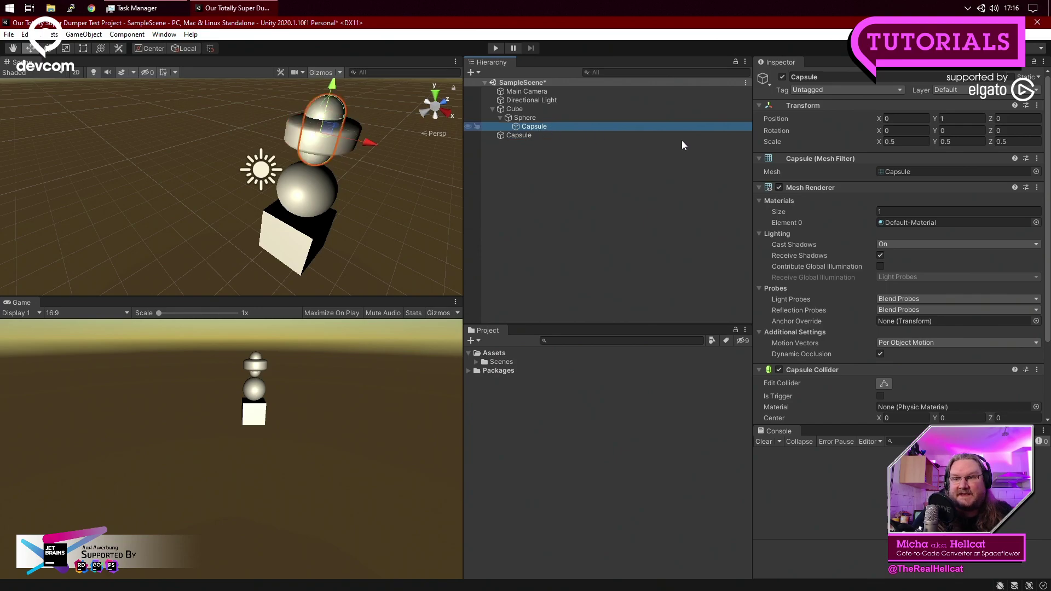
pyautogui.click(512, 136)
pyautogui.click(547, 127)
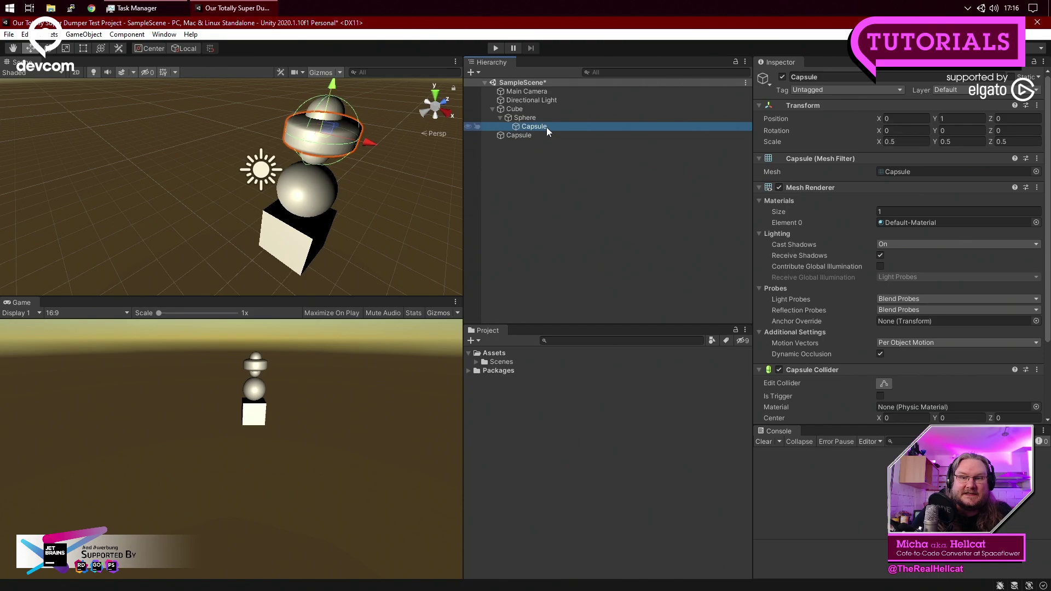
pyautogui.click(519, 136)
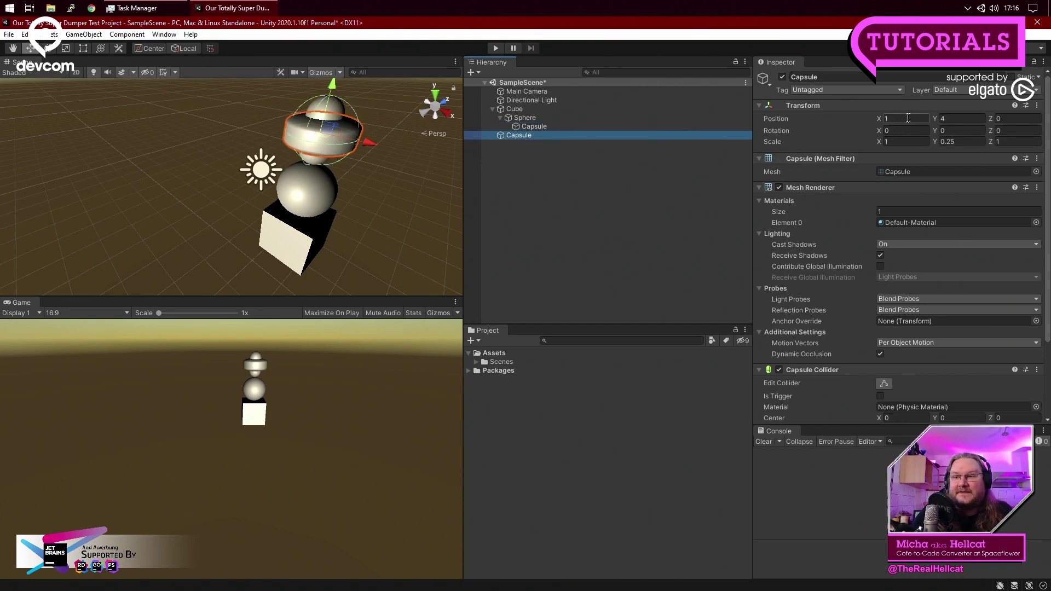
pyautogui.click(597, 236)
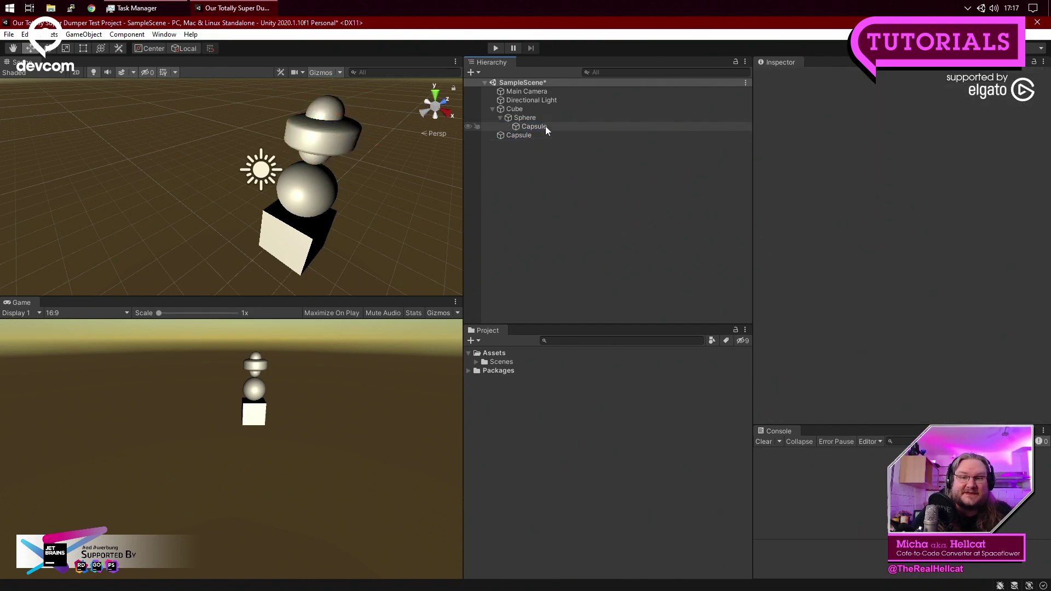
pyautogui.click(545, 125)
pyautogui.click(606, 199)
# Create a new 3D Sphere at the root of the scene.
pyautogui.scroll(-3, 429, 215)
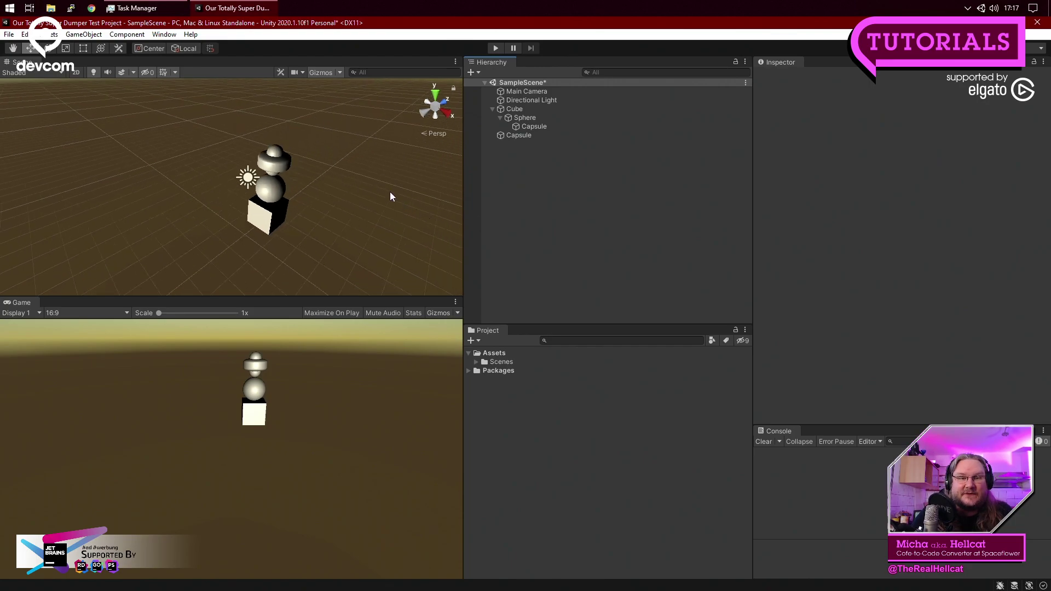
pyautogui.moveTo(351, 139); pyautogui.dragTo(358, 107, button='middle')
pyautogui.moveTo(360, 163); pyautogui.dragTo(362, 143, button='right')
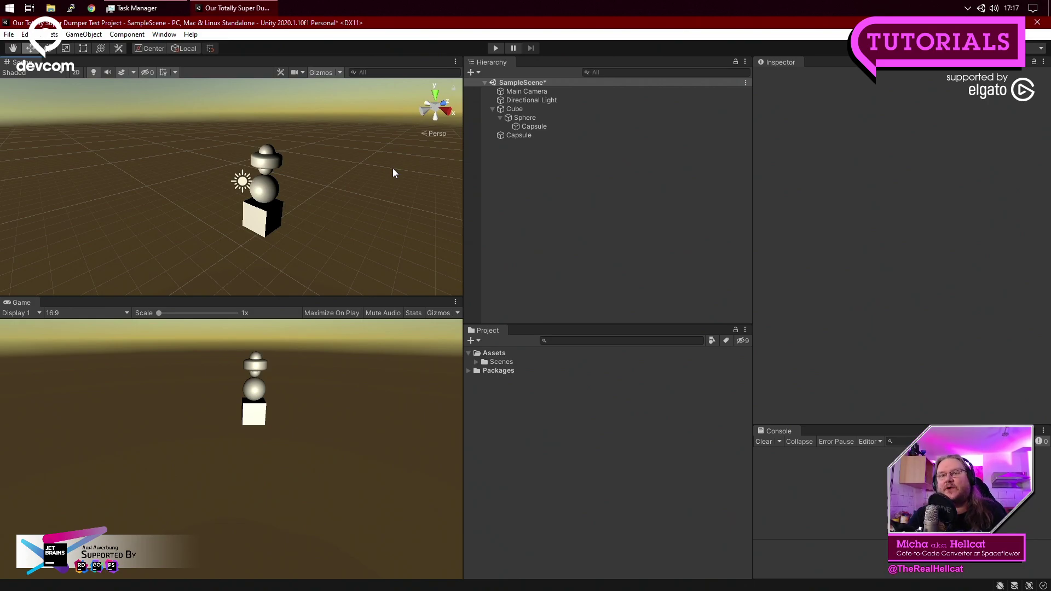
pyautogui.rightClick(541, 186)
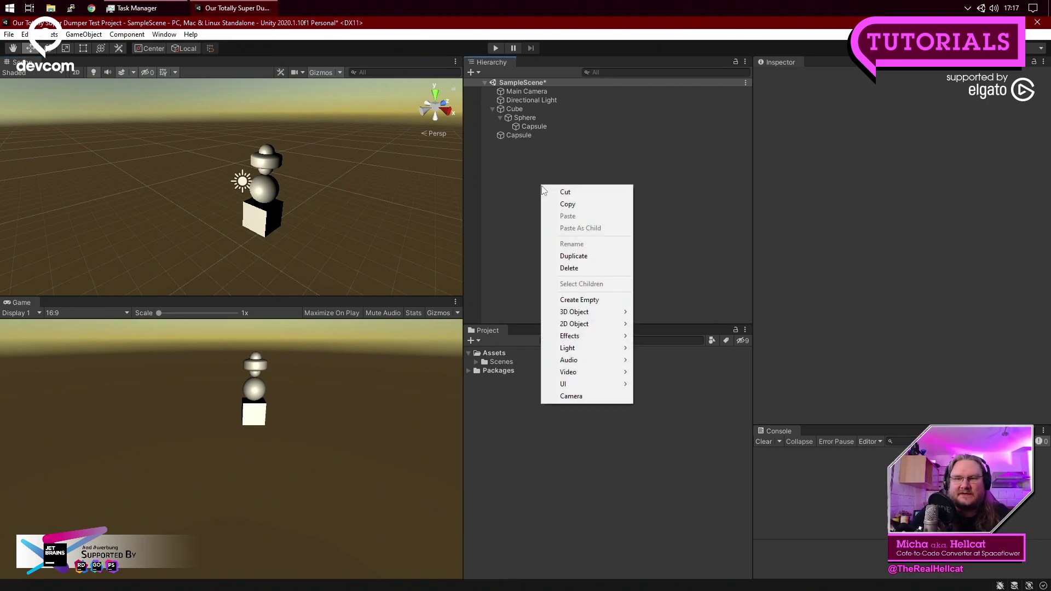
pyautogui.moveTo(600, 320)
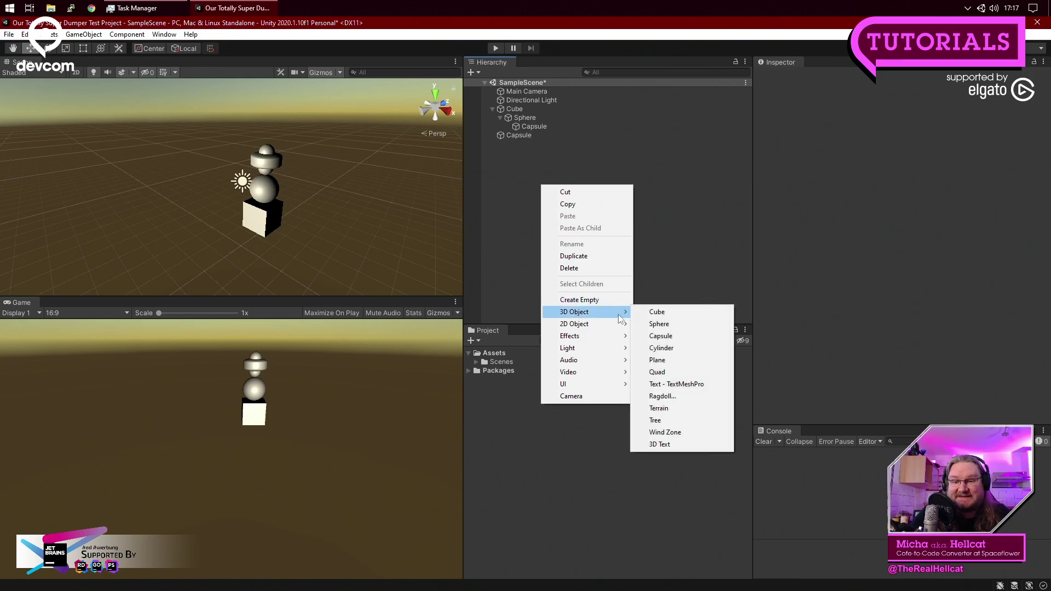
pyautogui.click(680, 326)
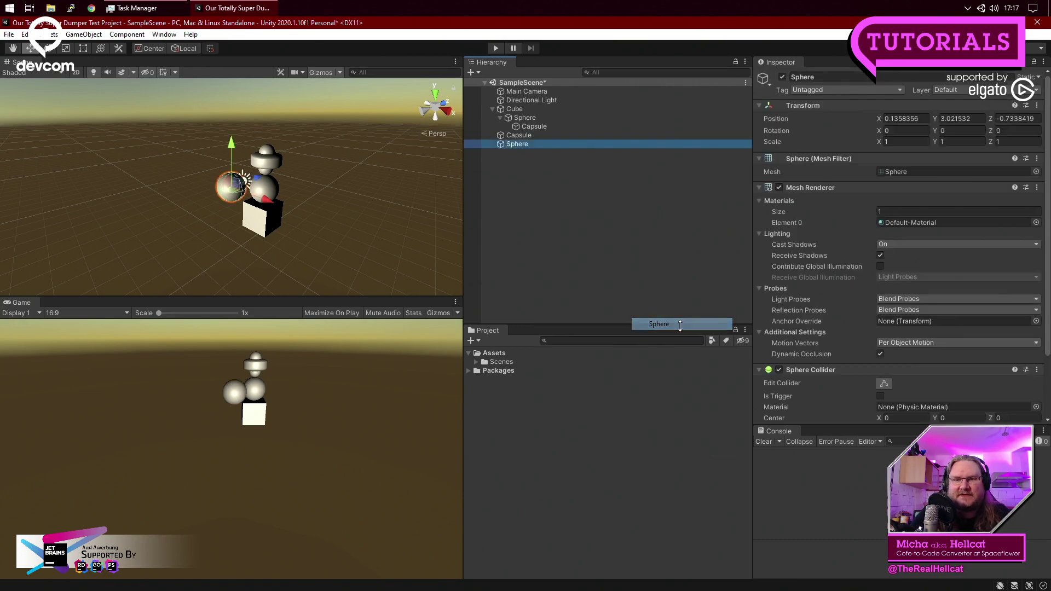
# Set the root-level Sphere's scale to 0.5 on X, Y and Z.
pyautogui.click(925, 141)
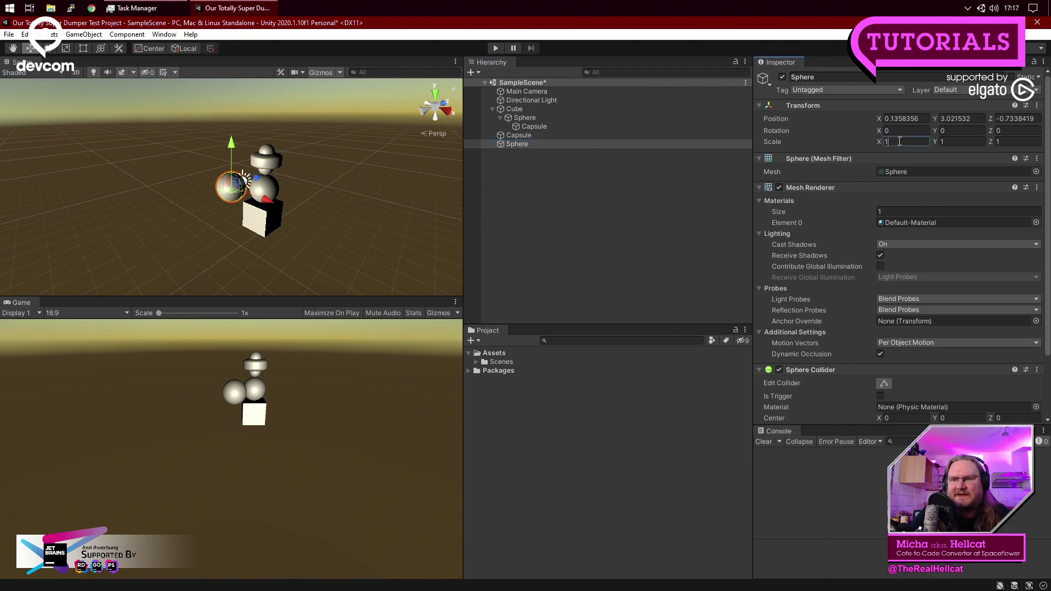
pyautogui.write('.5')
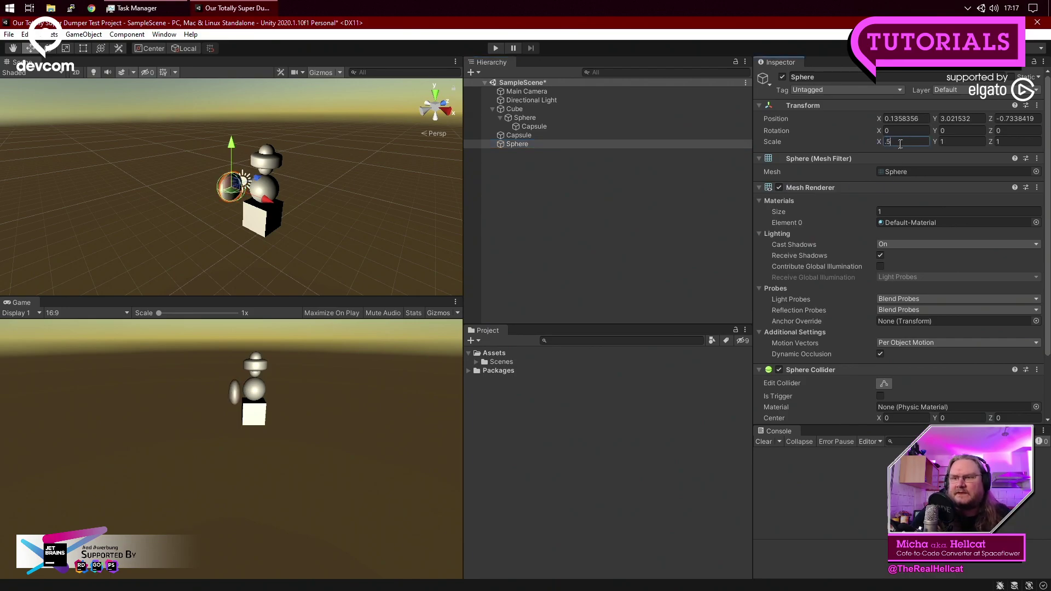
pyautogui.click(964, 141)
pyautogui.write('.5')
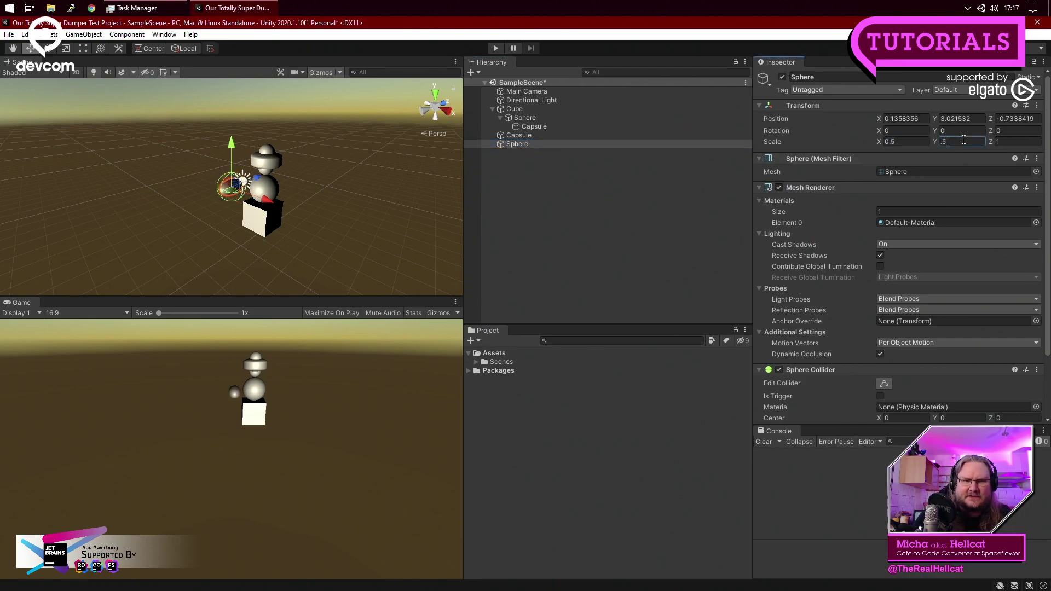
pyautogui.click(1007, 141)
pyautogui.write('.5')
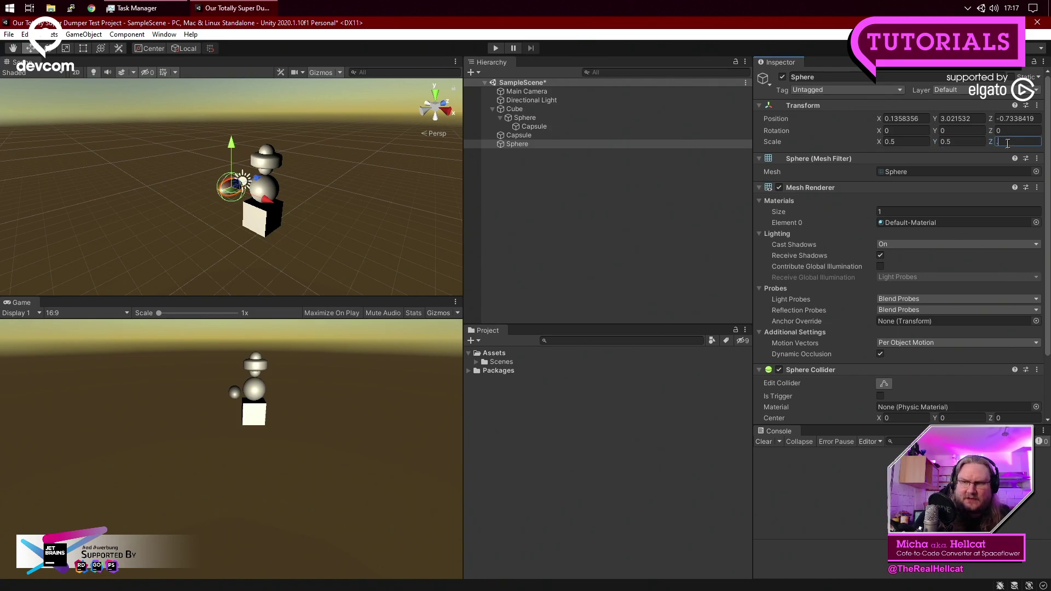
pyautogui.click(560, 217)
# Check the nested Capsule's local position and place the root-level Sphere at the same values, X 0, Y 1, Z 0.
pyautogui.click(536, 126)
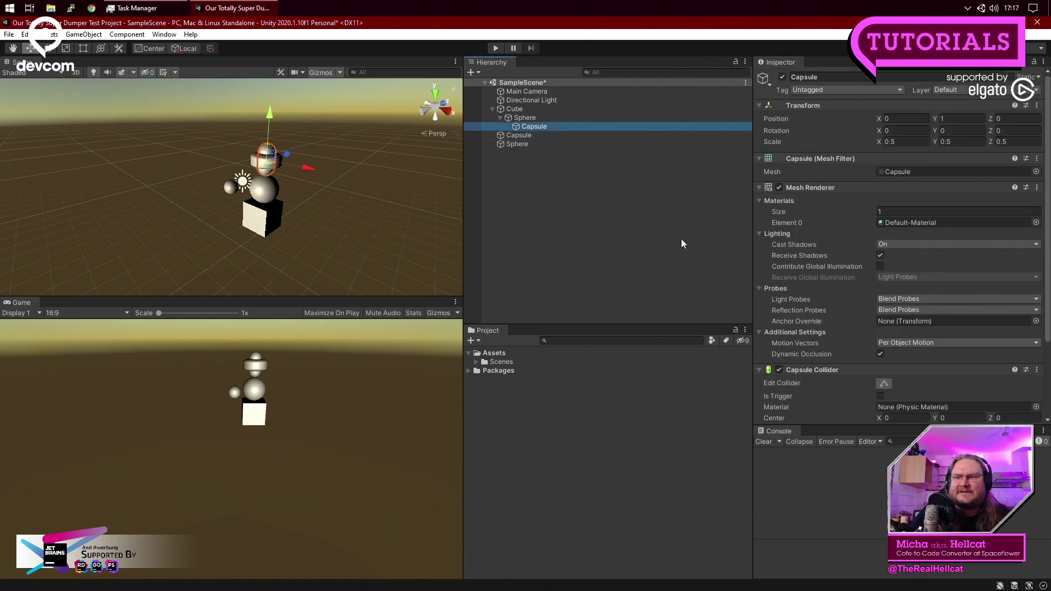
pyautogui.click(583, 144)
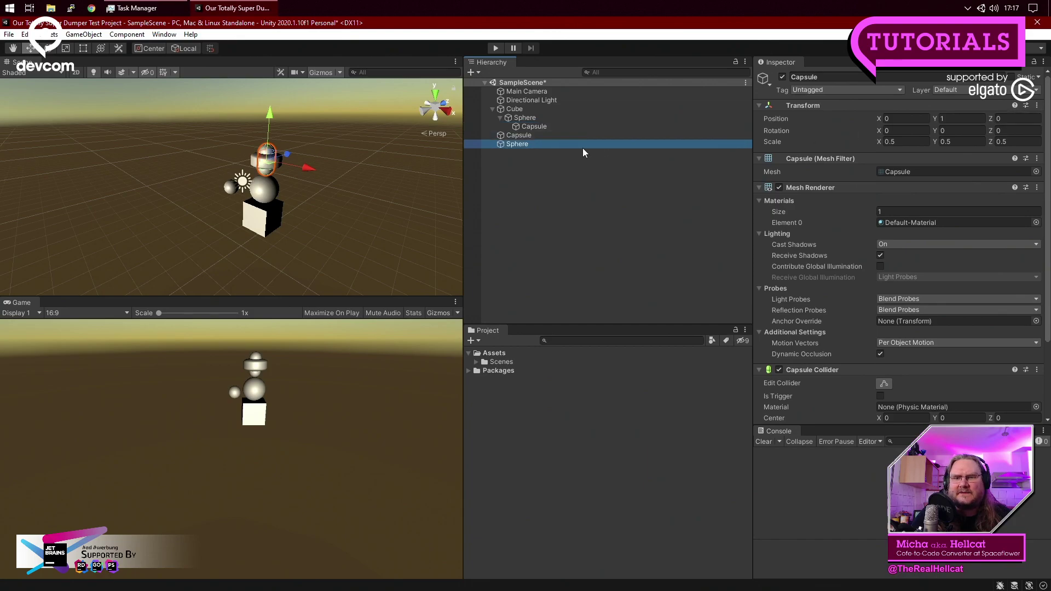
pyautogui.click(904, 119)
pyautogui.write('0')
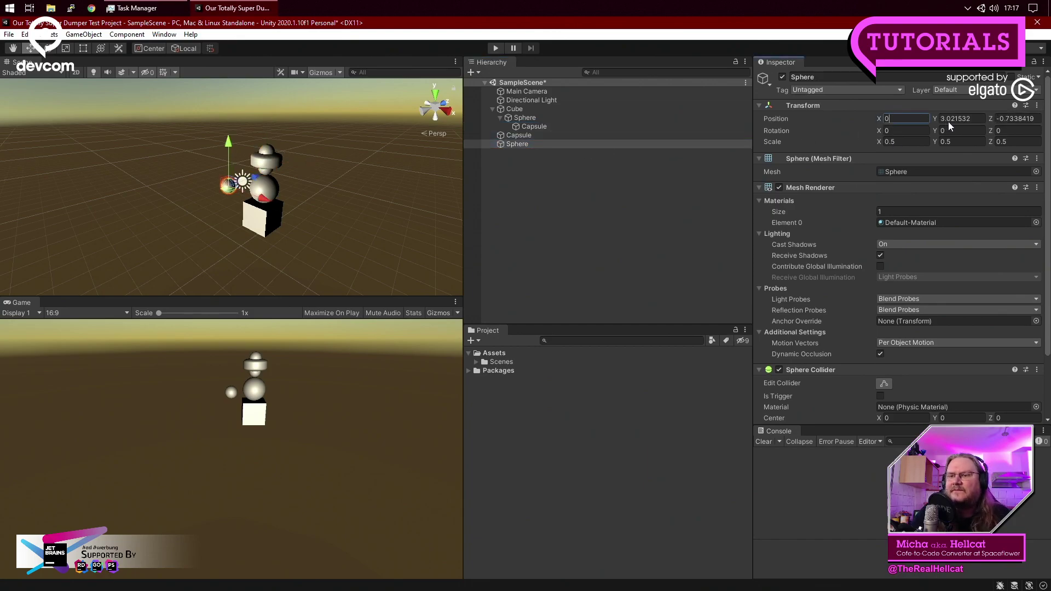
pyautogui.press('Tab')
pyautogui.write('1')
pyautogui.press('Tab')
pyautogui.write('0')
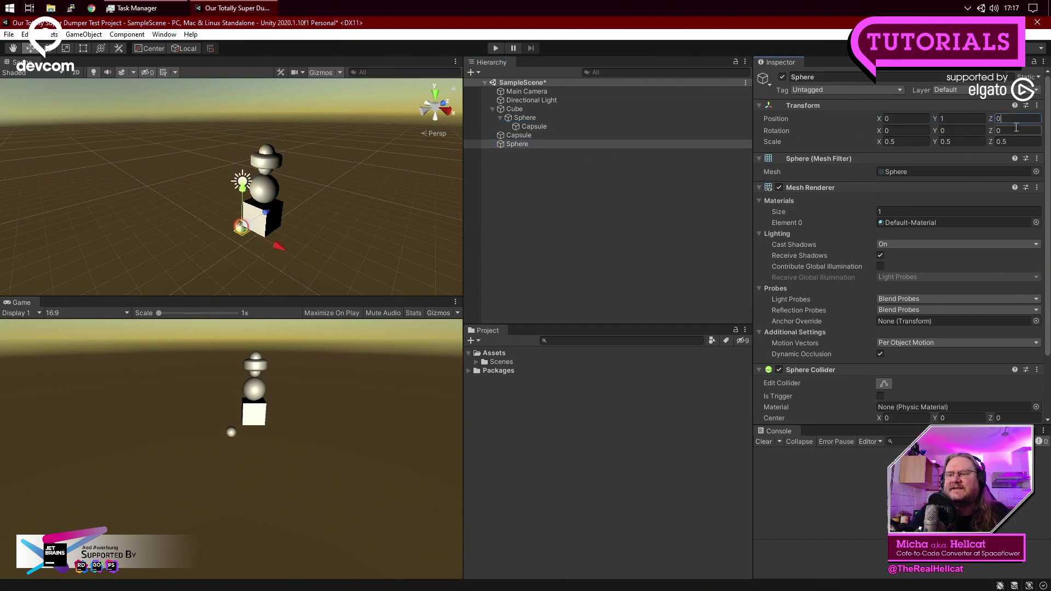
# Clear the selection and examine from several angles where the small root-level Sphere sits relative to the stack.
pyautogui.moveTo(416, 211); pyautogui.dragTo(439, 232, button='right')
pyautogui.moveTo(255, 231); pyautogui.dragTo(346, 220, button='middle')
pyautogui.click(315, 221)
pyautogui.moveTo(316, 220); pyautogui.dragTo(487, 145, button='right')
pyautogui.scroll(3, 406, 221)
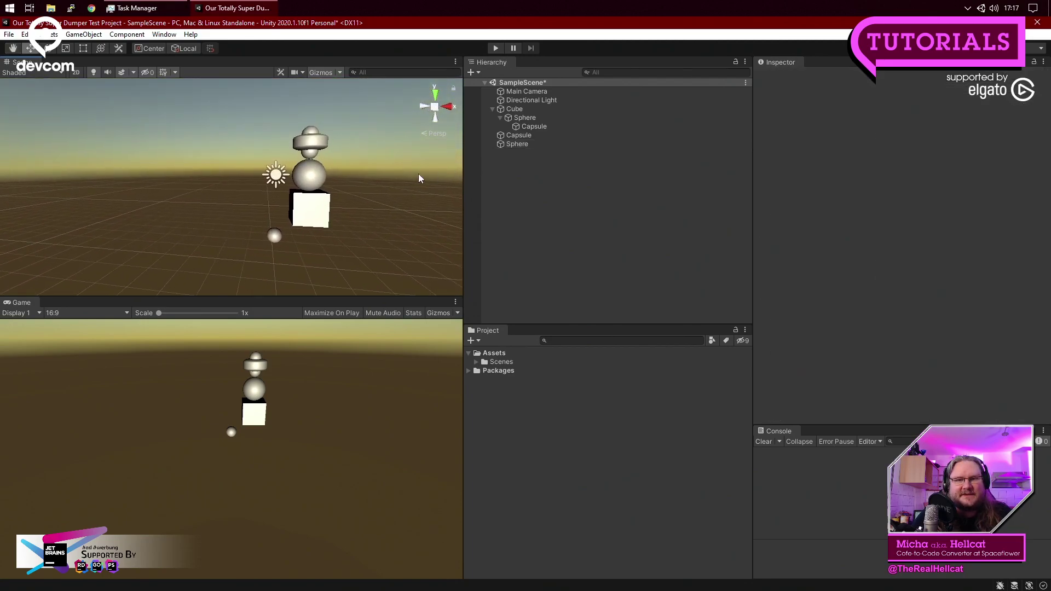
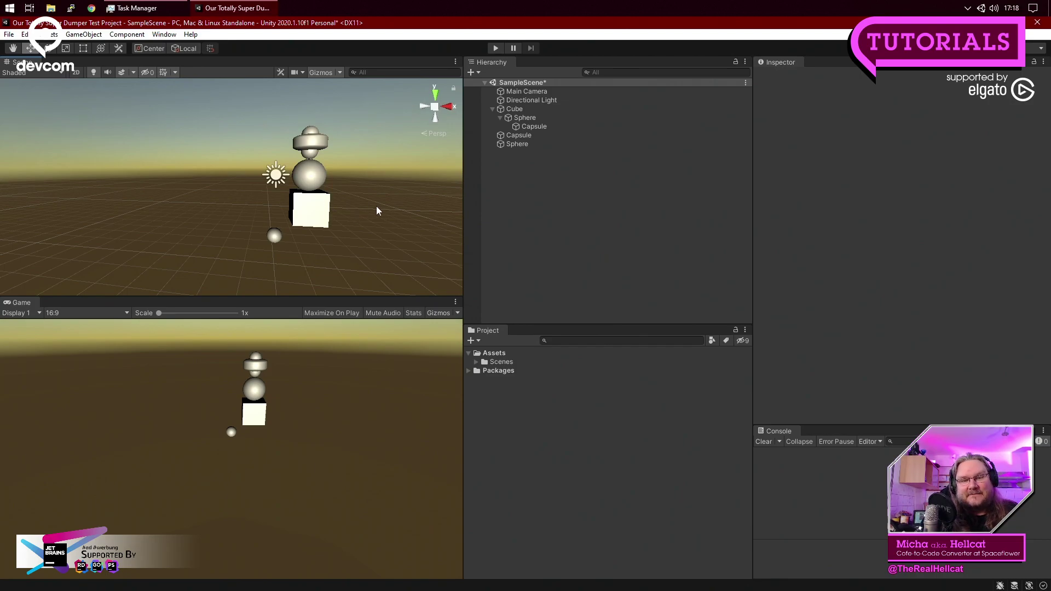
pyautogui.moveTo(377, 207); pyautogui.dragTo(268, 249, button='middle')
pyautogui.scroll(4, 309, 250)
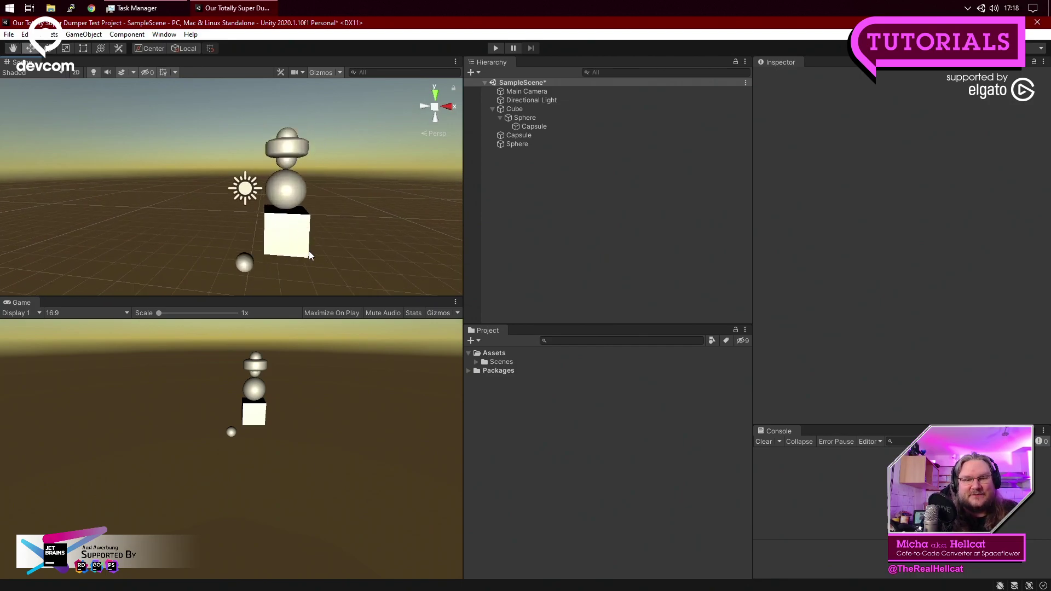
pyautogui.moveTo(373, 226); pyautogui.dragTo(362, 177, button='middle')
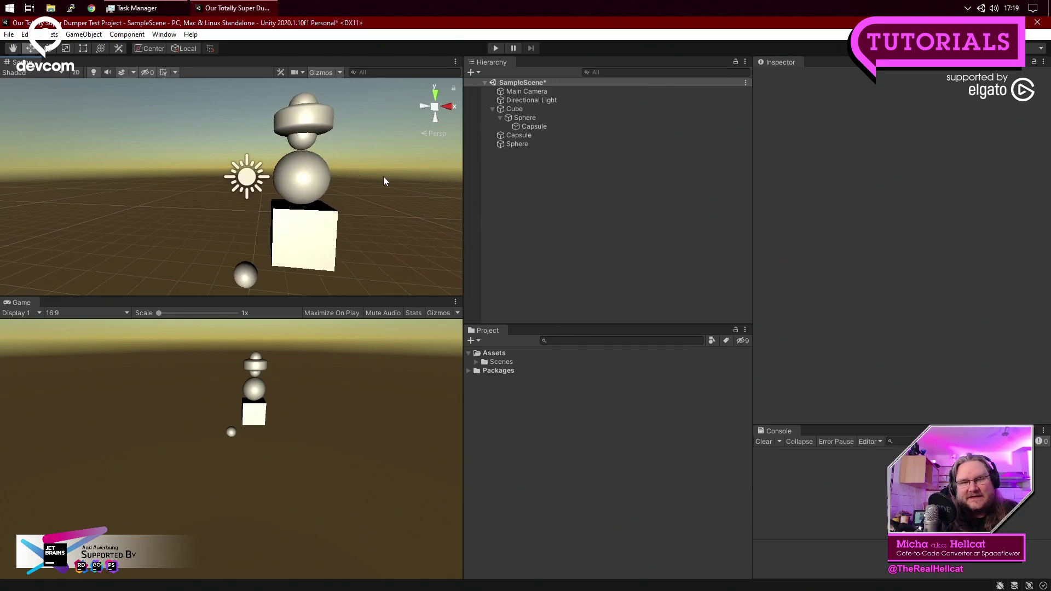
pyautogui.keyDown('alt'); pyautogui.moveTo(371, 205); pyautogui.dragTo(395, 208); pyautogui.keyUp('alt')
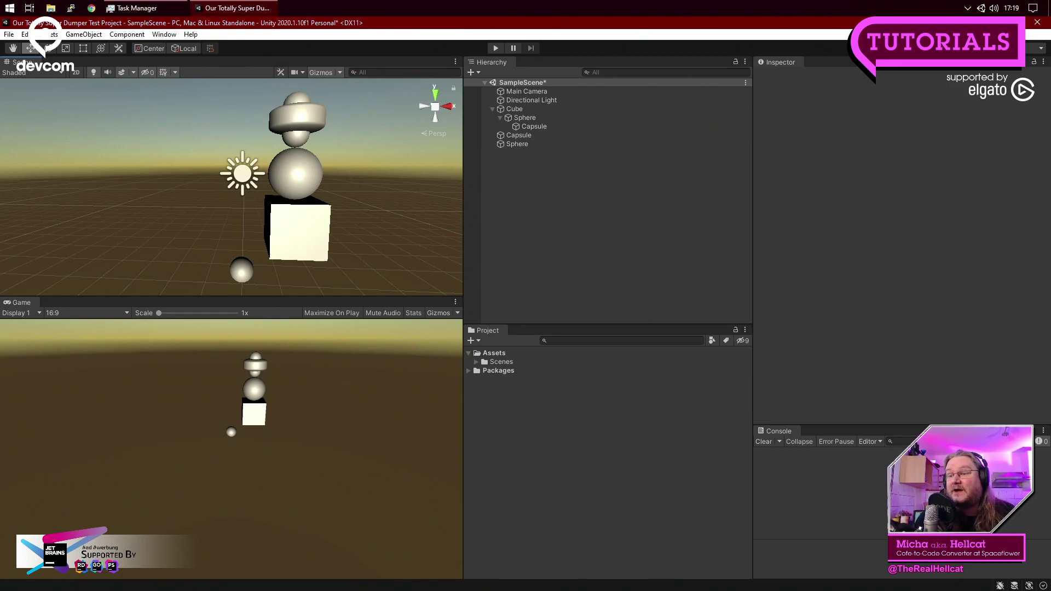
# Switch to Chrome and open the devcom-tuts-gameoflife repository from the own profile on the Bitbucket server.
pyautogui.moveTo(1050, 236); pyautogui.dragTo(405, 67)
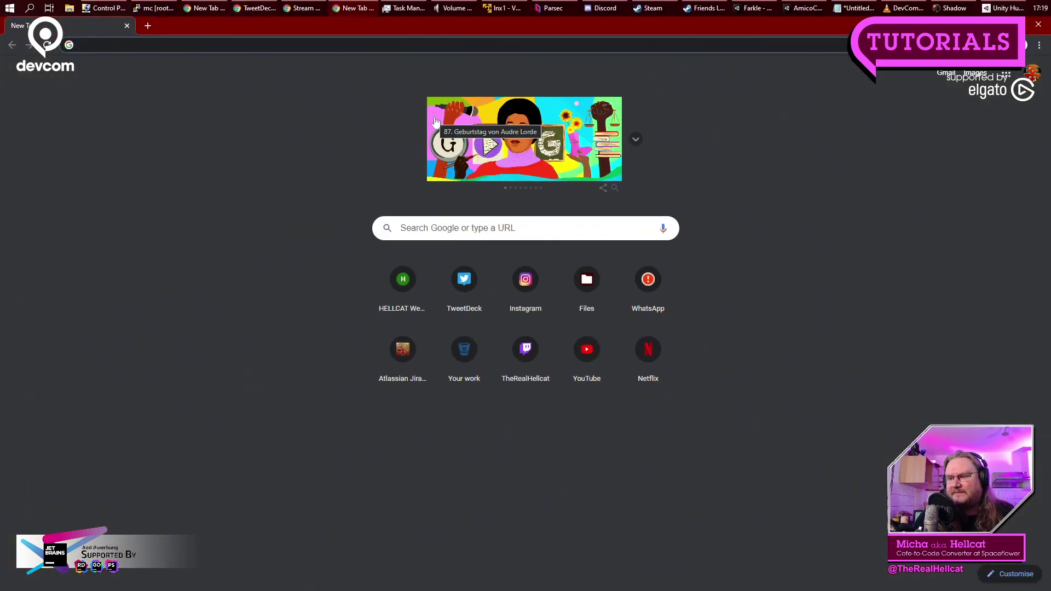
pyautogui.click(219, 45)
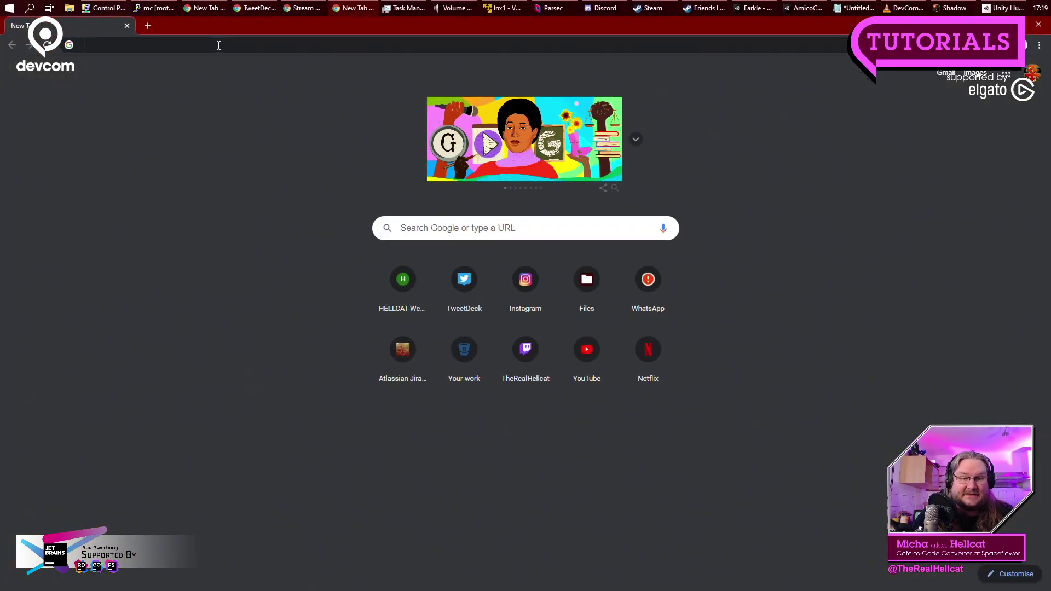
pyautogui.click(257, 377)
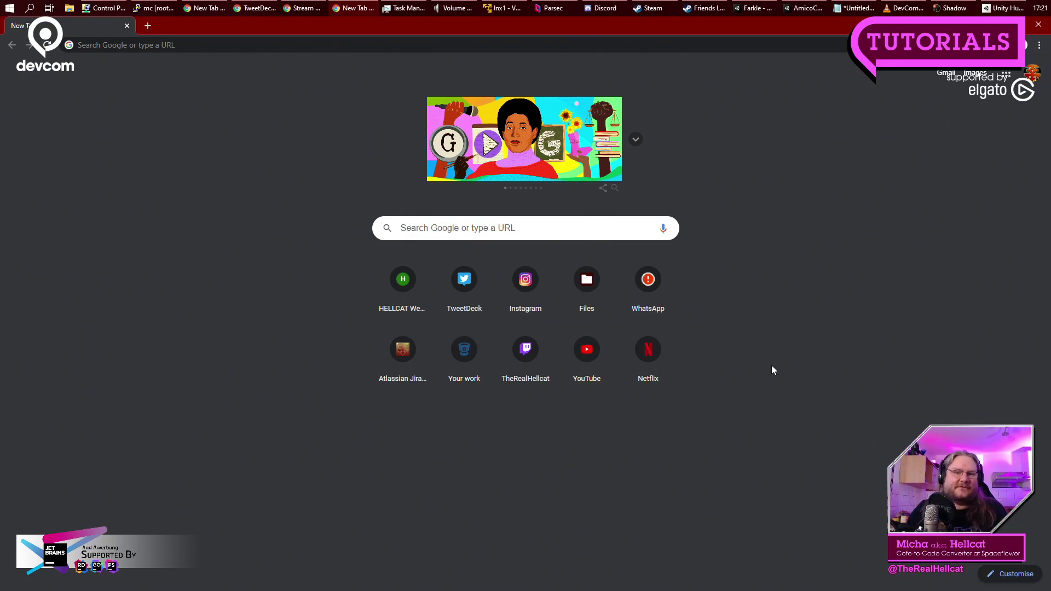
pyautogui.click(465, 353)
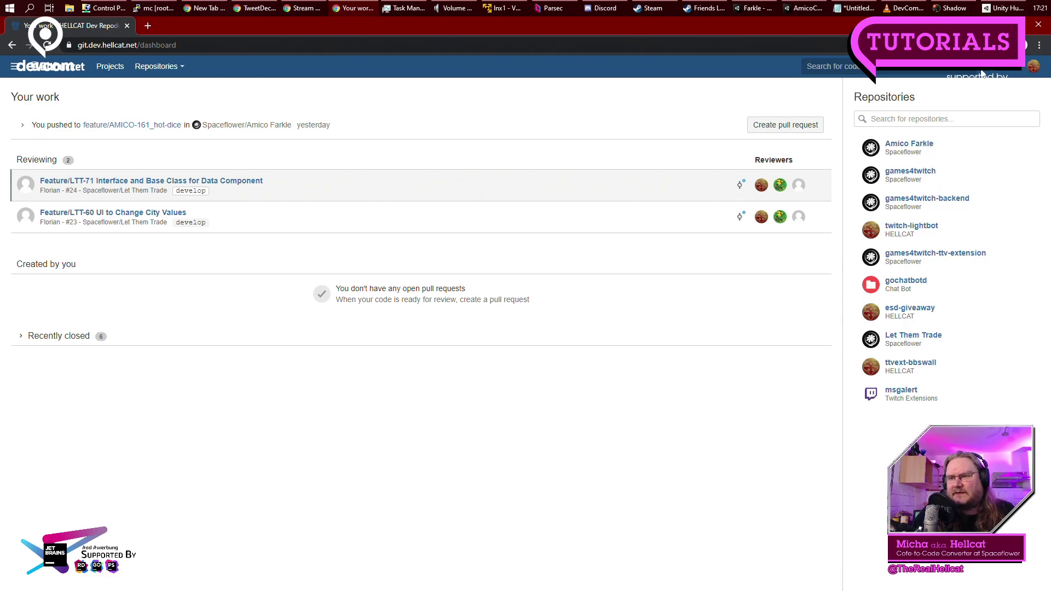
pyautogui.click(1033, 66)
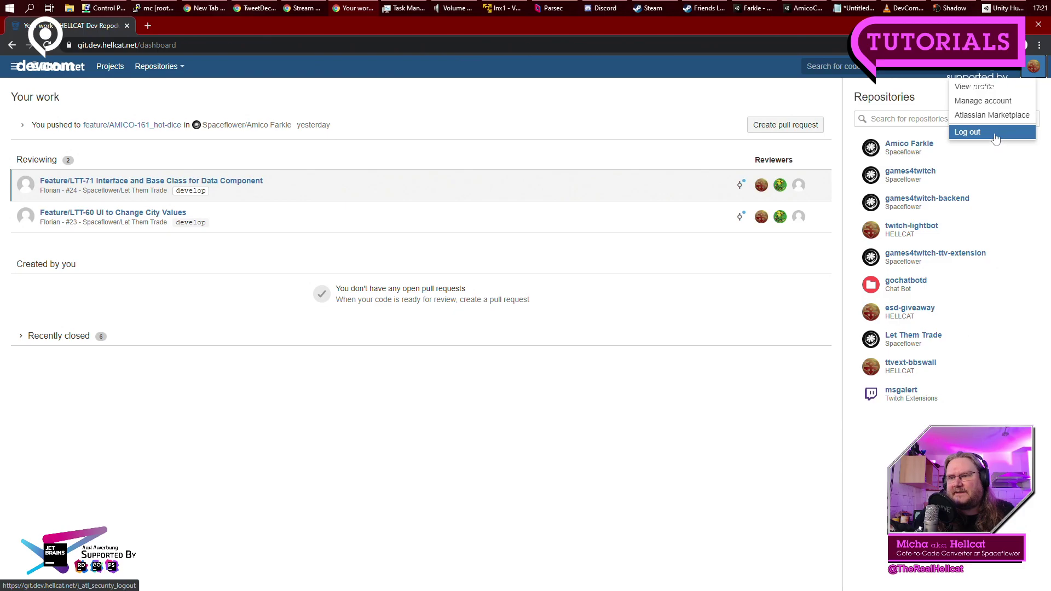
pyautogui.click(986, 91)
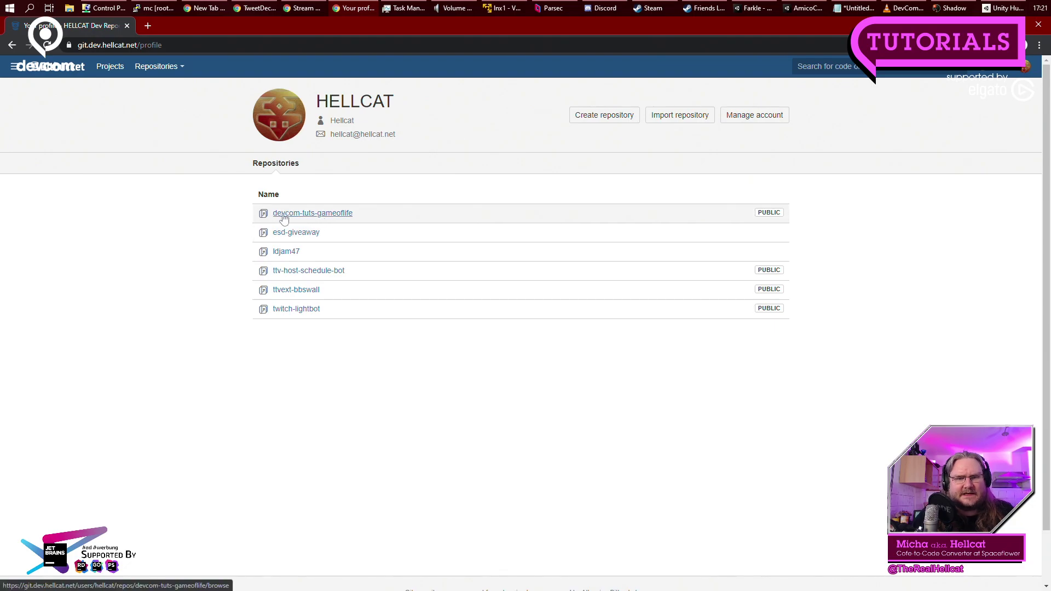
pyautogui.click(308, 218)
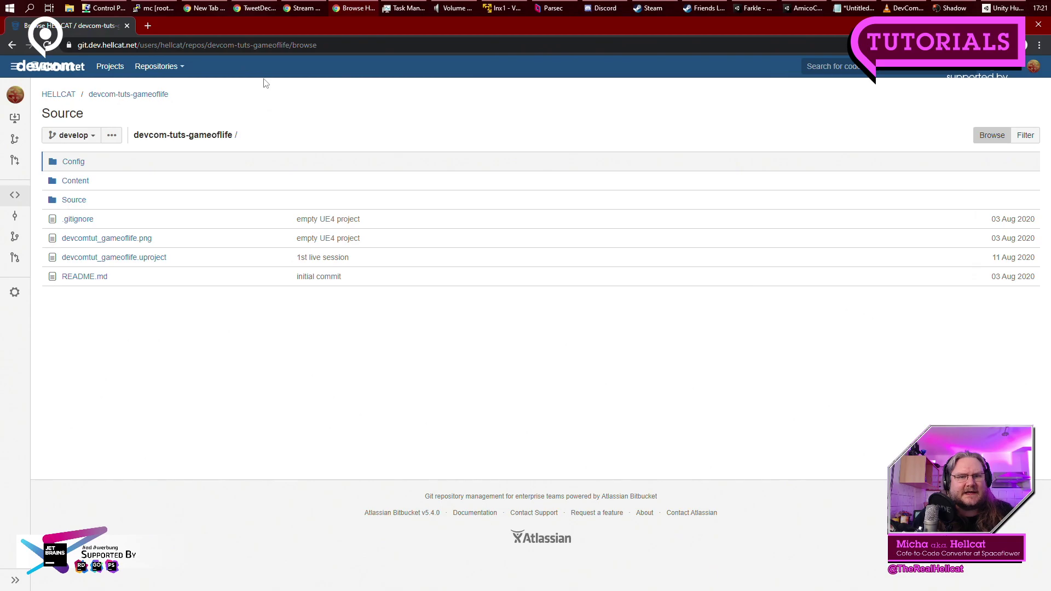
# Open the devcom-tuts-gameoflife repository's address in an incognito window to check access without logging in, and close that page.
pyautogui.click(251, 46)
pyautogui.hotkey('ctrl', 'c')
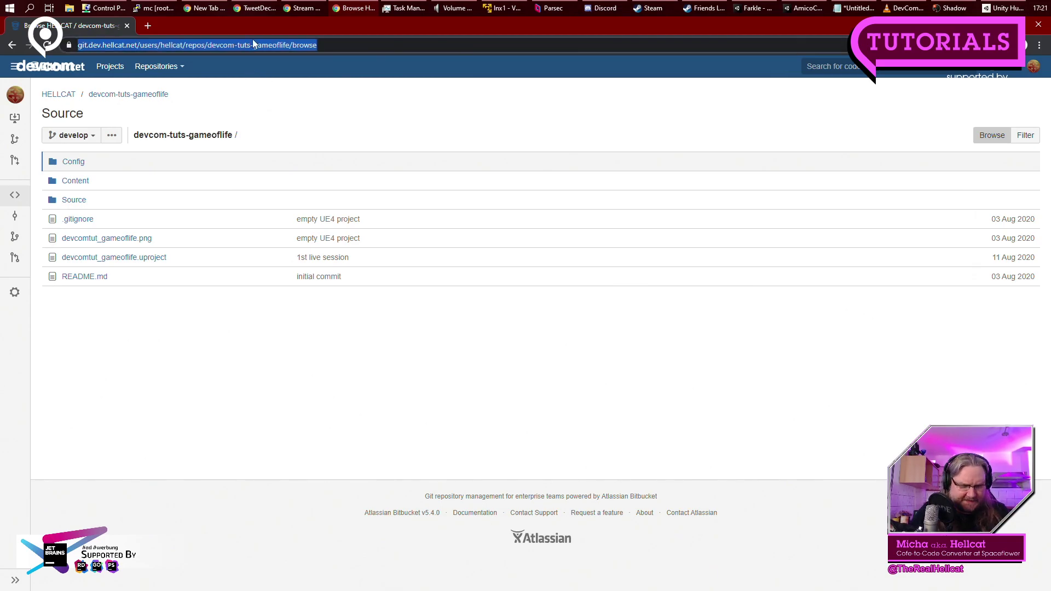
pyautogui.click(1040, 45)
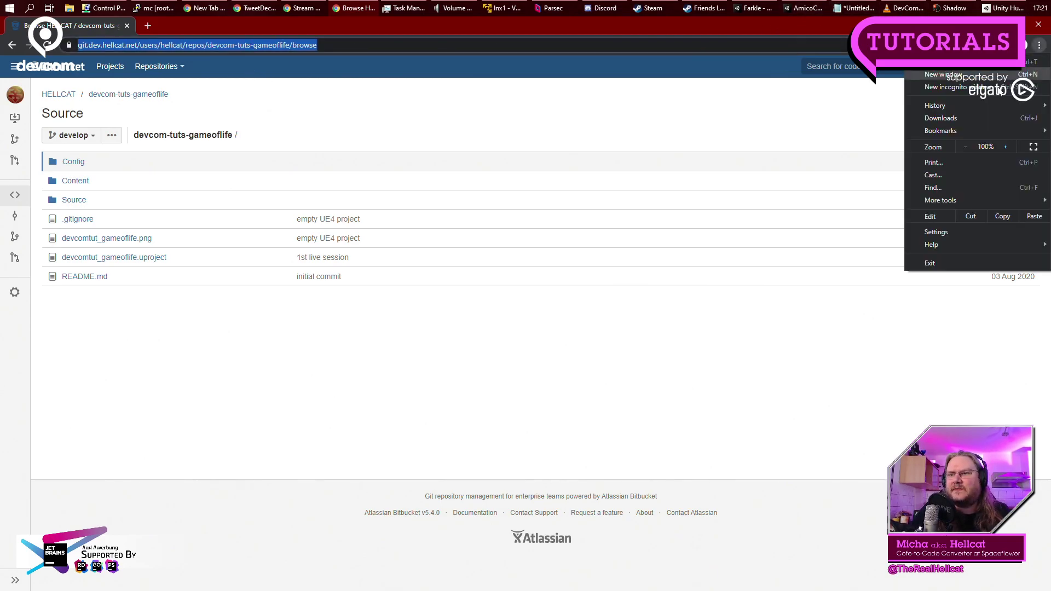
pyautogui.click(959, 88)
pyautogui.hotkey('ctrl', 'v')
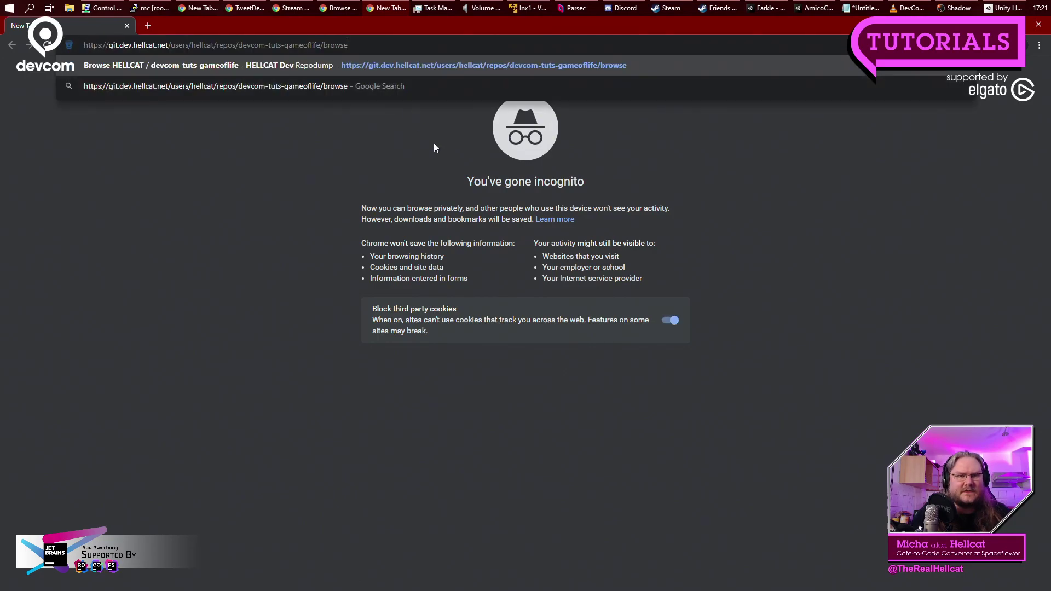
pyautogui.press('Return')
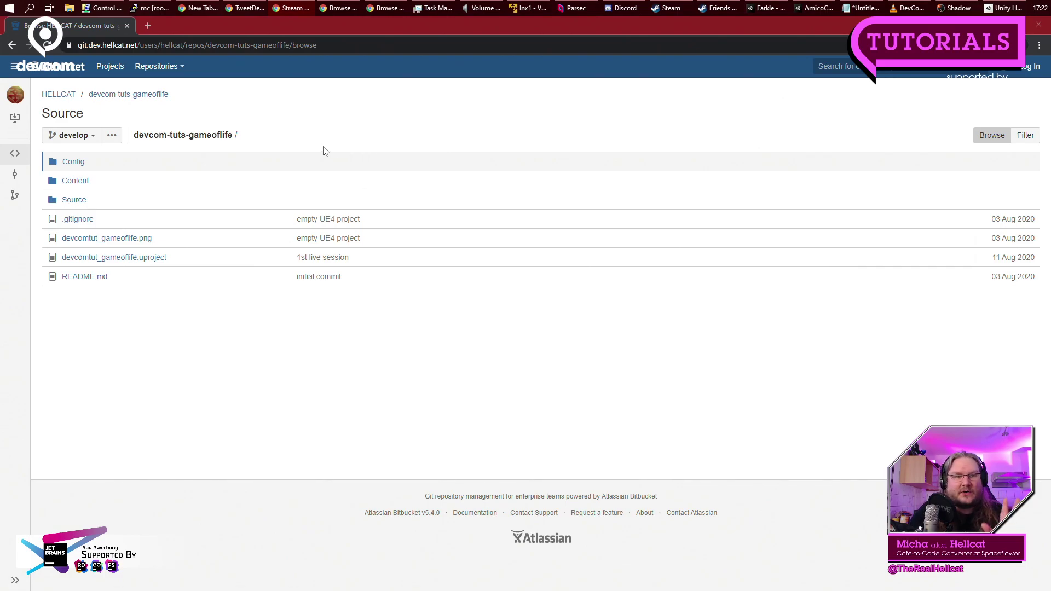
pyautogui.click(127, 25)
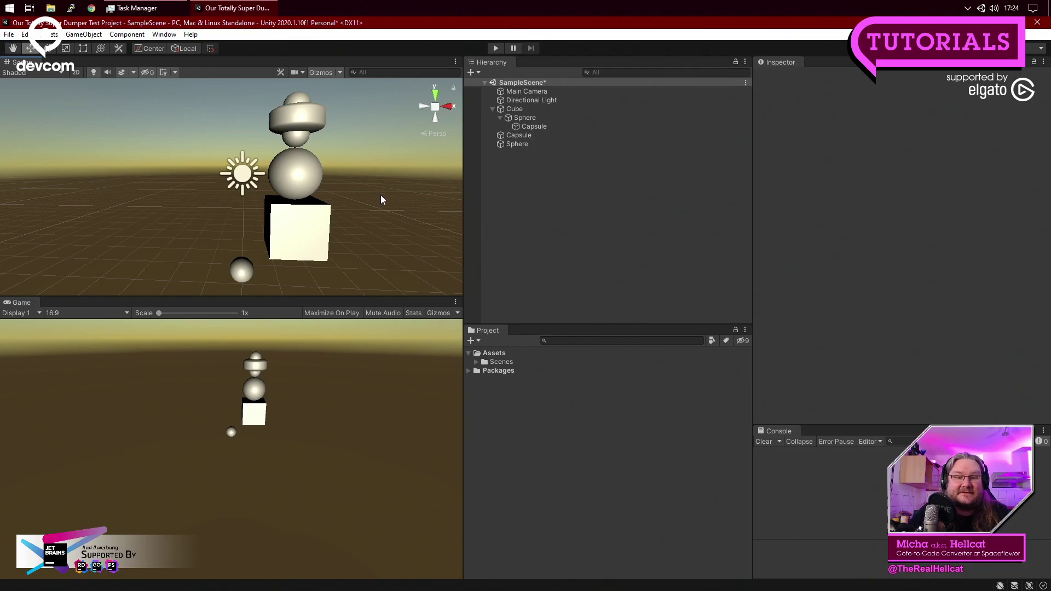
pyautogui.moveTo(372, 199); pyautogui.dragTo(257, 181, button='middle')
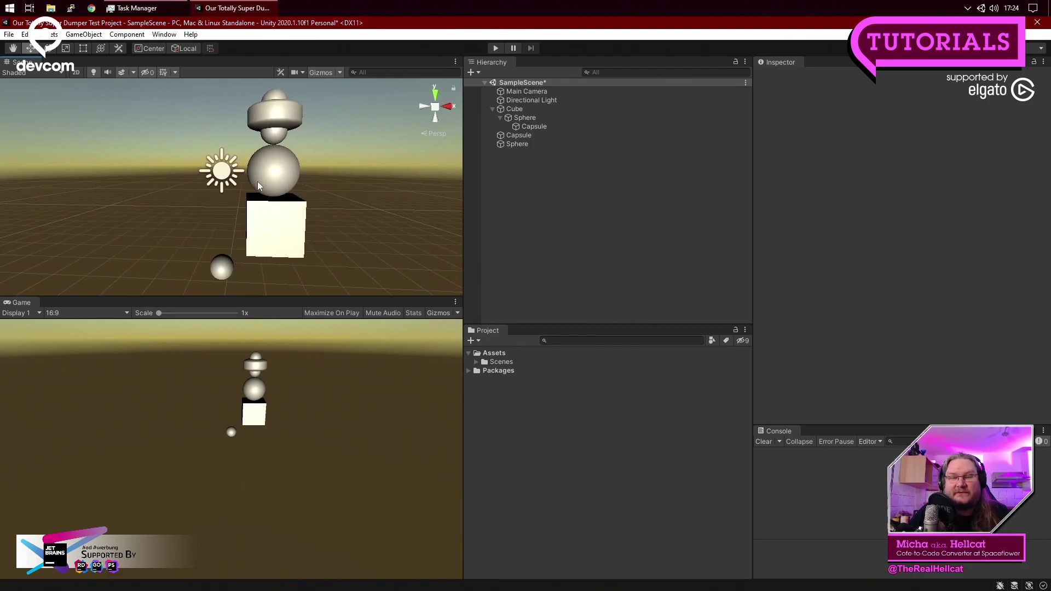
pyautogui.scroll(-3, 257, 182)
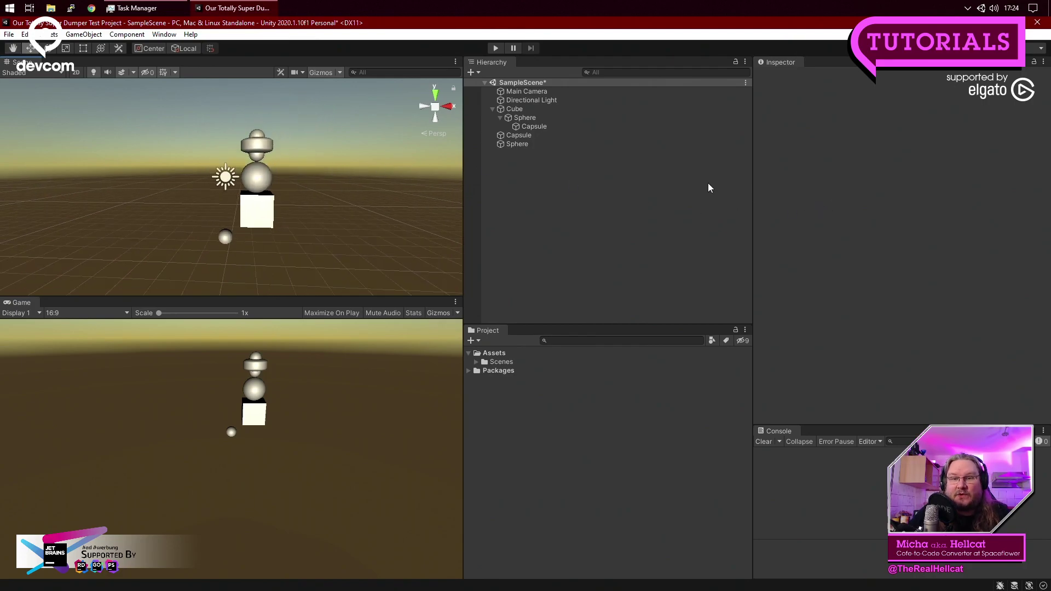
pyautogui.keyDown('alt'); pyautogui.moveTo(383, 165); pyautogui.dragTo(345, 165); pyautogui.keyUp('alt')
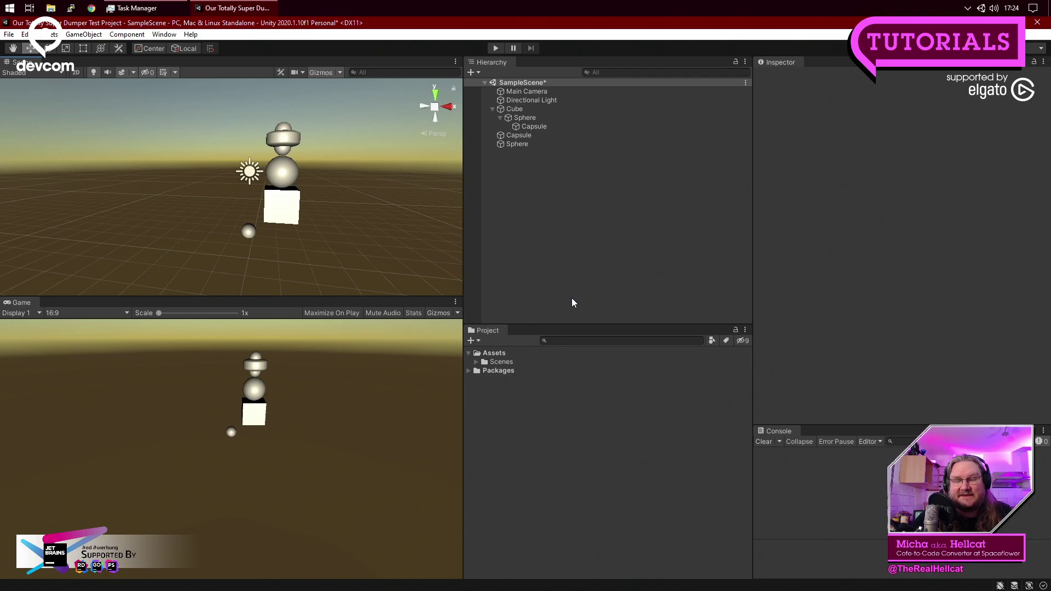
# Expand the Scenes folder, examine the 3D objects the scene hierarchy can create and the asset types the folder can create, and clear the selection.
pyautogui.click(477, 362)
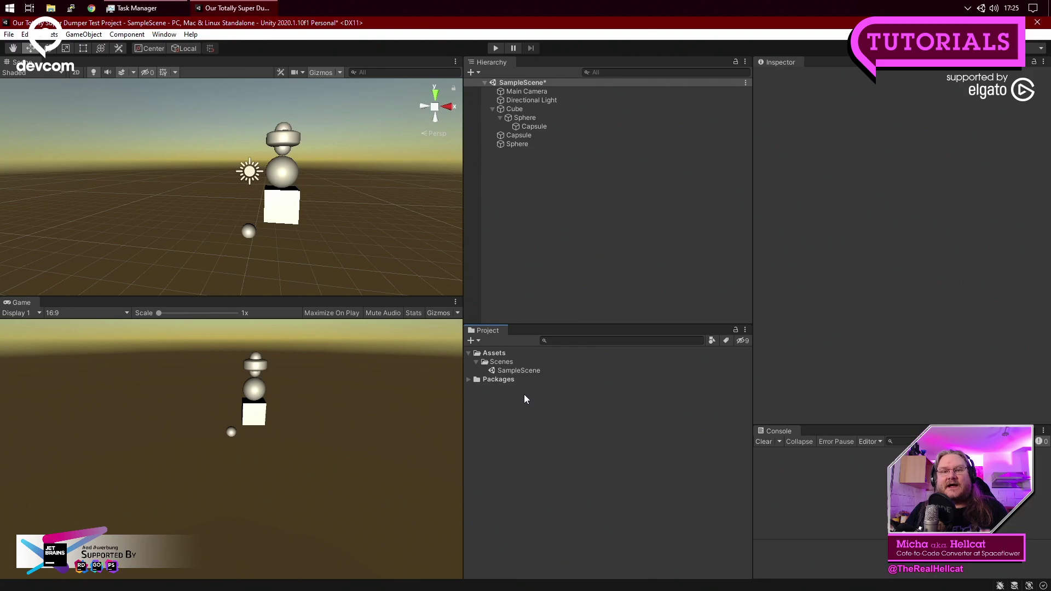
pyautogui.rightClick(584, 188)
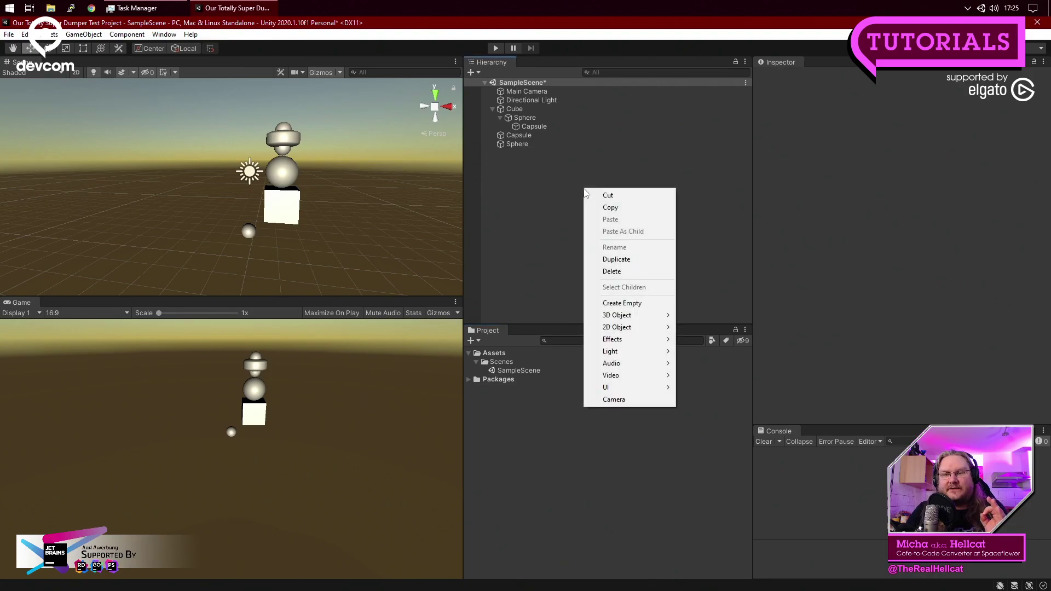
pyautogui.moveTo(642, 317)
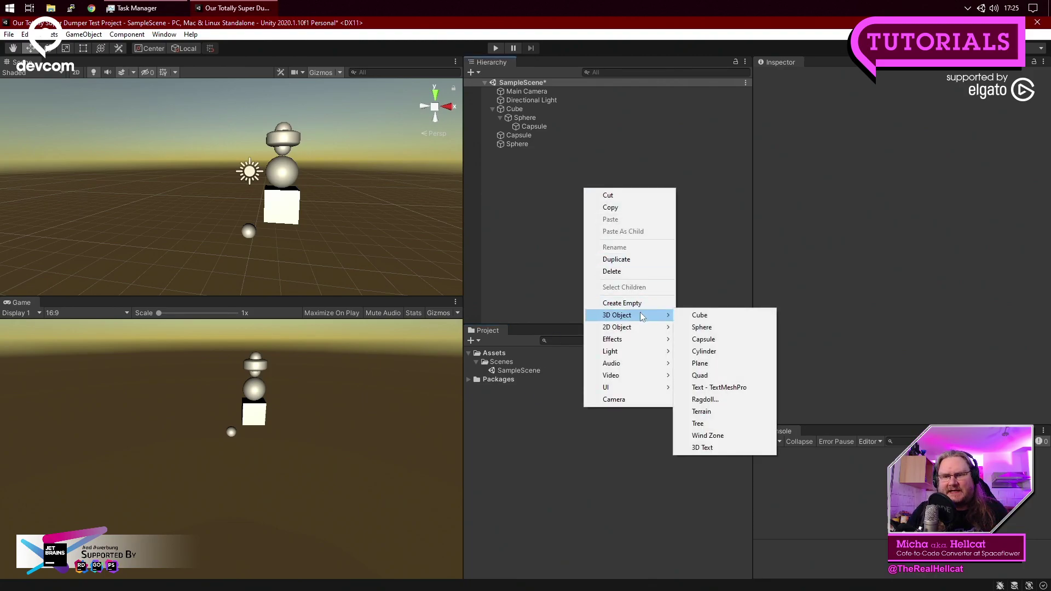
pyautogui.click(530, 401)
pyautogui.rightClick(536, 179)
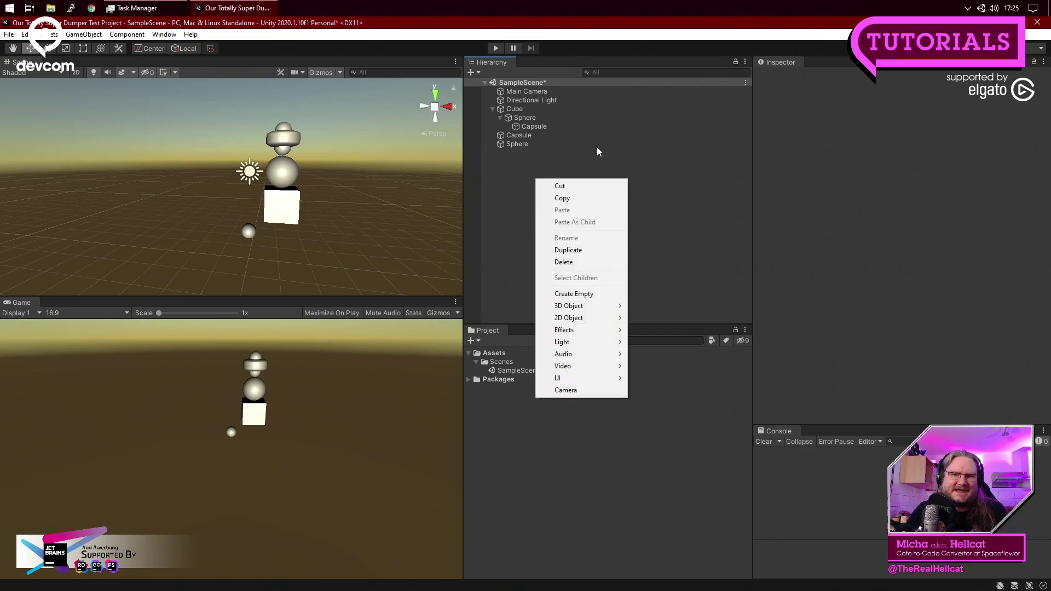
pyautogui.rightClick(599, 470)
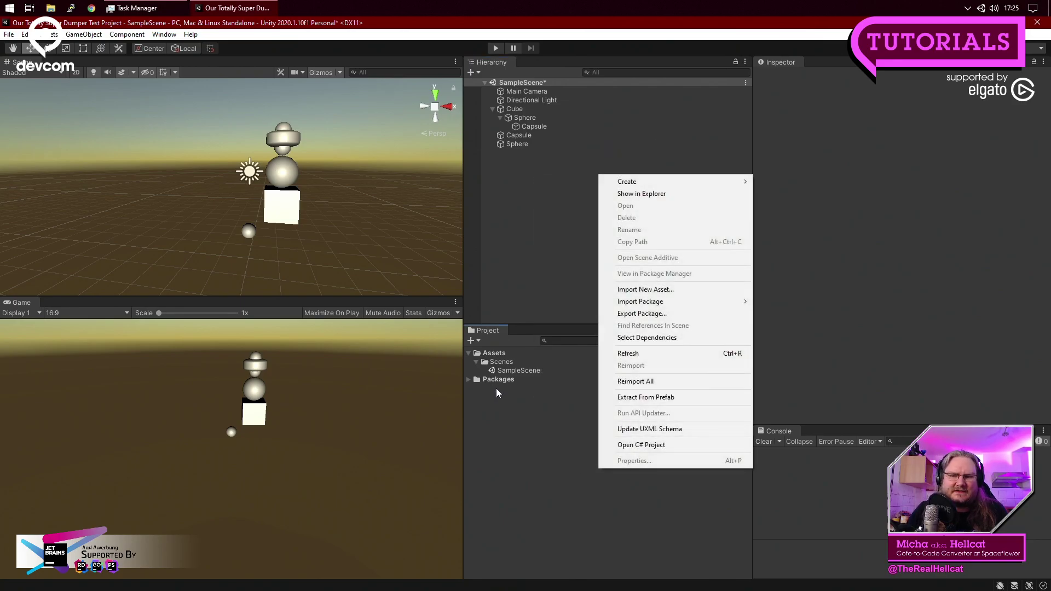
pyautogui.rightClick(508, 361)
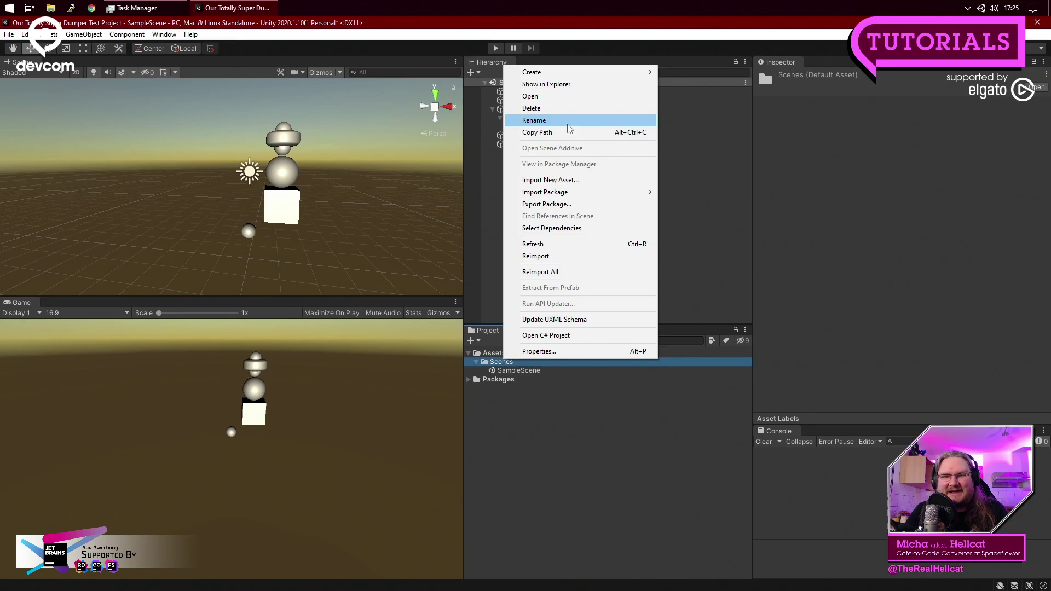
pyautogui.moveTo(573, 74)
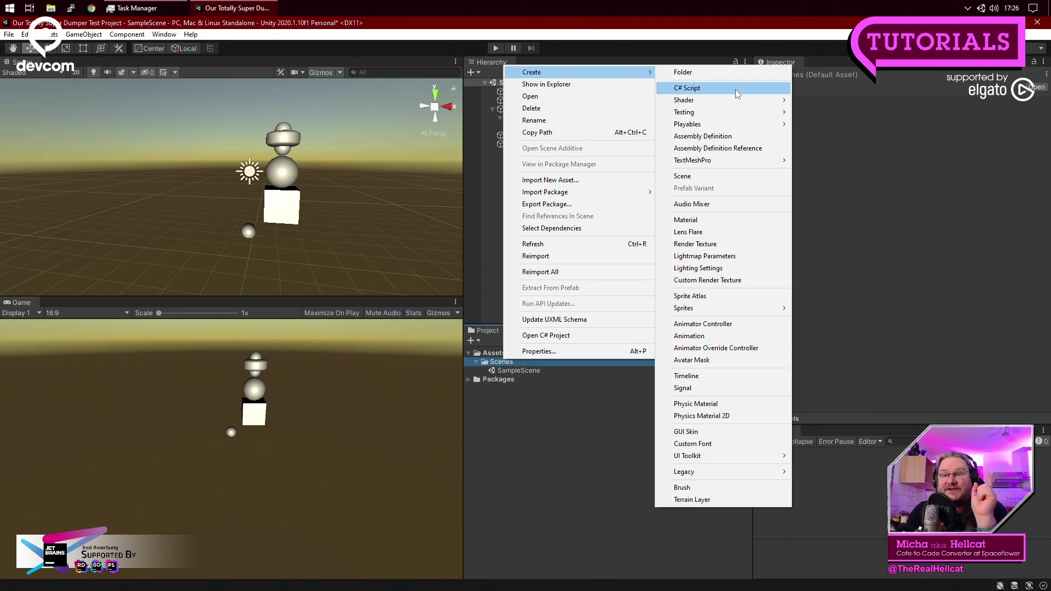
pyautogui.click(818, 142)
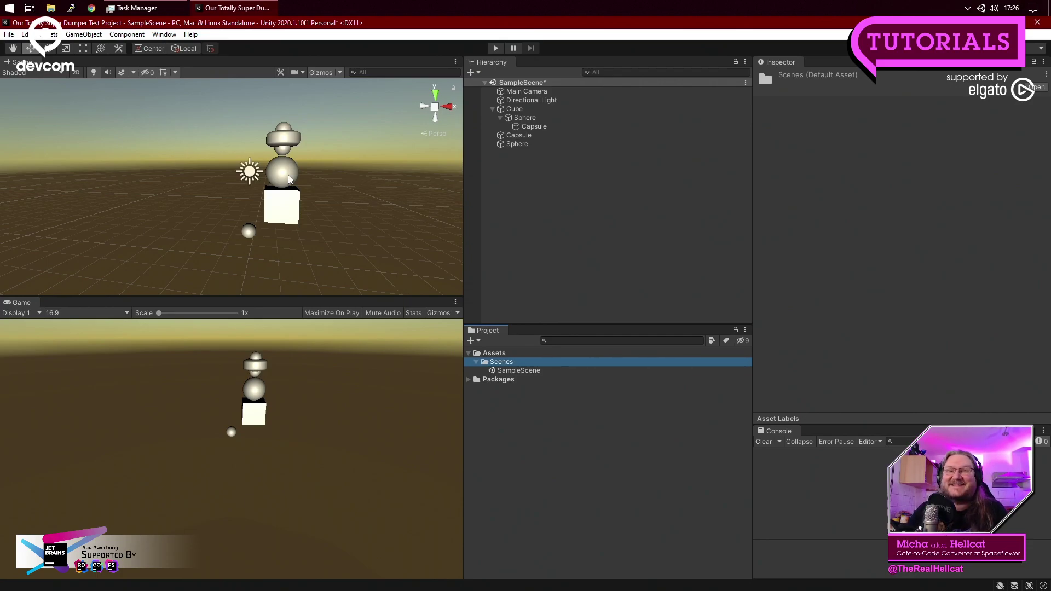
pyautogui.click(528, 425)
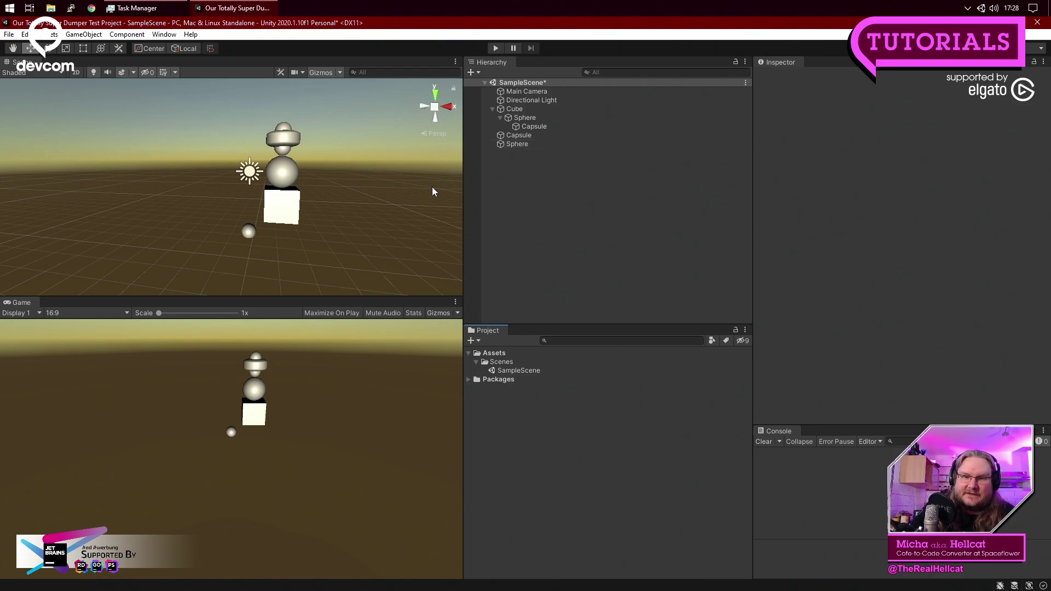
pyautogui.moveTo(405, 226); pyautogui.dragTo(427, 220, button='right')
pyautogui.moveTo(357, 221); pyautogui.dragTo(420, 221, button='right')
pyautogui.moveTo(321, 220); pyautogui.dragTo(360, 219, button='right')
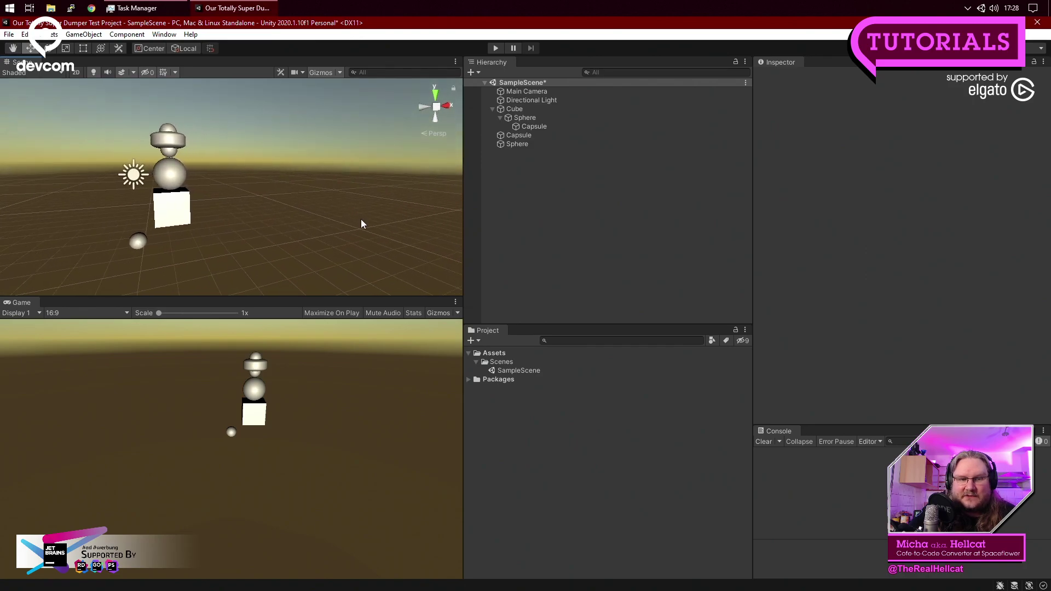
pyautogui.moveTo(335, 213); pyautogui.dragTo(312, 214, button='middle')
pyautogui.scroll(2, 302, 219)
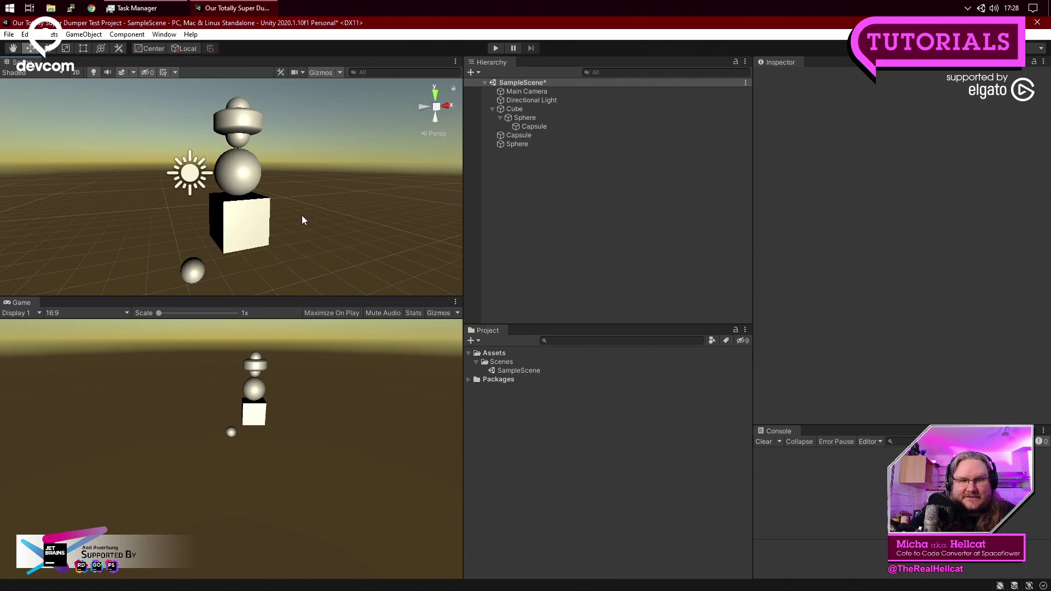
pyautogui.moveTo(307, 214); pyautogui.dragTo(316, 212, button='right')
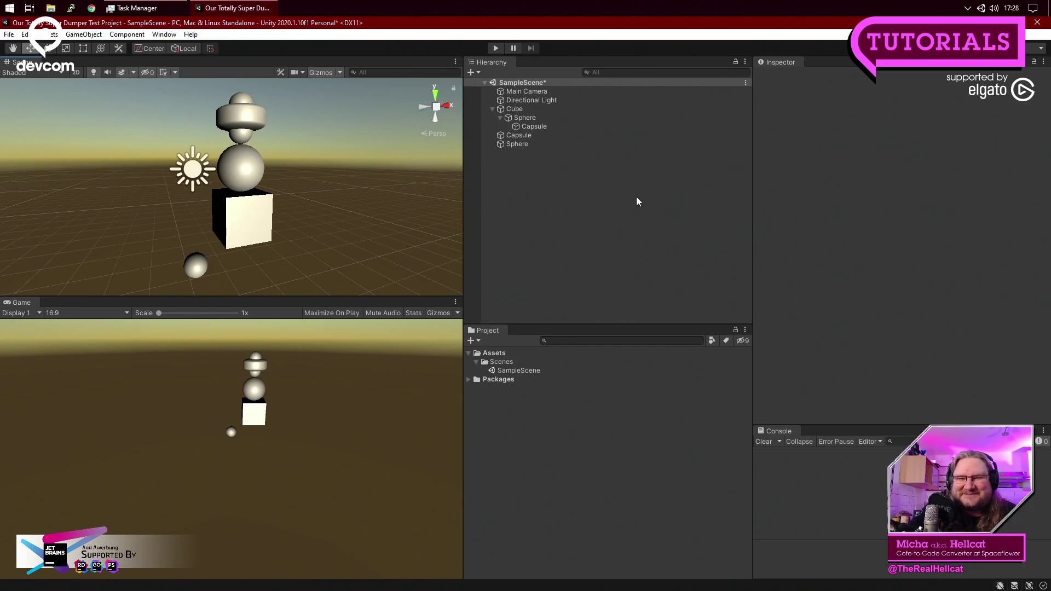